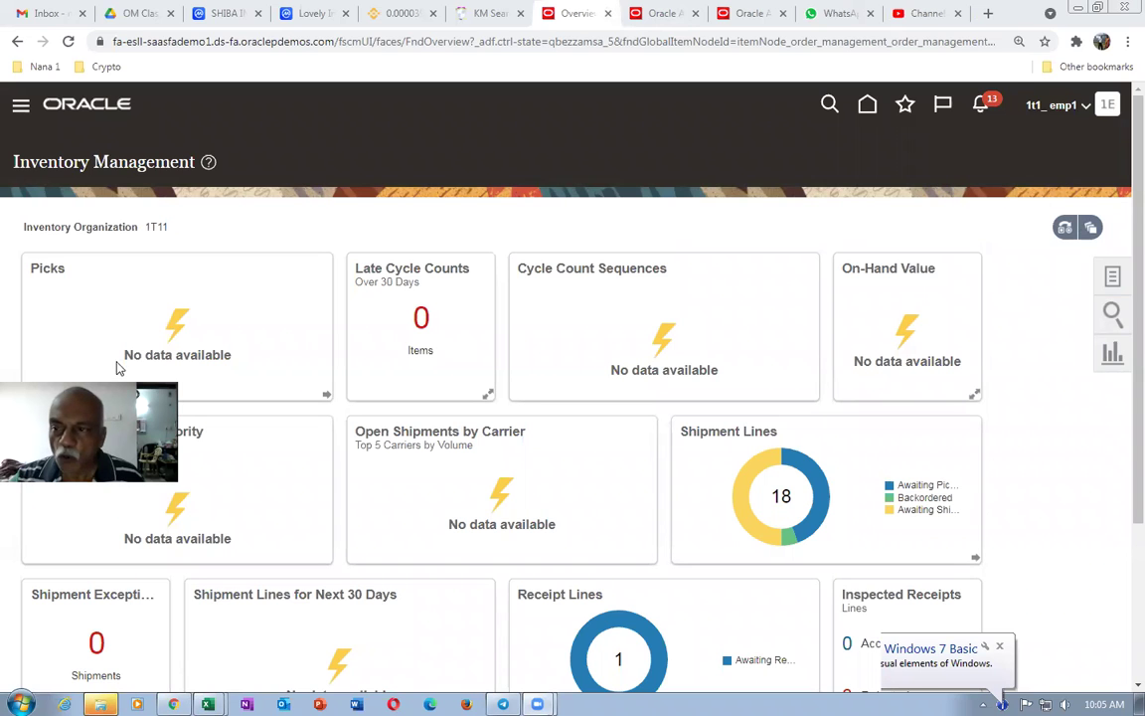
# Go to the order management overview and start a new sales order
pyautogui.click(903, 109)
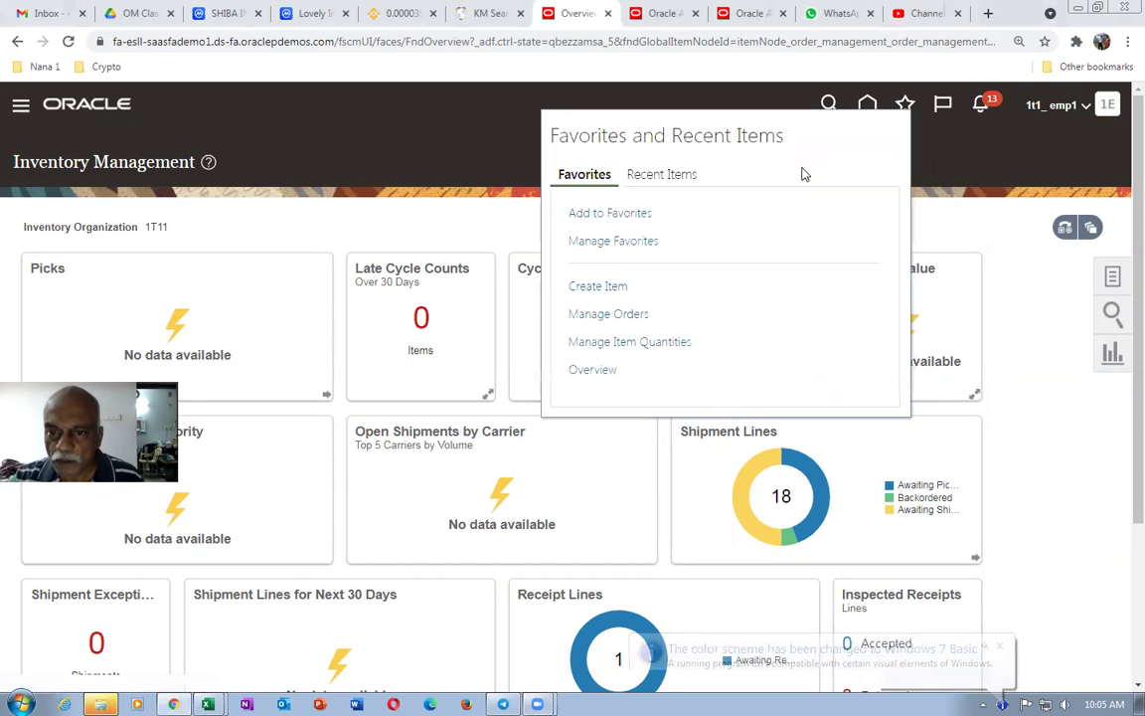
pyautogui.click(624, 316)
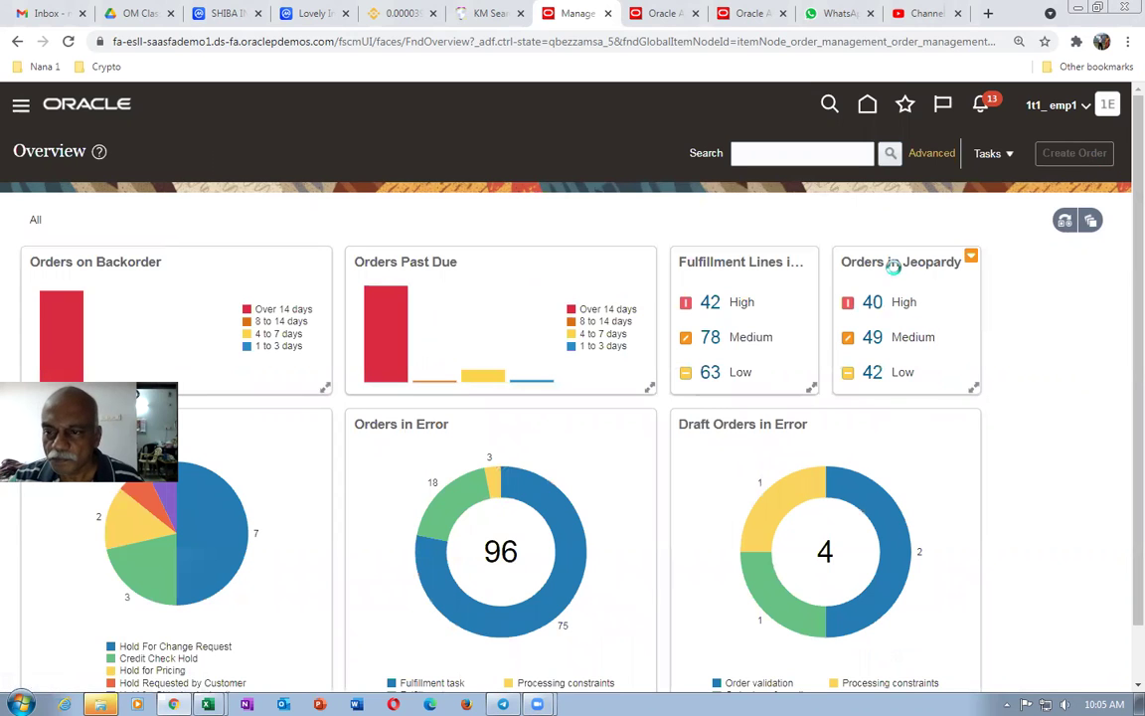
pyautogui.click(891, 260)
pyautogui.click(845, 295)
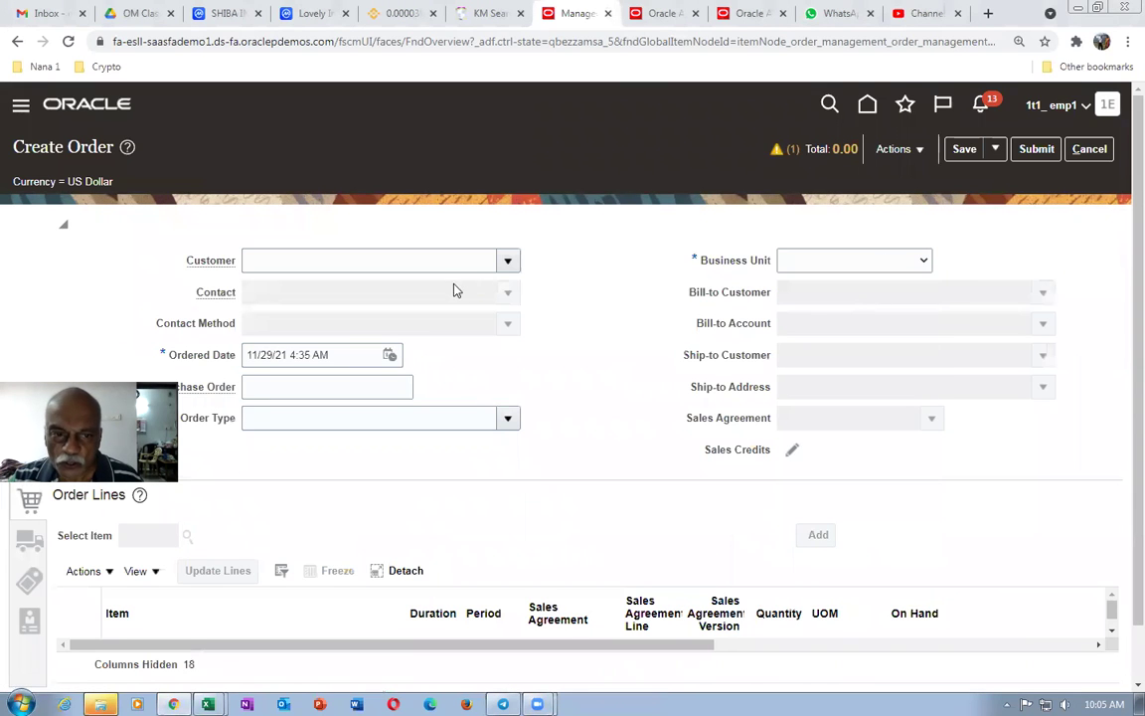
# Set the new order's customer to 1t1_cust_1
pyautogui.click(417, 261)
pyautogui.write('1t1')
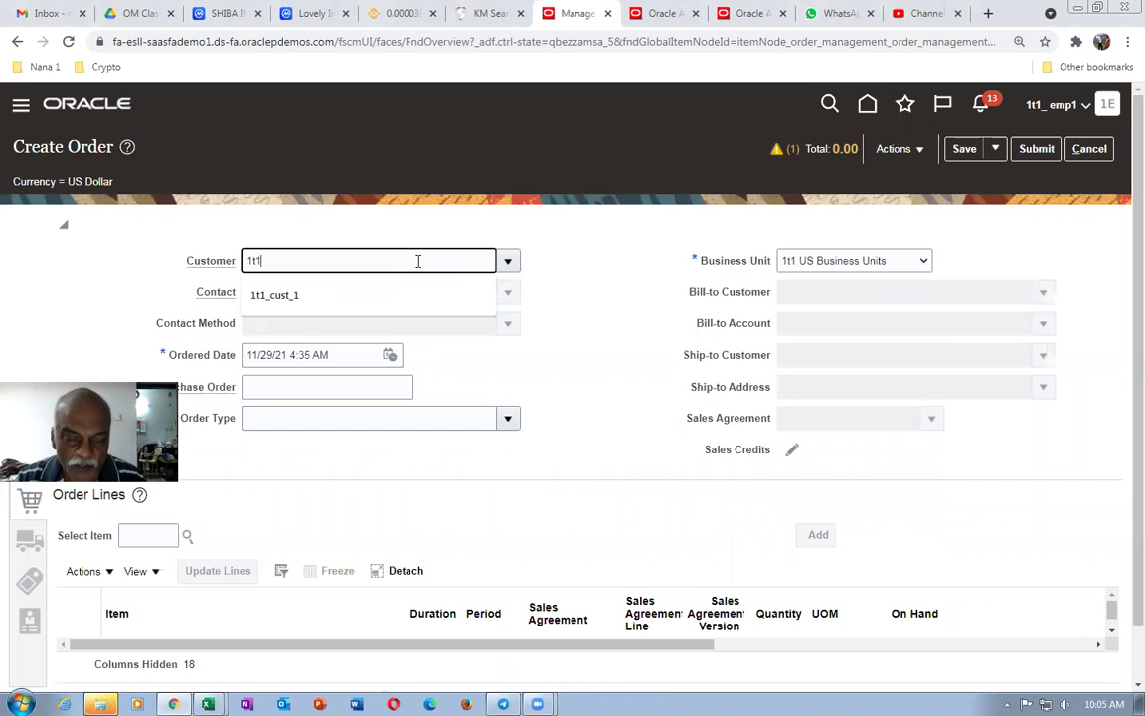
pyautogui.click(357, 294)
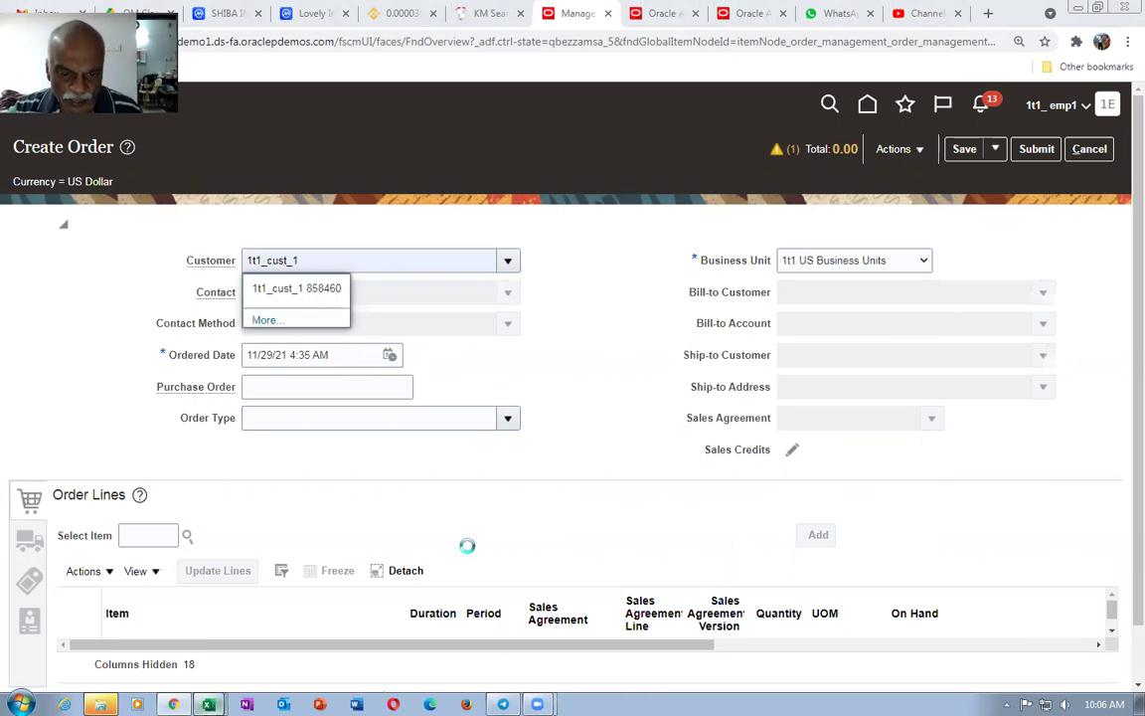
# Switch to the Fusion OM Worksheet in Excel, look up the extended warranty item code, and return to the order
pyautogui.click(164, 672)
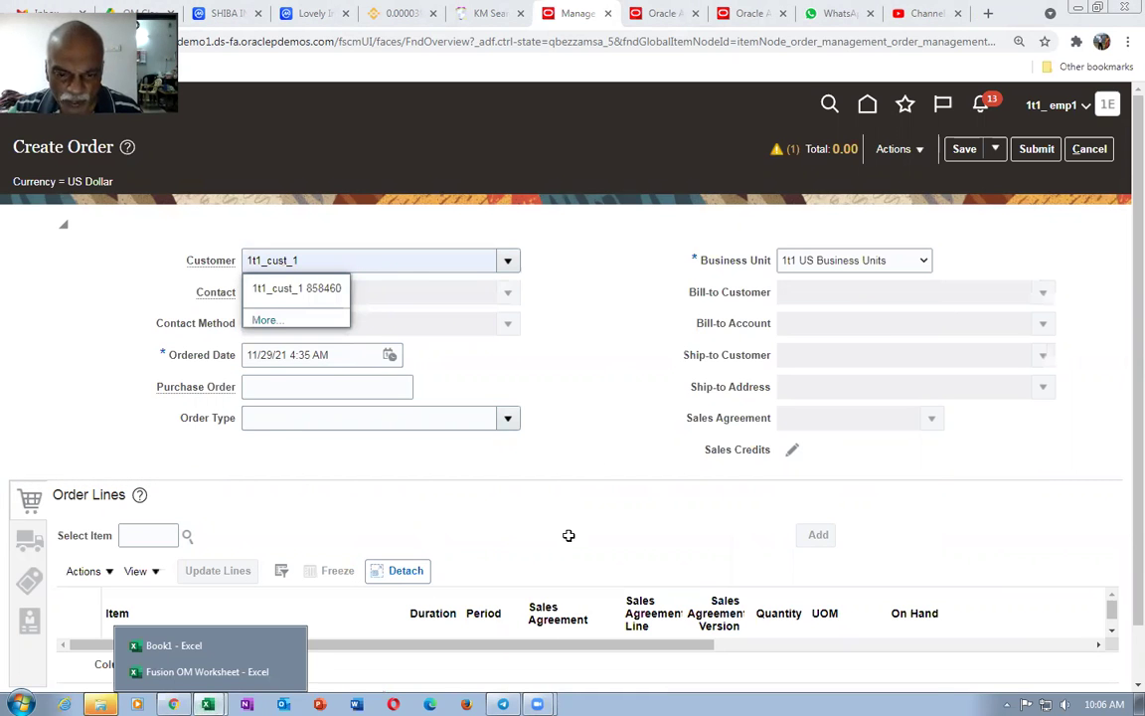
pyautogui.click(367, 432)
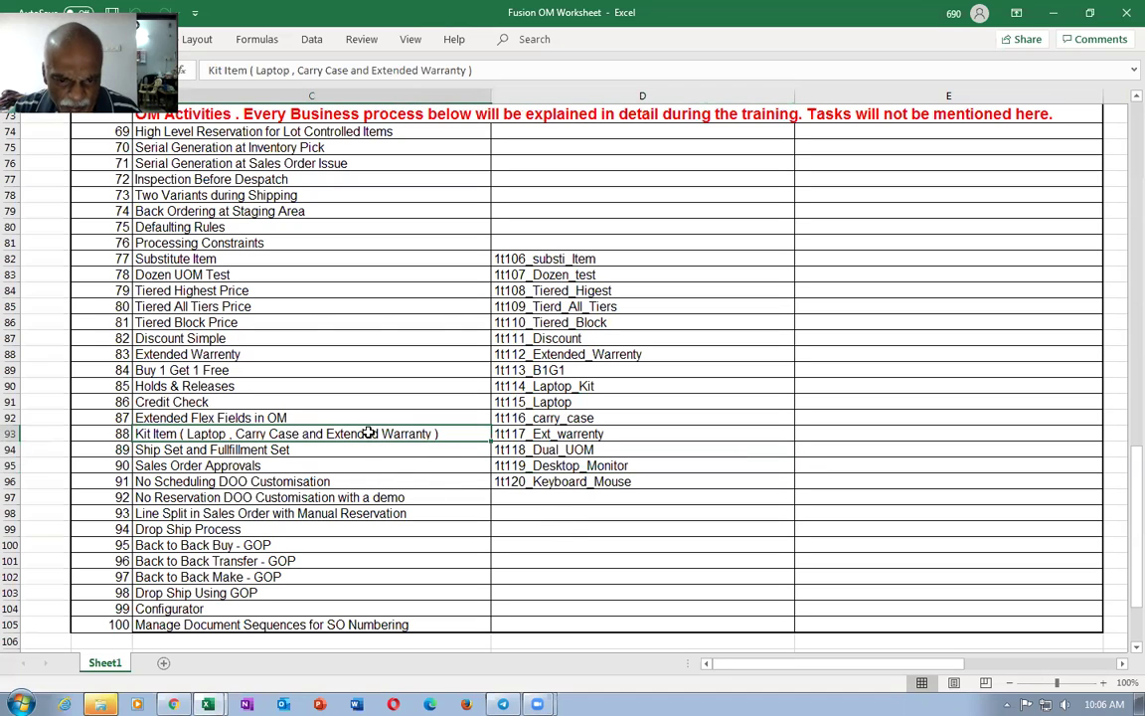
pyautogui.hotkey('alt', 'Tab')
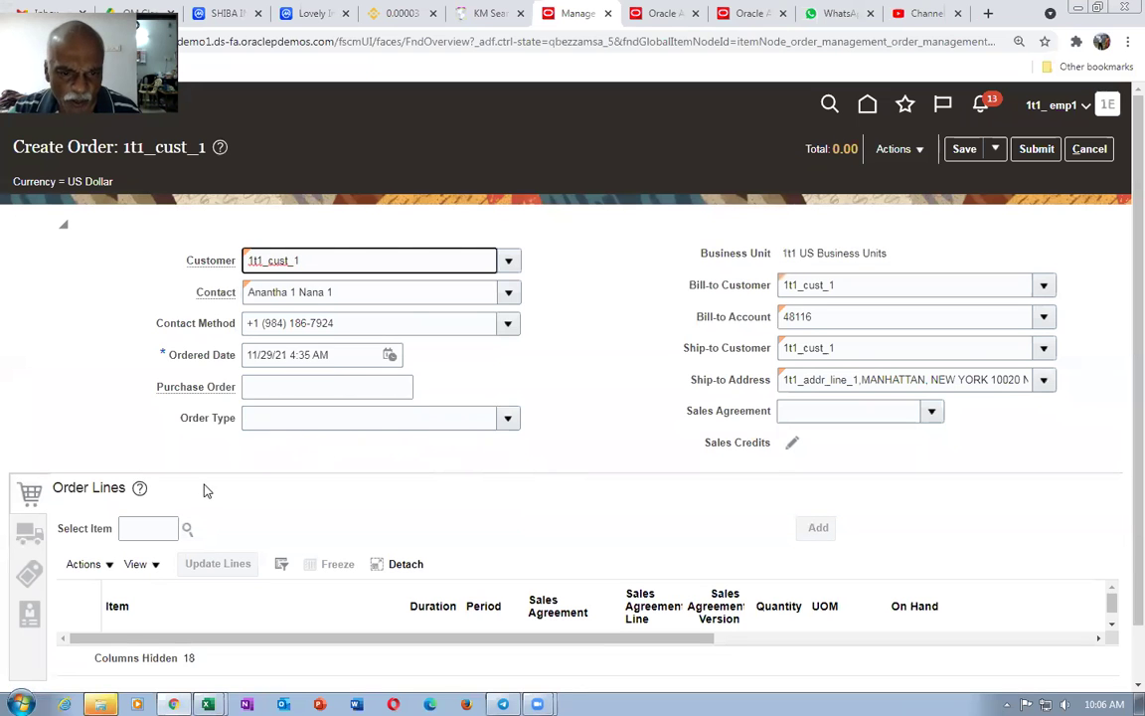
# Add item 1t117_Ext_warrenty as an order line, submit the sales order and acknowledge the submission
pyautogui.click(152, 528)
pyautogui.write('1t117')
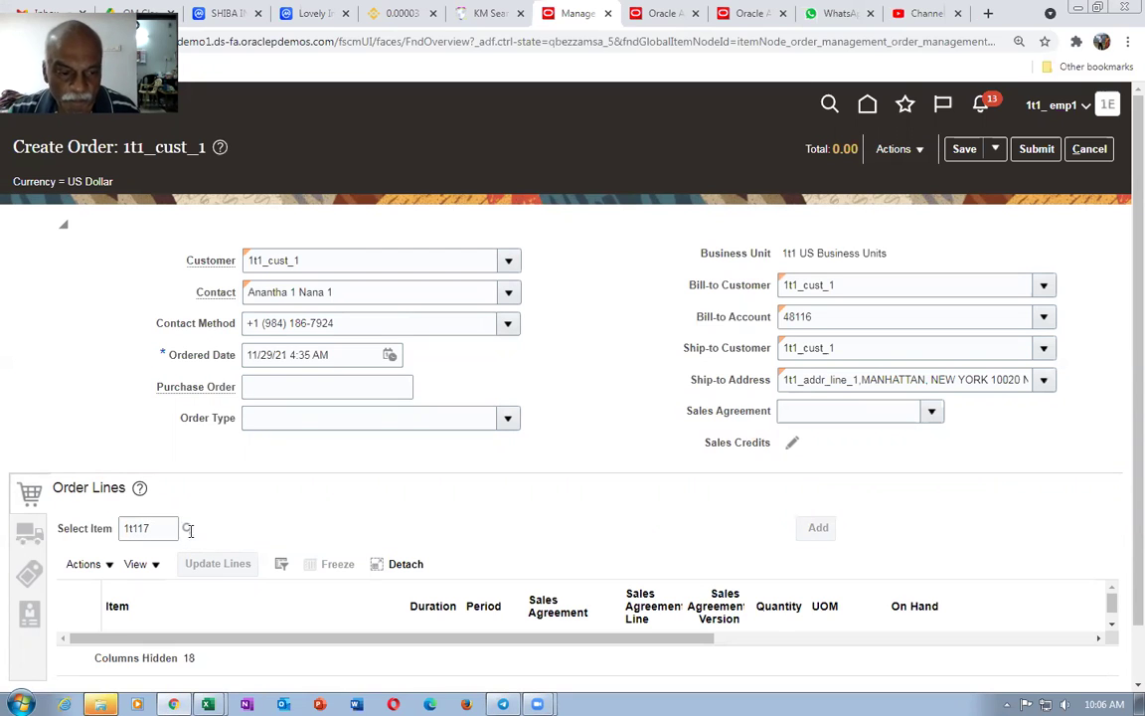
pyautogui.press('Tab')
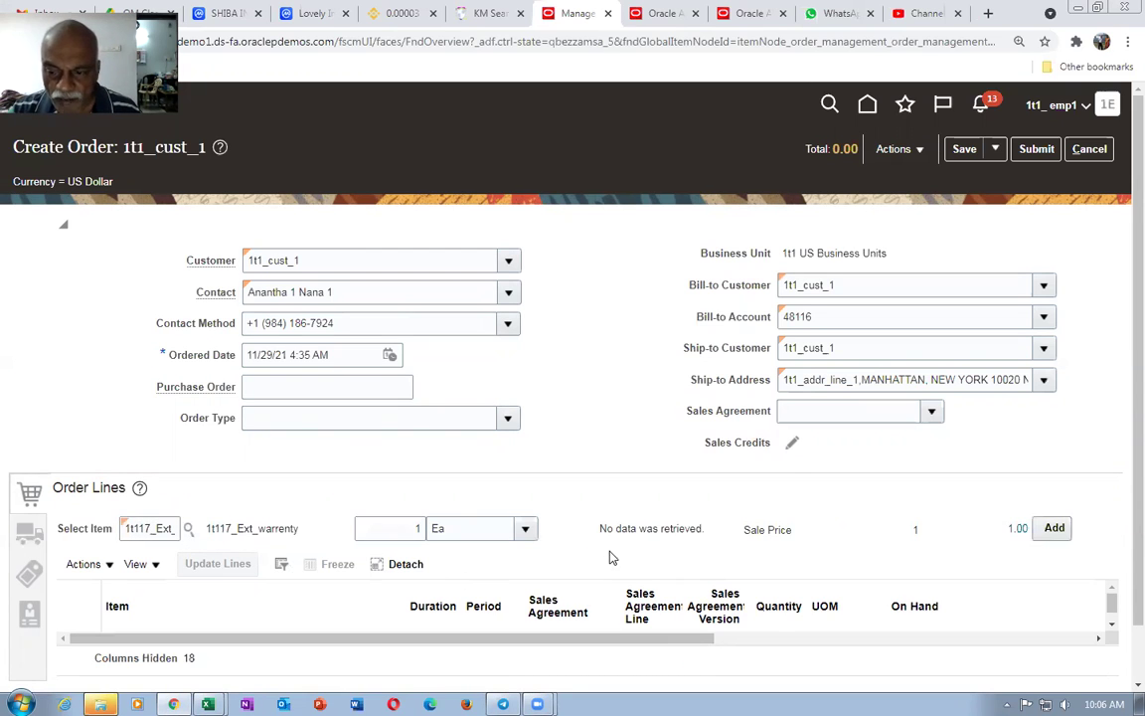
pyautogui.click(1054, 528)
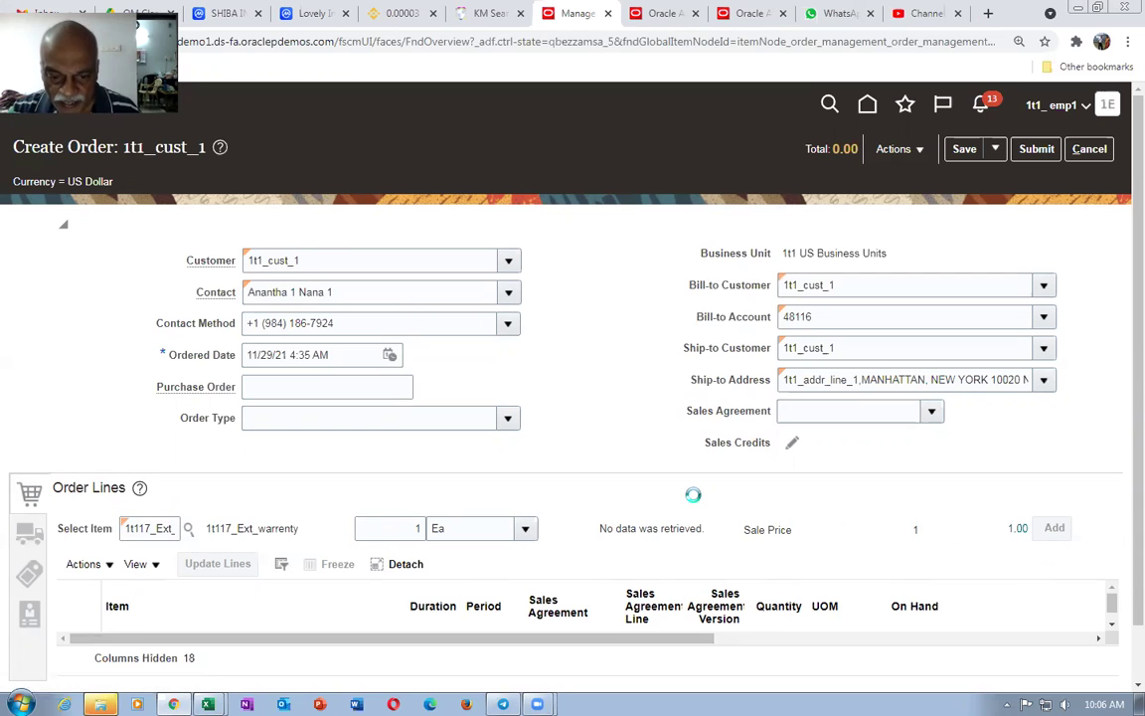
pyautogui.click(1036, 149)
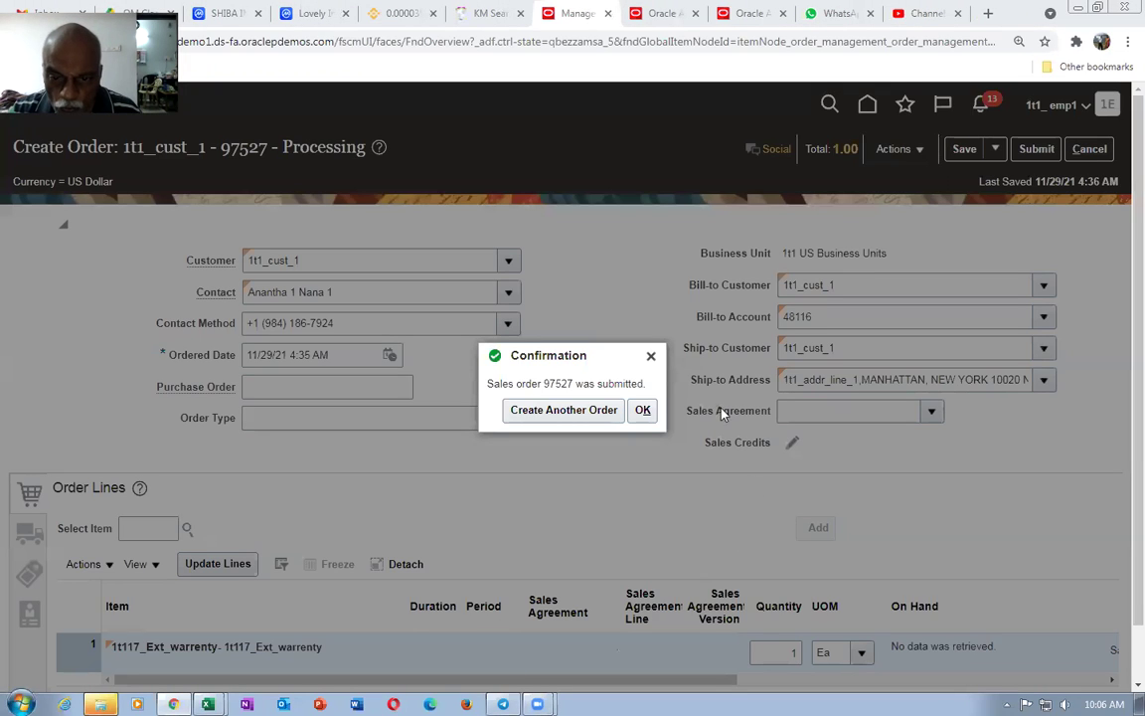
pyautogui.click(642, 410)
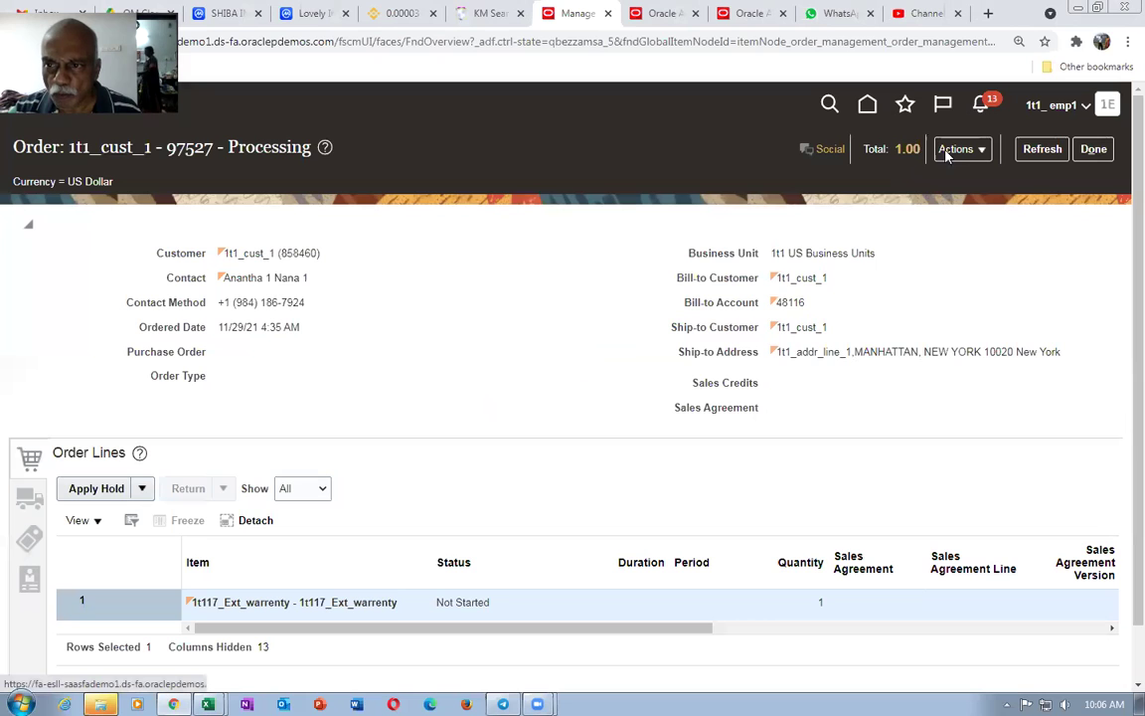
# Show the submitted order's fulfillment lines and open the orchestration process of line 1-1
pyautogui.click(956, 149)
pyautogui.click(835, 341)
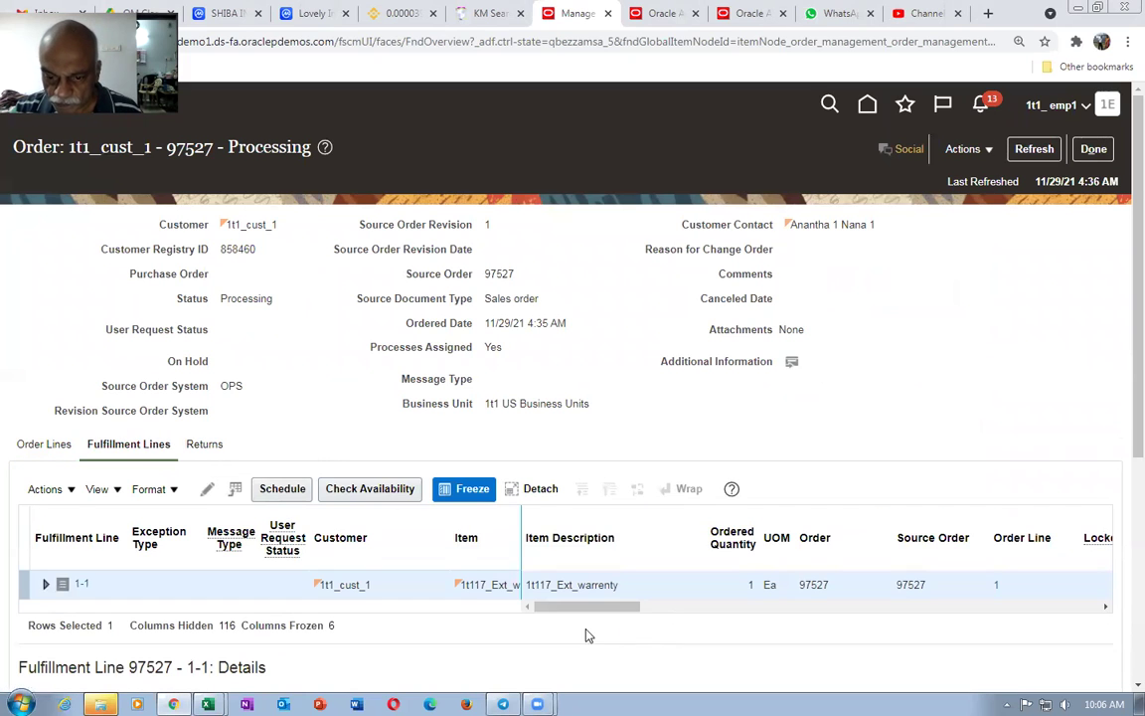
pyautogui.moveTo(595, 614); pyautogui.dragTo(700, 612)
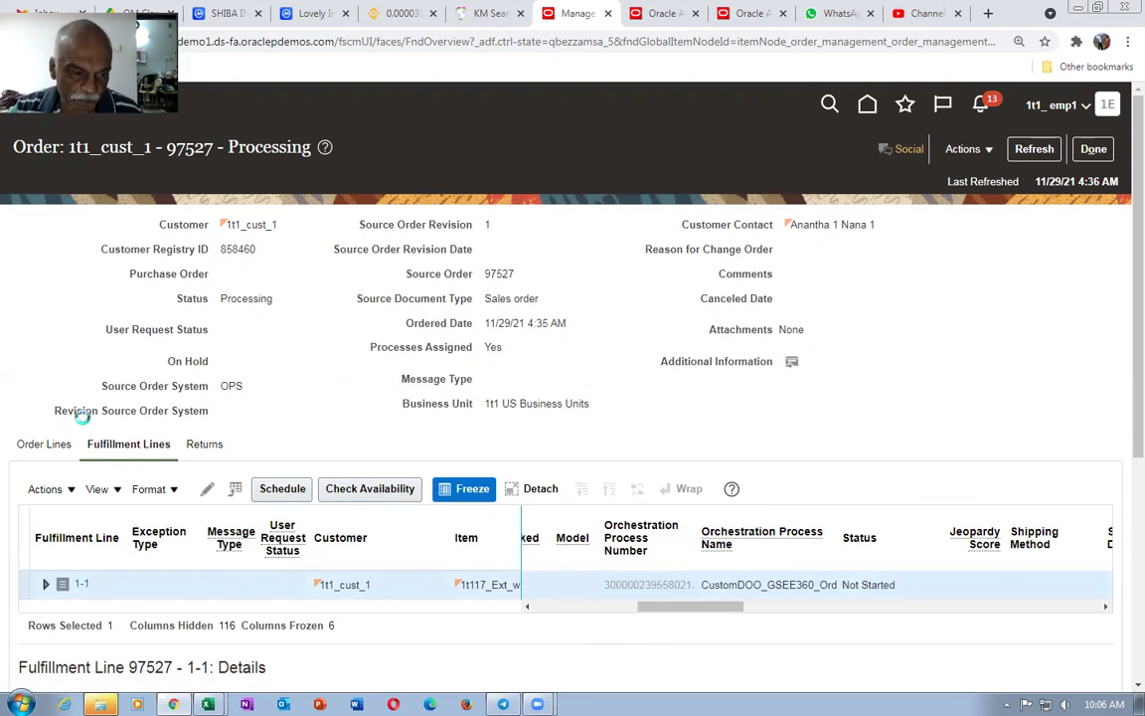
# Refresh the orchestration process repeatedly to track the Schedule, Reserve, Ship, Asset Management and Invoice tasks
pyautogui.click(1036, 149)
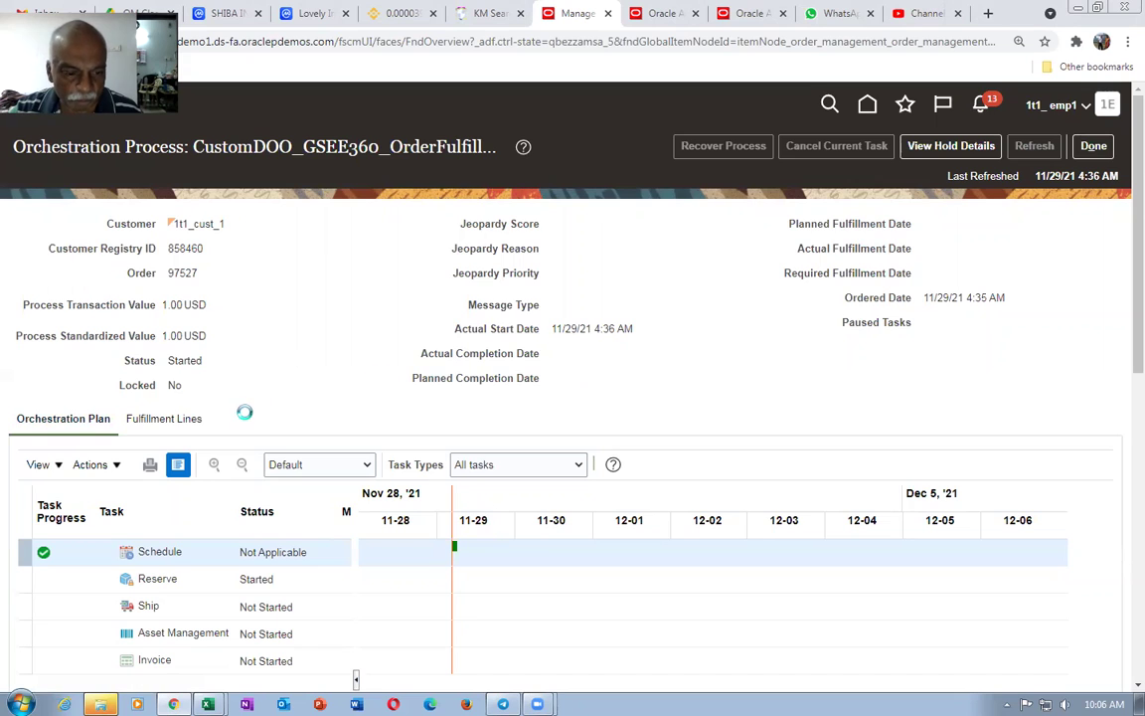
pyautogui.click(1035, 96)
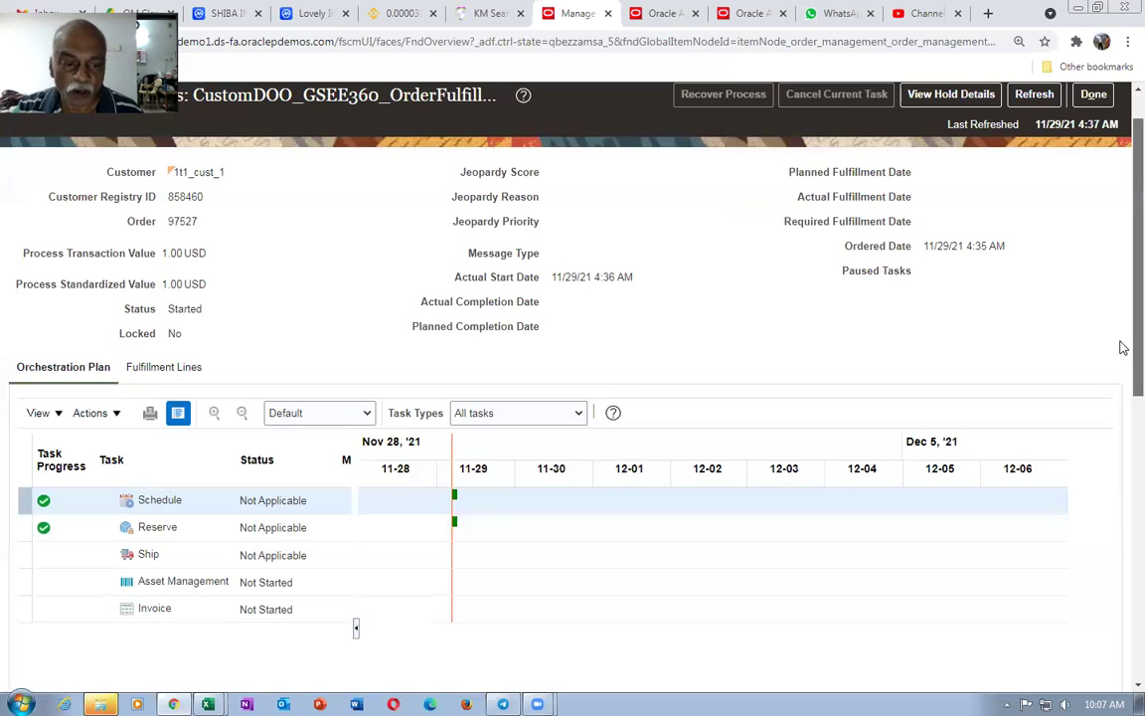
pyautogui.scroll(1, 1124, 346)
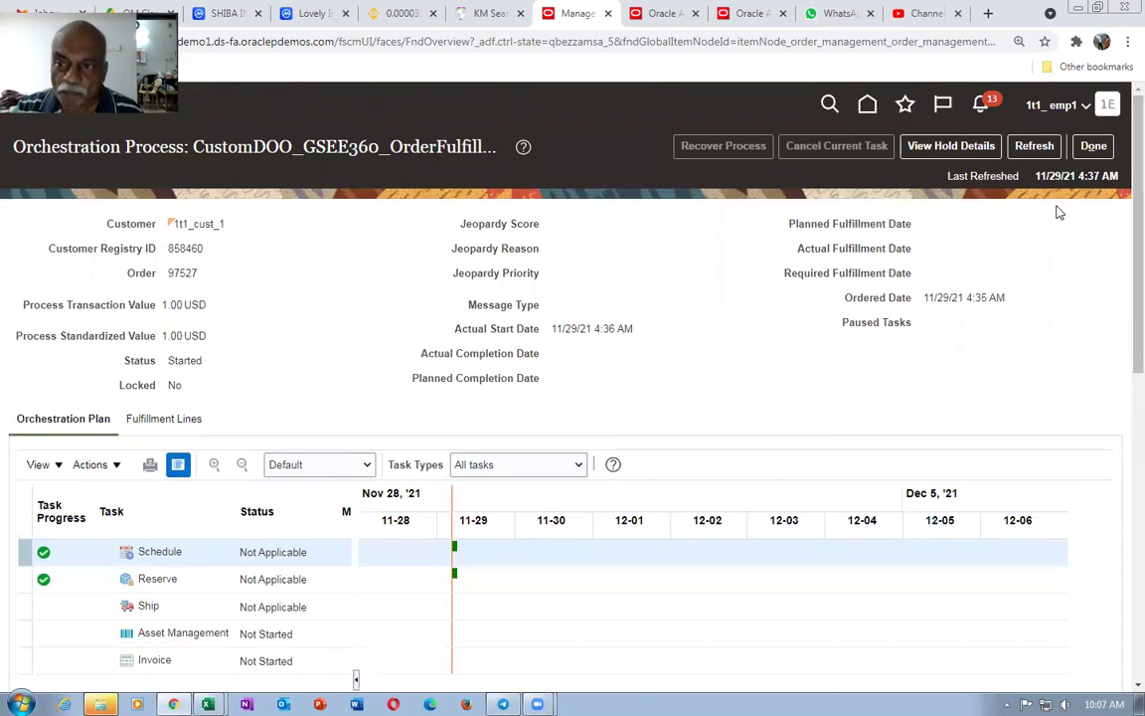
pyautogui.click(1047, 147)
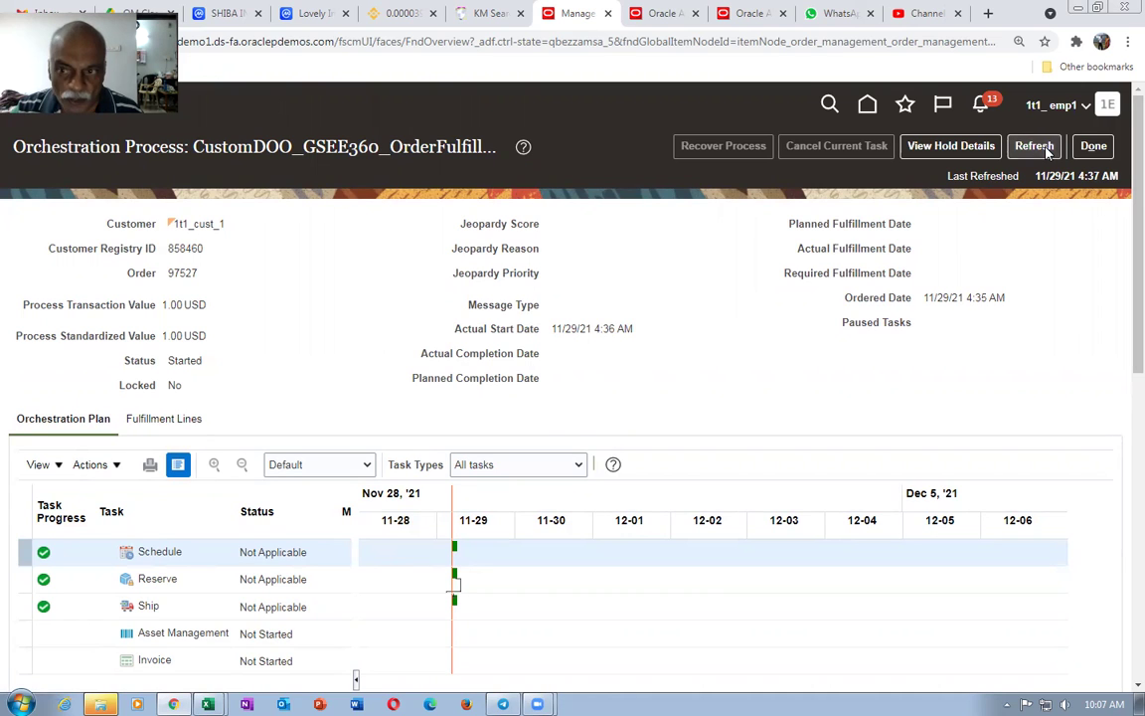
pyautogui.click(1047, 150)
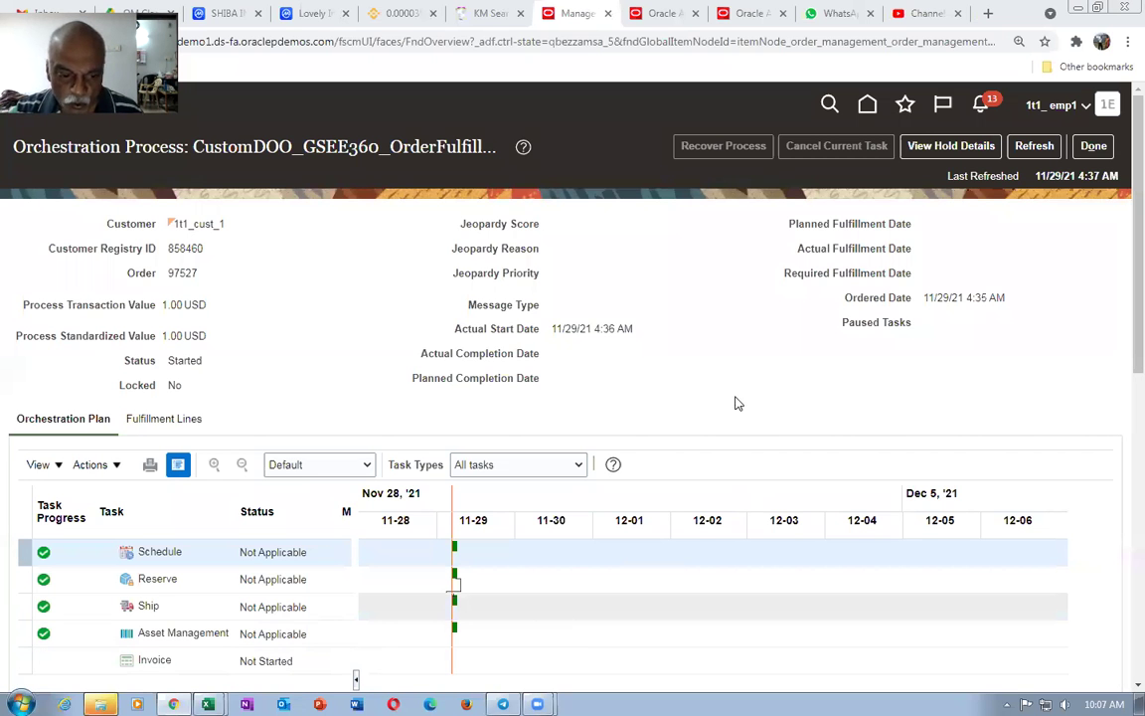
pyautogui.click(1034, 146)
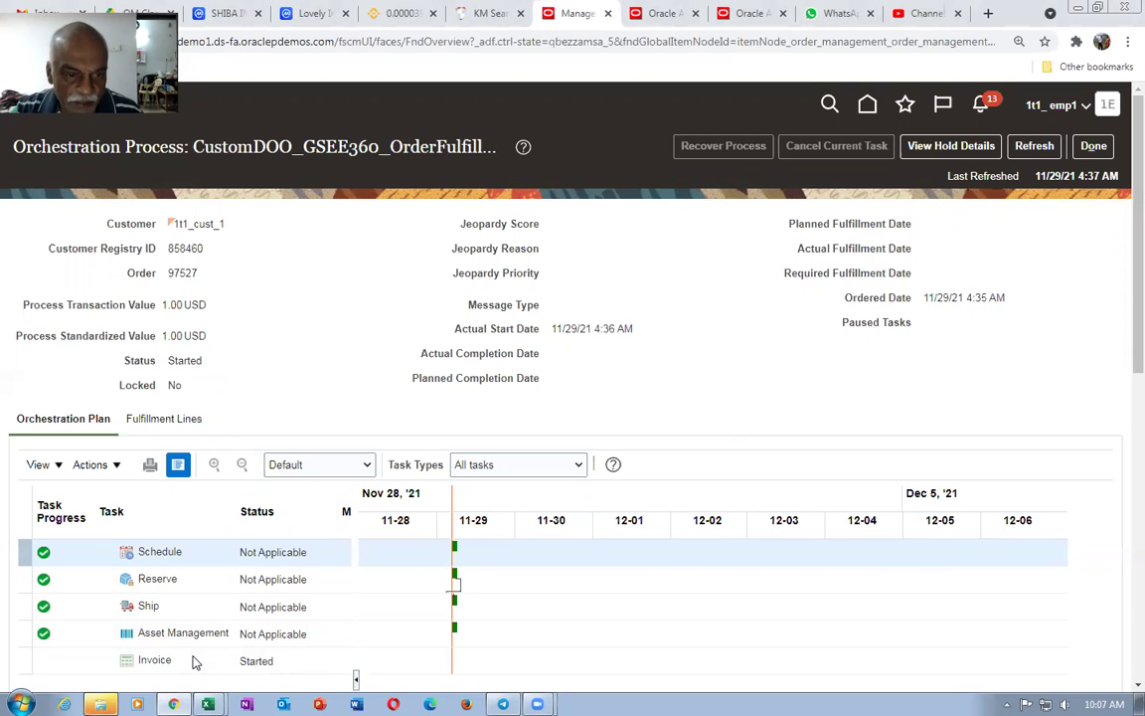
pyautogui.click(1029, 146)
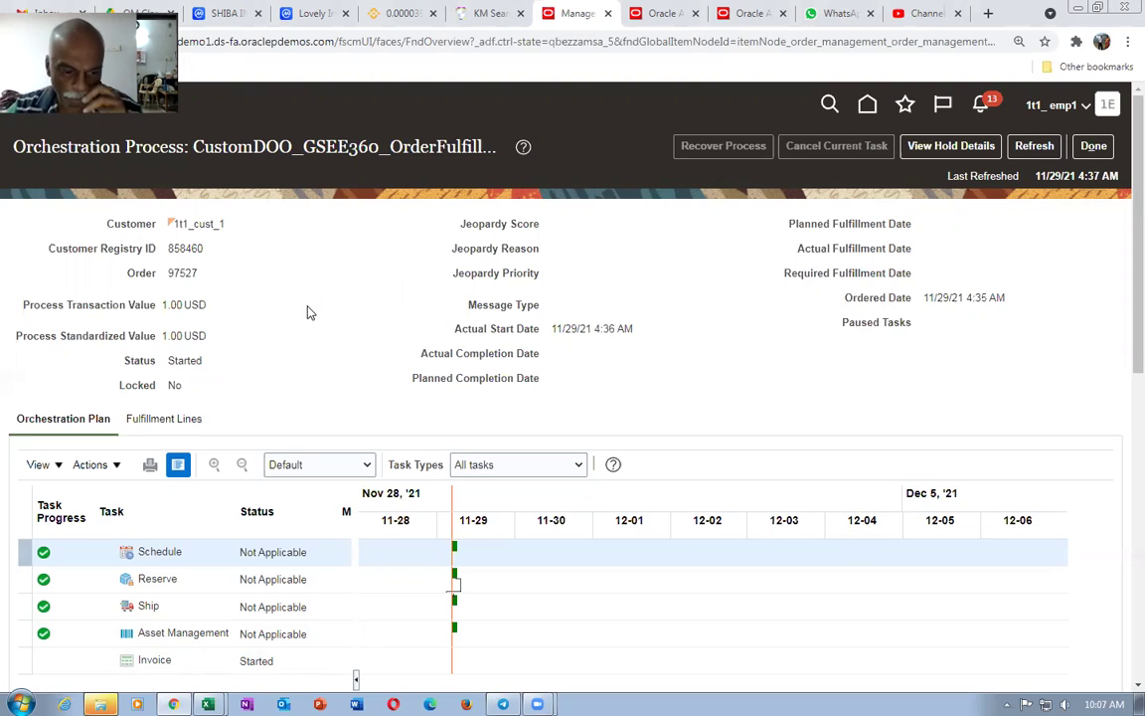
pyautogui.click(1034, 146)
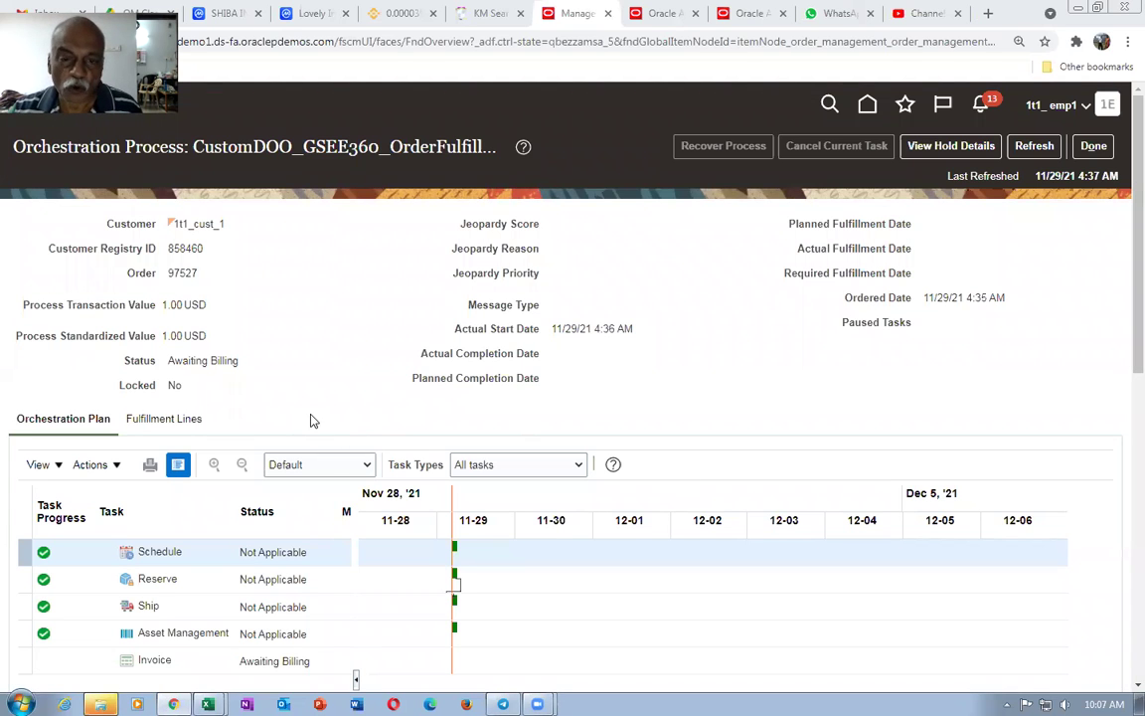
pyautogui.click(1033, 148)
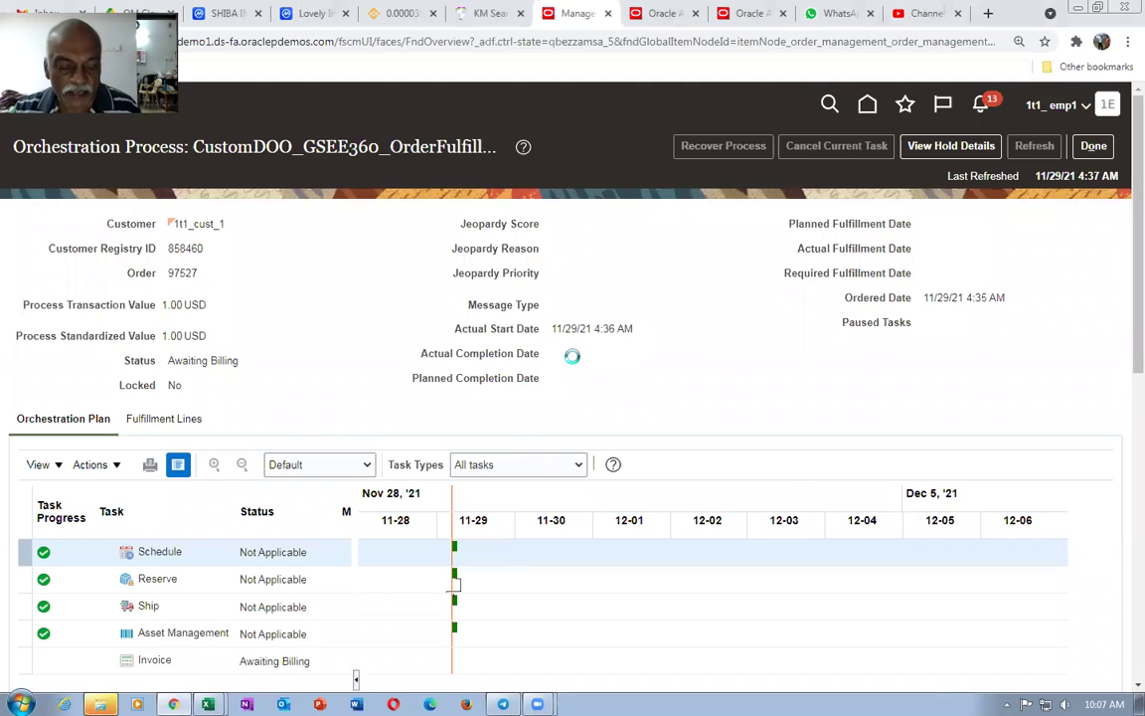
# Examine the 1t117_Ext_warrenty, 1t119_Desktop_Monitor and 1t120_Keyboard_Mouse item entries in the Excel worksheet, and return to the orchestration process
pyautogui.hotkey('alt', 'Tab')
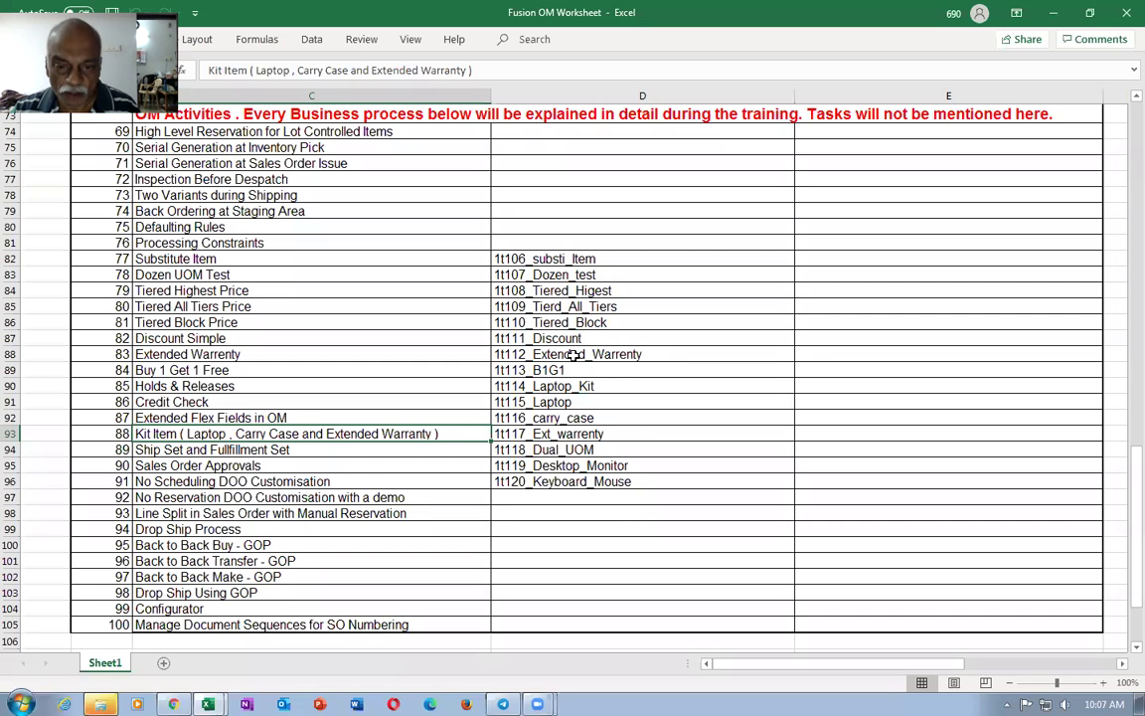
pyautogui.click(549, 468)
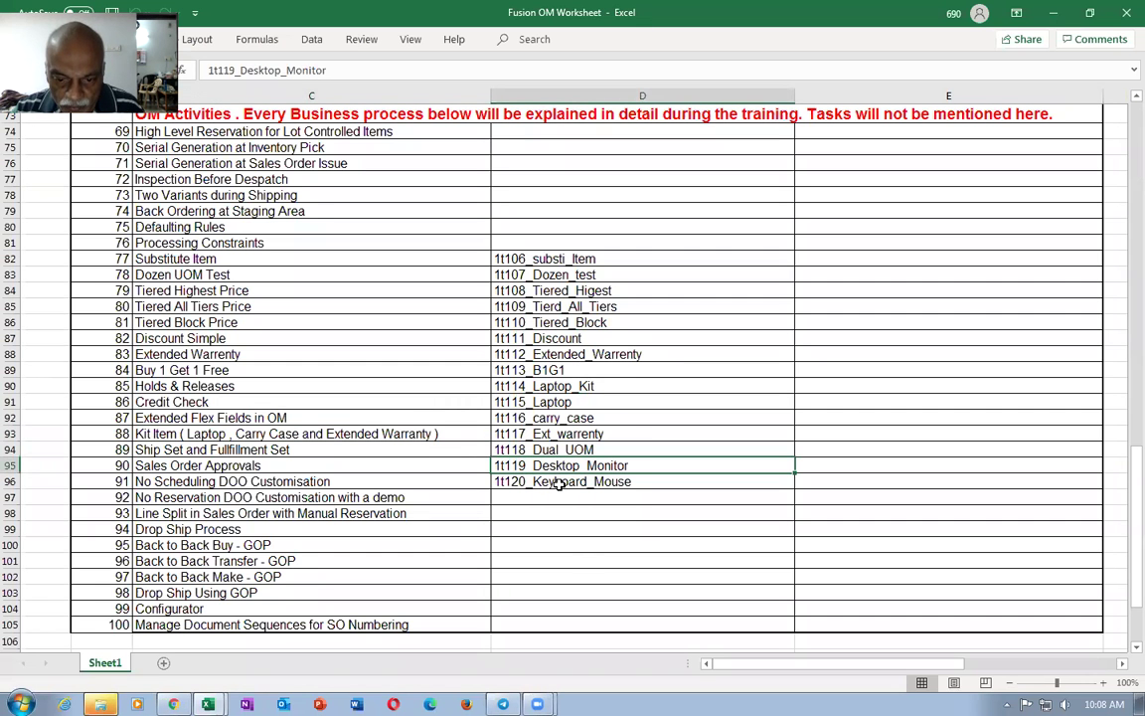
pyautogui.click(560, 483)
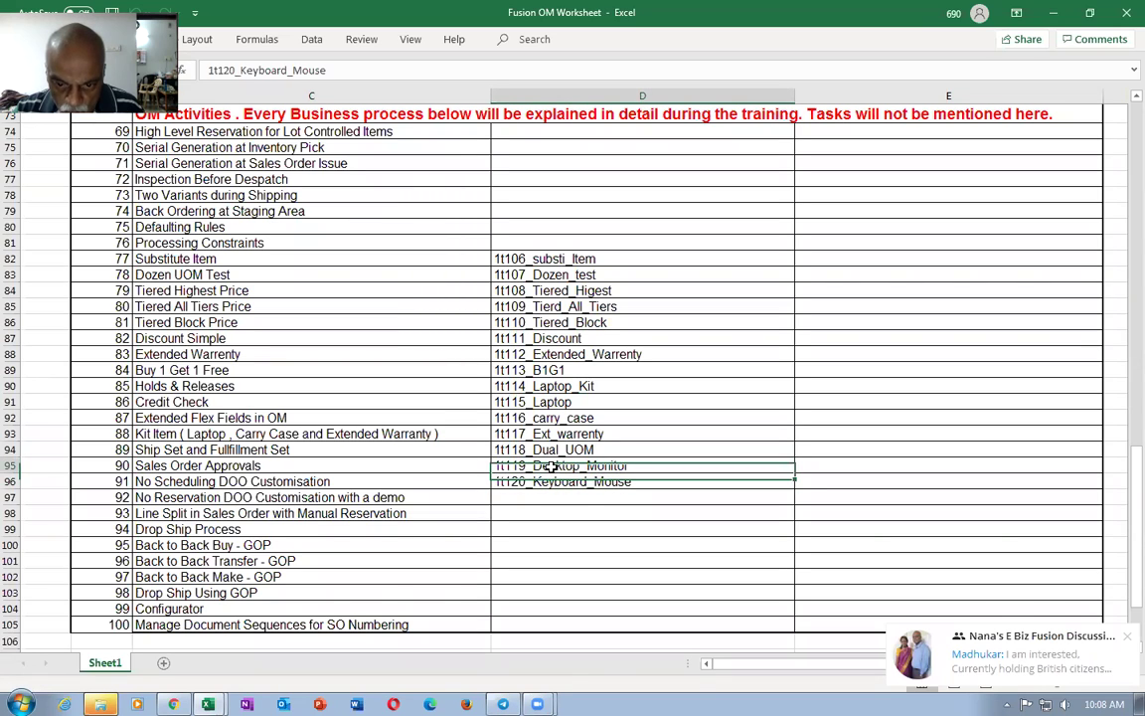
pyautogui.click(552, 467)
pyautogui.click(561, 484)
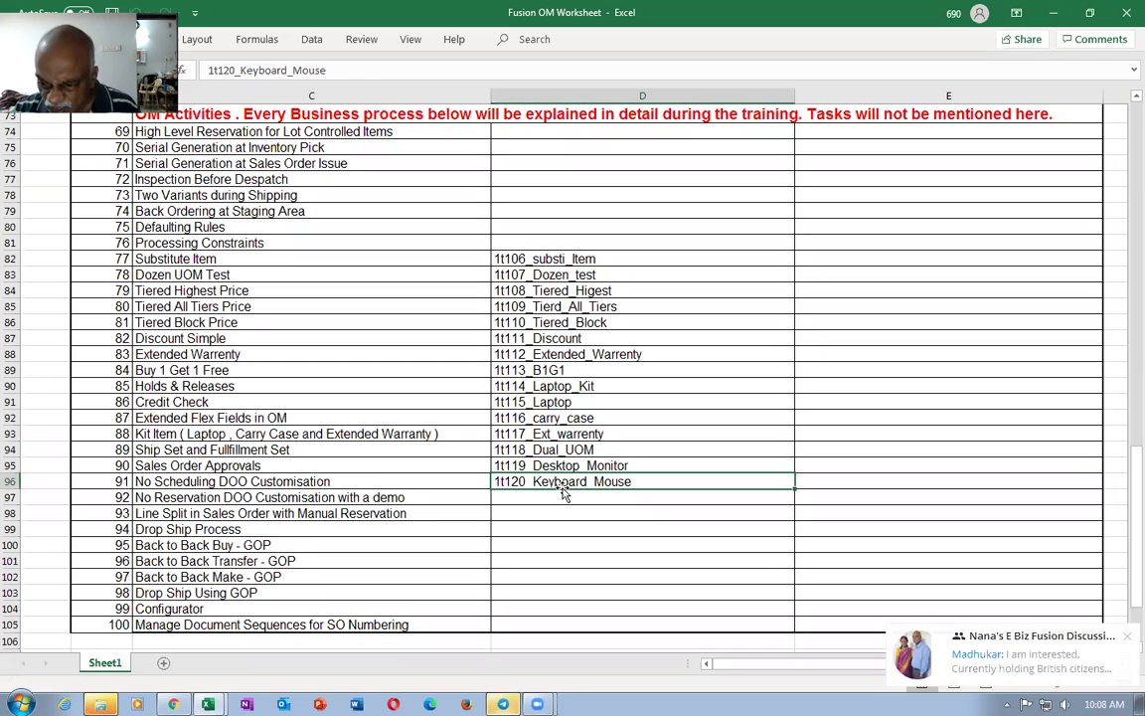
pyautogui.click(517, 435)
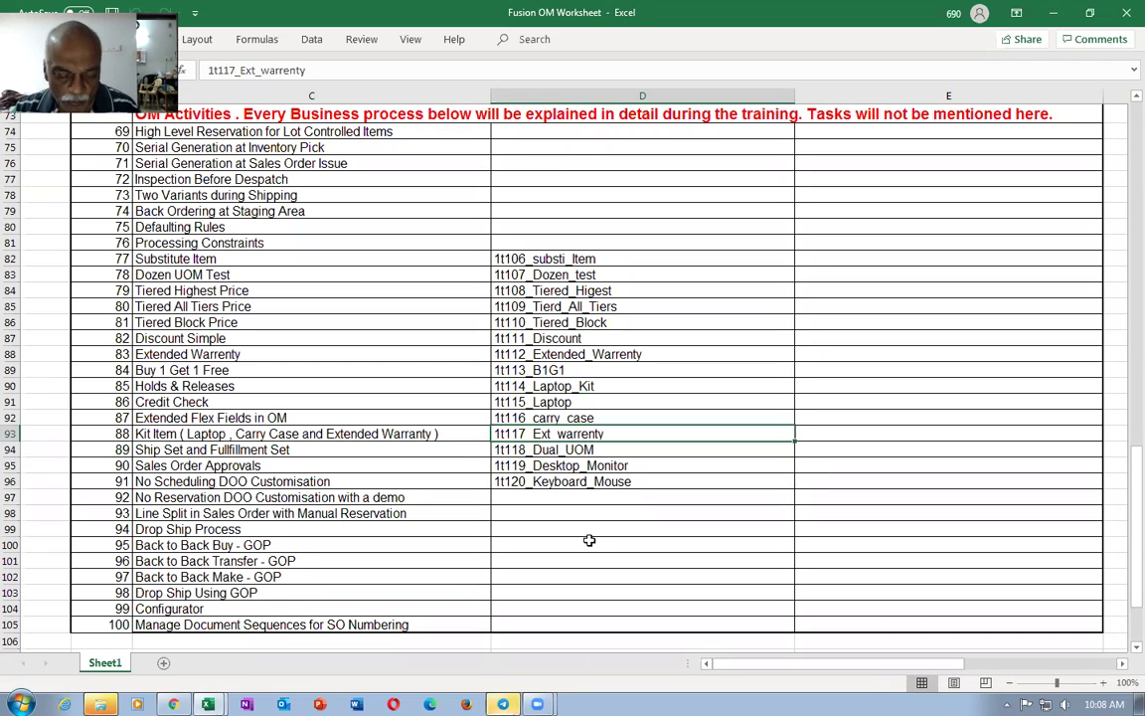
pyautogui.click(594, 464)
pyautogui.click(593, 480)
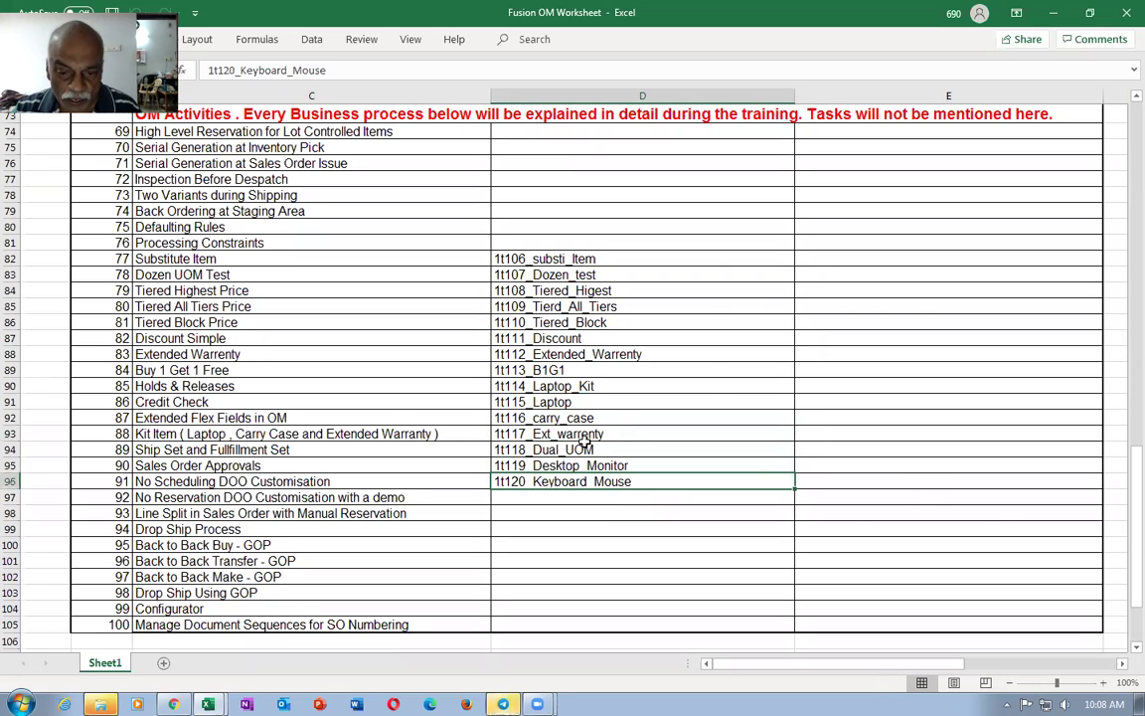
pyautogui.click(564, 434)
pyautogui.hotkey('alt', 'Tab')
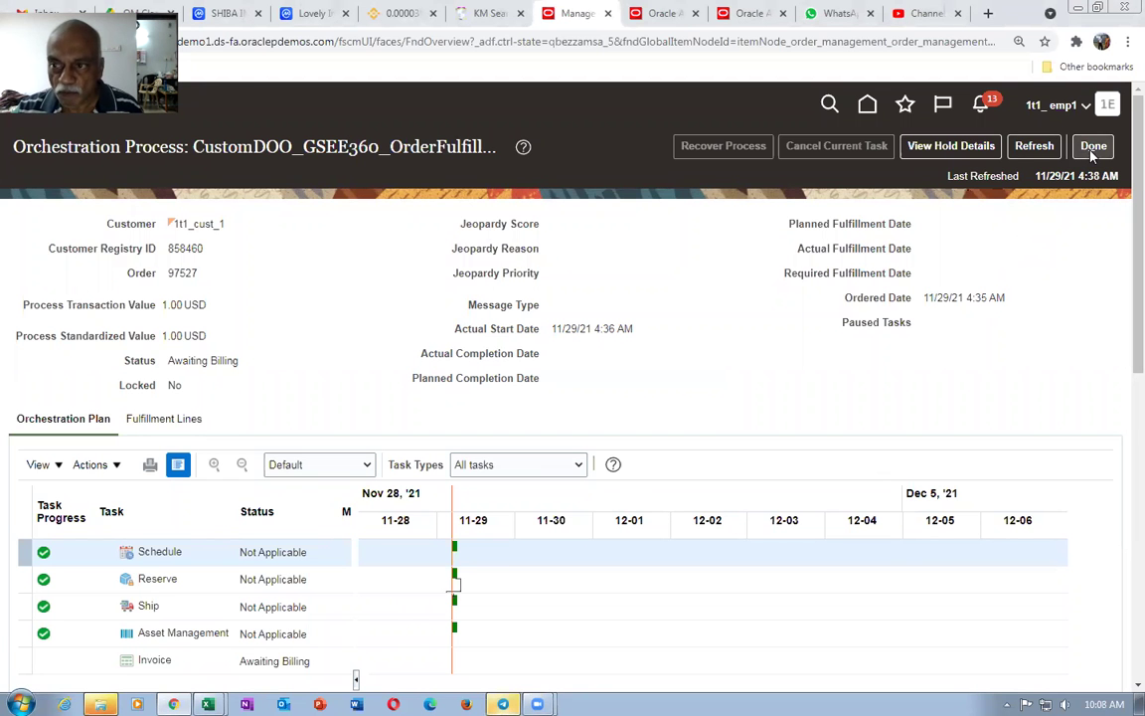
# Close the orchestration process and the submitted order, and start another new sales order
pyautogui.click(1093, 146)
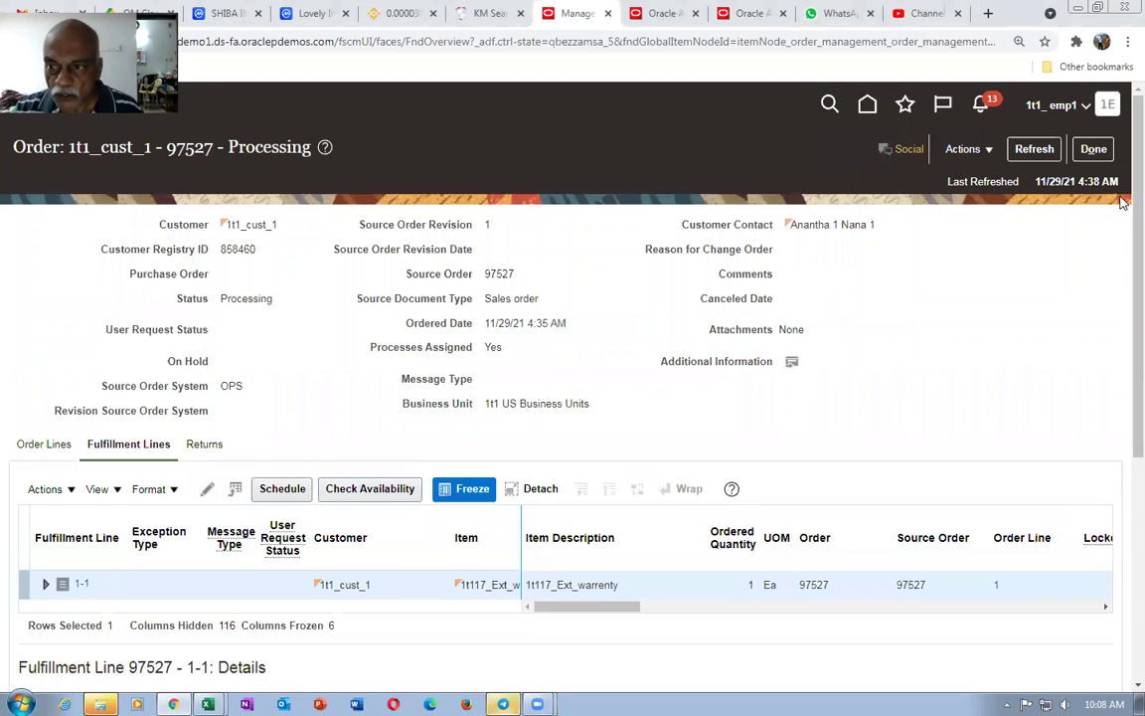
pyautogui.click(1093, 148)
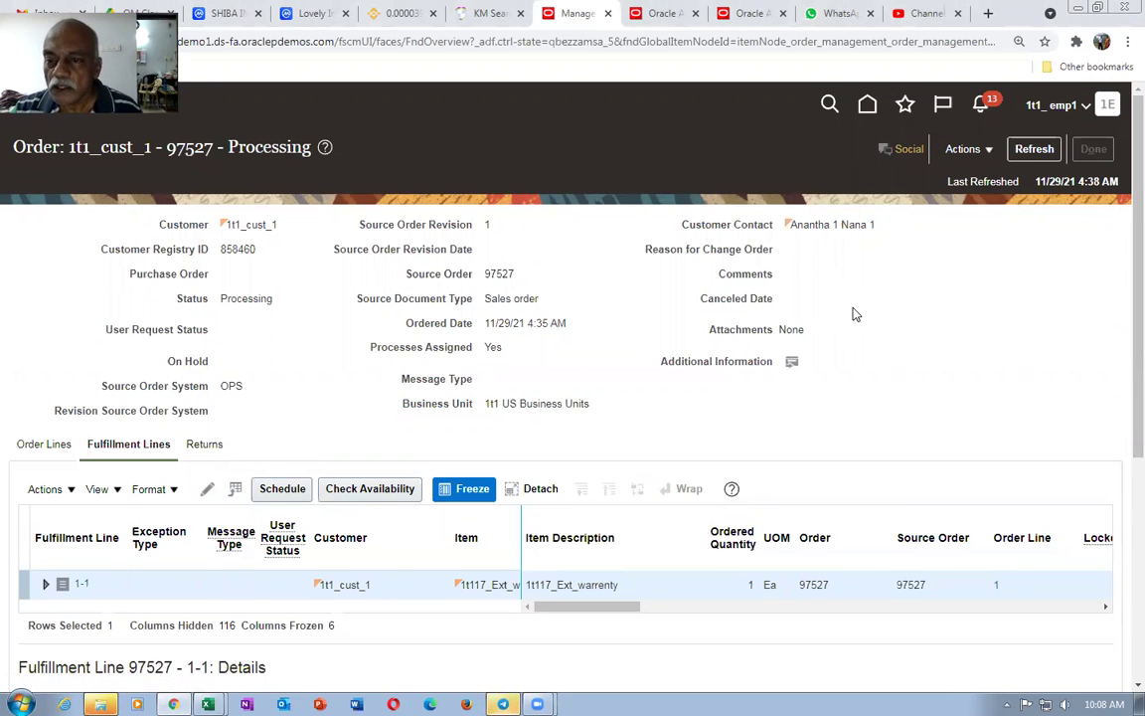
pyautogui.click(1091, 150)
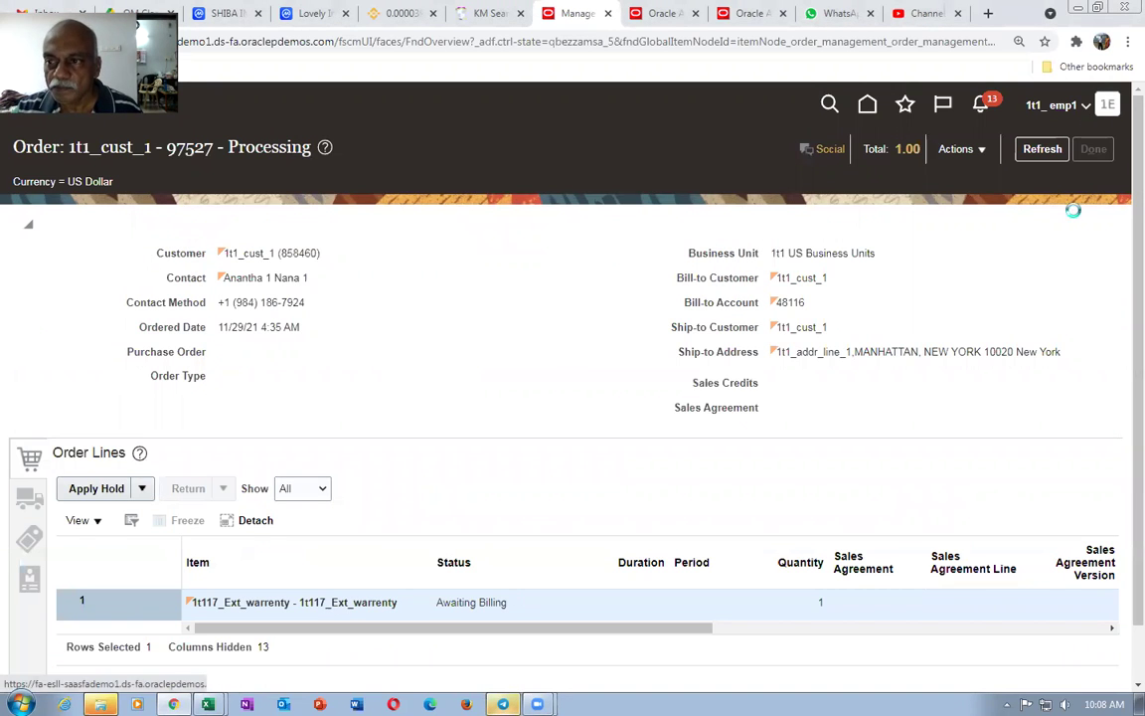
pyautogui.click(1072, 154)
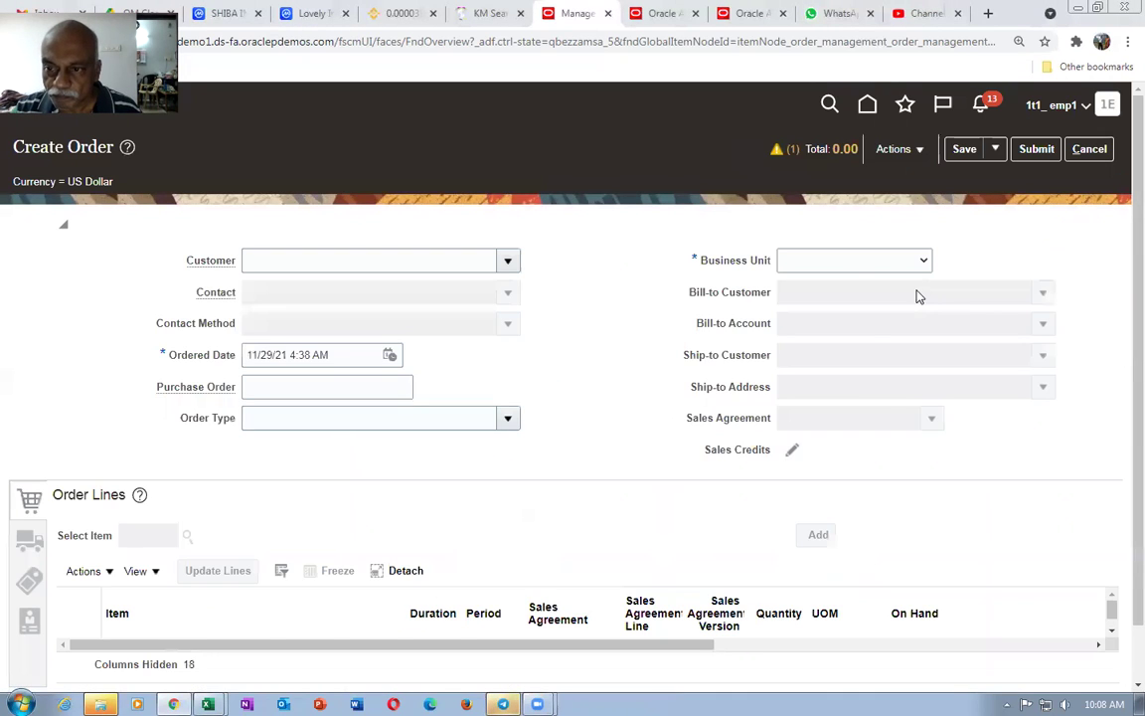
# Set the new order's Business Unit to 1t1 US Business Units and its Customer to 1t1_cust_1
pyautogui.click(859, 261)
pyautogui.click(895, 292)
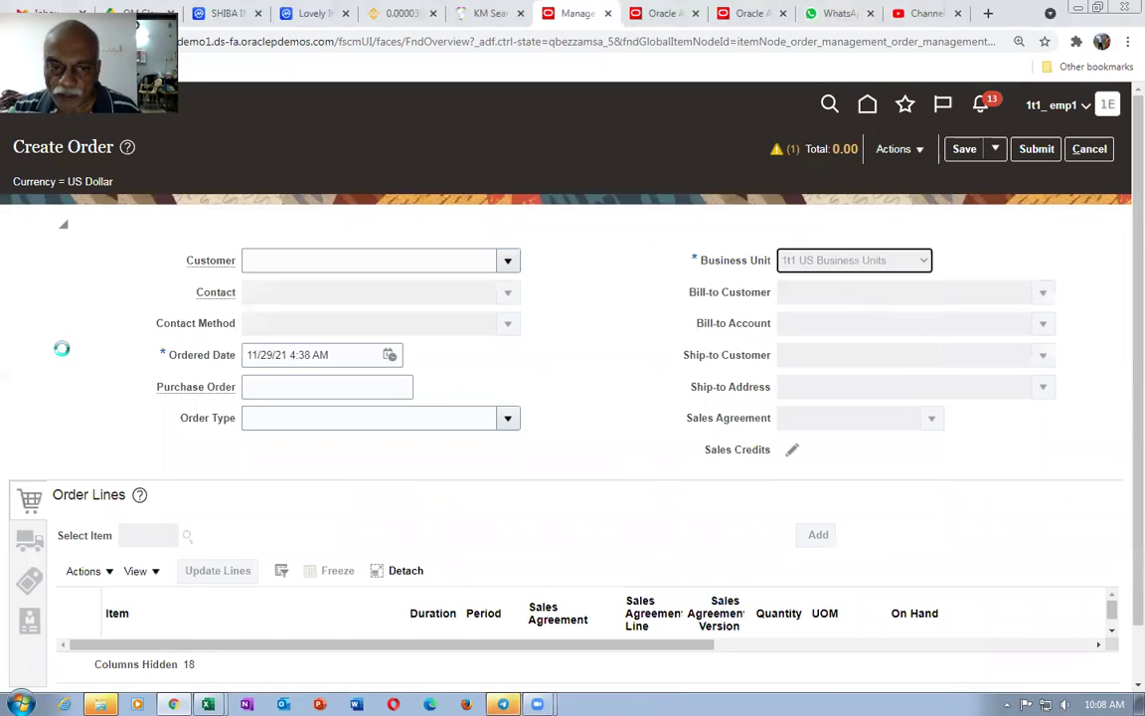
pyautogui.click(284, 262)
pyautogui.write('1t1')
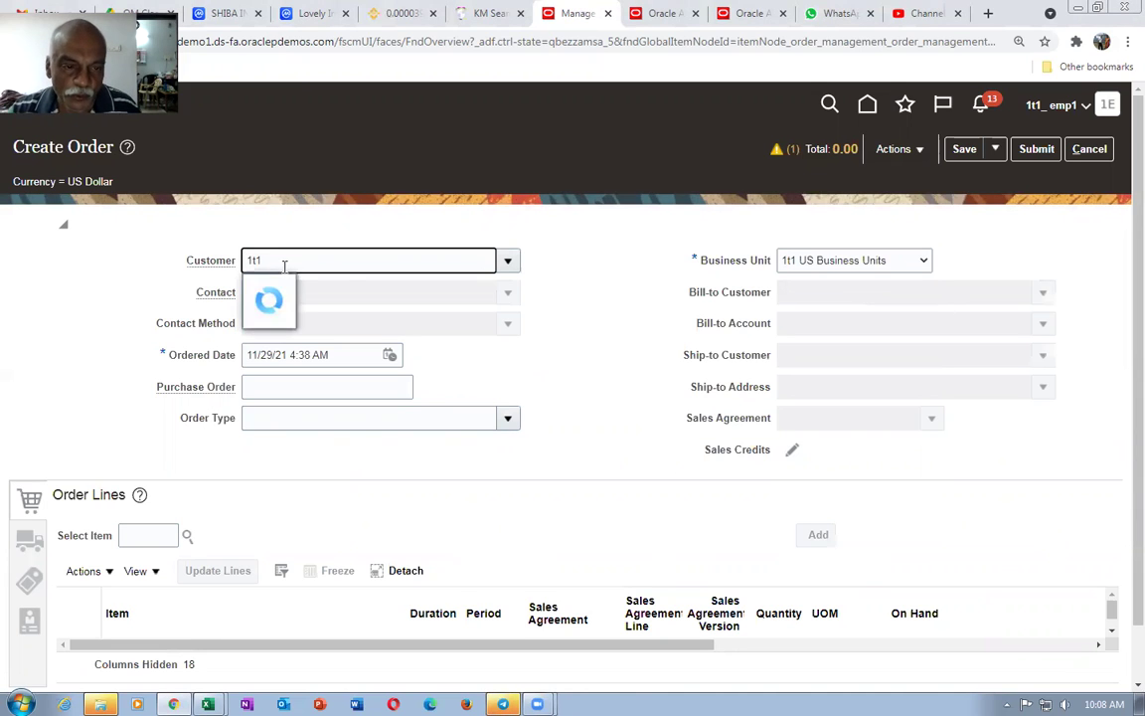
pyautogui.click(288, 288)
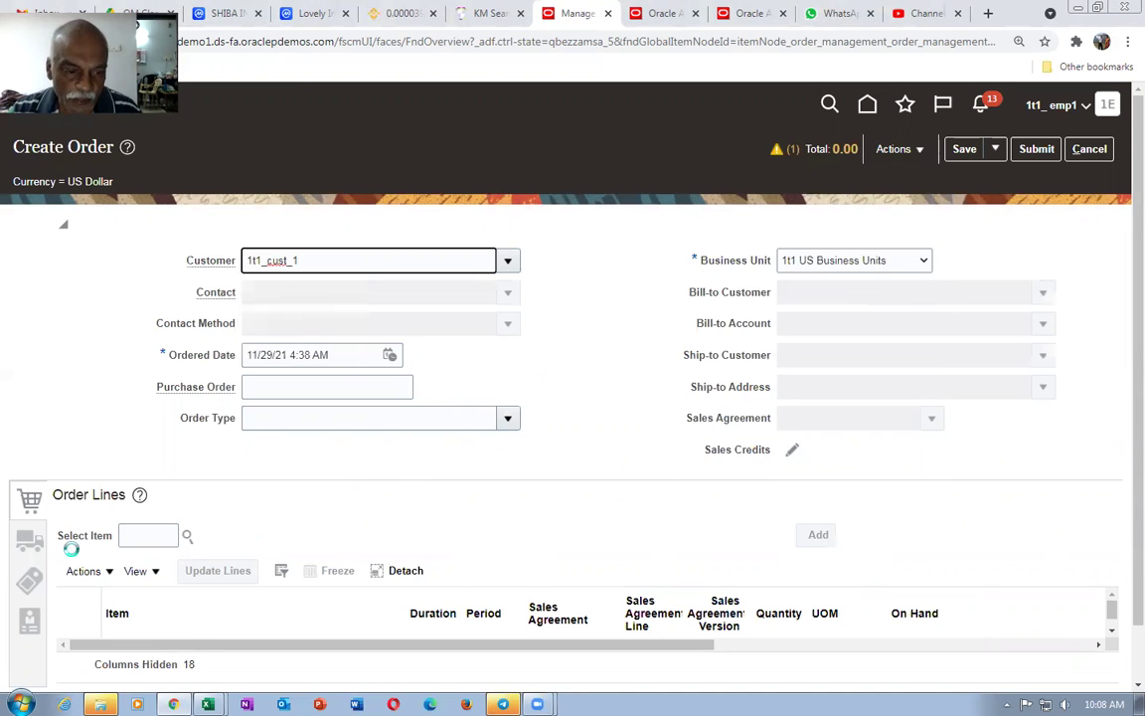
# Check the item names in the Excel worksheet, and add 2 Ea of 1t119_Desktop_Monitor to the order lines
pyautogui.click(141, 534)
pyautogui.hotkey('alt', 'Tab')
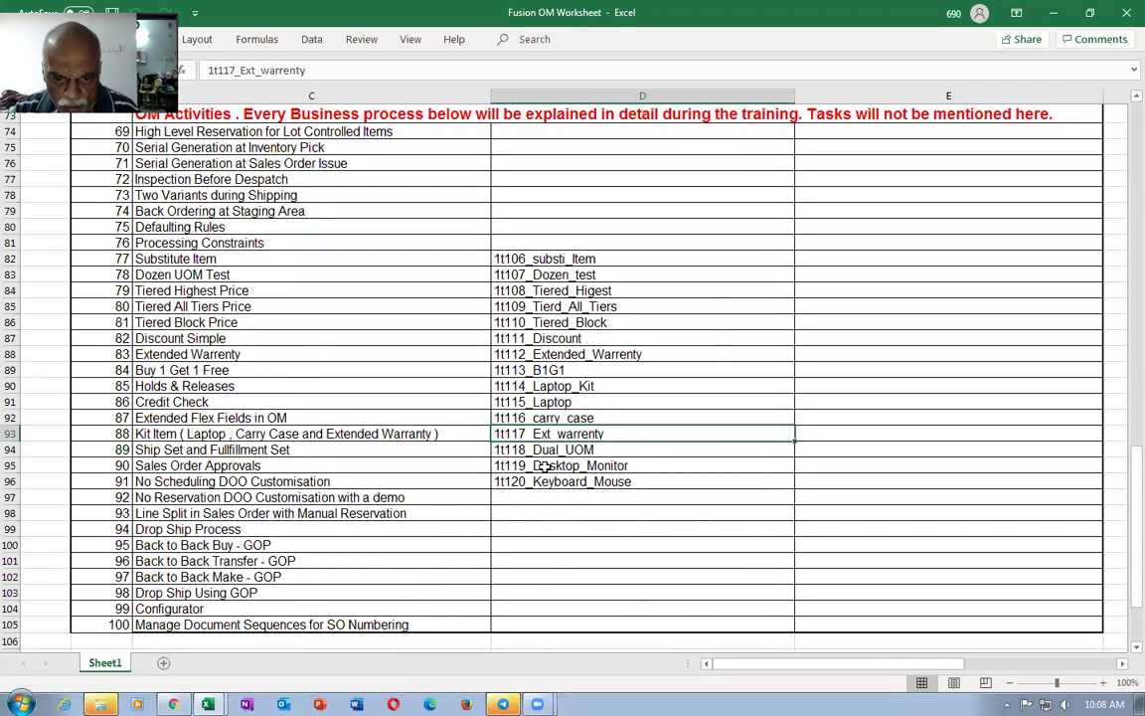
pyautogui.hotkey('alt', 'Tab')
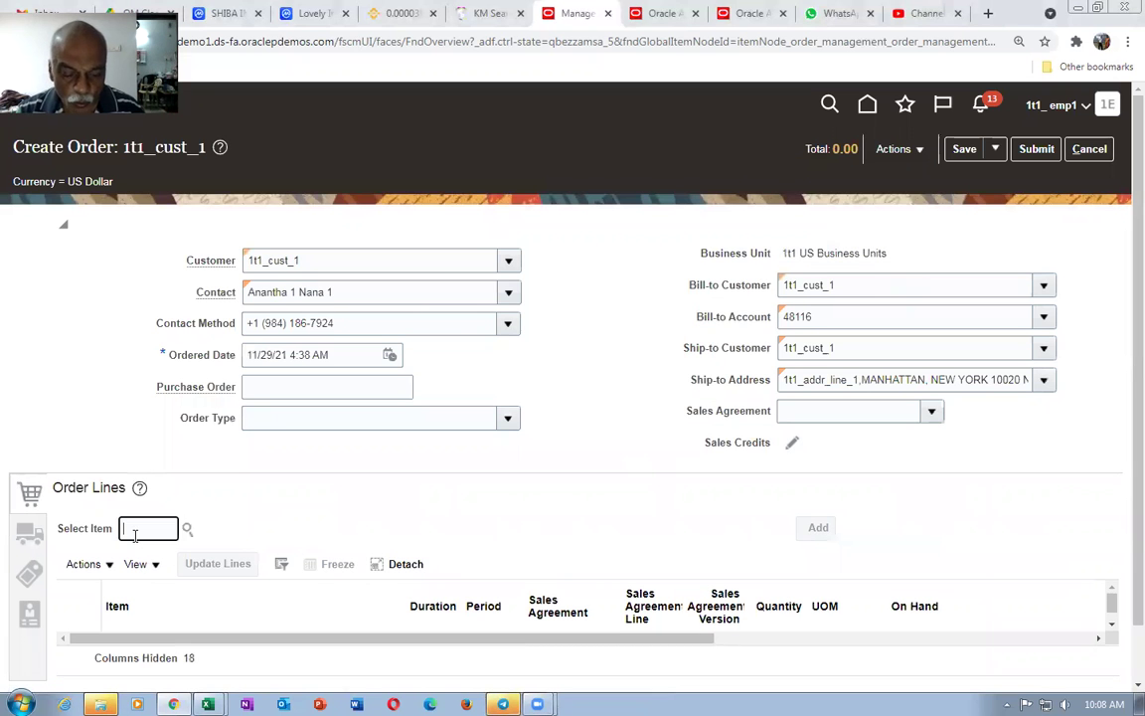
pyautogui.write('1t119')
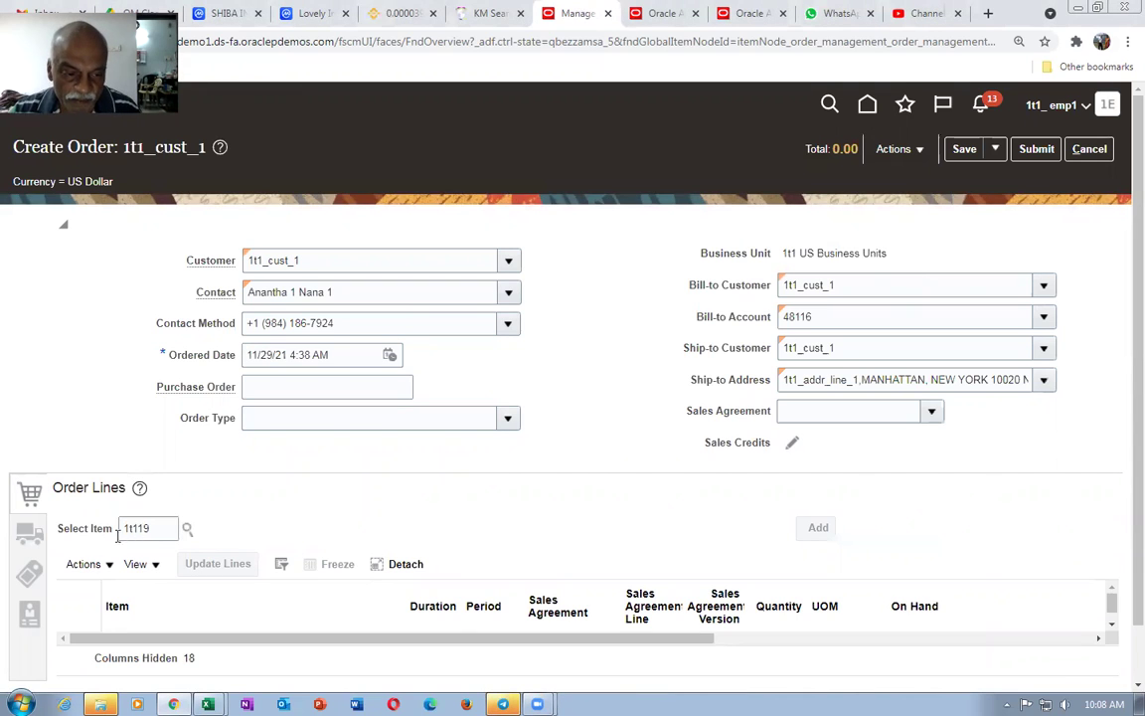
pyautogui.click(402, 527)
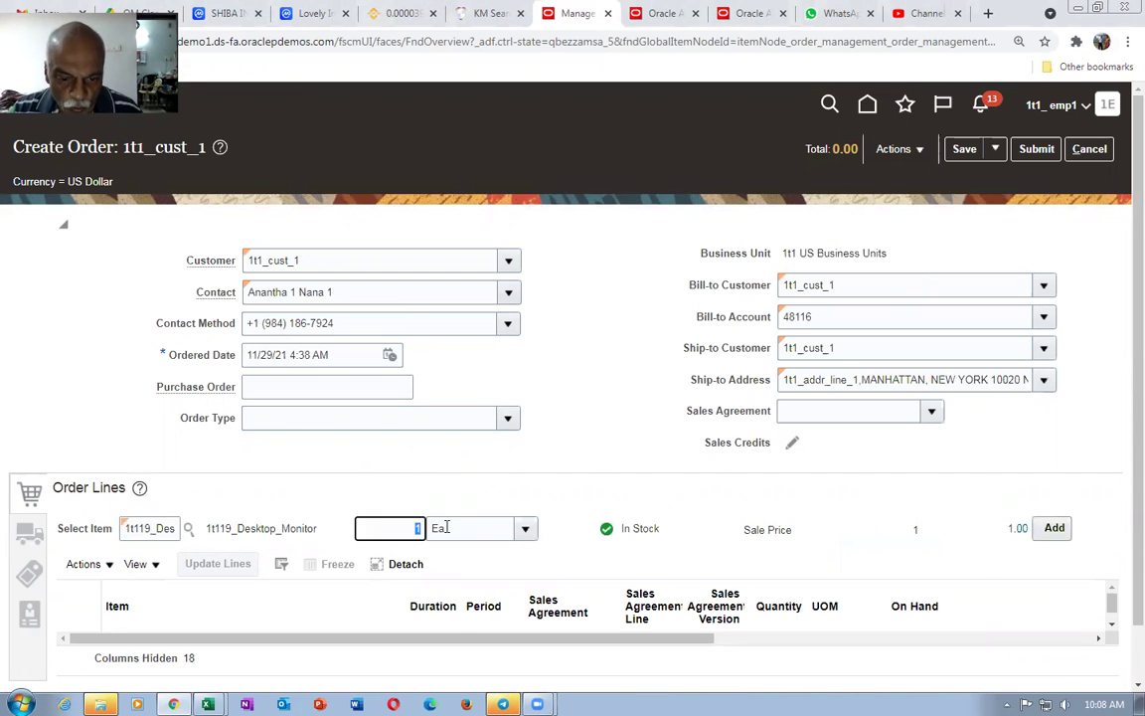
pyautogui.press('Tab')
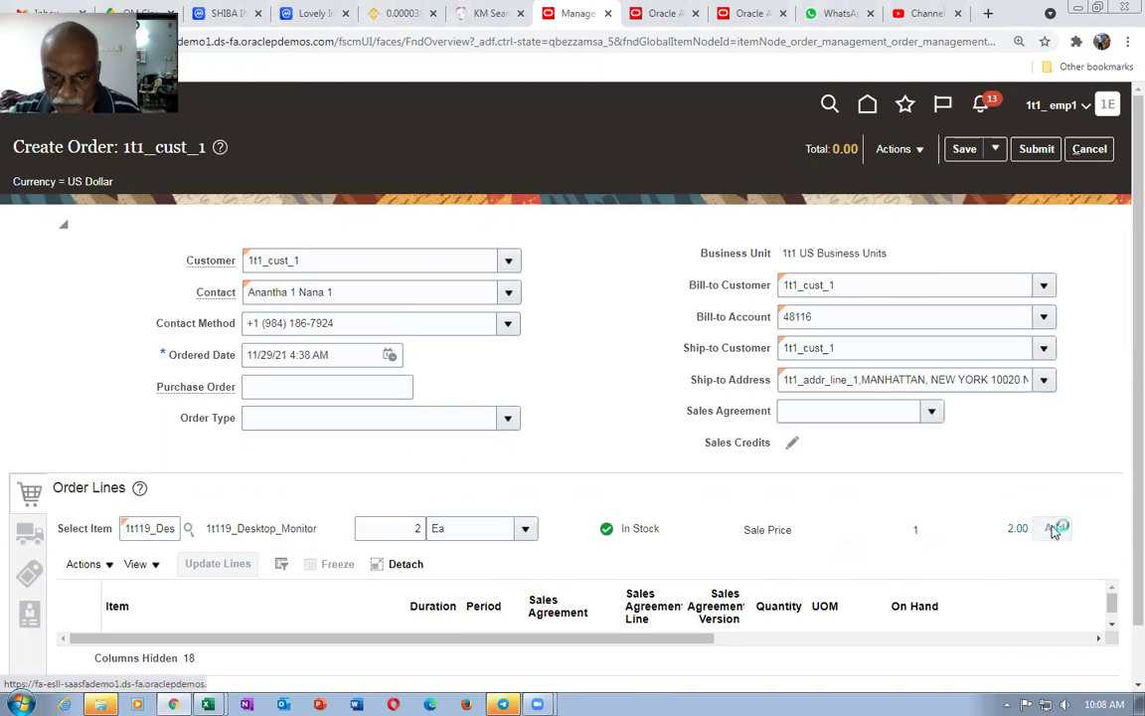
pyautogui.click(1054, 528)
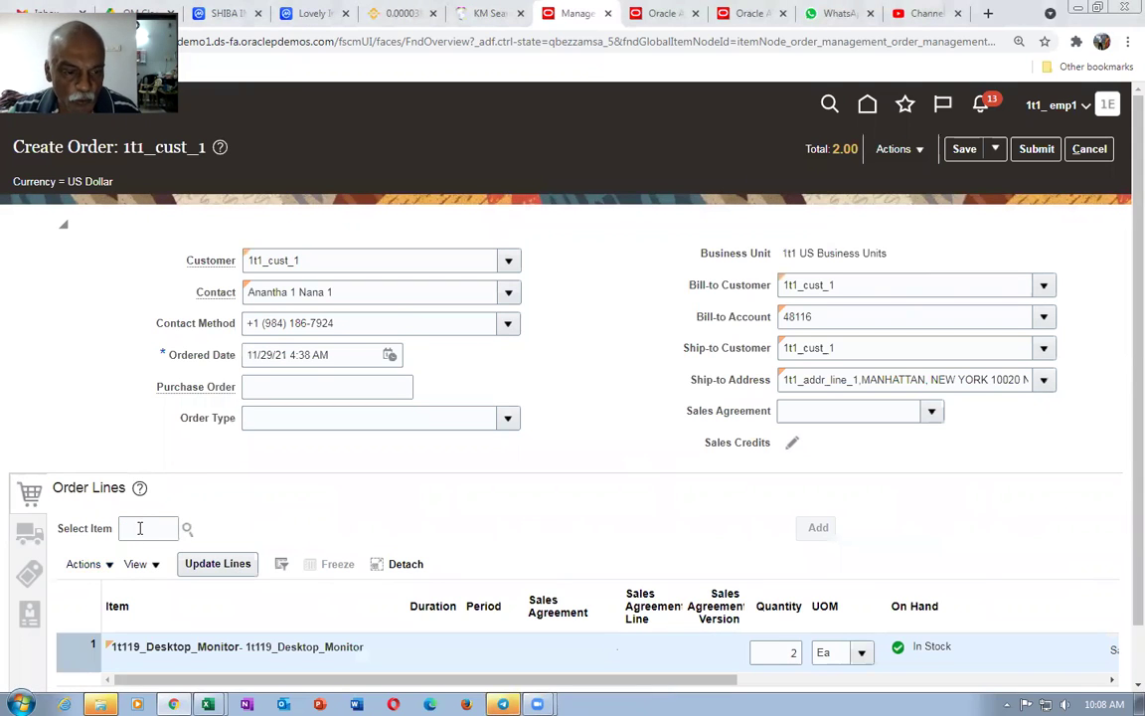
# Add 2 Ea of item 1t120_Keyboard_Mouse to the order lines
pyautogui.click(138, 529)
pyautogui.write('1t120_Key')
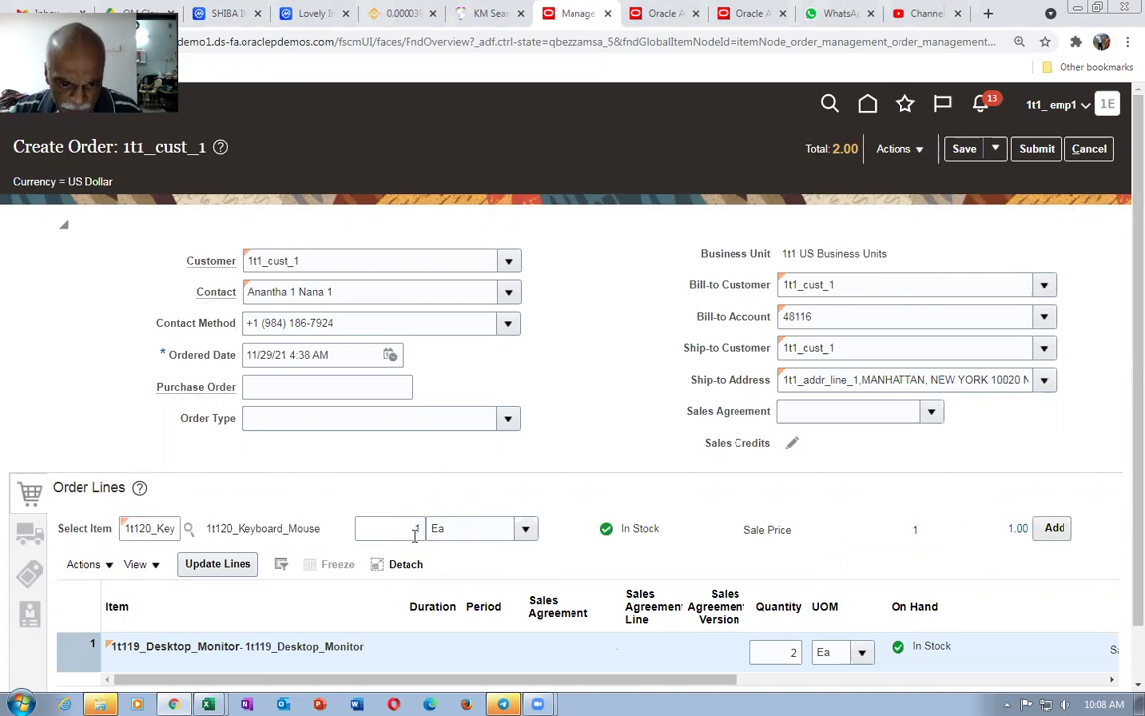
pyautogui.click(416, 532)
pyautogui.write('2')
pyautogui.press('Tab')
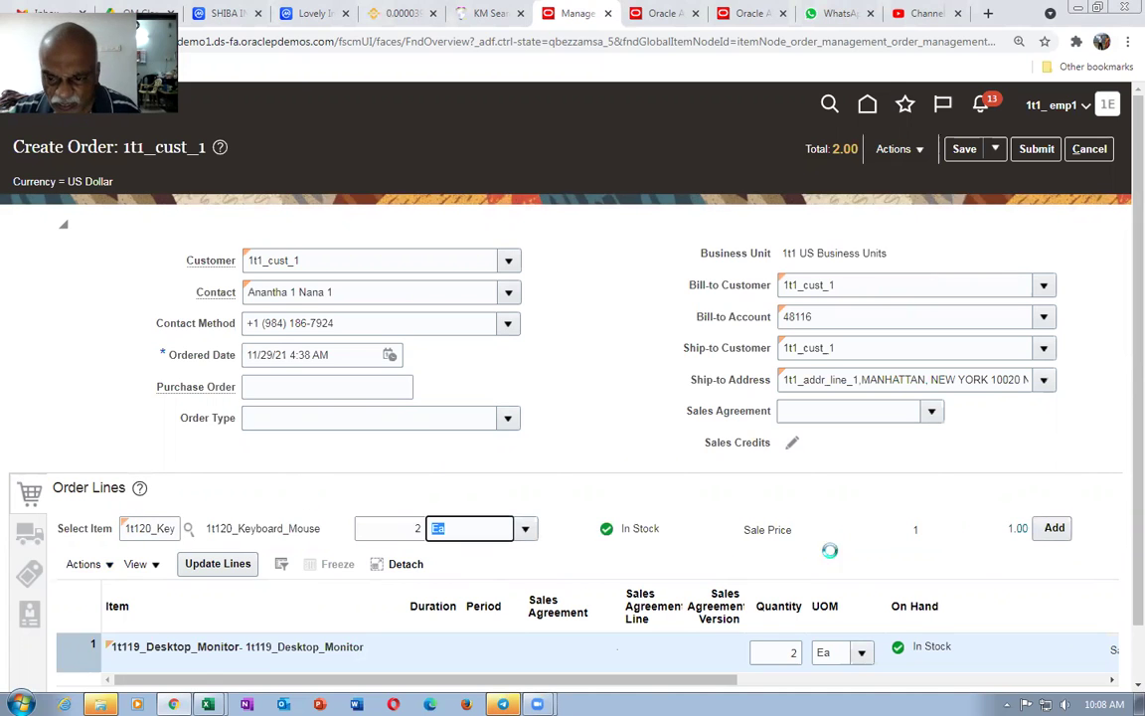
pyautogui.click(1054, 527)
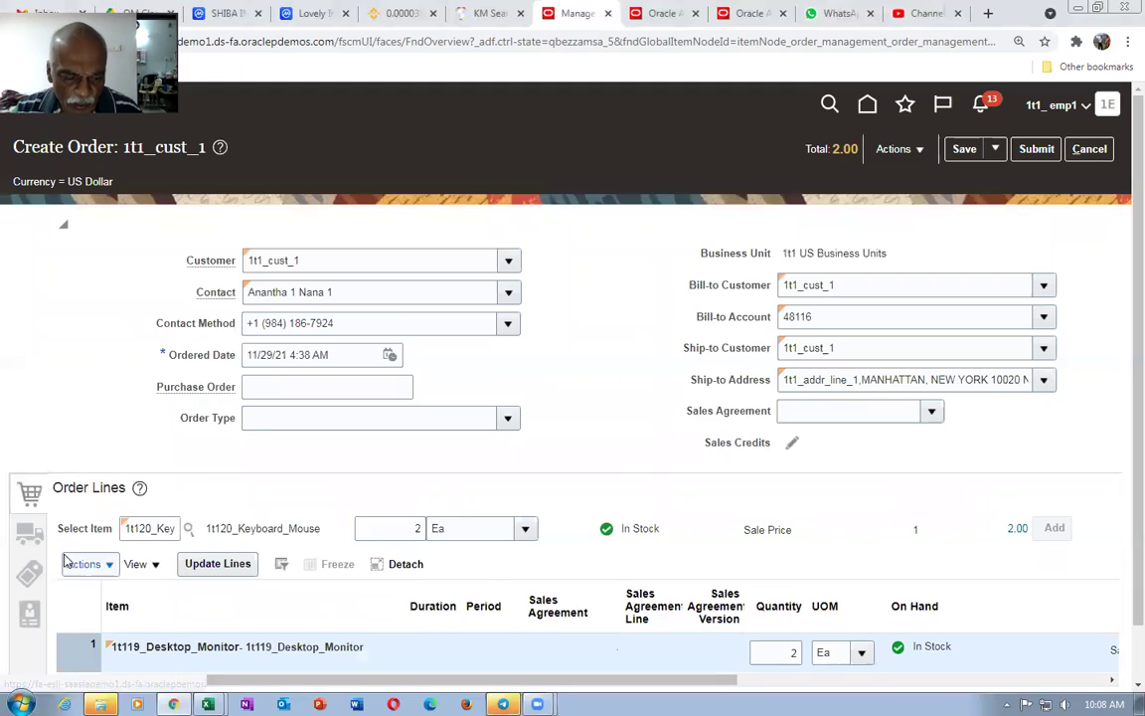
# Using the item name from the Excel worksheet, add 2 Ea of 1t117_Ext_warrenty to the order, and open the order's shipment details
pyautogui.hotkey('alt', 'Tab')
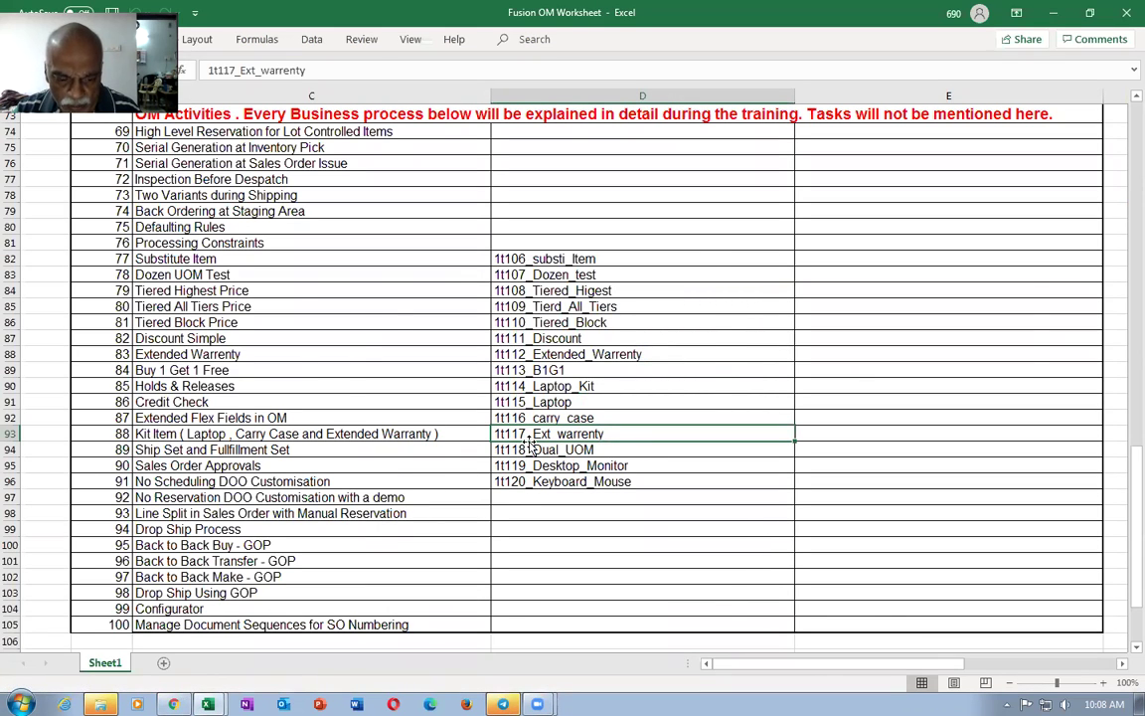
pyautogui.hotkey('alt', 'Tab')
pyautogui.click(164, 530)
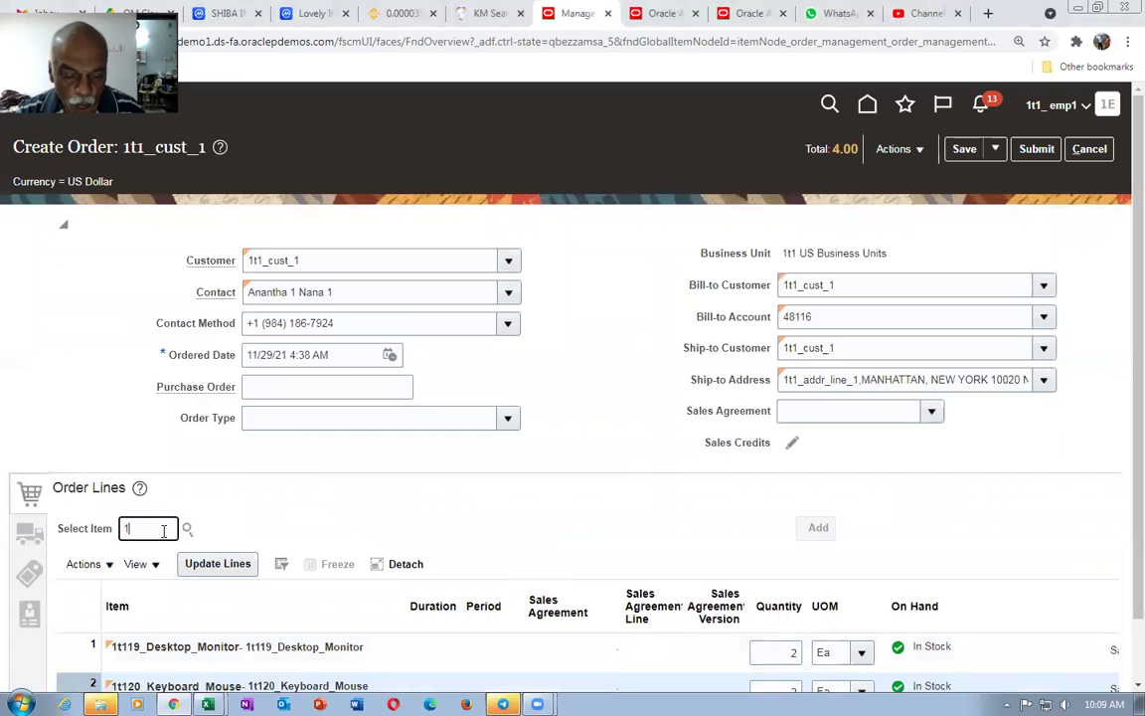
pyautogui.write('1t117_Ext_')
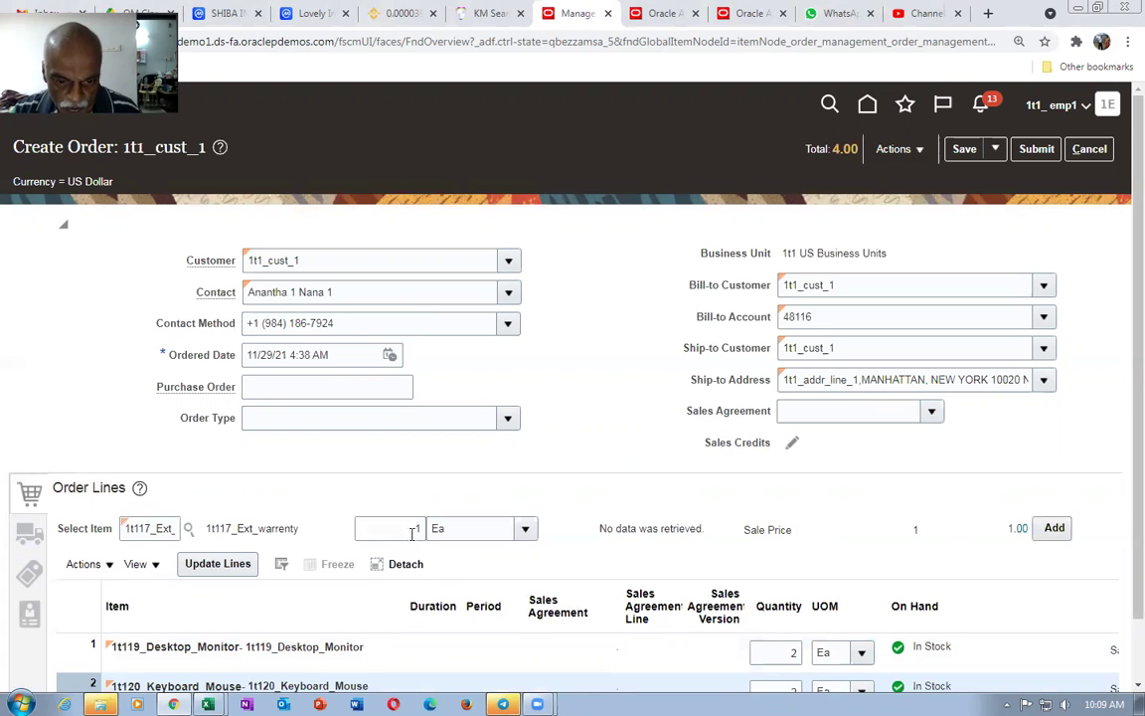
pyautogui.doubleClick(411, 531)
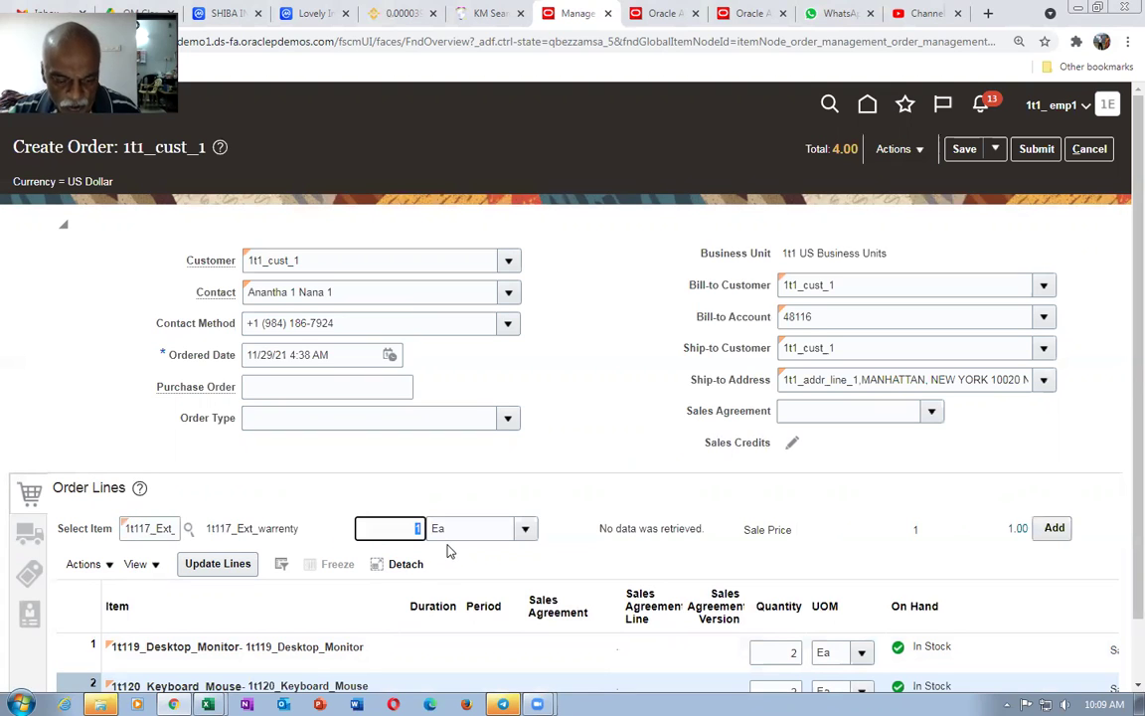
pyautogui.write('2')
pyautogui.press('Tab')
pyautogui.click(1055, 528)
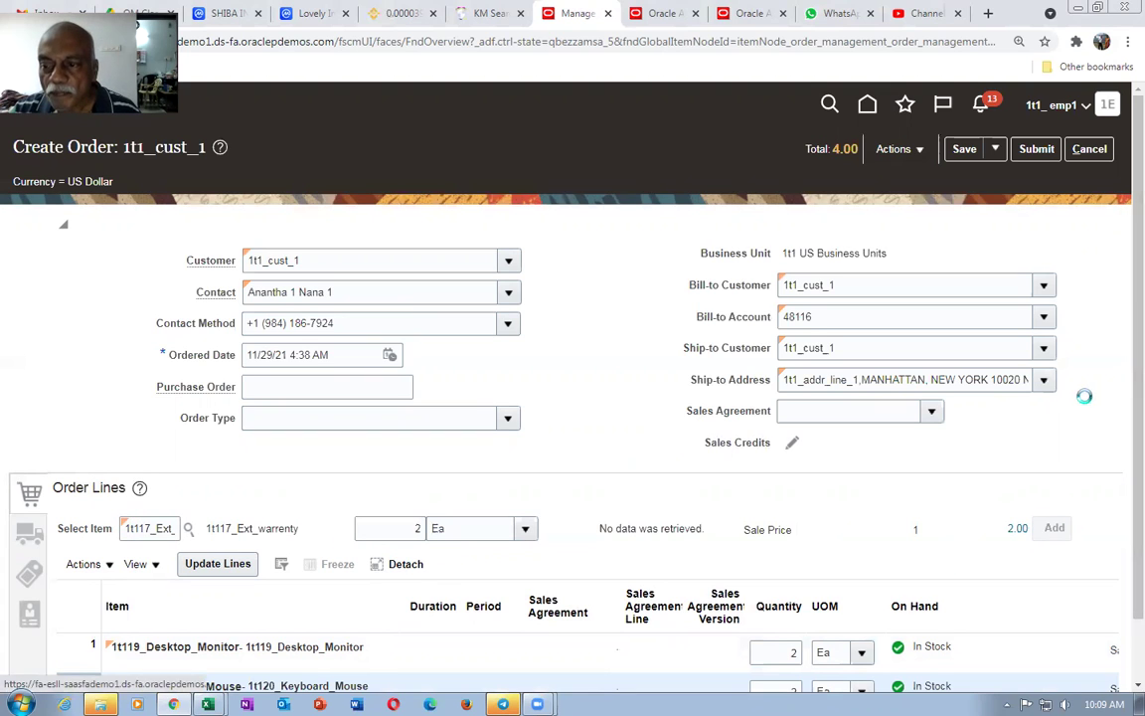
pyautogui.scroll(-1, 1123, 407)
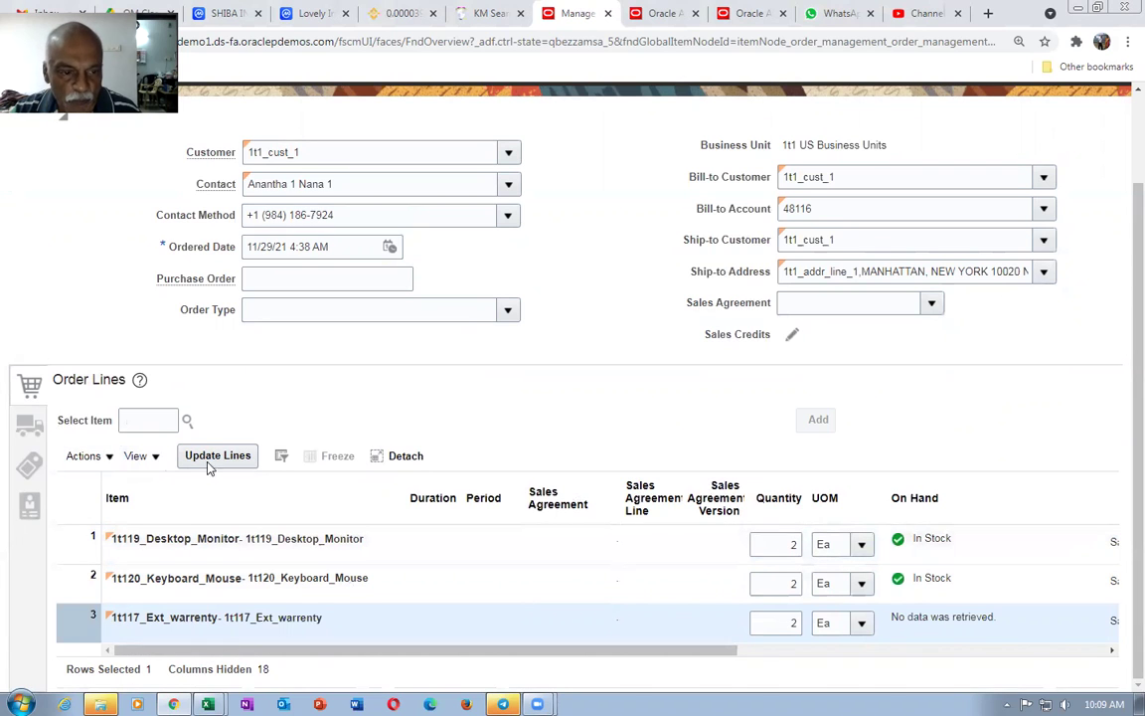
pyautogui.click(30, 426)
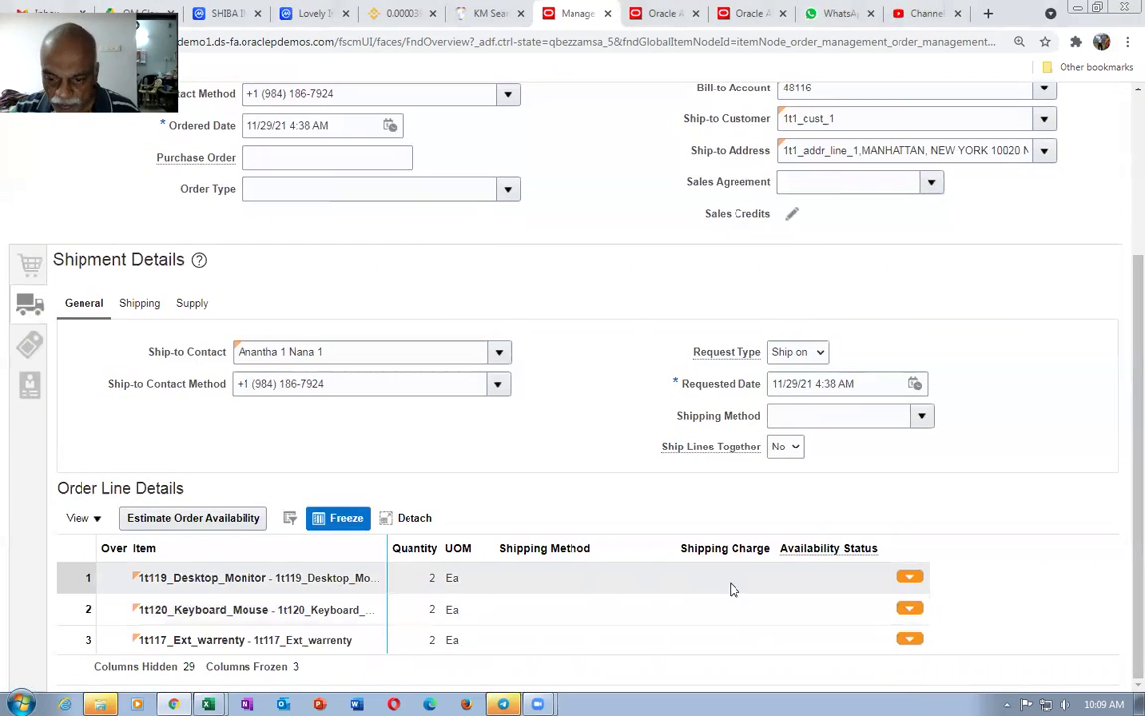
pyautogui.click(913, 582)
pyautogui.click(911, 578)
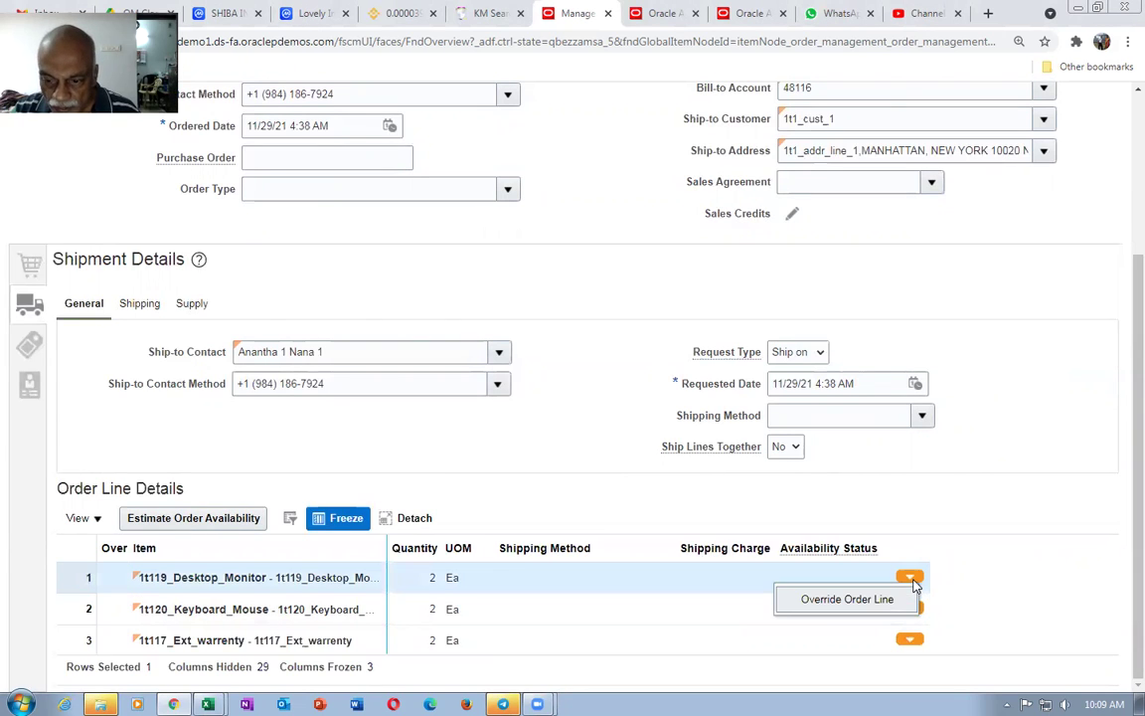
pyautogui.click(837, 601)
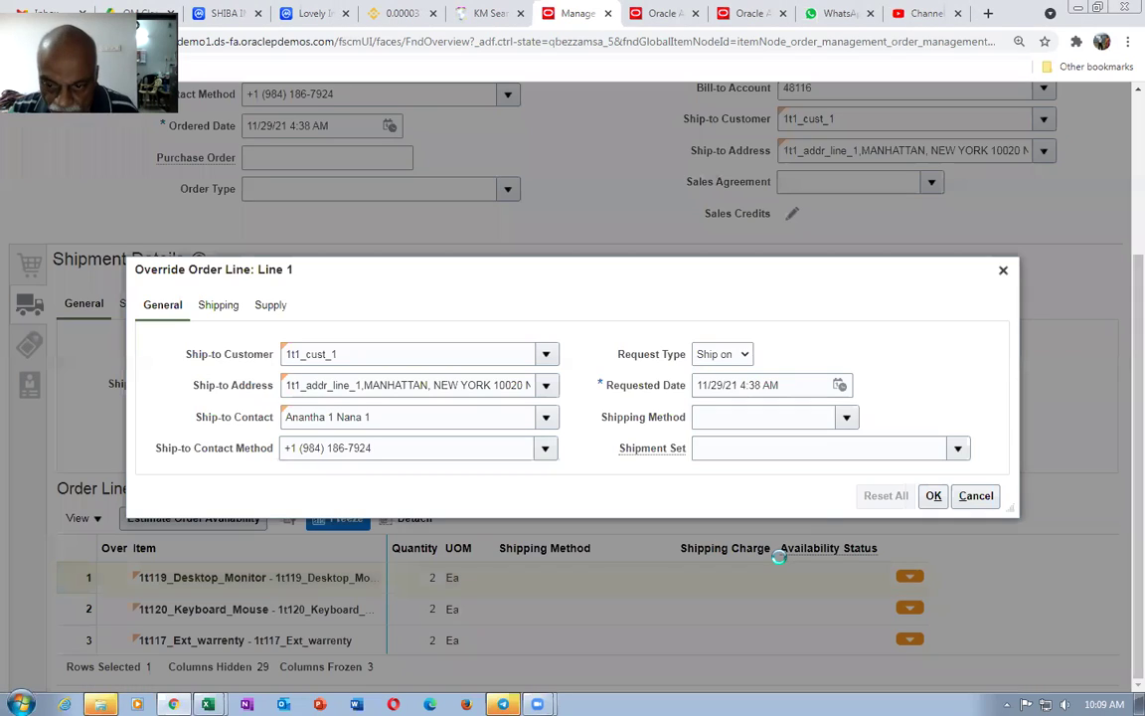
pyautogui.click(955, 449)
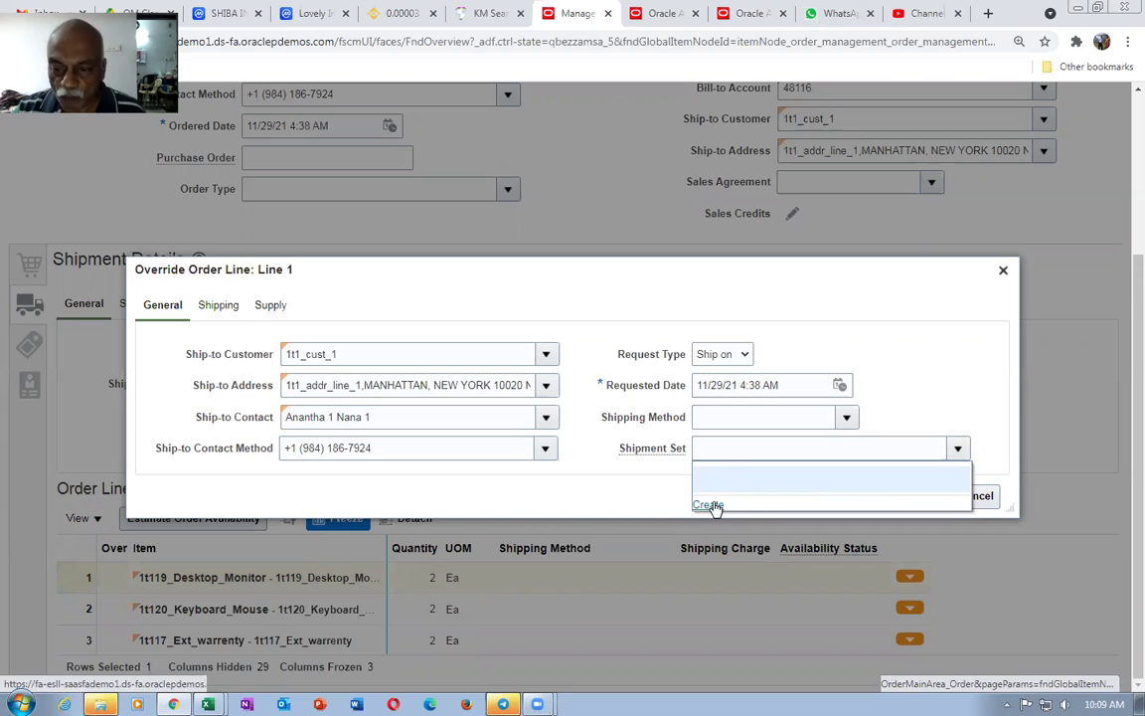
pyautogui.click(959, 340)
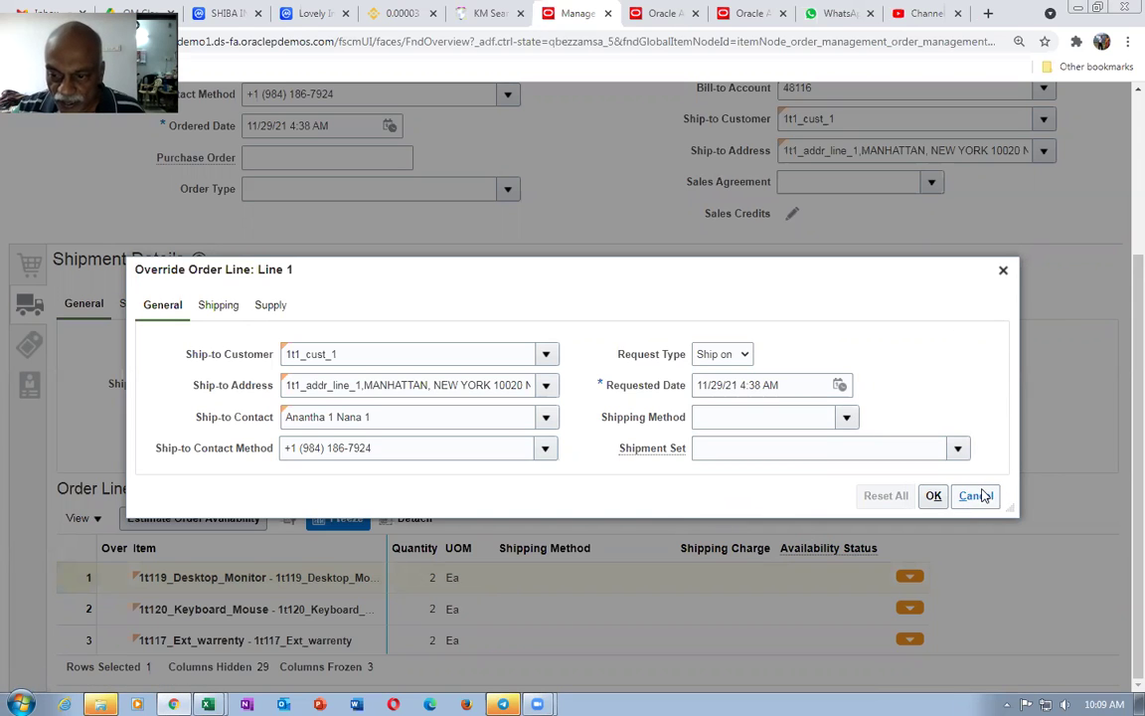
pyautogui.click(976, 495)
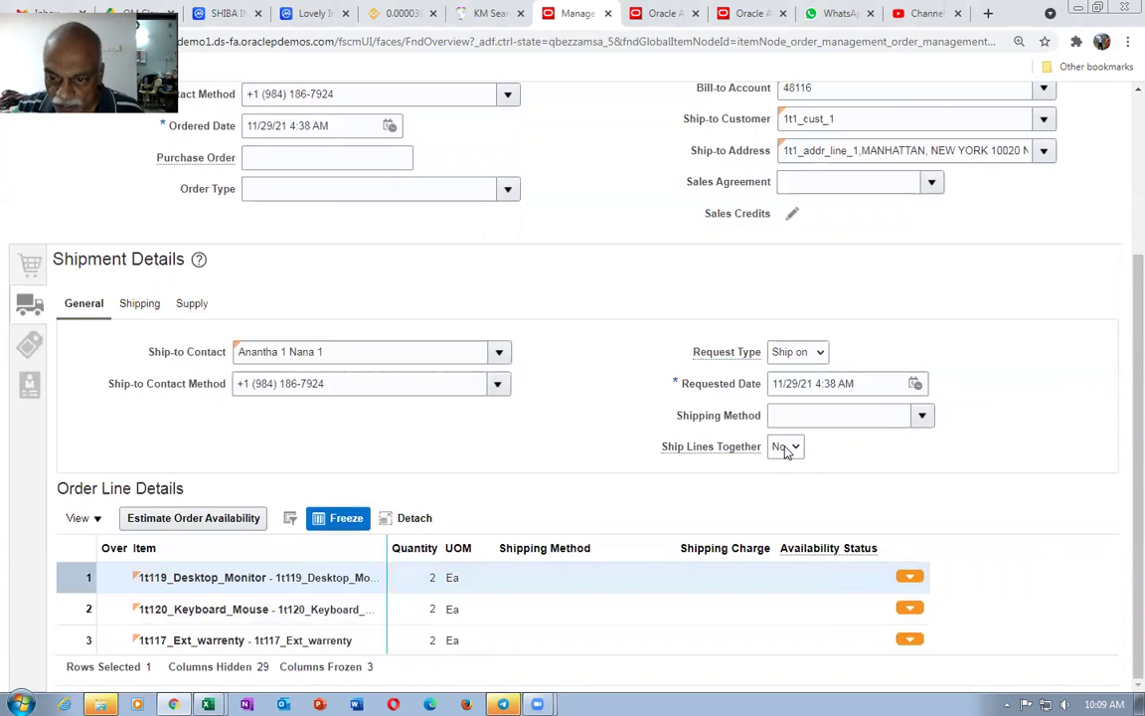
# Set Ship Lines Together to Yes, and override order line 1 with a newly created shipment set named SS1
pyautogui.click(785, 447)
pyautogui.click(779, 478)
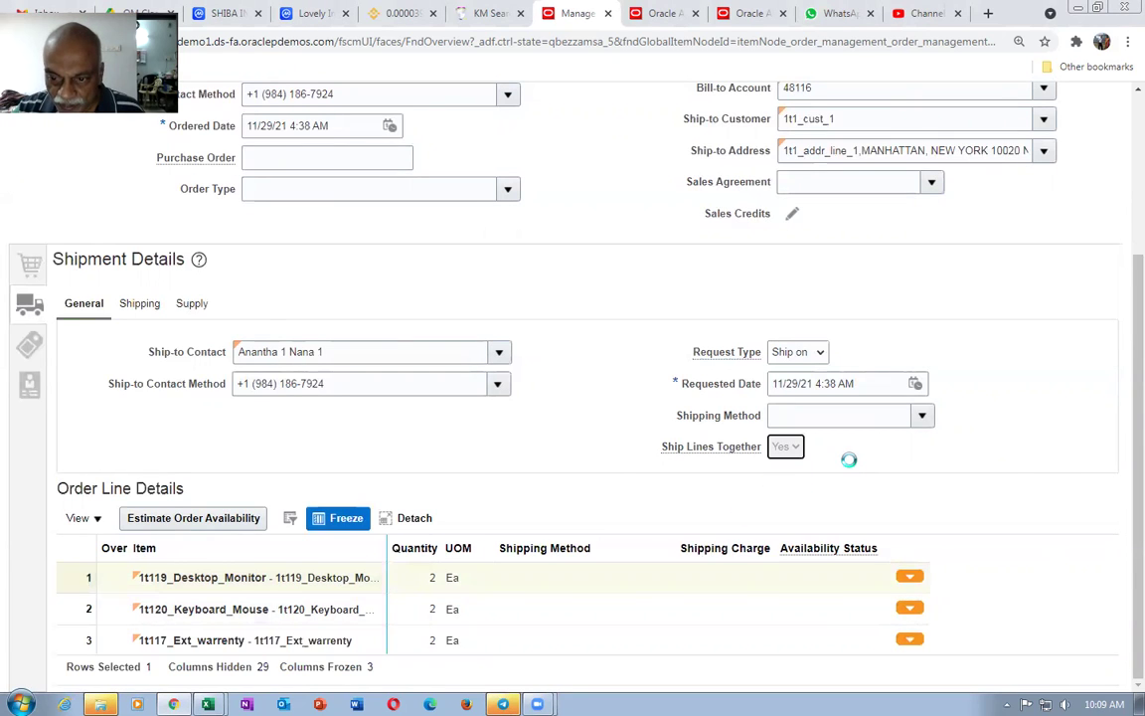
pyautogui.click(909, 576)
pyautogui.click(847, 600)
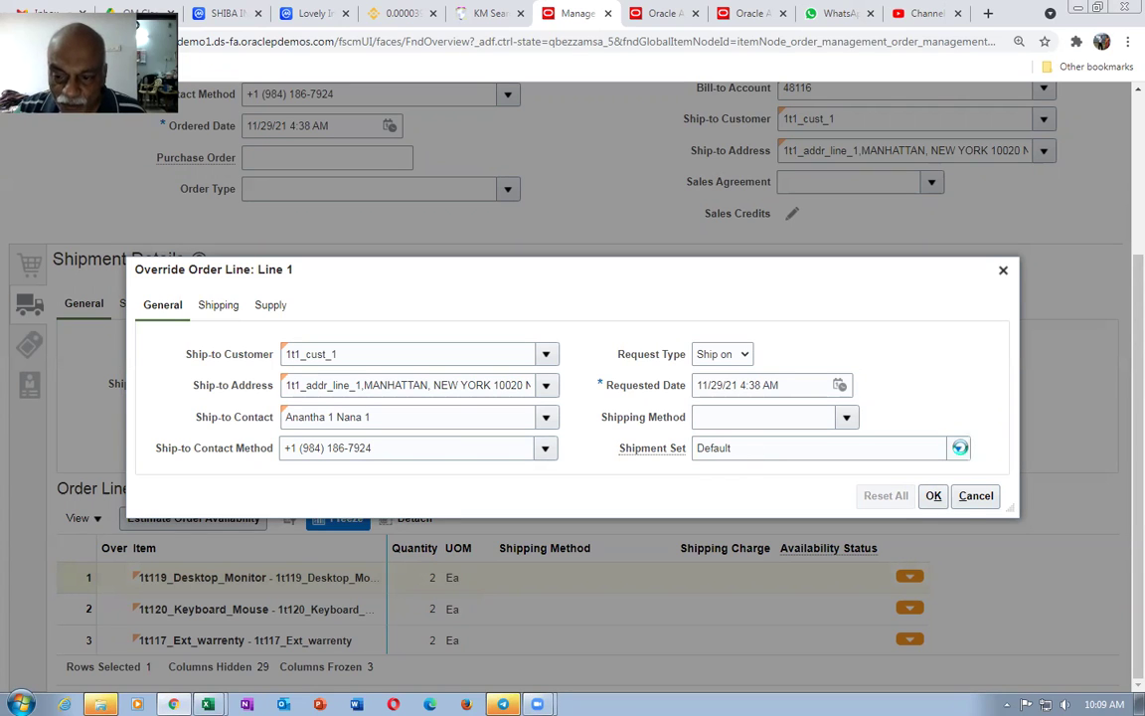
pyautogui.click(957, 447)
pyautogui.click(711, 530)
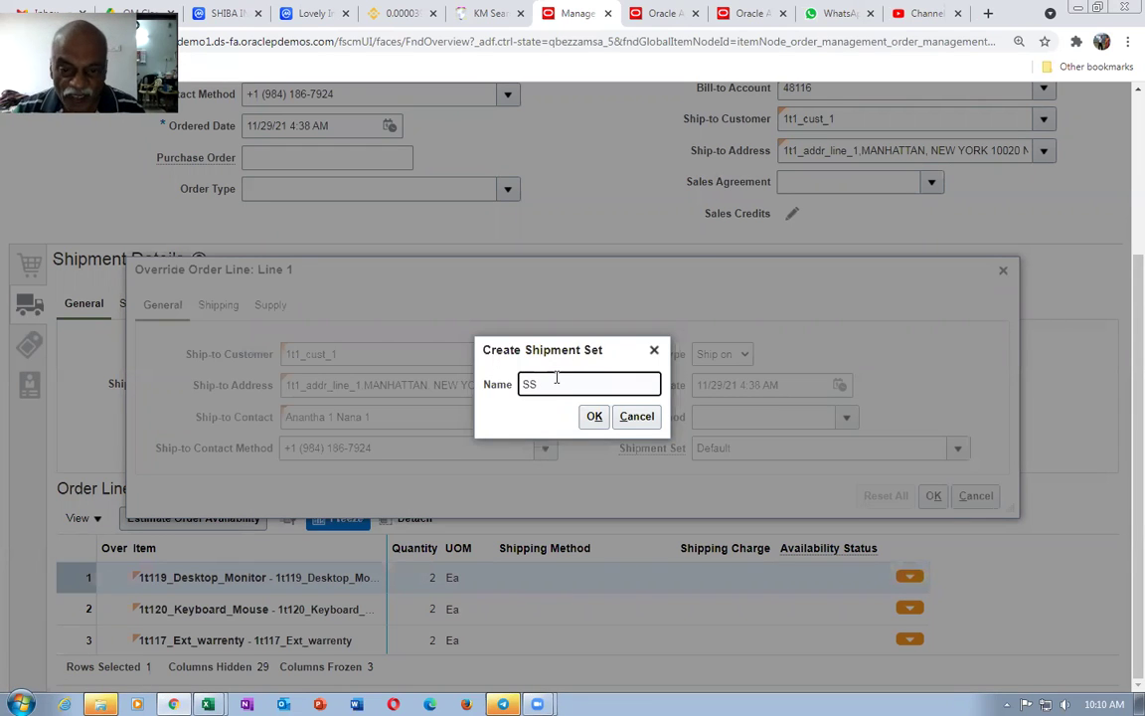
pyautogui.click(591, 418)
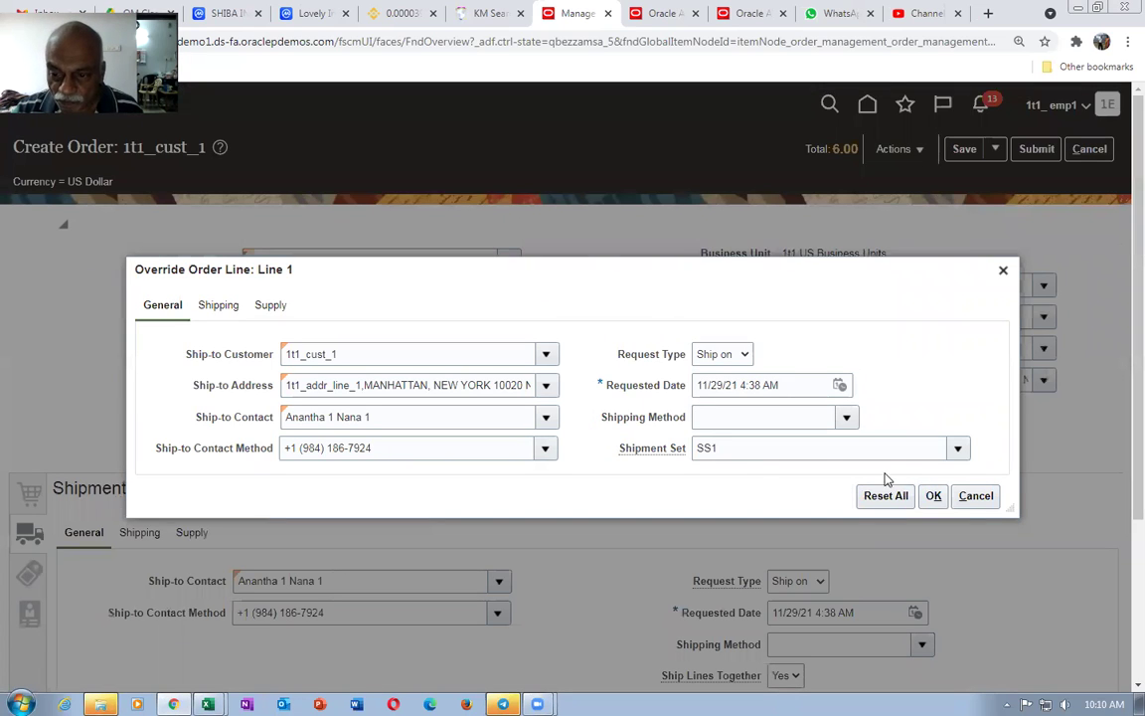
pyautogui.click(935, 496)
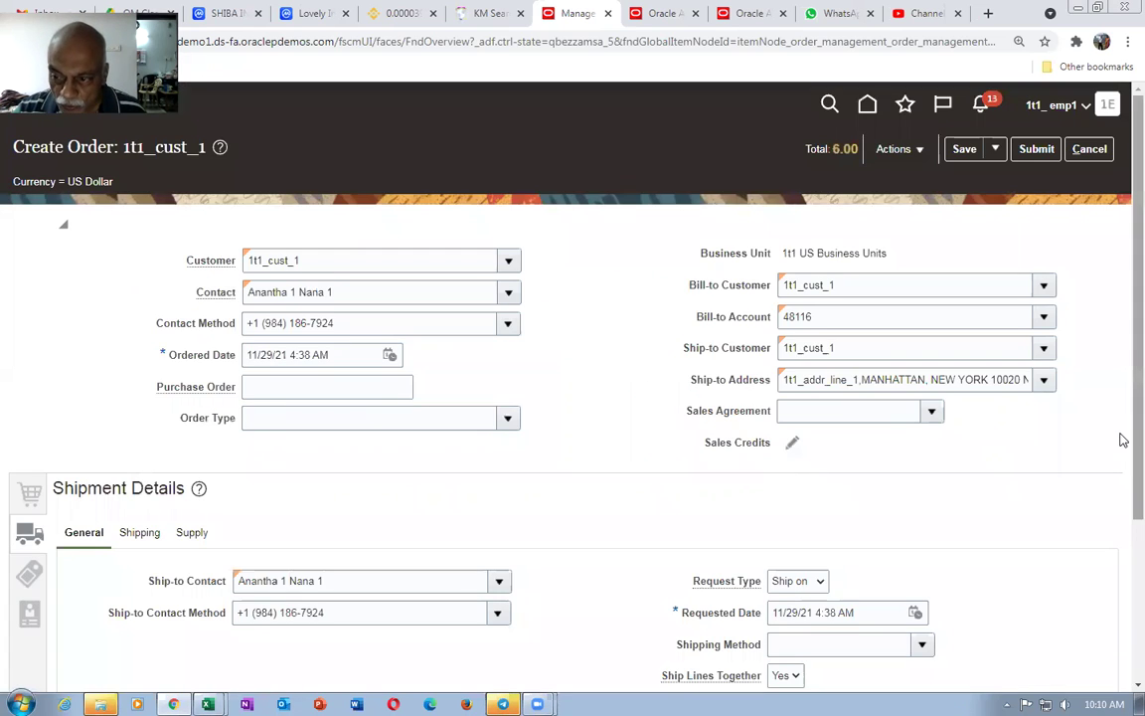
# Override order line 2, 1t120_Keyboard_Mouse, by assigning it to shipment set SS1
pyautogui.scroll(-3, 1119, 531)
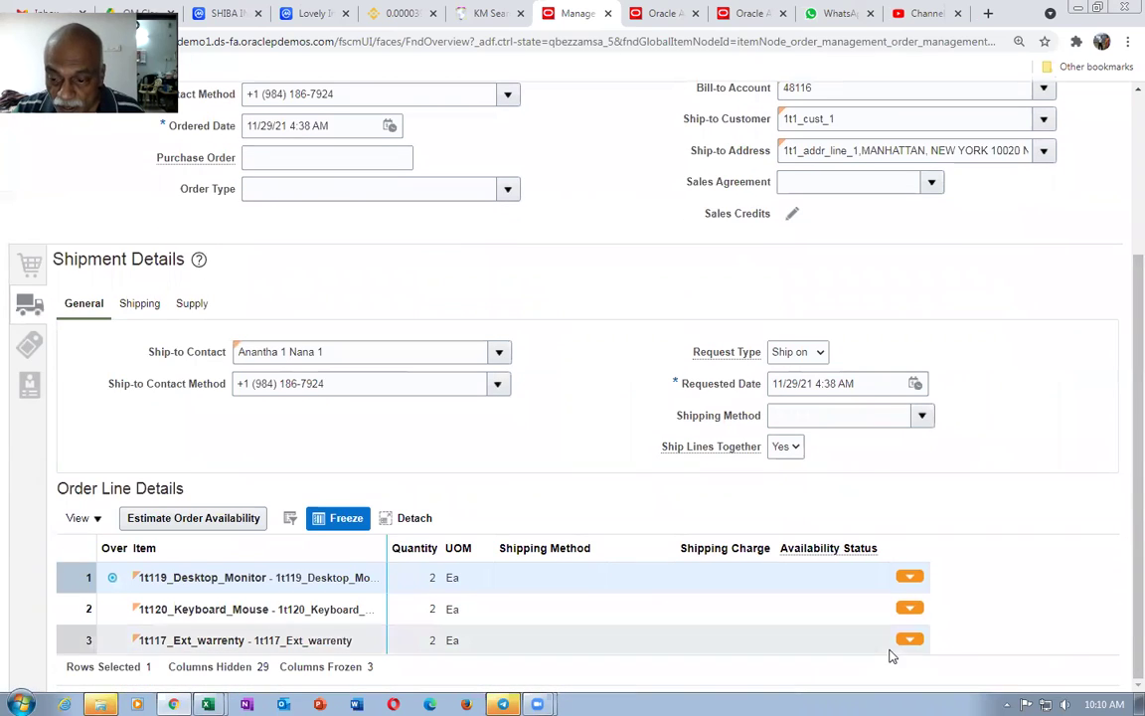
pyautogui.click(904, 608)
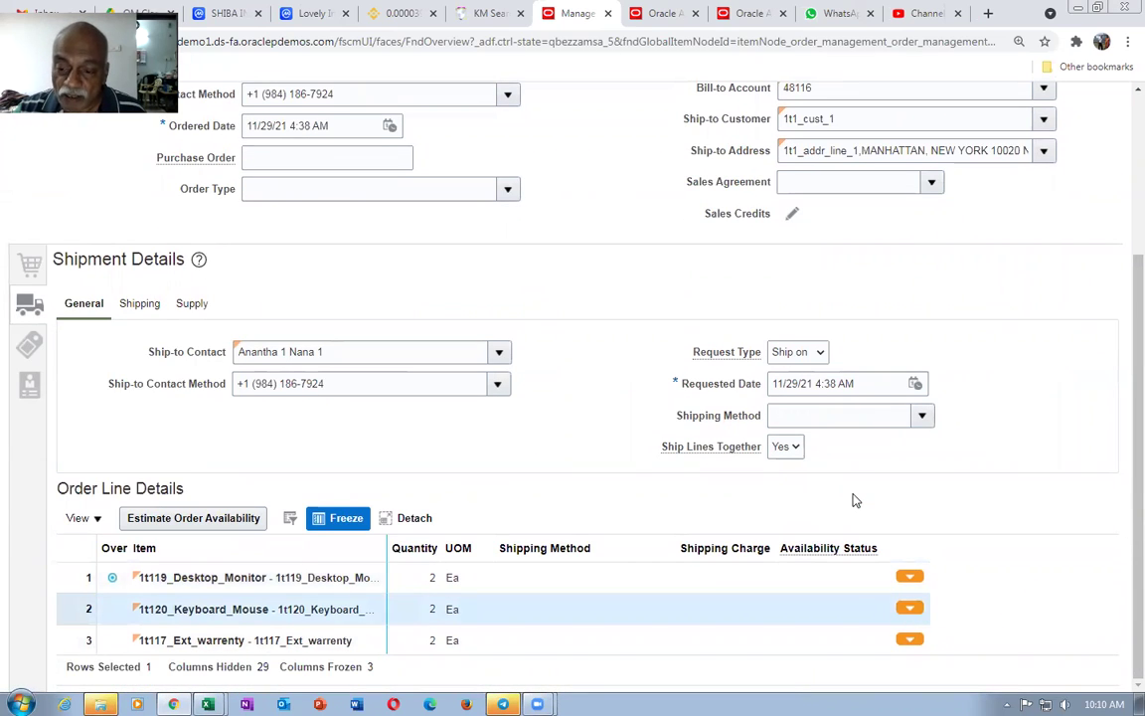
pyautogui.click(909, 607)
pyautogui.click(837, 624)
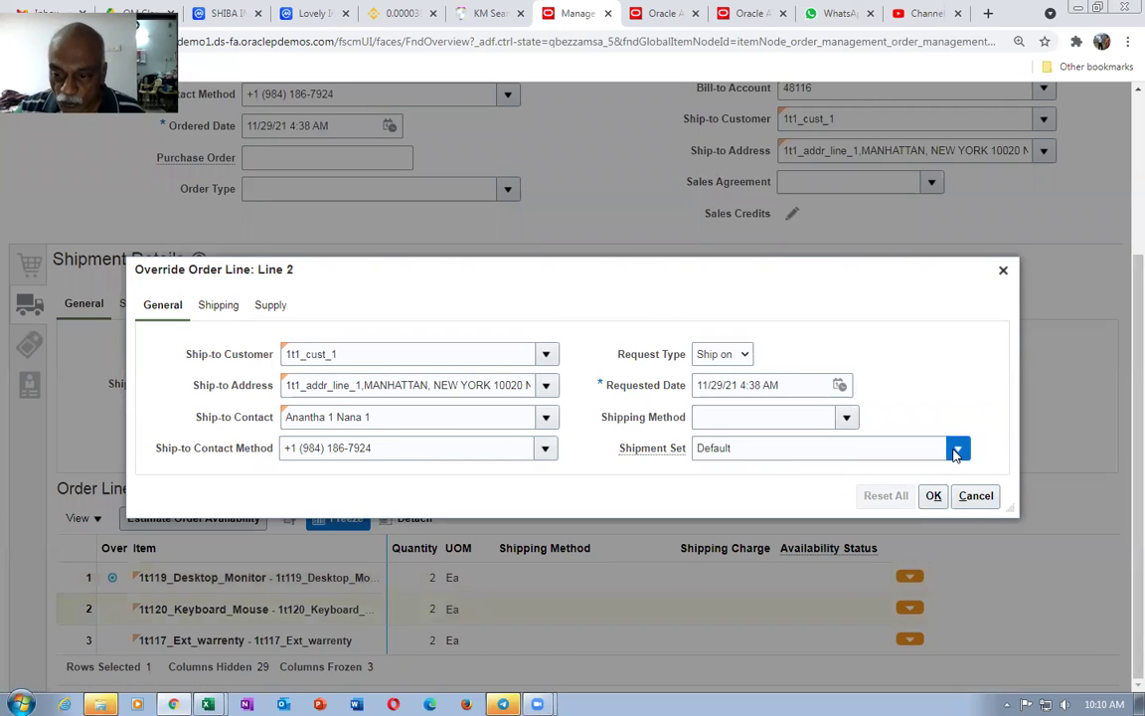
pyautogui.click(952, 449)
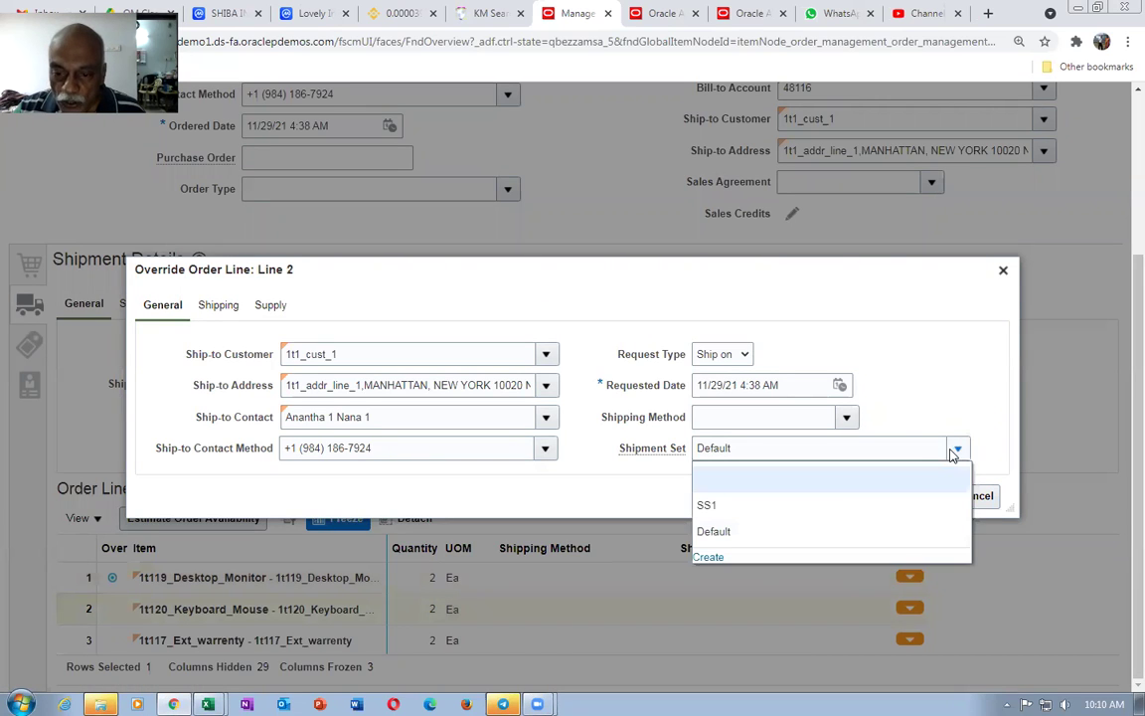
pyautogui.click(710, 505)
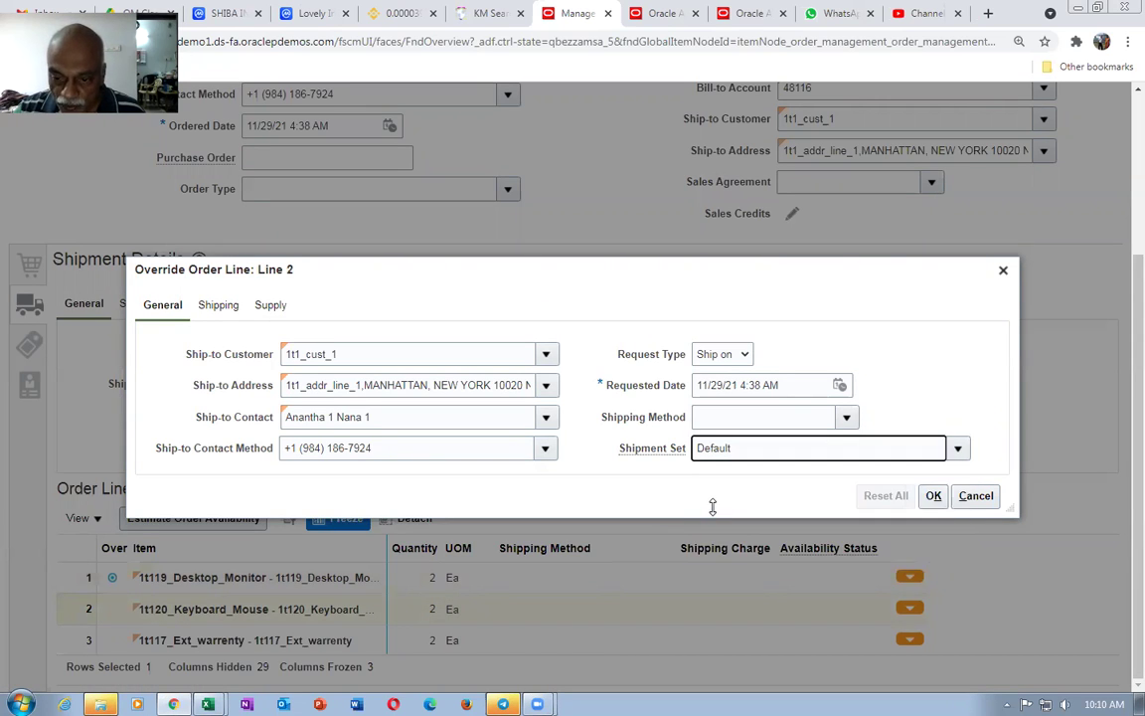
pyautogui.click(935, 498)
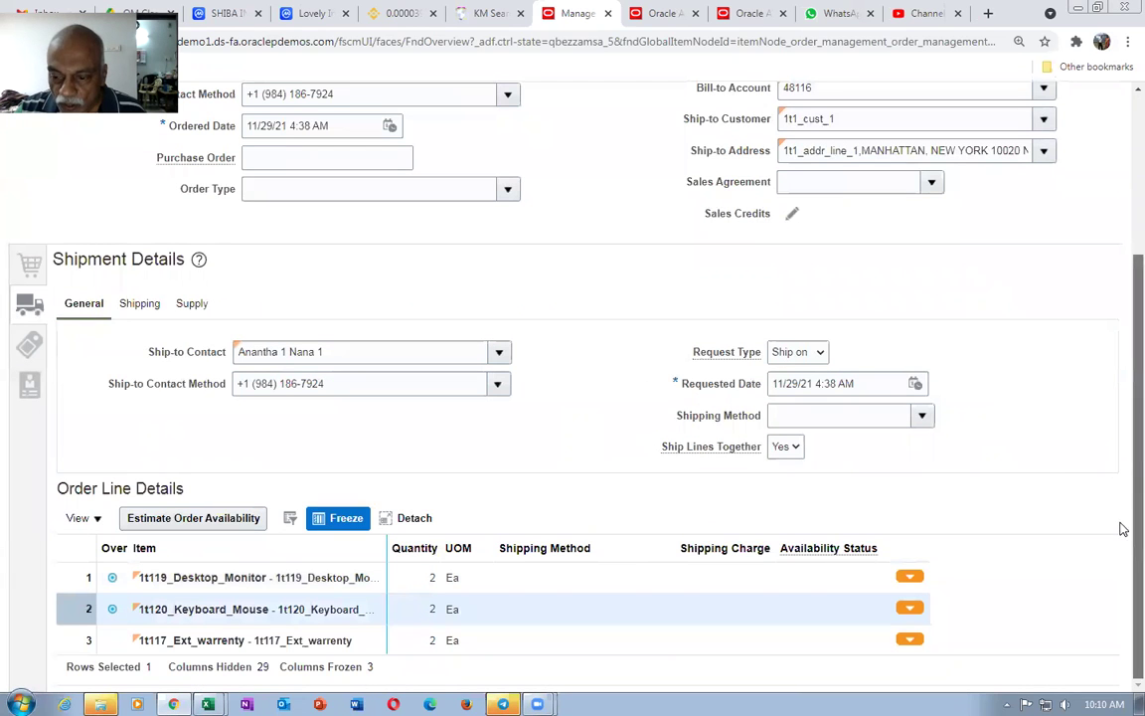
# Override order line 3, 1t117_Ext_warrenty, by assigning it to shipment set SS1, and save the order
pyautogui.click(915, 644)
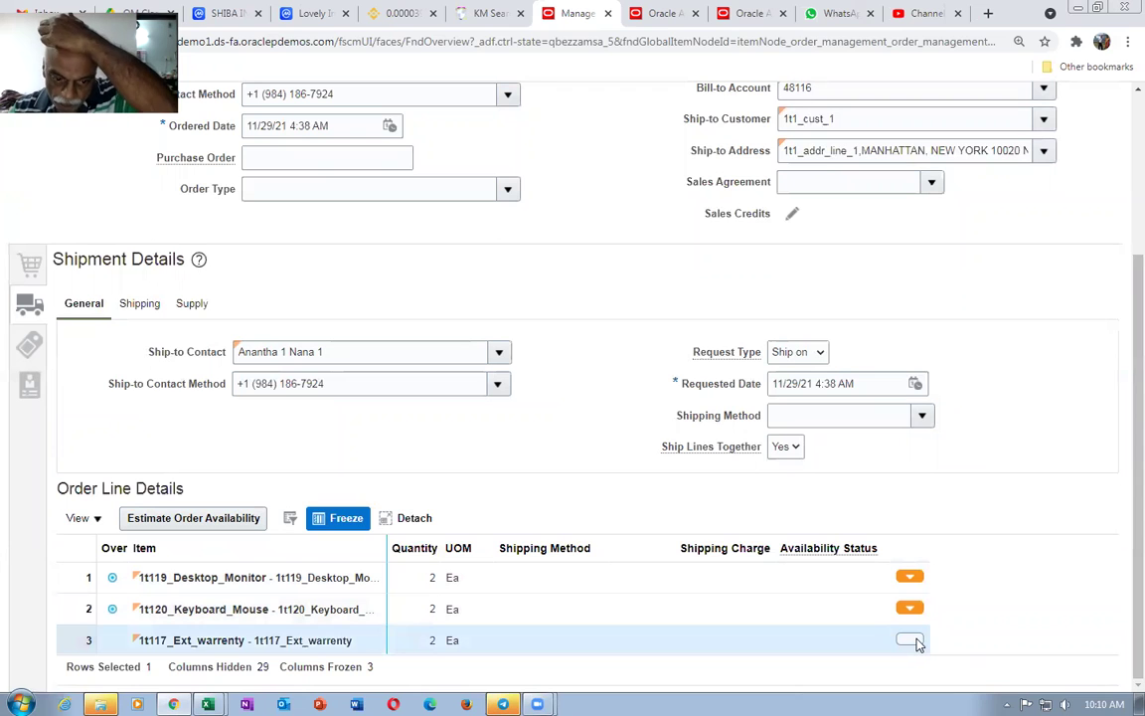
pyautogui.click(845, 663)
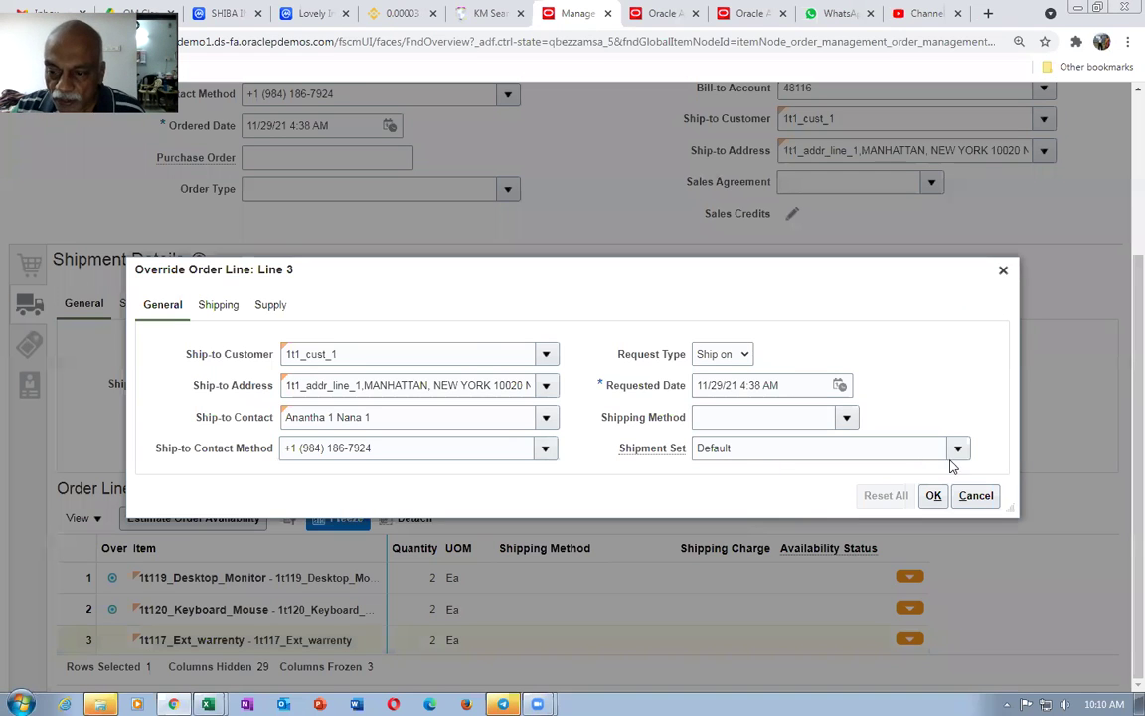
pyautogui.click(958, 448)
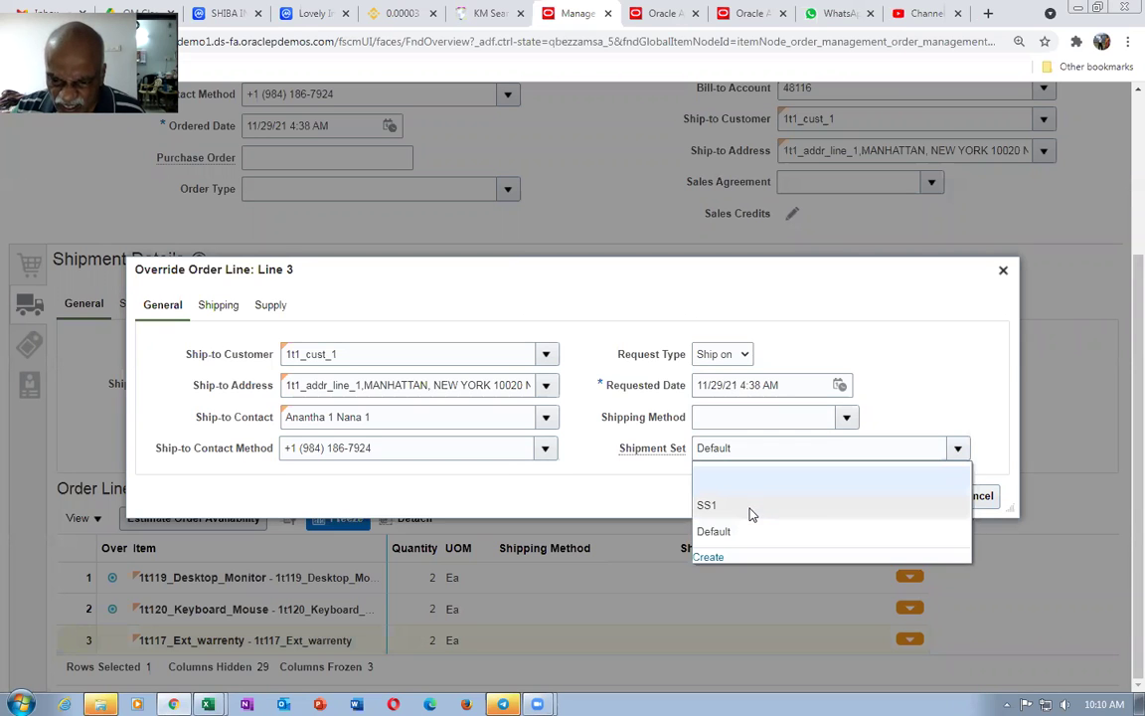
pyautogui.click(751, 509)
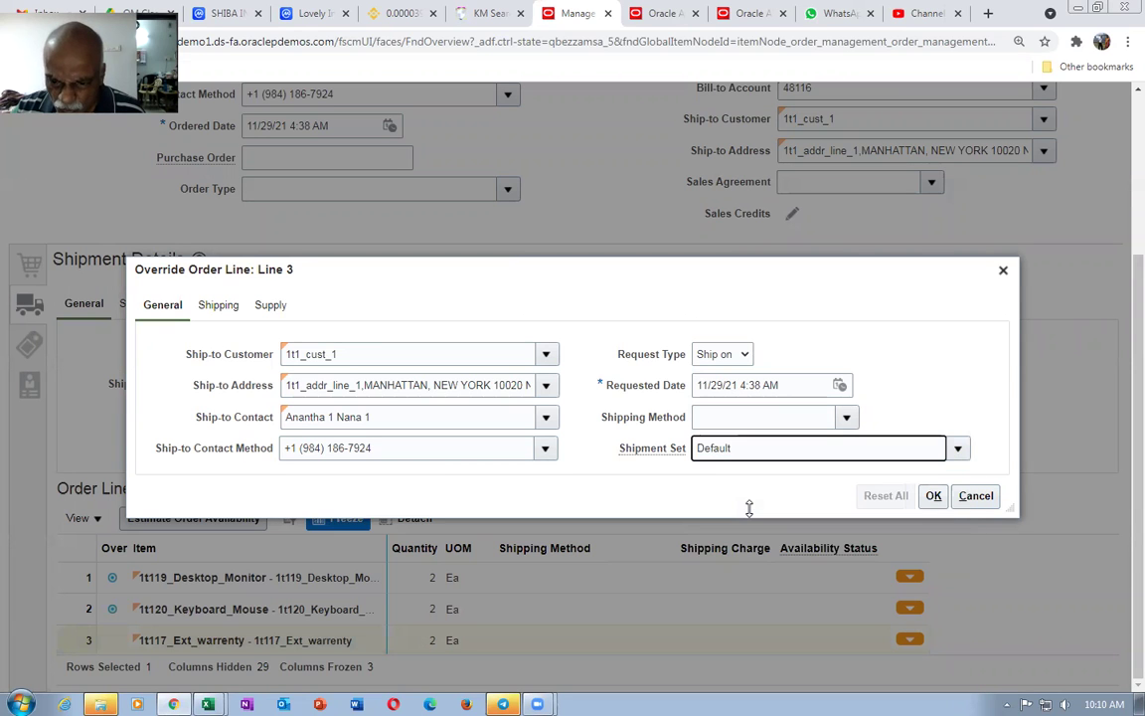
pyautogui.click(935, 496)
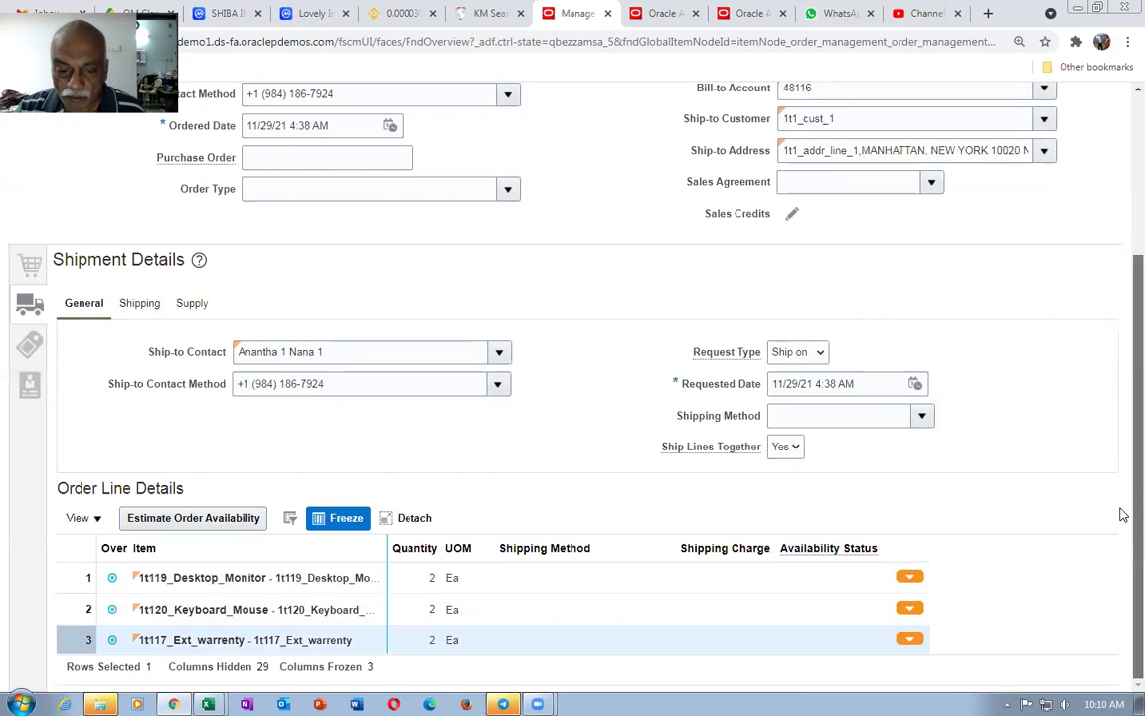
pyautogui.moveTo(1123, 515); pyautogui.dragTo(1120, 261)
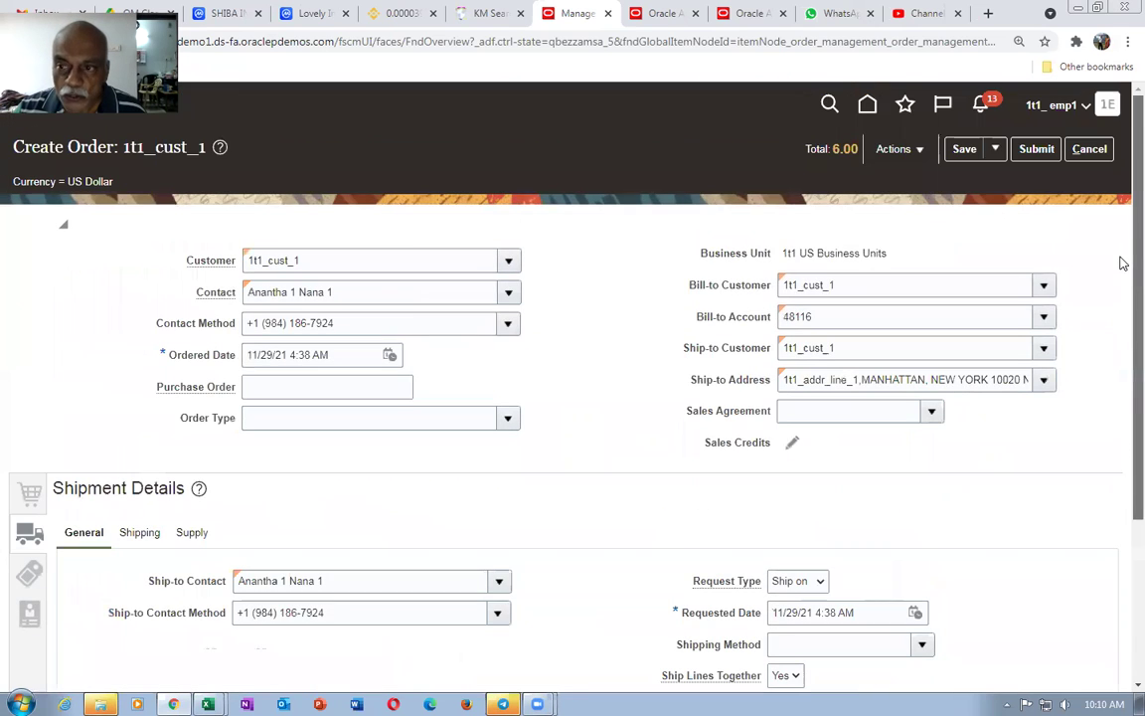
pyautogui.click(962, 151)
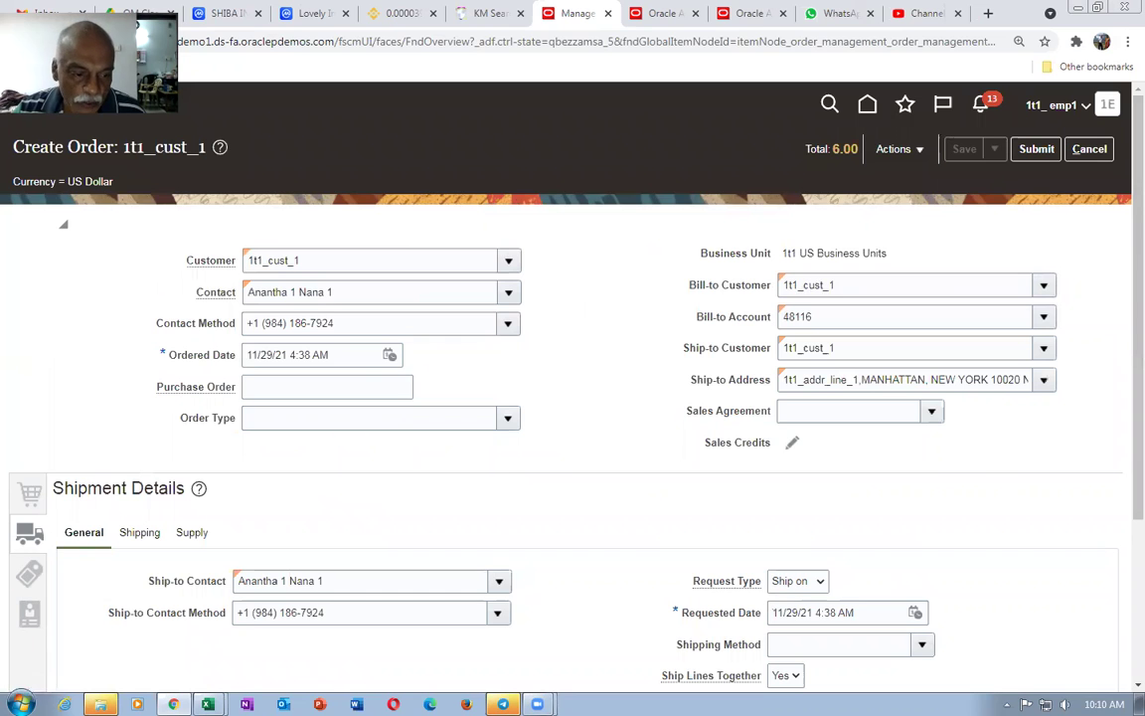
# Open a blank Notepad document, note the saved order's number in it, and return to the order
pyautogui.click(21, 703)
pyautogui.write('no')
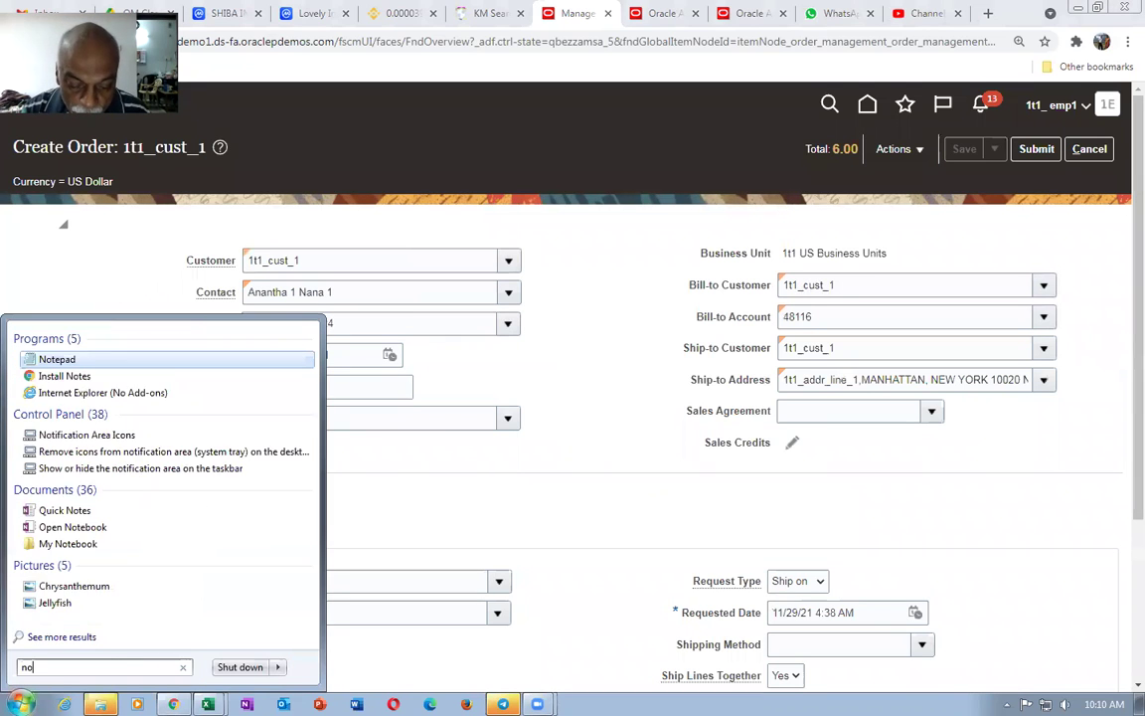
pyautogui.write('tepad')
pyautogui.press('Return')
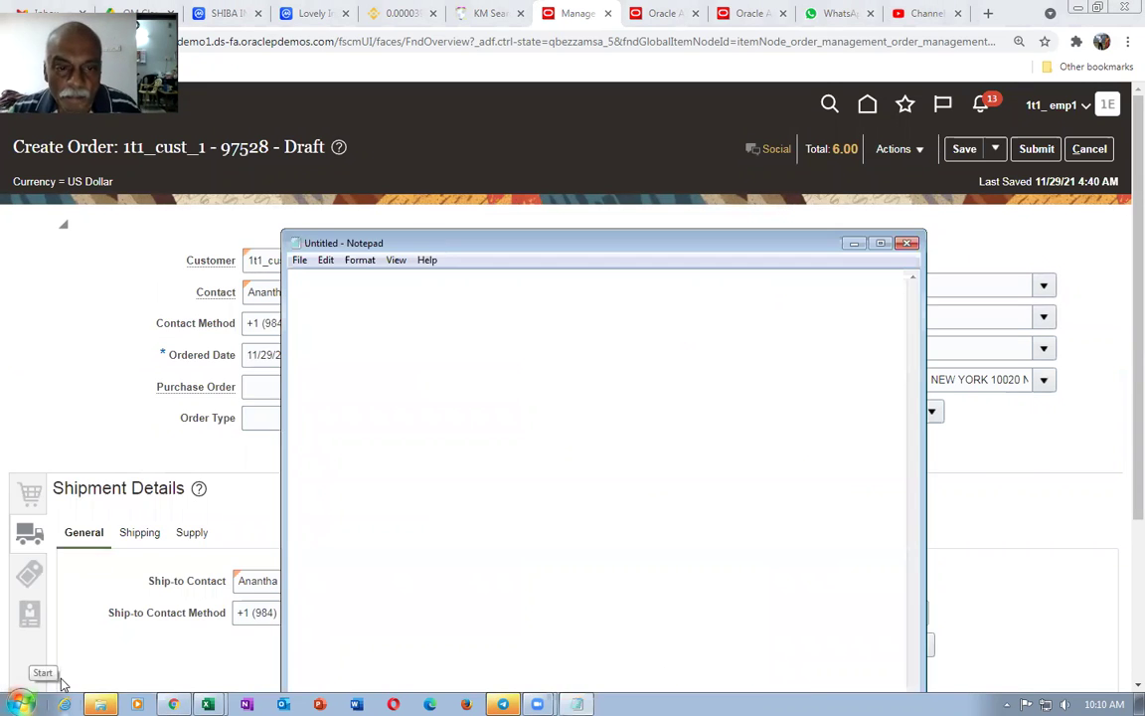
pyautogui.moveTo(457, 249); pyautogui.dragTo(787, 458)
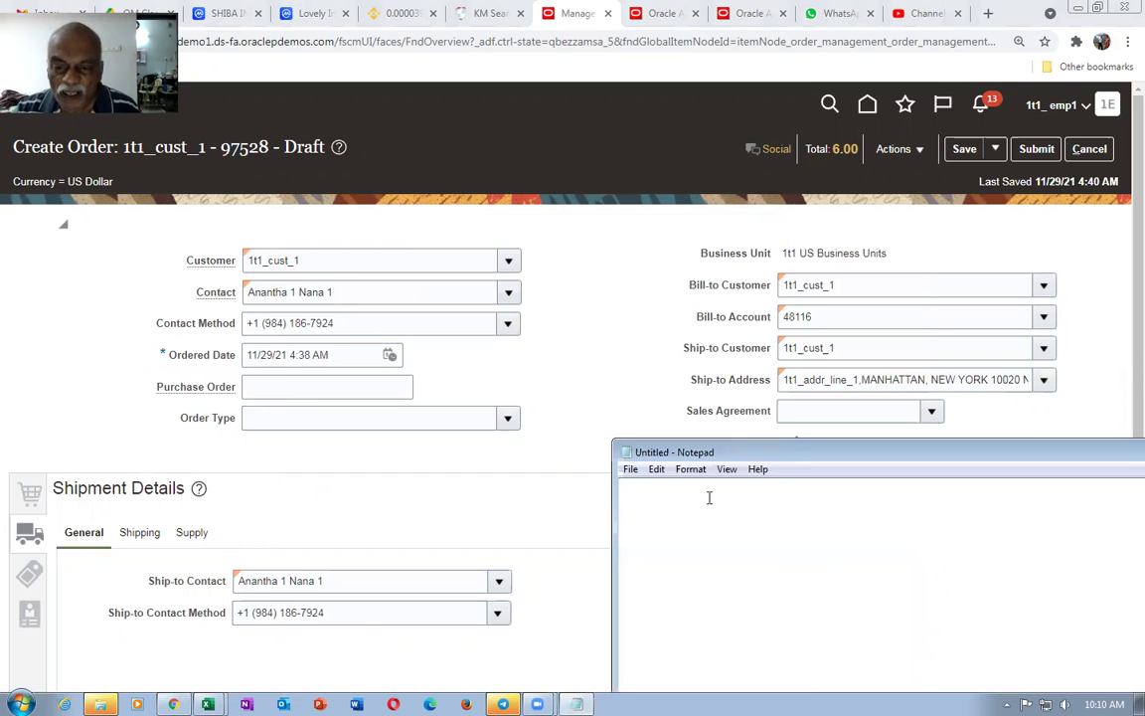
pyautogui.click(568, 262)
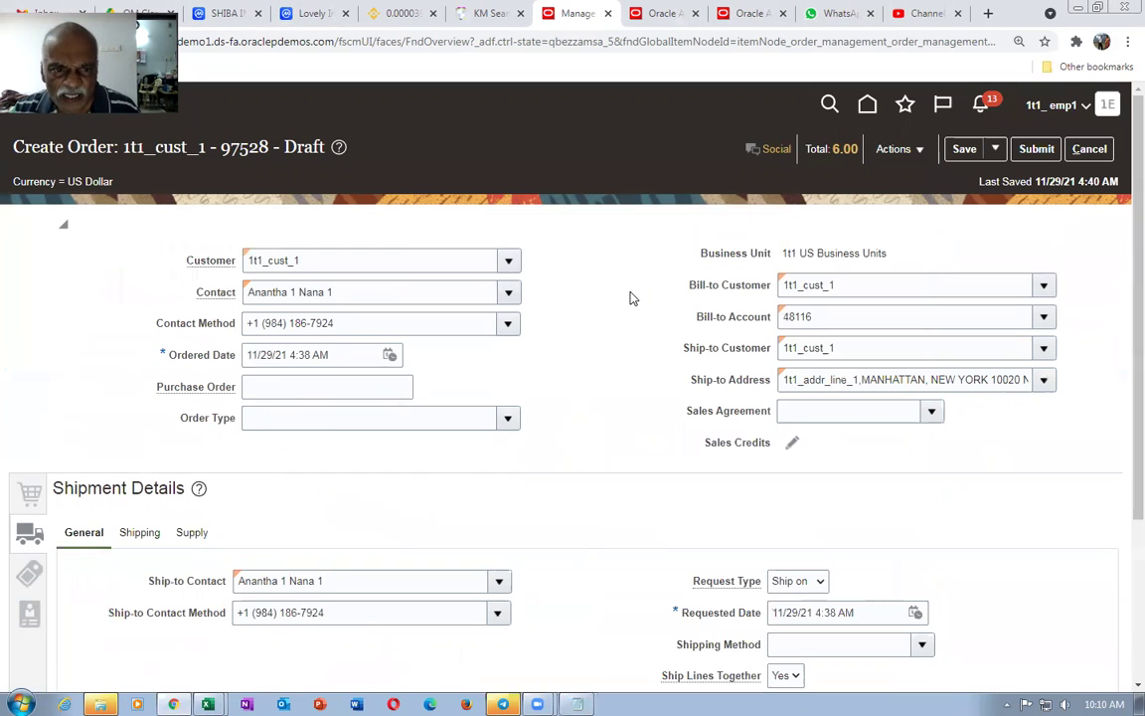
# Check the shipment set assigned to order line 2, 1t120_Keyboard_Mouse, without changing the override
pyautogui.scroll(-3, 1120, 389)
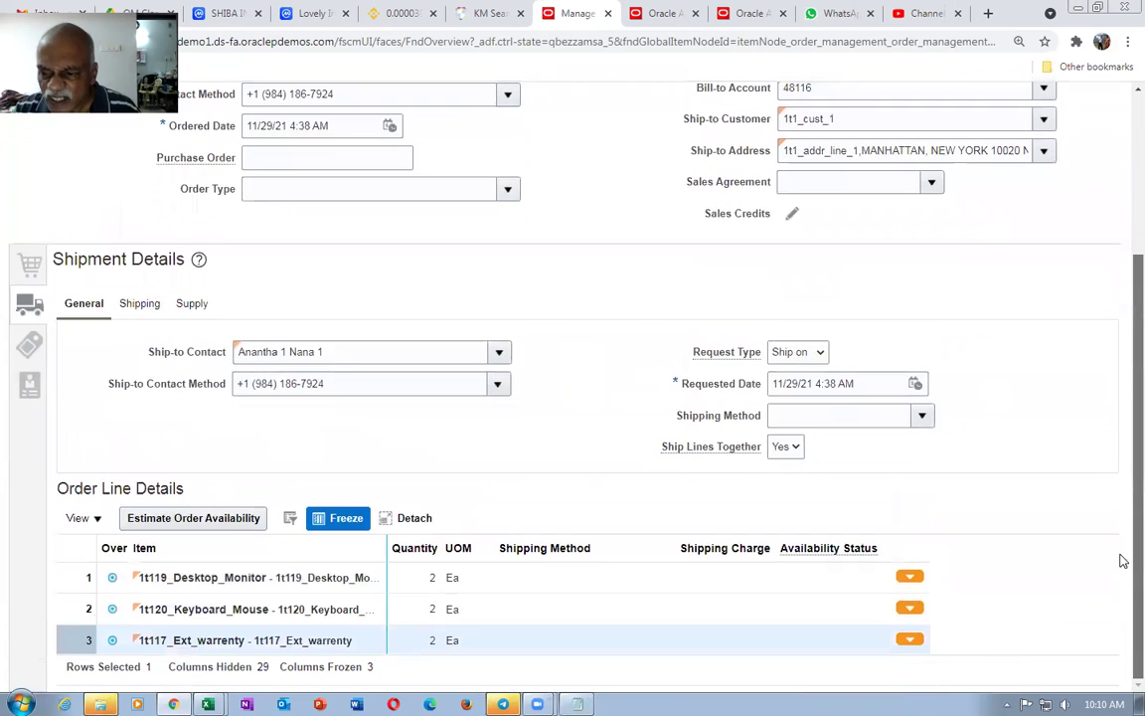
pyautogui.click(910, 609)
pyautogui.click(908, 610)
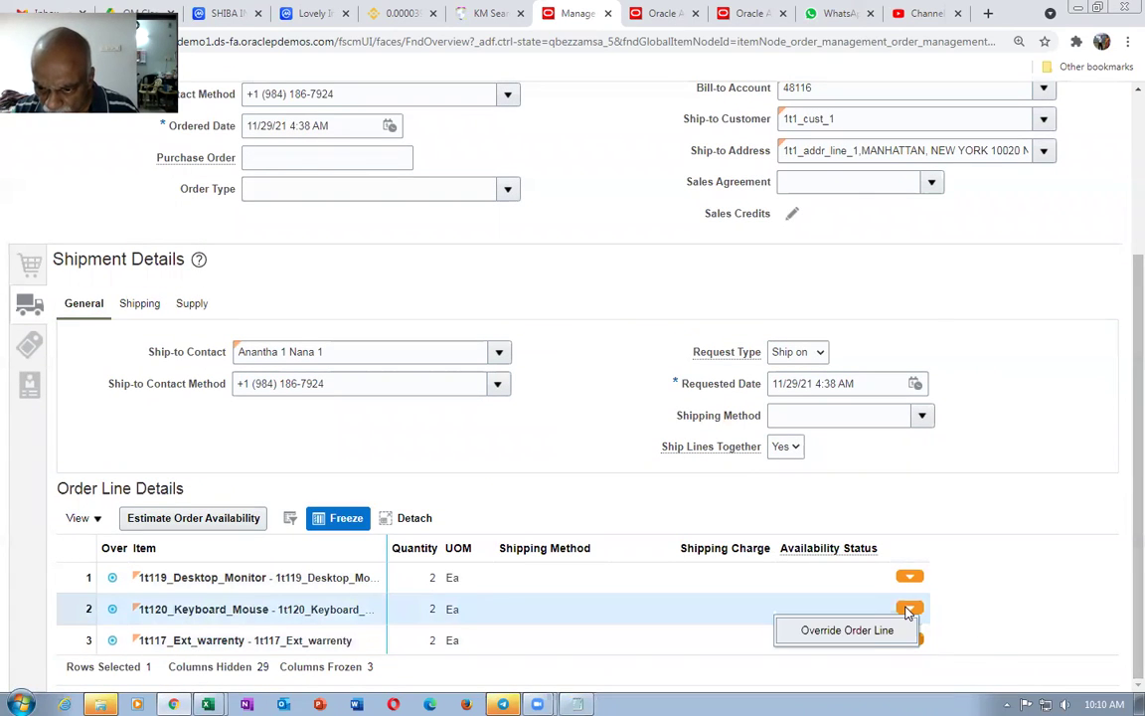
pyautogui.click(875, 636)
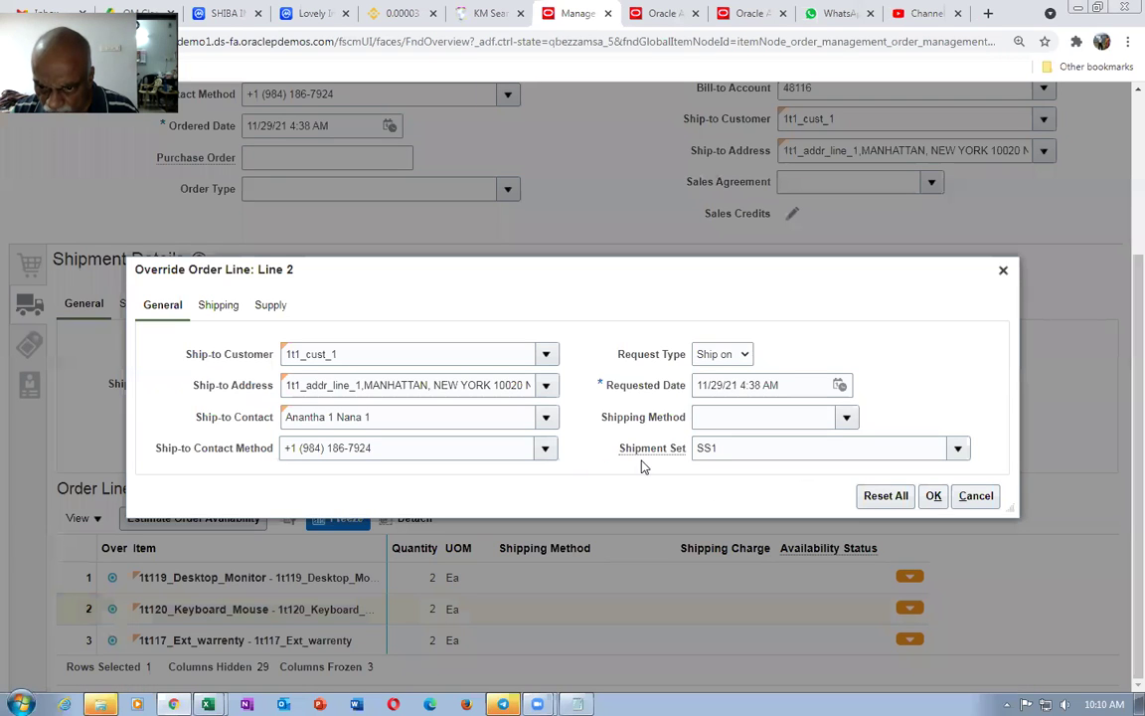
pyautogui.click(975, 495)
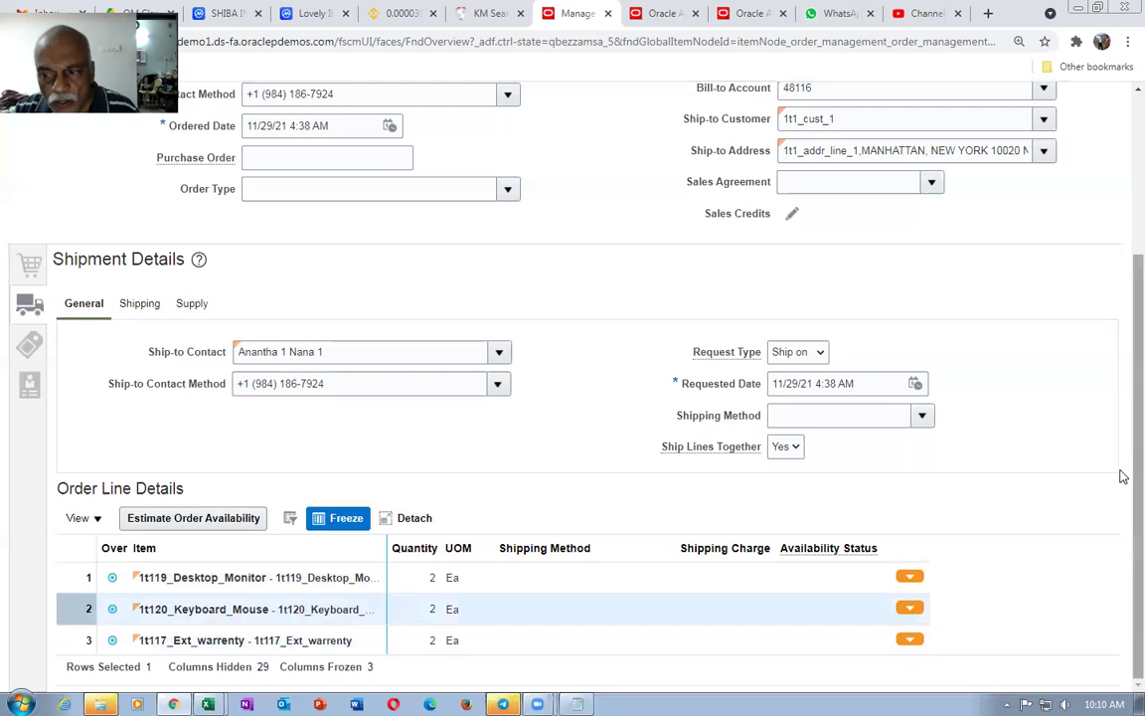
# Submit the order and bring the Notepad note with the order number into full view
pyautogui.scroll(5, 1119, 397)
pyautogui.click(1037, 149)
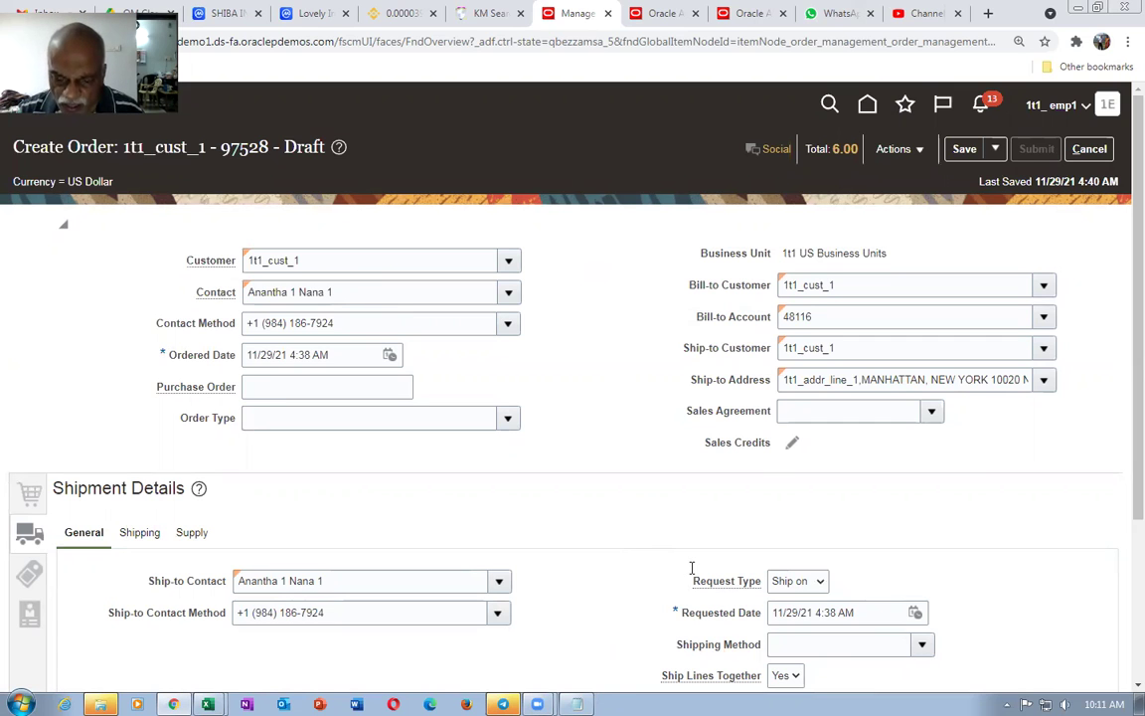
pyautogui.hotkey('alt', 'Tab')
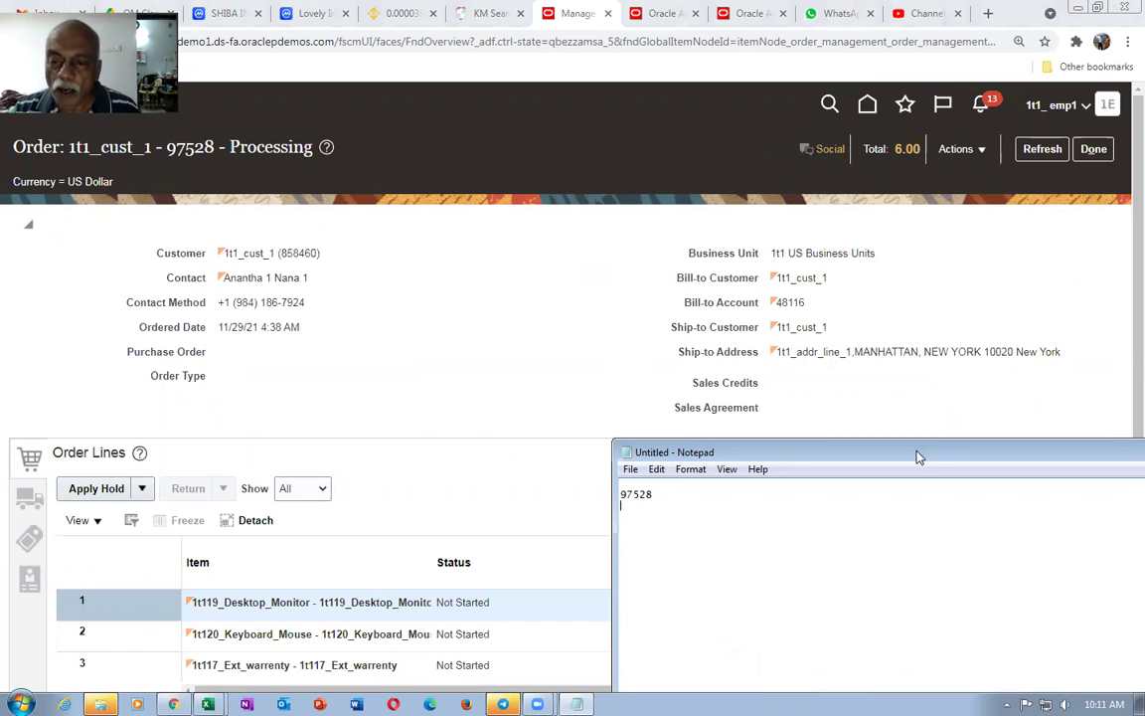
pyautogui.moveTo(919, 456); pyautogui.dragTo(701, 423)
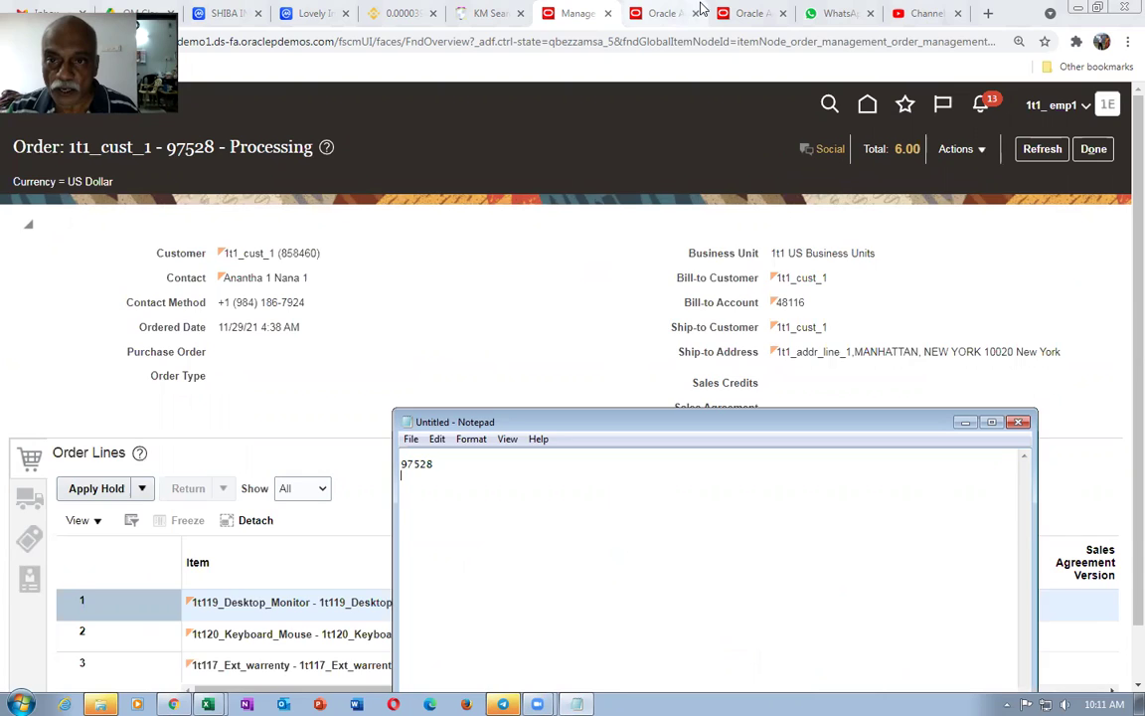
# In the other Oracle browser tab, go to Setup and Maintenance and open its task search page
pyautogui.click(664, 12)
pyautogui.click(1094, 123)
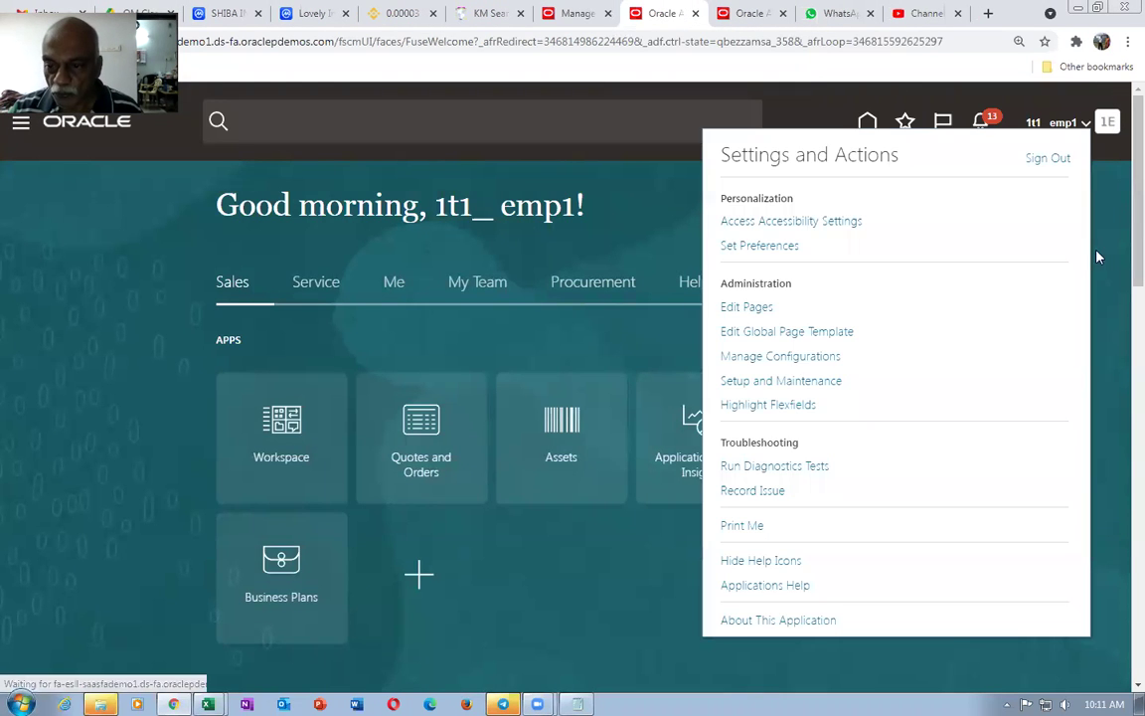
pyautogui.click(785, 388)
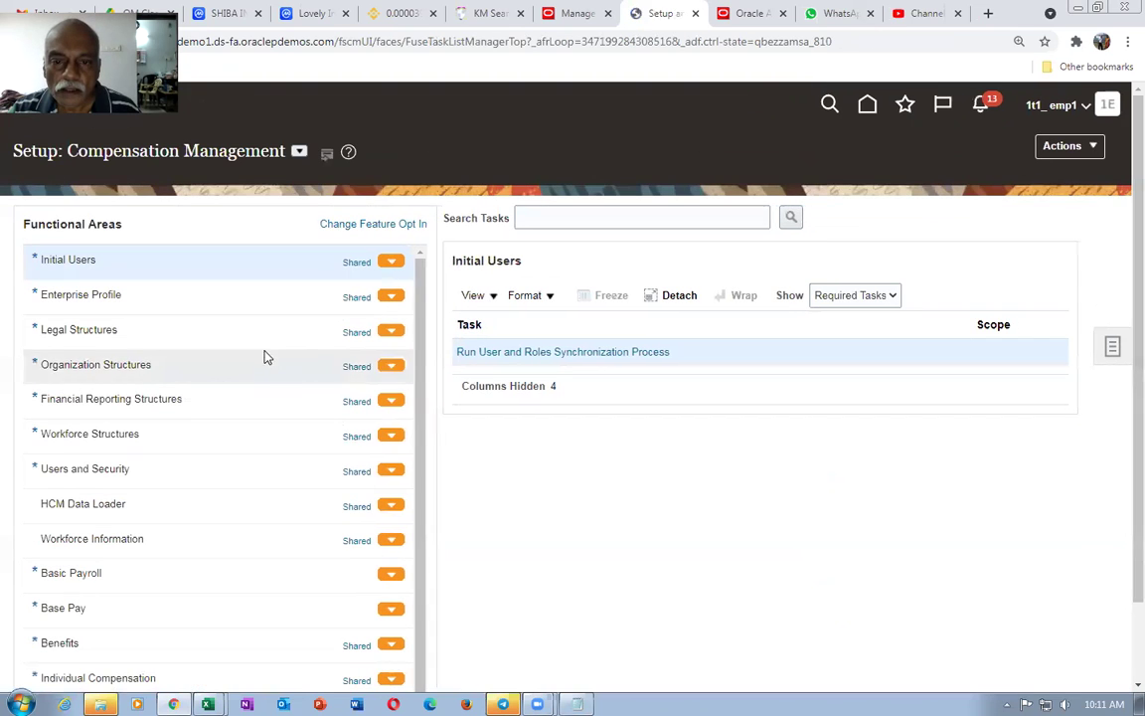
pyautogui.click(1110, 347)
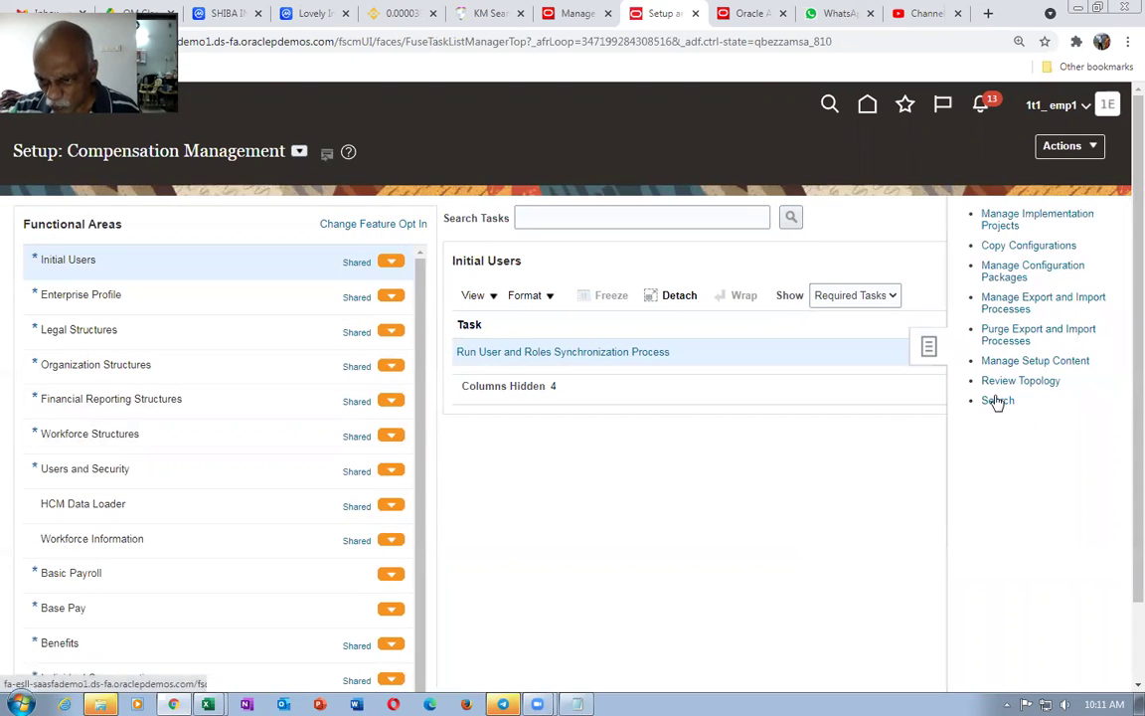
pyautogui.click(996, 402)
# Search the setup tasks for man%ship%para% and open Manage Shipping Parameters
pyautogui.write('man%s')
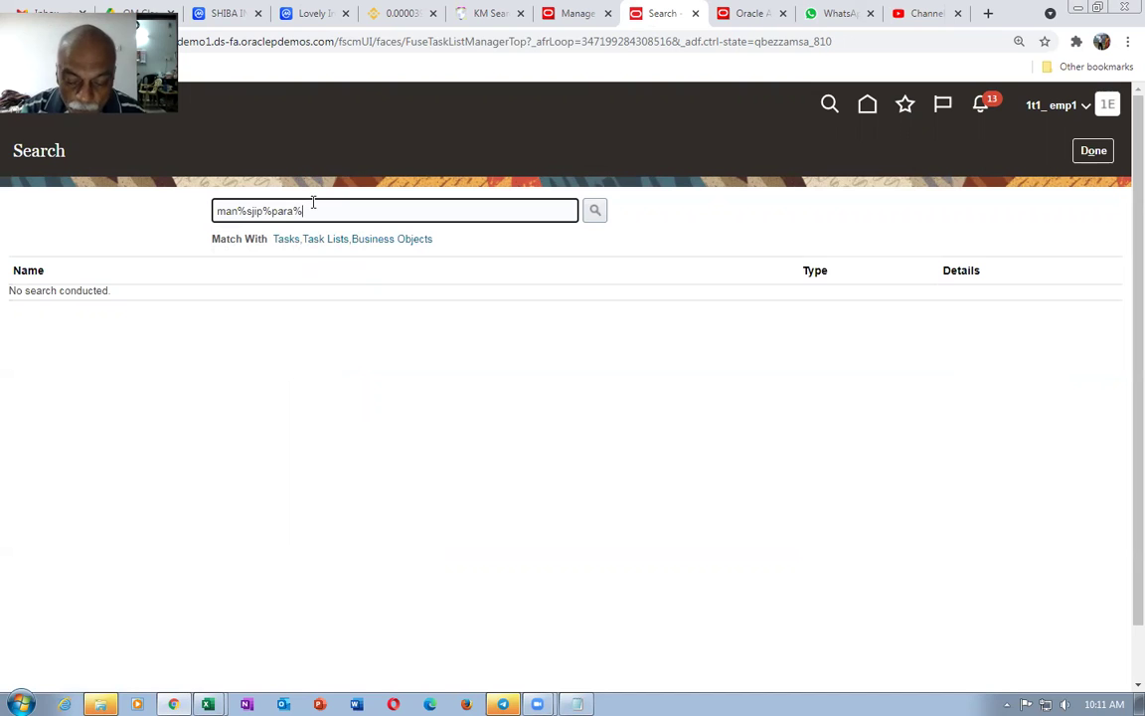
pyautogui.write('jip%para%')
pyautogui.press('Return')
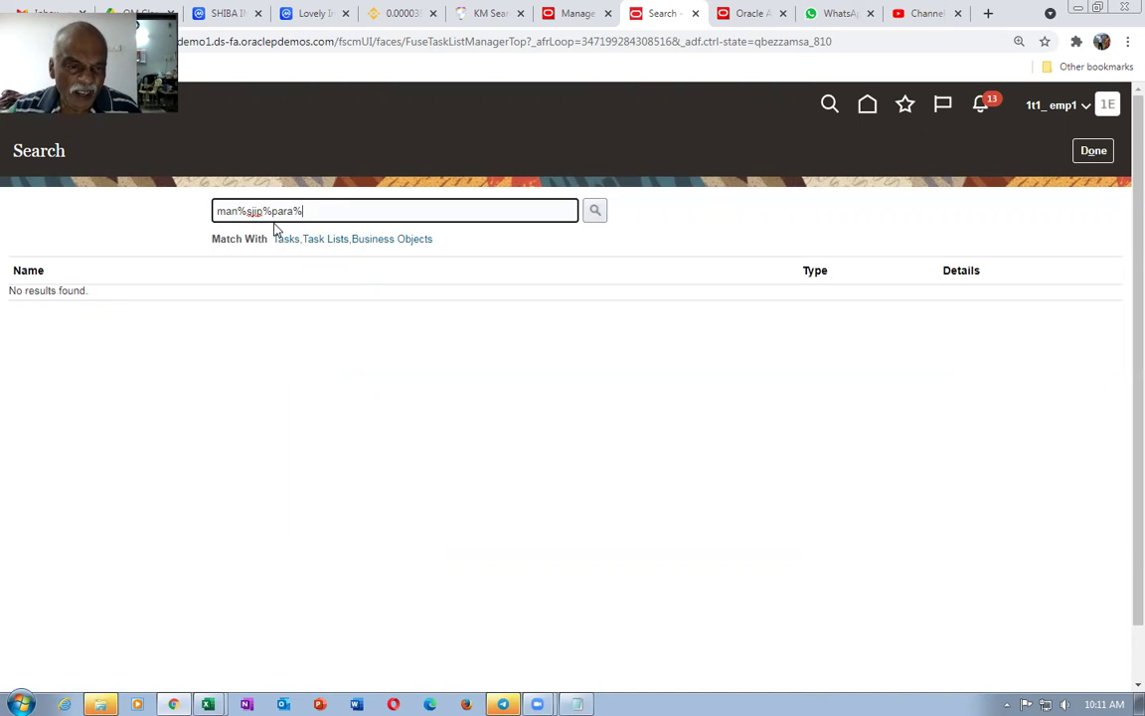
pyautogui.press('BackSpace')
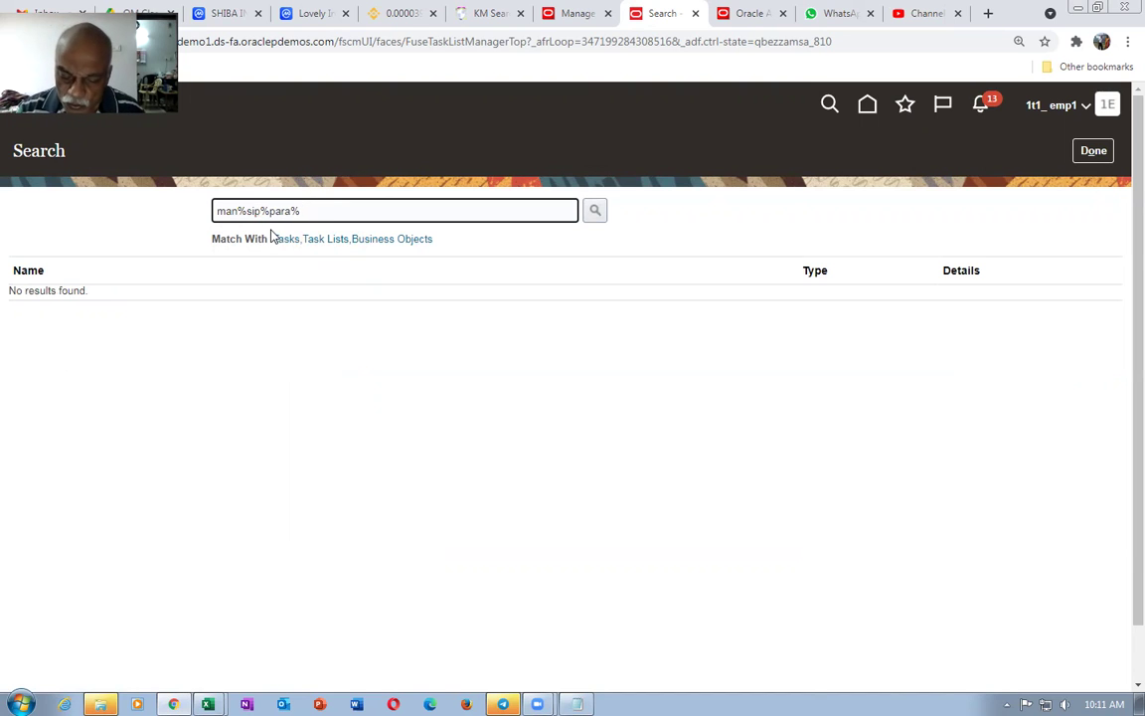
pyautogui.write('h')
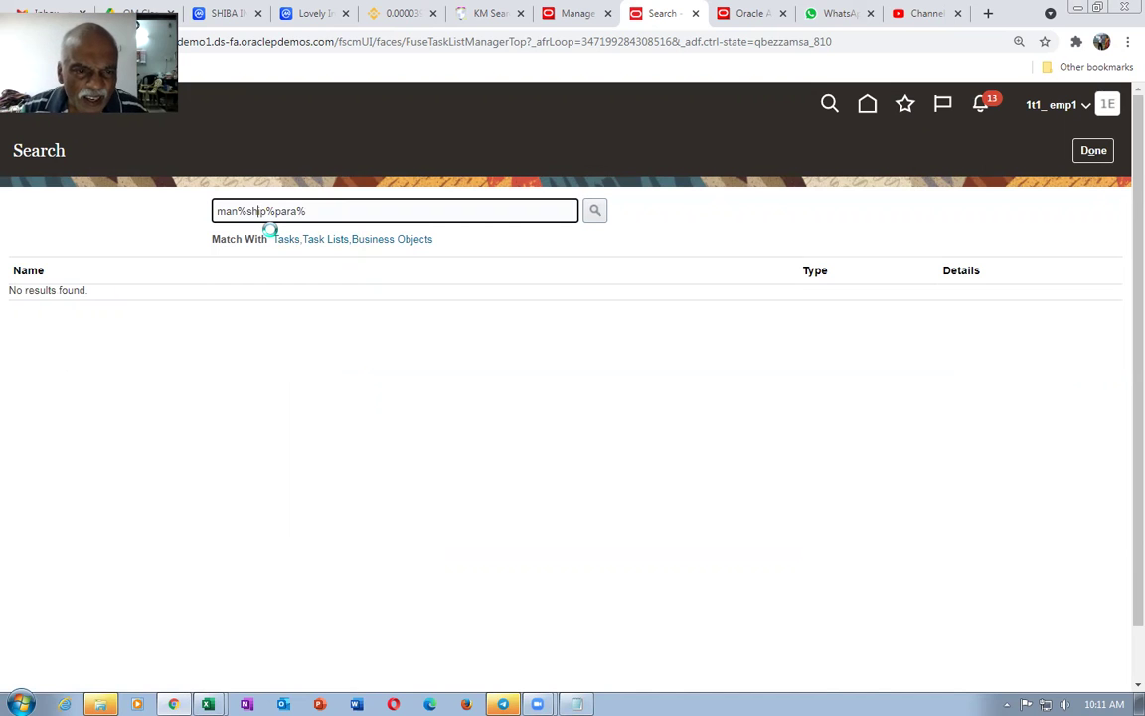
pyautogui.press('Return')
pyautogui.click(100, 298)
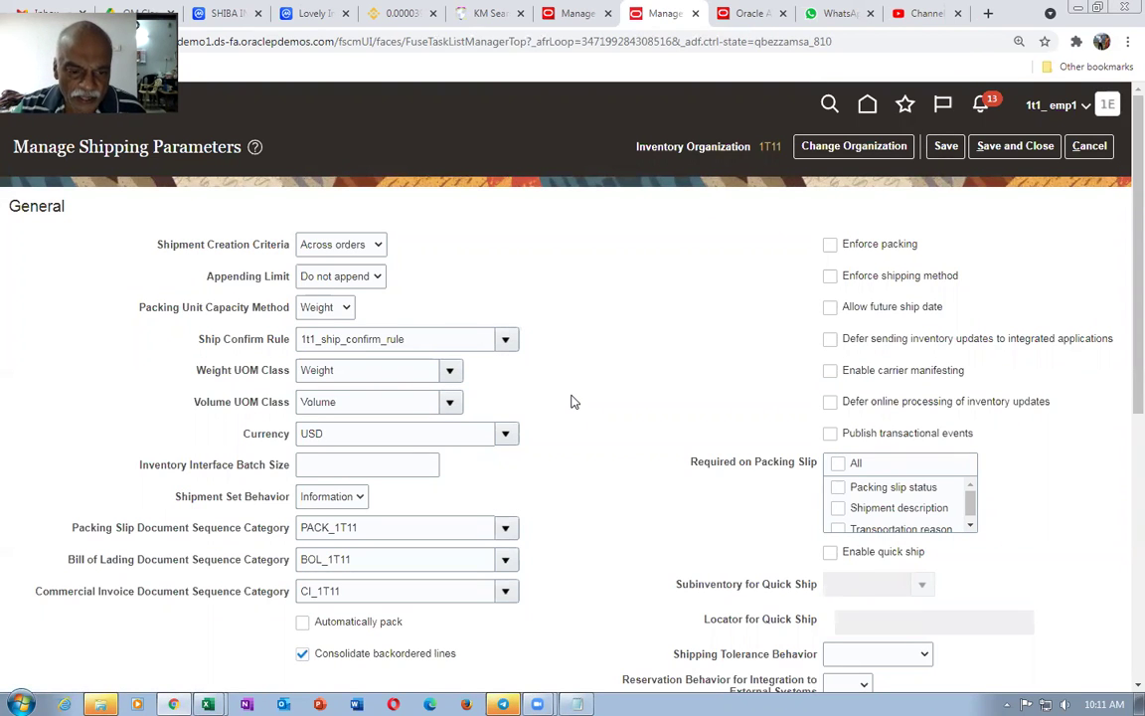
# Set Shipment Set Behavior to Error for inventory organization 1T11, save and close the shipping parameters, and leave the task search
pyautogui.scroll(-3, 571, 401)
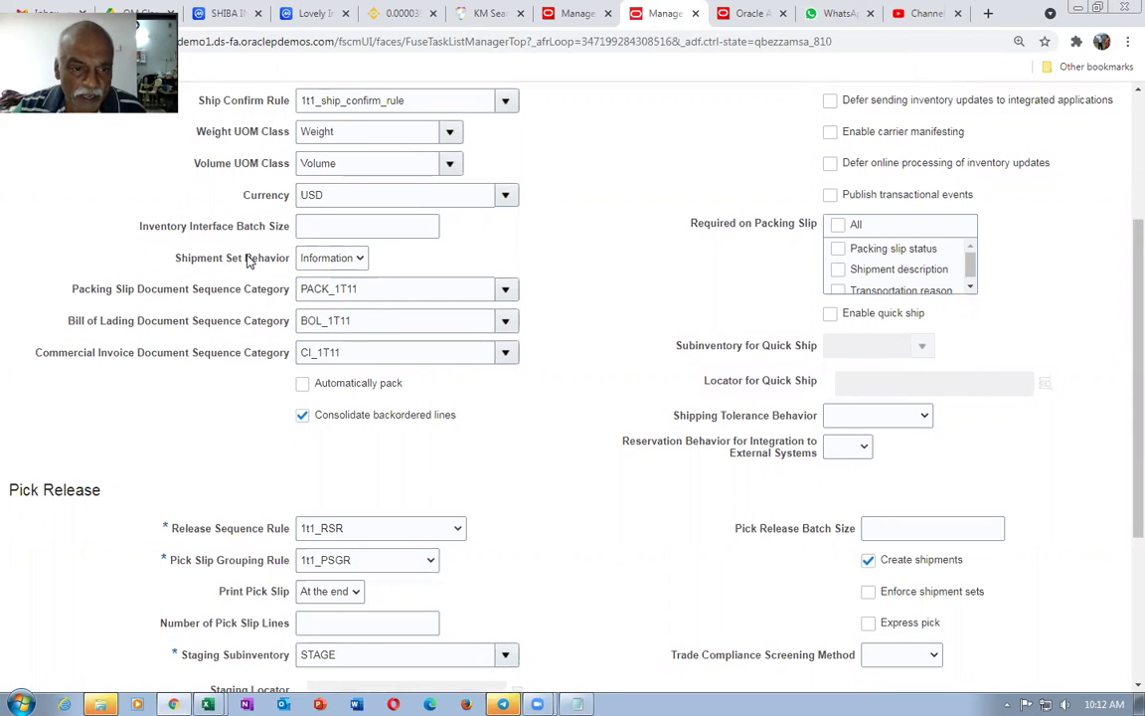
pyautogui.click(332, 259)
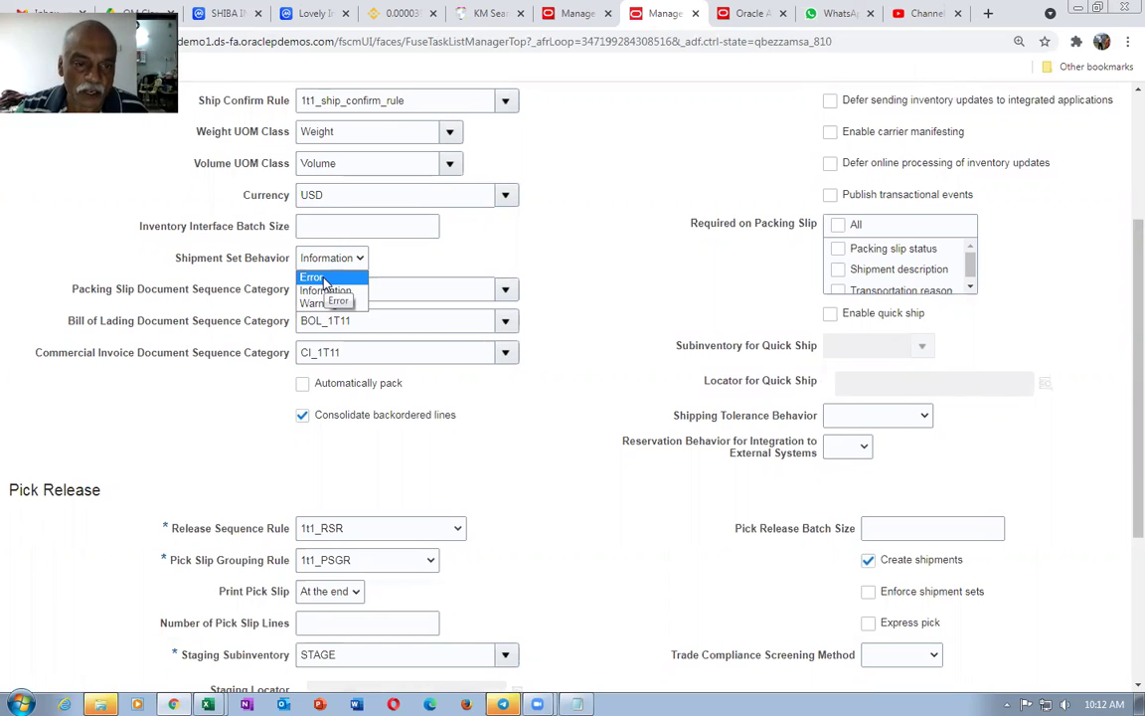
pyautogui.click(324, 279)
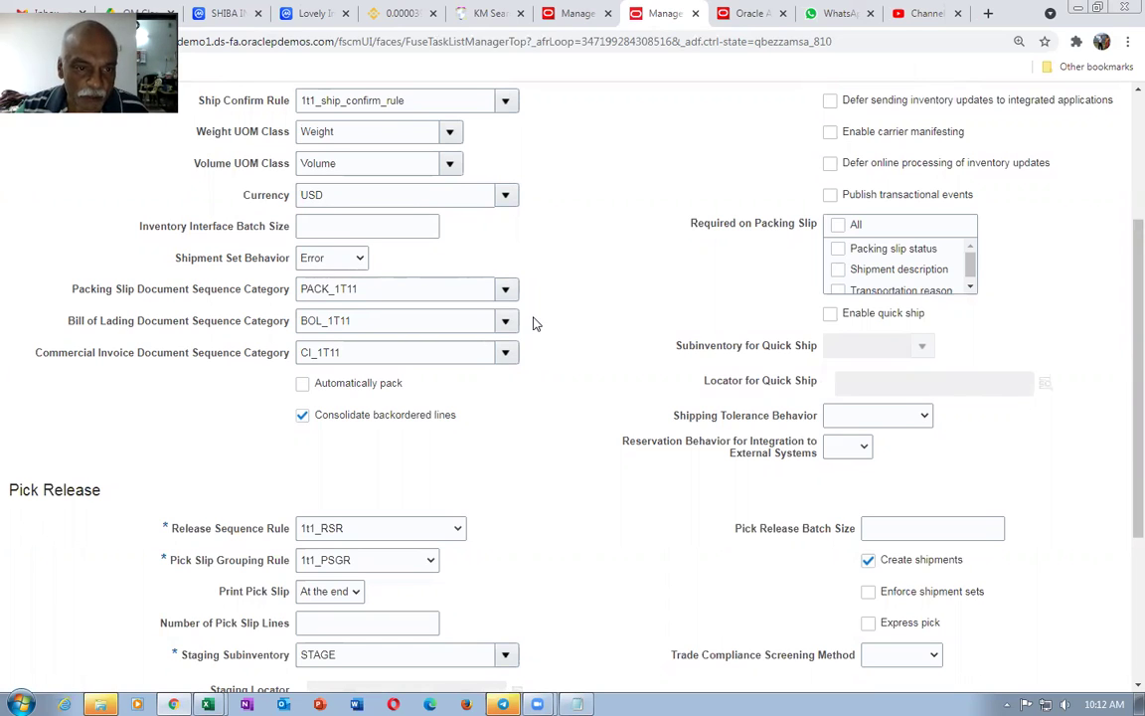
pyautogui.scroll(3, 553, 327)
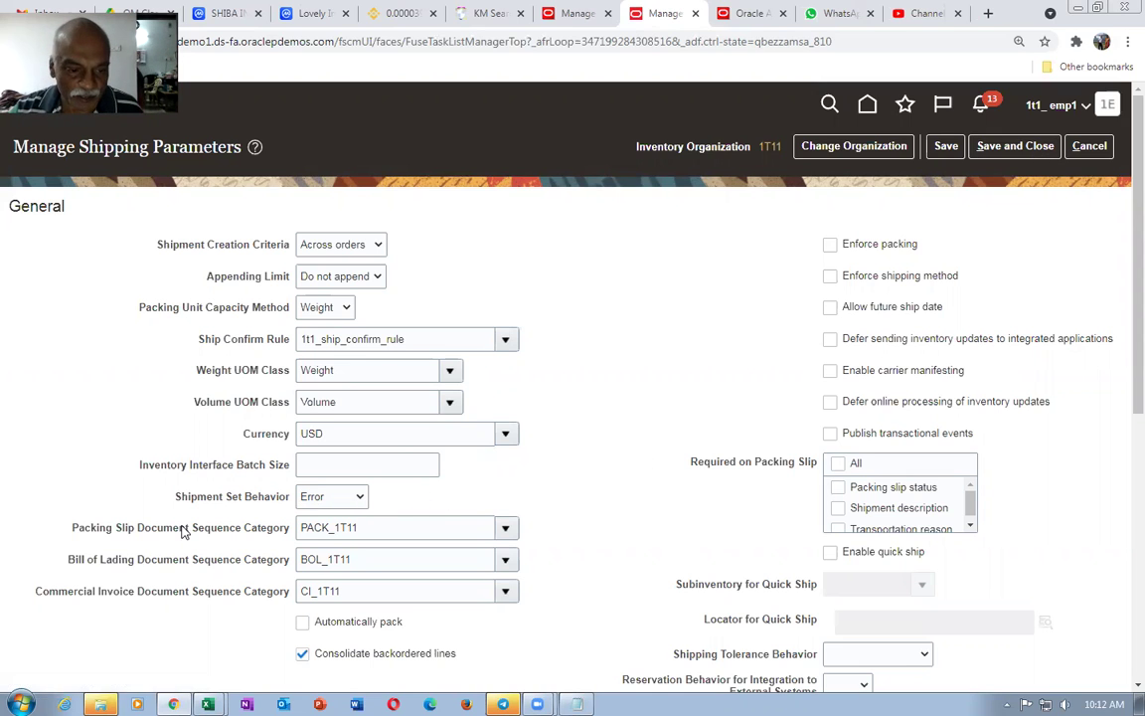
pyautogui.click(1015, 146)
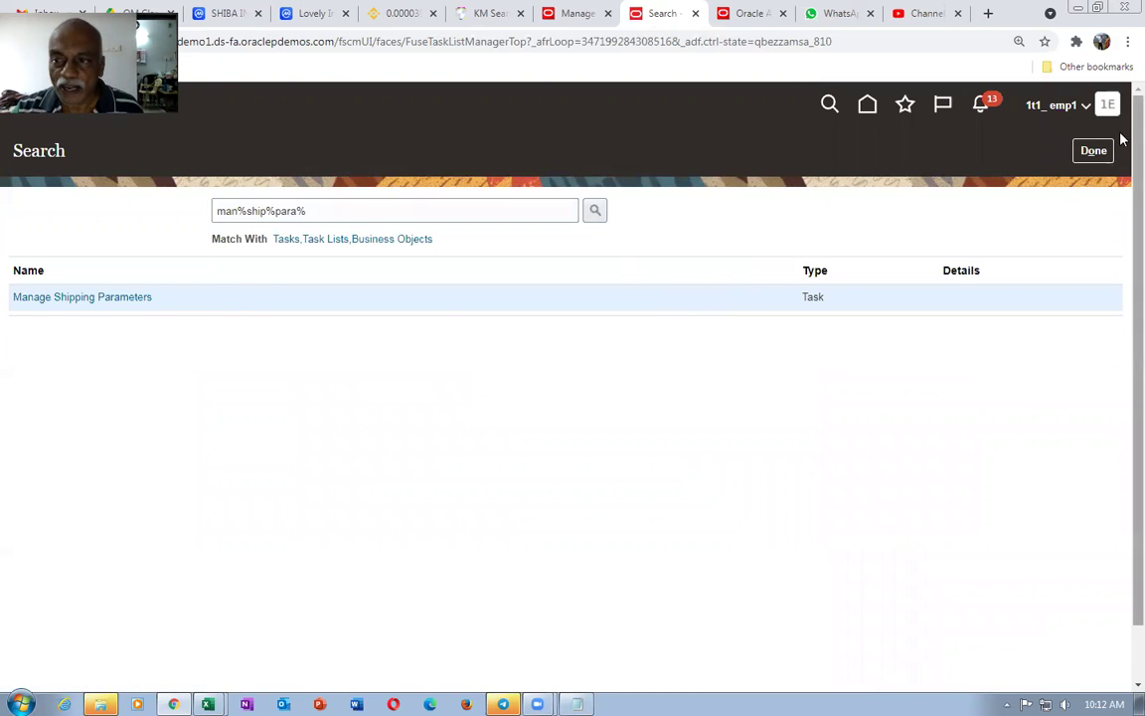
pyautogui.click(1103, 150)
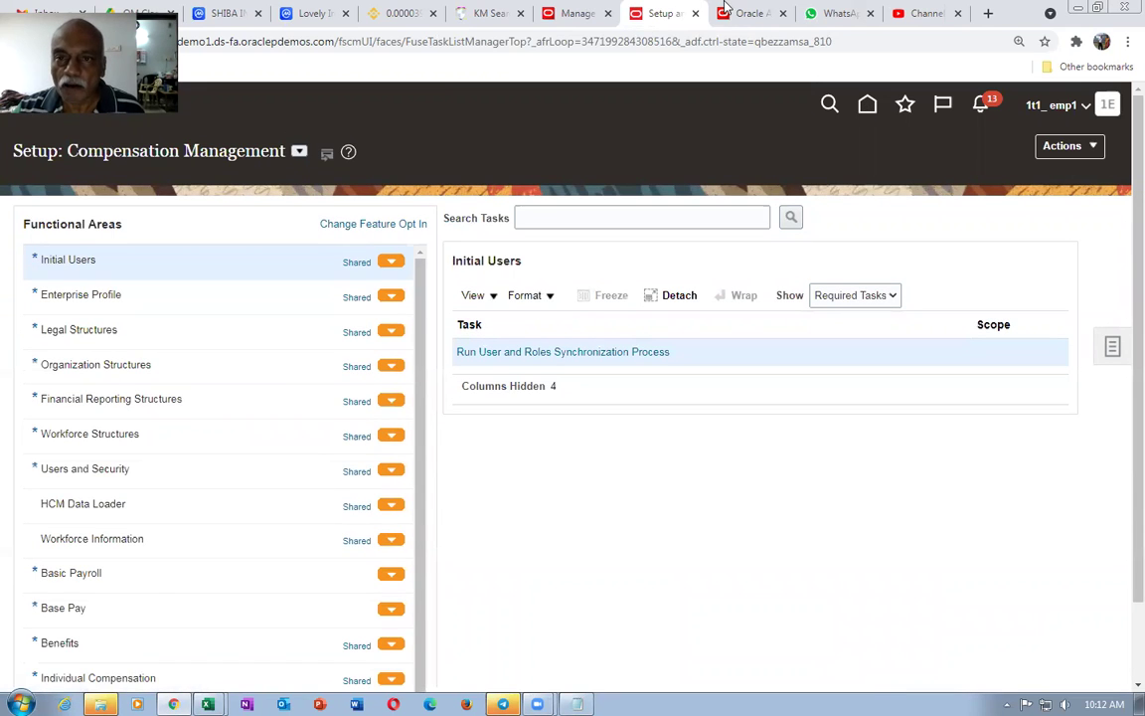
# Return to the submitted order, switch it to the fulfillment view, and examine the fulfillment lines' orchestration process and status columns
pyautogui.click(571, 14)
pyautogui.click(956, 150)
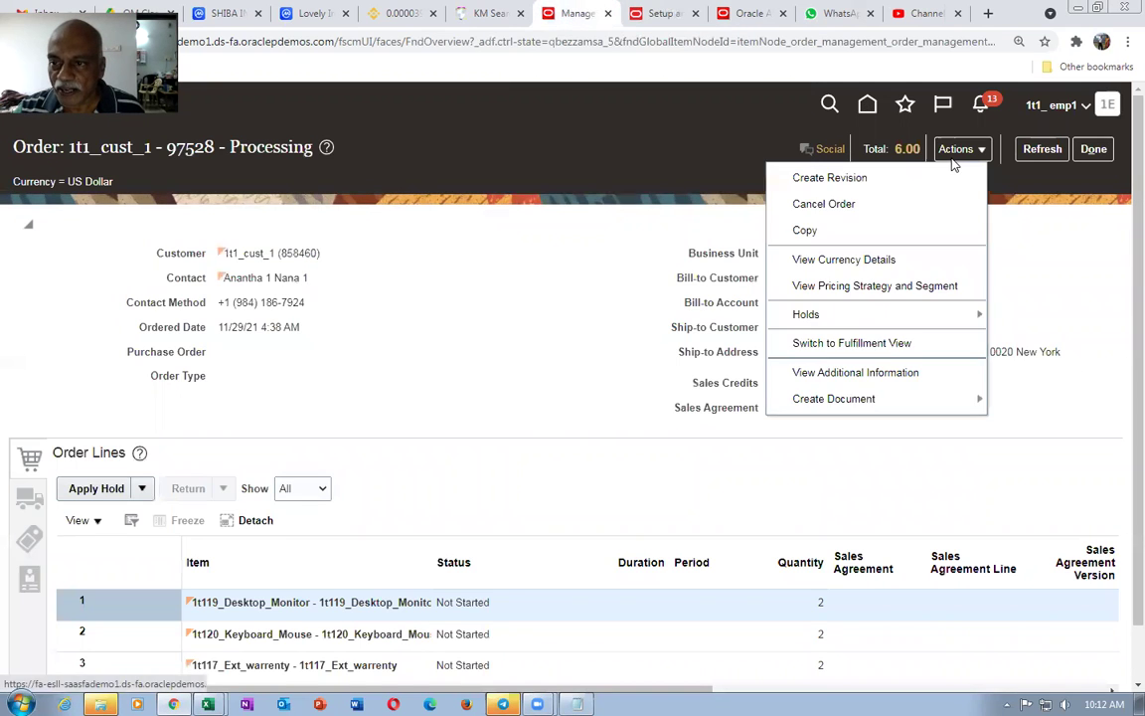
pyautogui.click(881, 343)
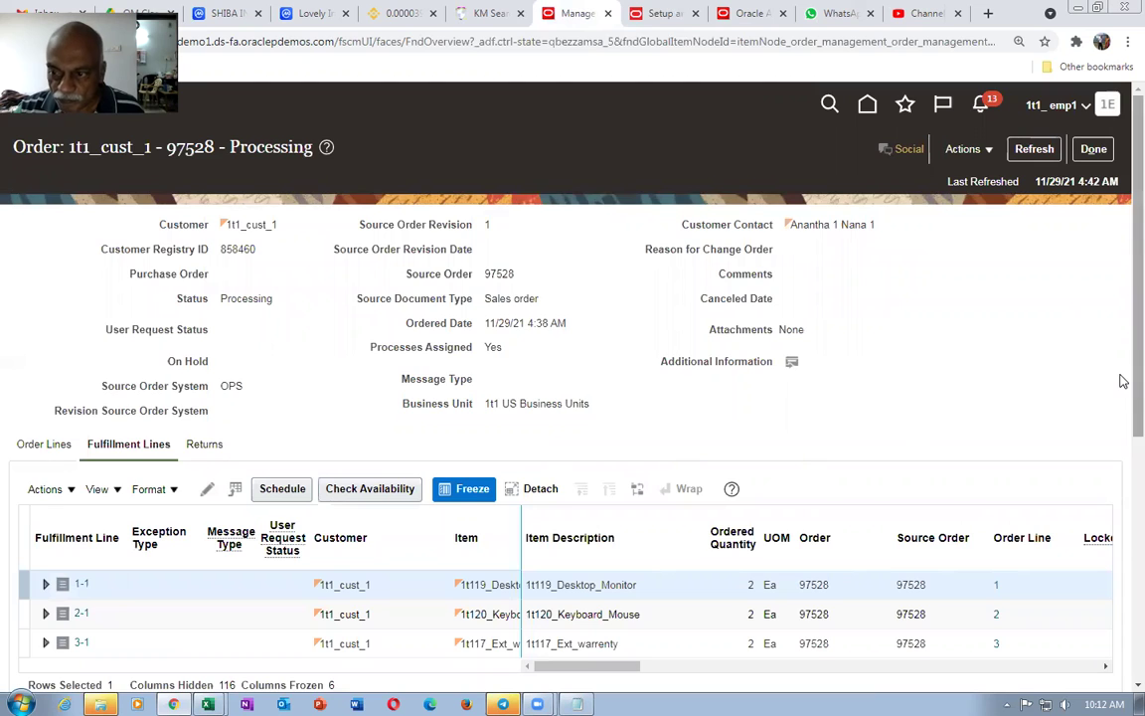
pyautogui.scroll(-1, 1119, 378)
pyautogui.moveTo(621, 554); pyautogui.dragTo(676, 557)
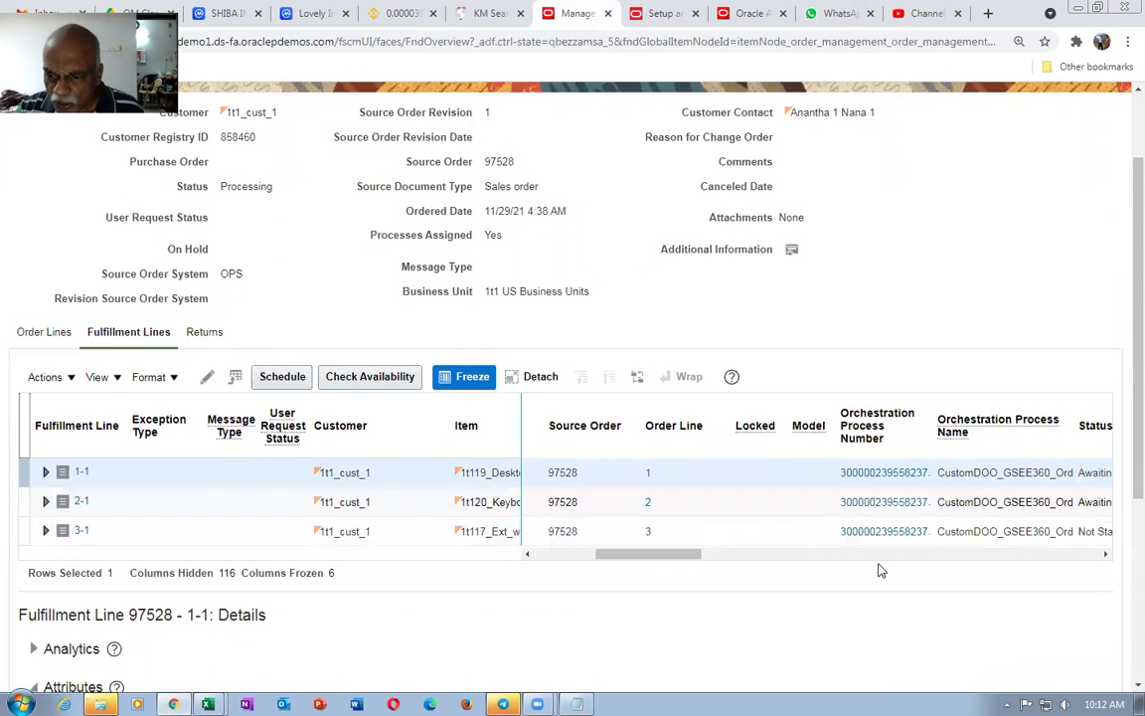
# Review the orchestration plan of the first fulfillment line, return to the order, and check the fulfillment lines' statuses
pyautogui.click(899, 476)
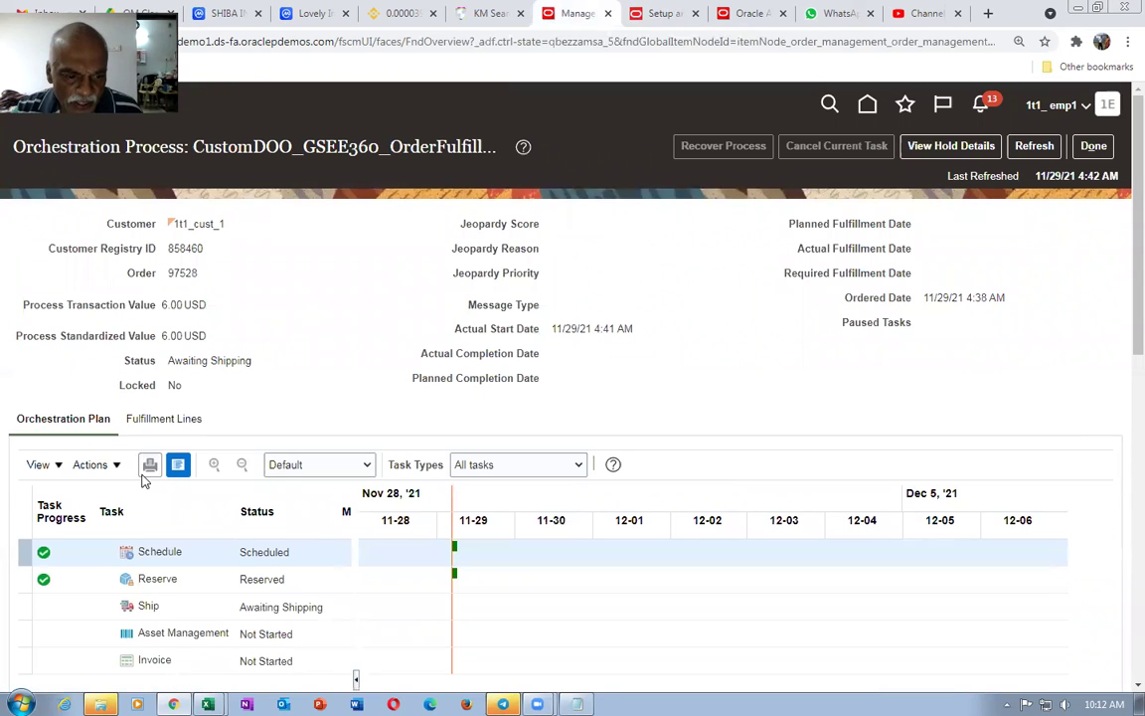
pyautogui.click(1031, 146)
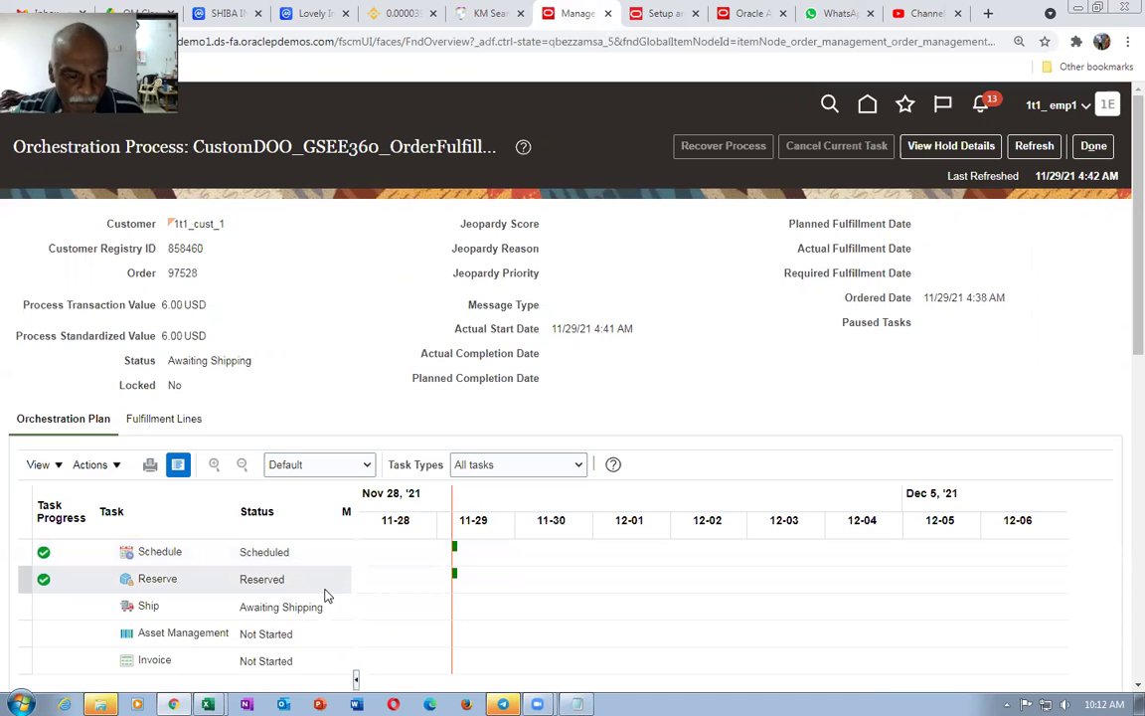
pyautogui.click(1092, 146)
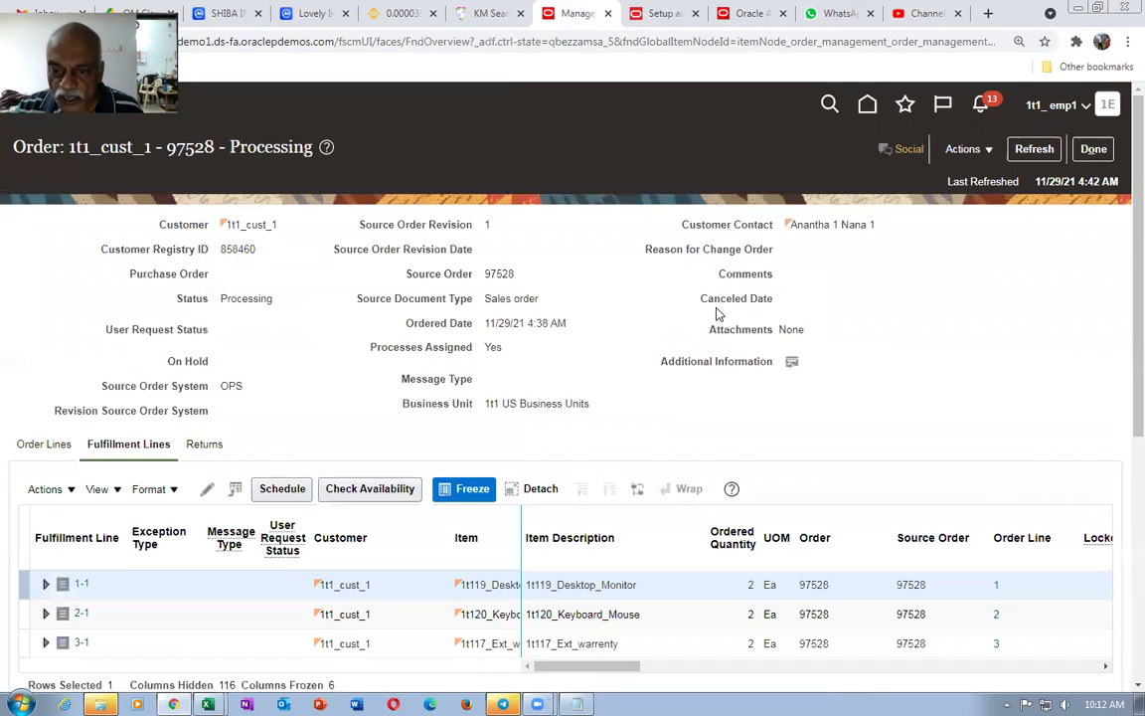
pyautogui.scroll(-2, 1123, 370)
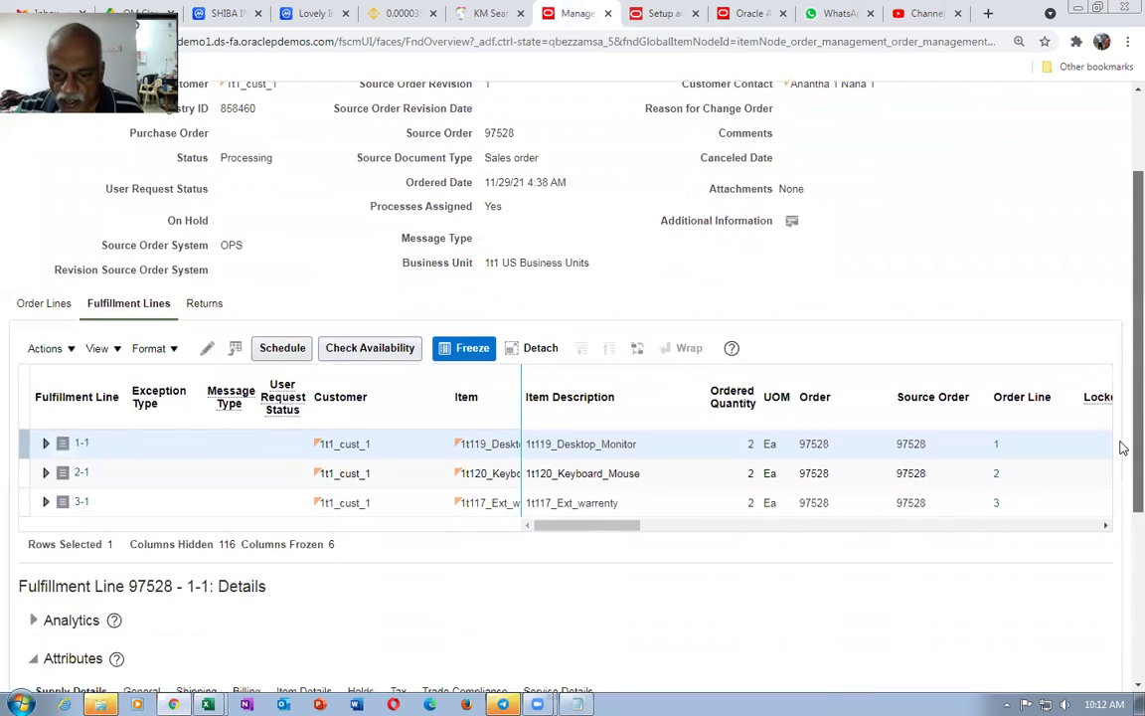
pyautogui.moveTo(613, 524); pyautogui.dragTo(648, 540)
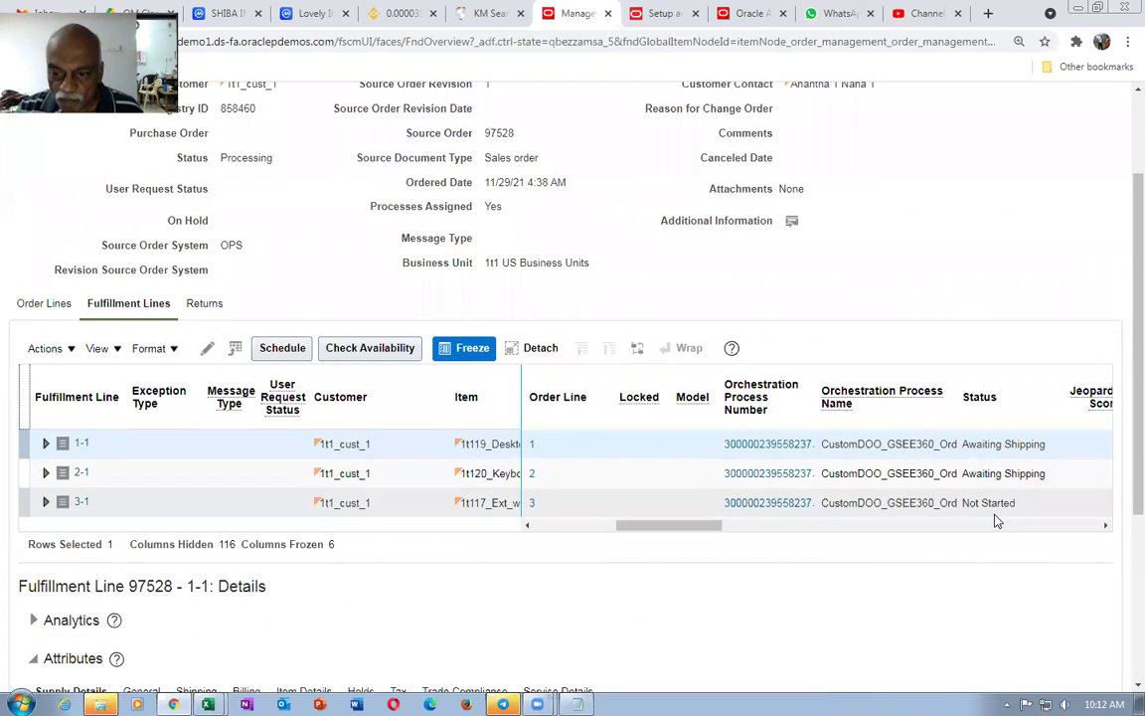
# In the Setup browser tab, go to the home page and open Inventory Management from the Supply Chain Execution apps
pyautogui.click(661, 12)
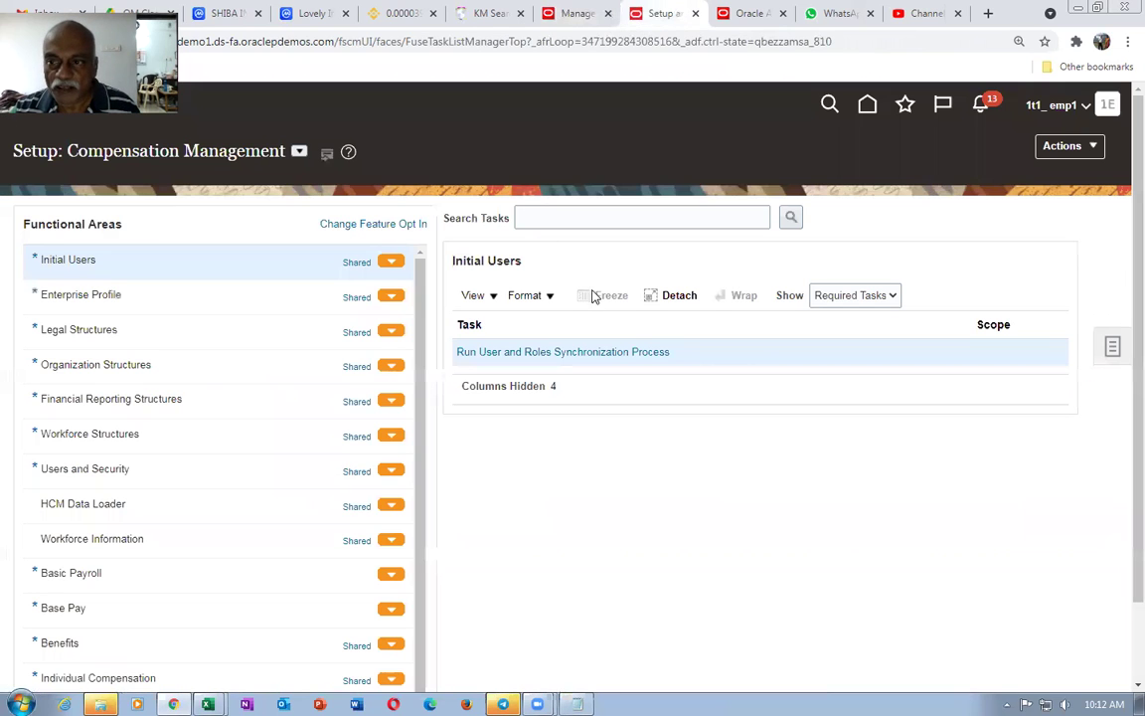
pyautogui.click(867, 105)
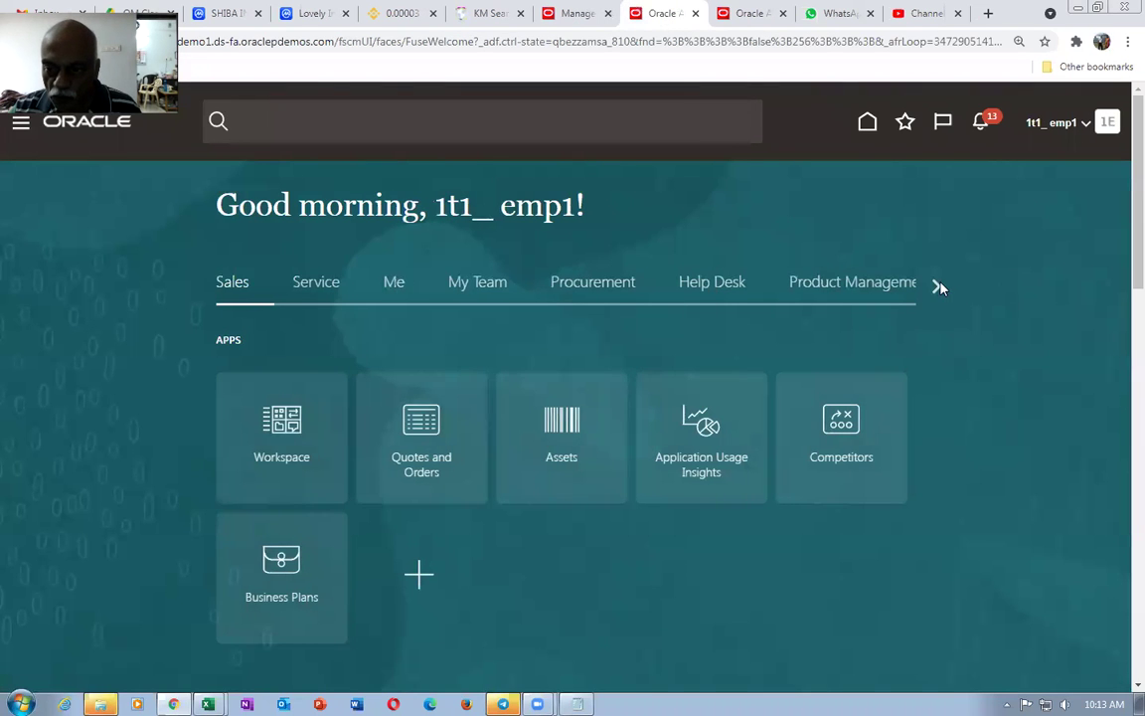
pyautogui.click(937, 286)
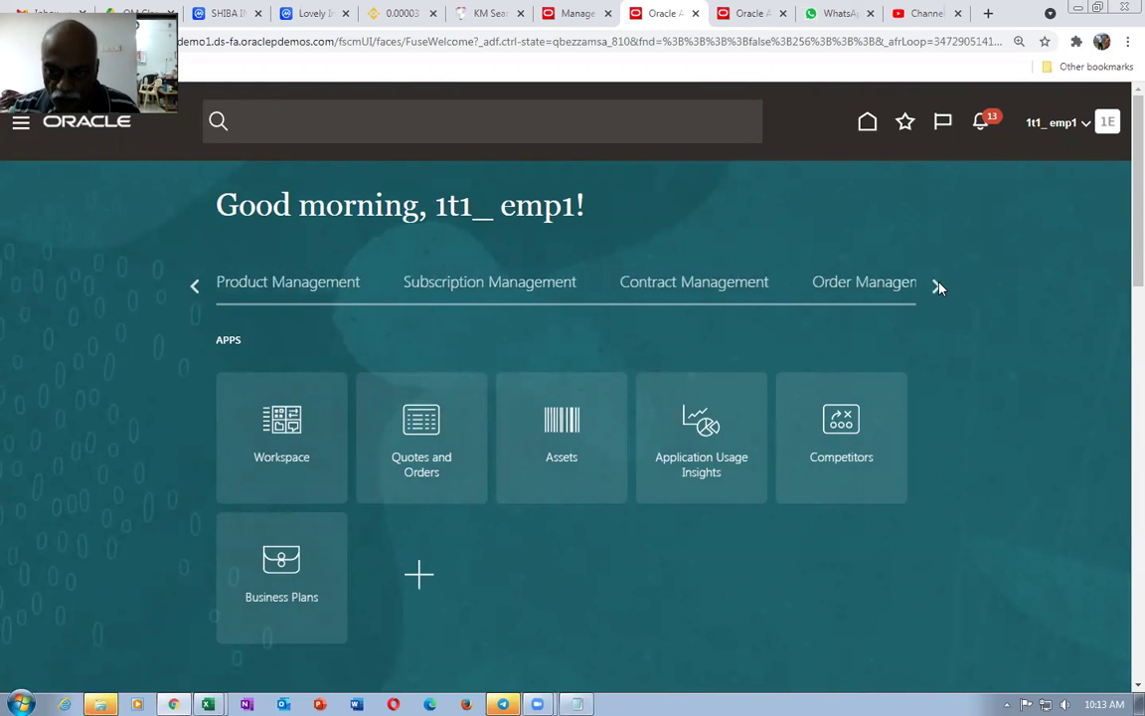
pyautogui.click(938, 287)
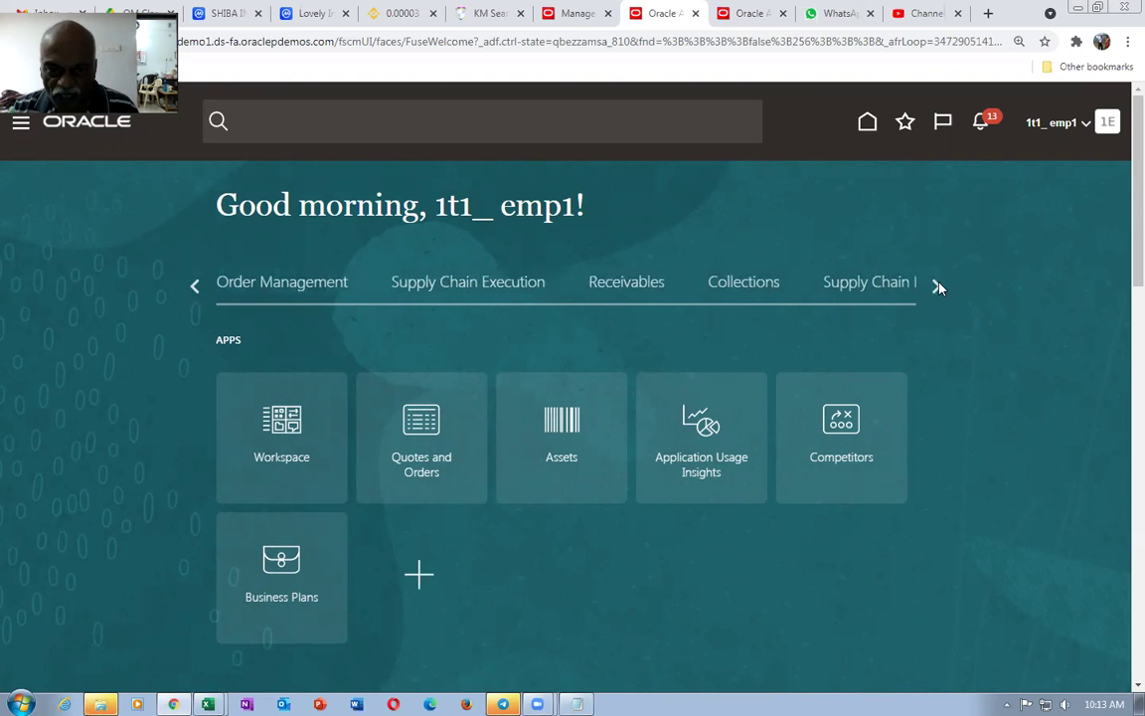
pyautogui.click(424, 283)
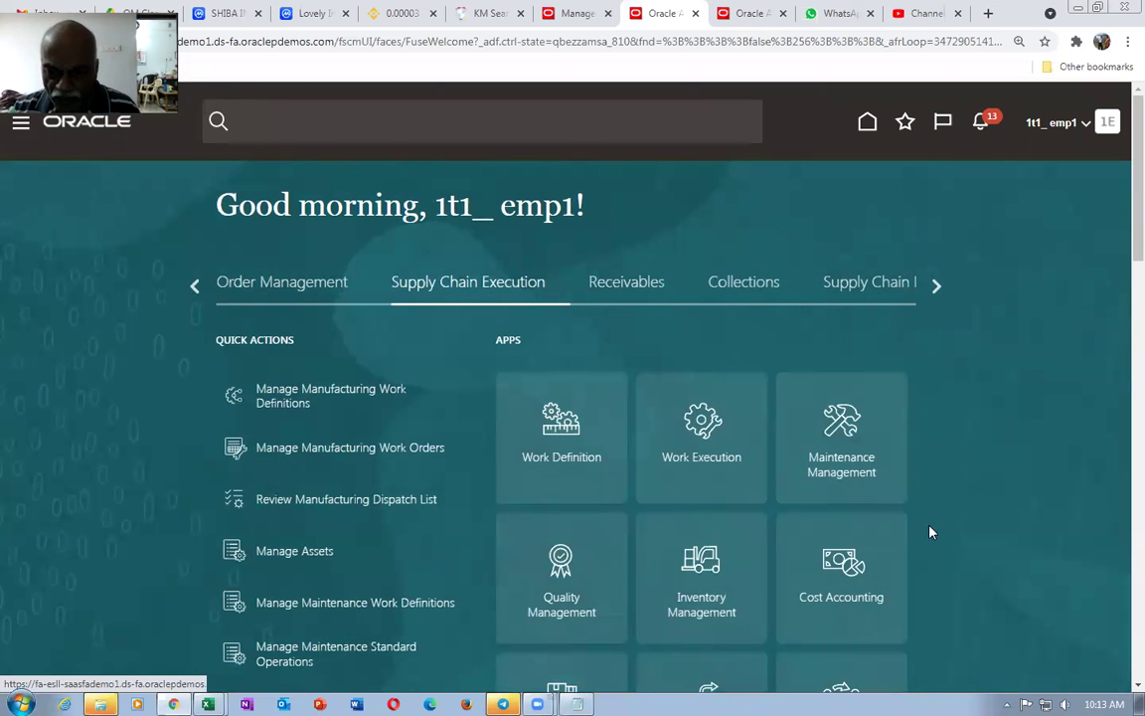
pyautogui.scroll(-2, 939, 468)
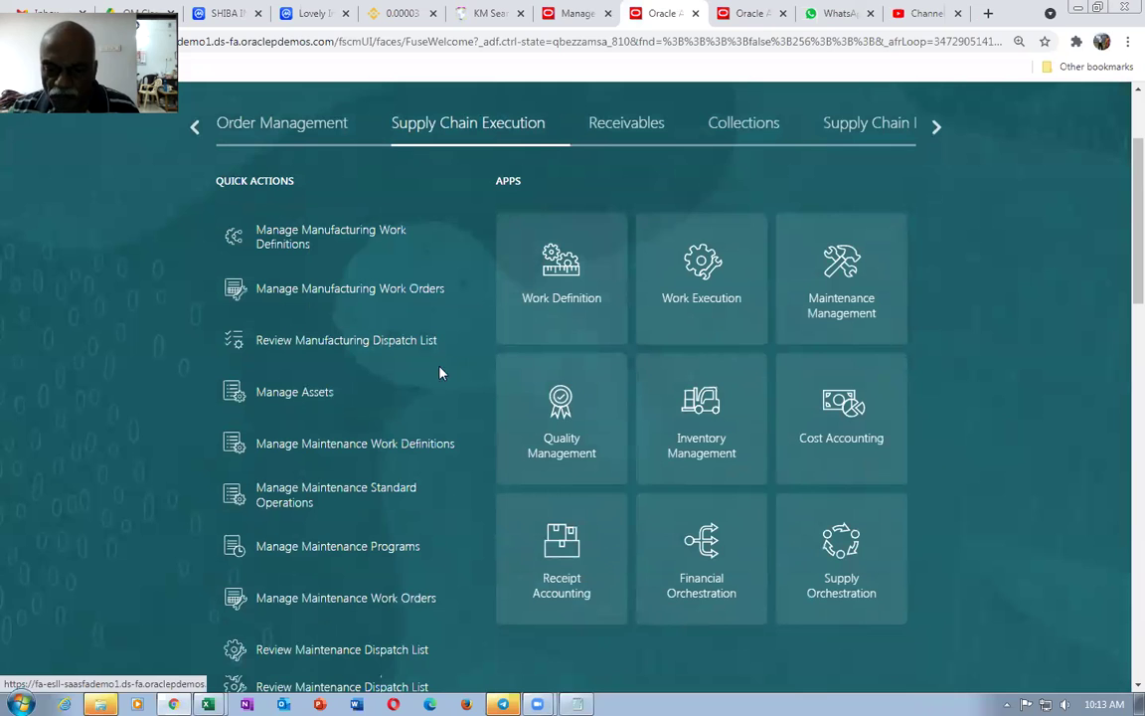
pyautogui.click(890, 404)
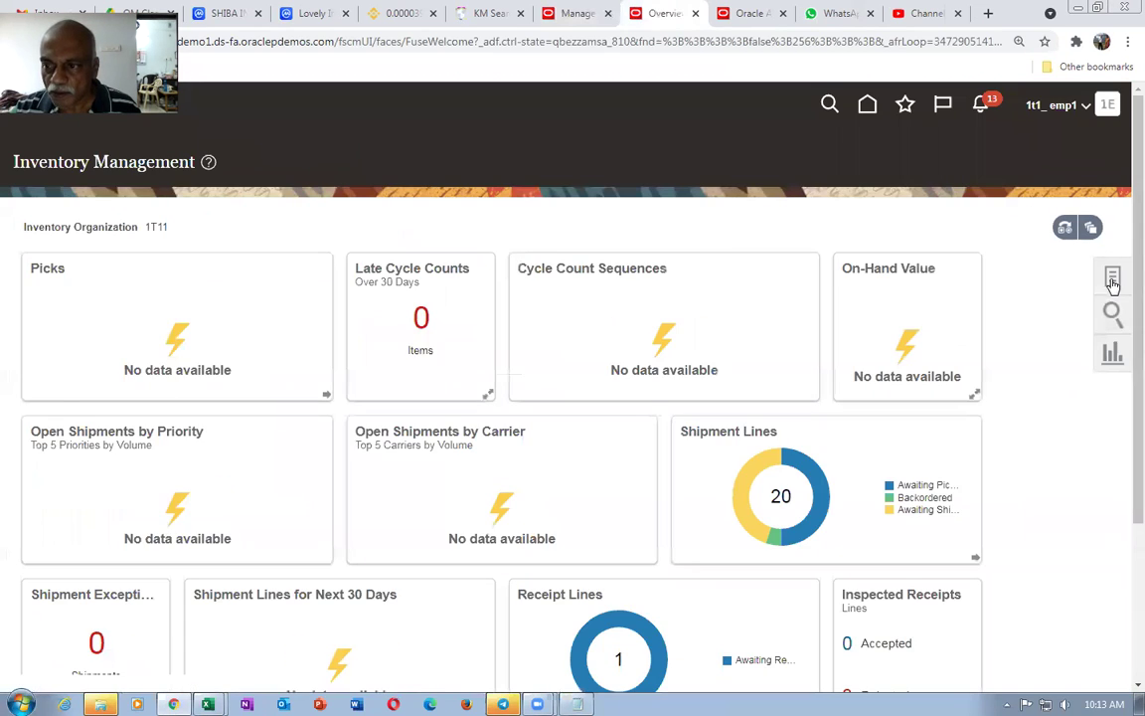
# Show the Shipments tasks for inventory organization 1T11 and open Manage Shipment Lines
pyautogui.click(1112, 281)
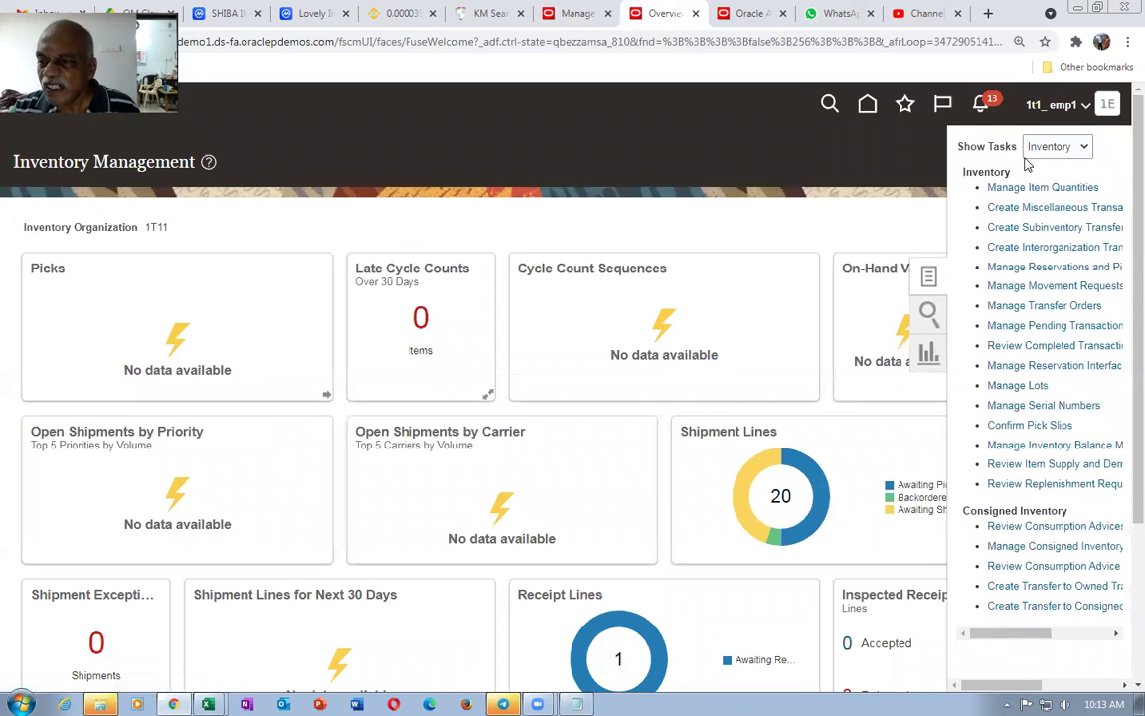
pyautogui.click(1056, 146)
pyautogui.click(1054, 189)
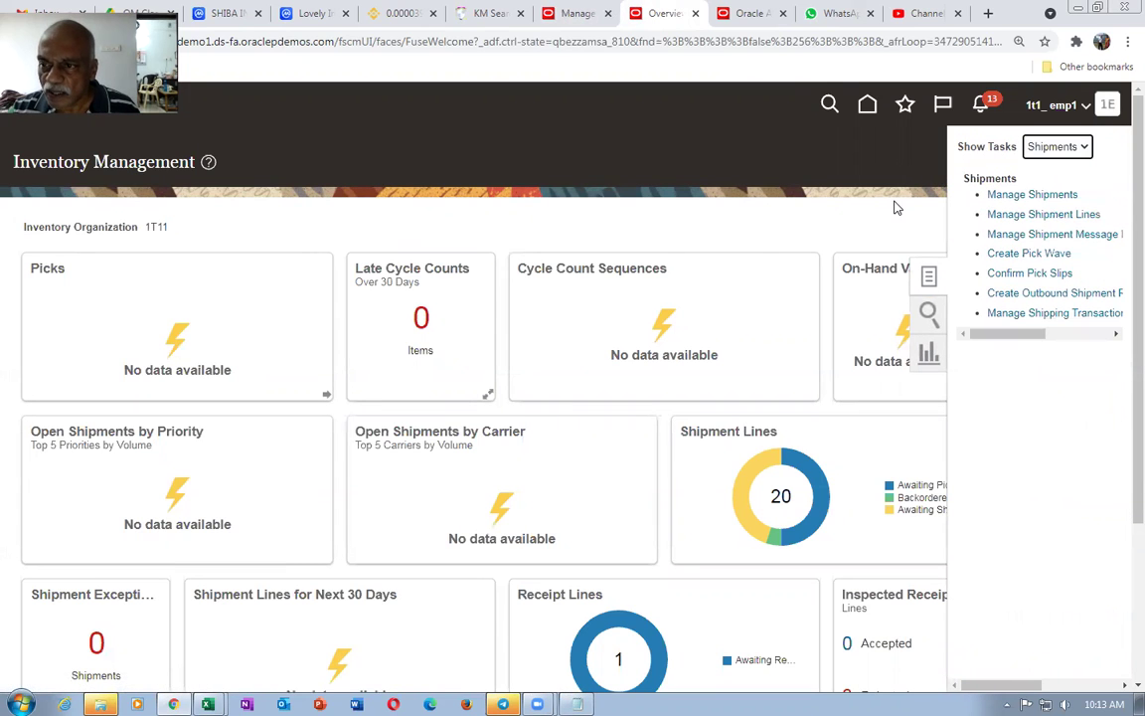
pyautogui.click(1044, 213)
# Check the order number in the order's browser tab and search Manage Shipment Lines for that order
pyautogui.click(576, 13)
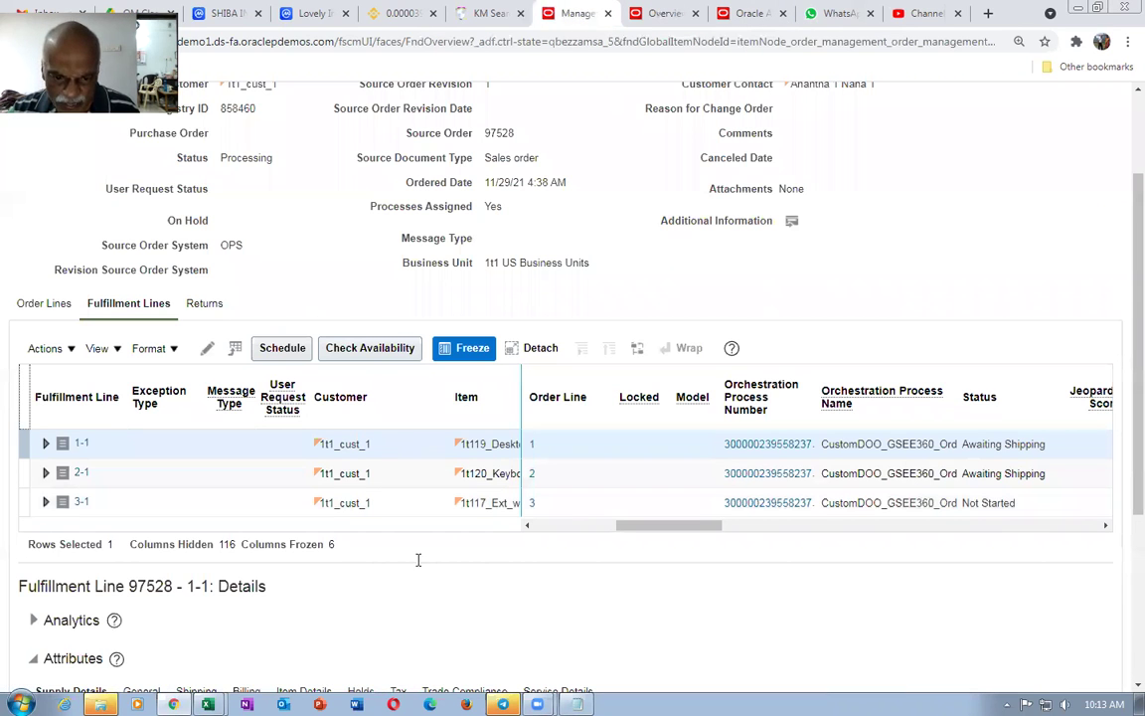
pyautogui.hotkey('alt', 'Tab')
pyautogui.click(664, 13)
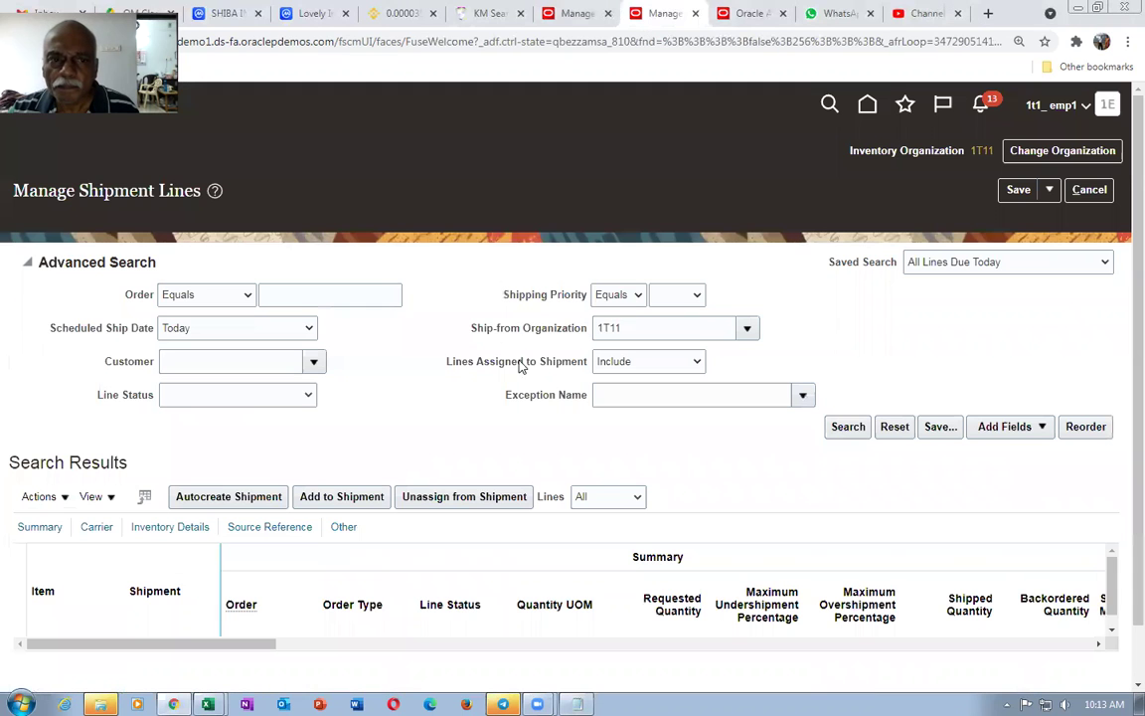
pyautogui.click(319, 291)
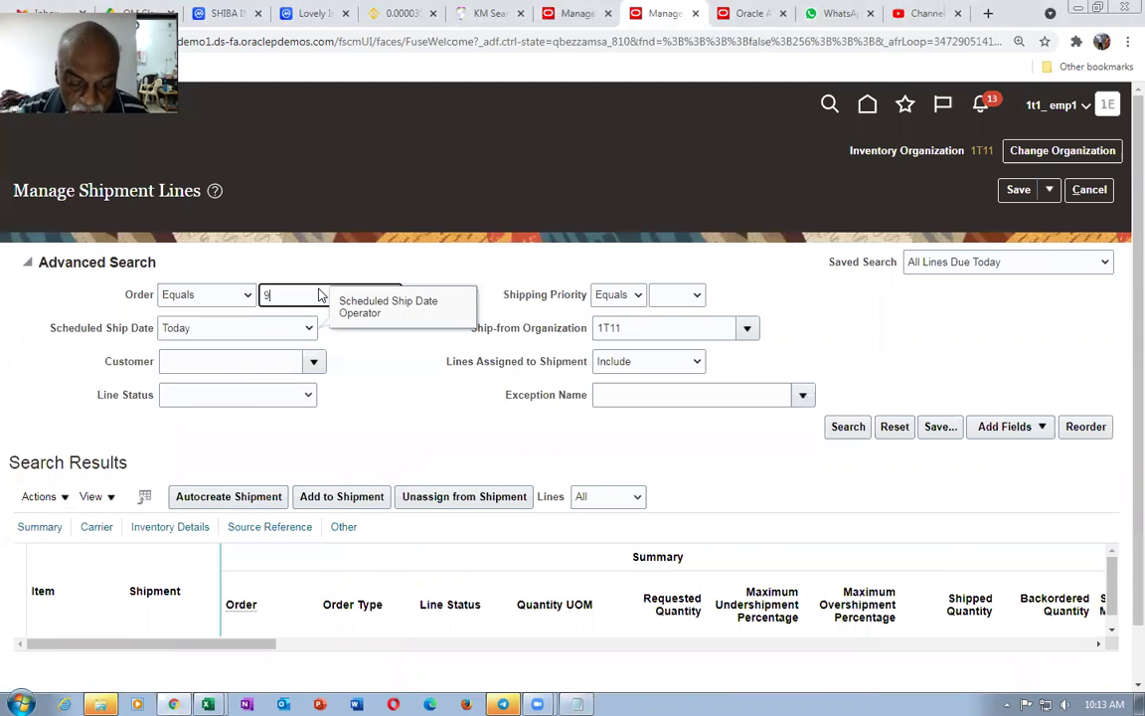
pyautogui.write('97528')
pyautogui.press('Tab')
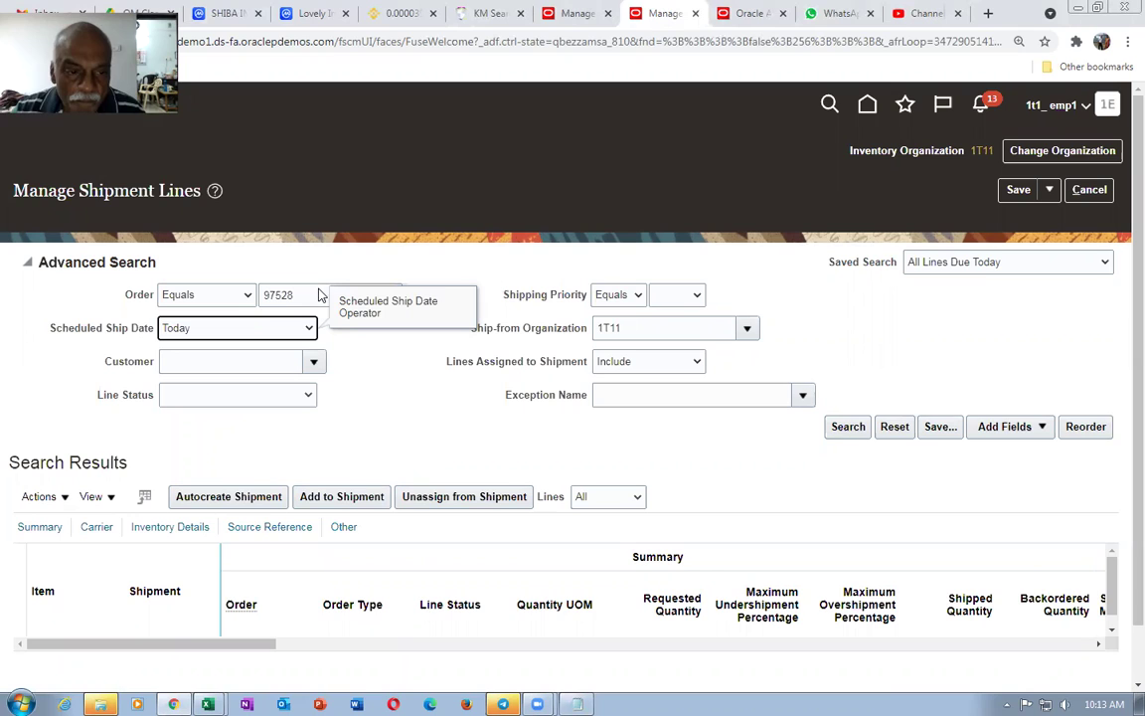
pyautogui.click(845, 427)
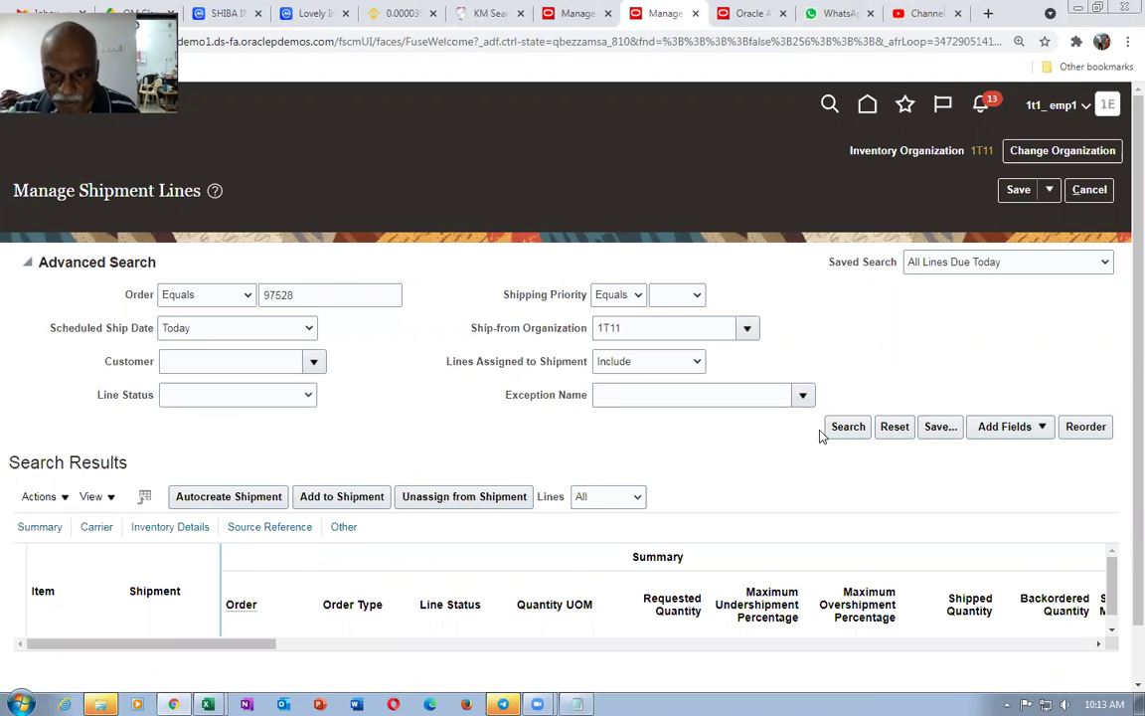
pyautogui.click(844, 429)
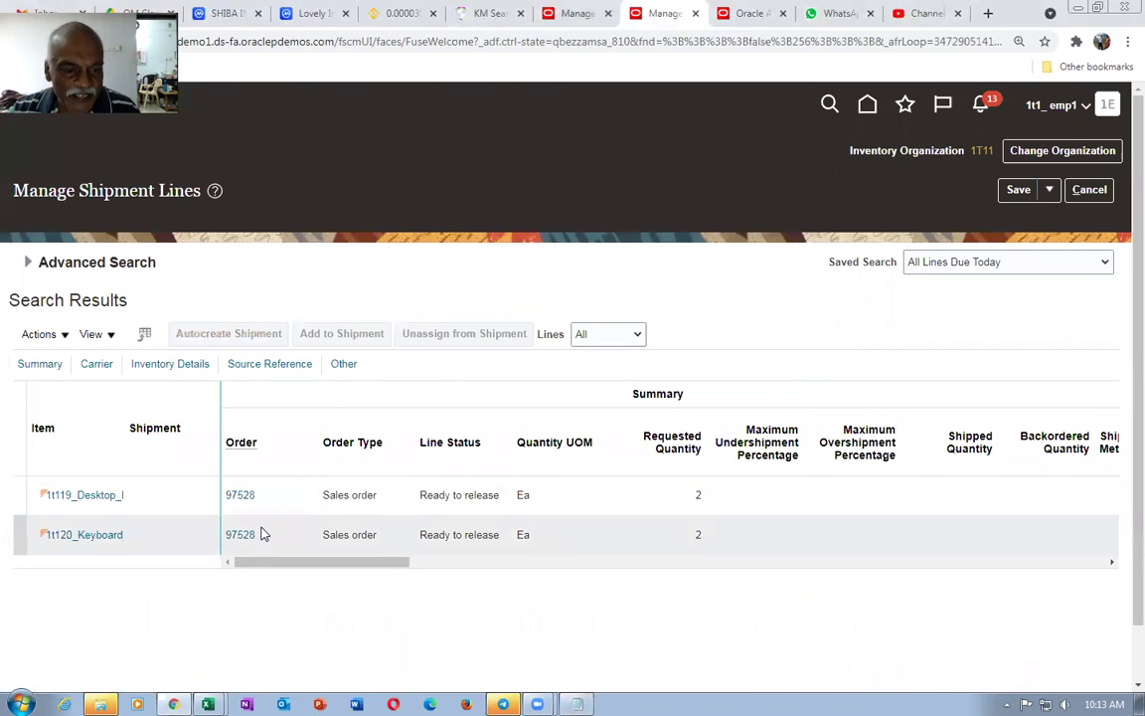
pyautogui.moveTo(255, 561); pyautogui.dragTo(156, 605)
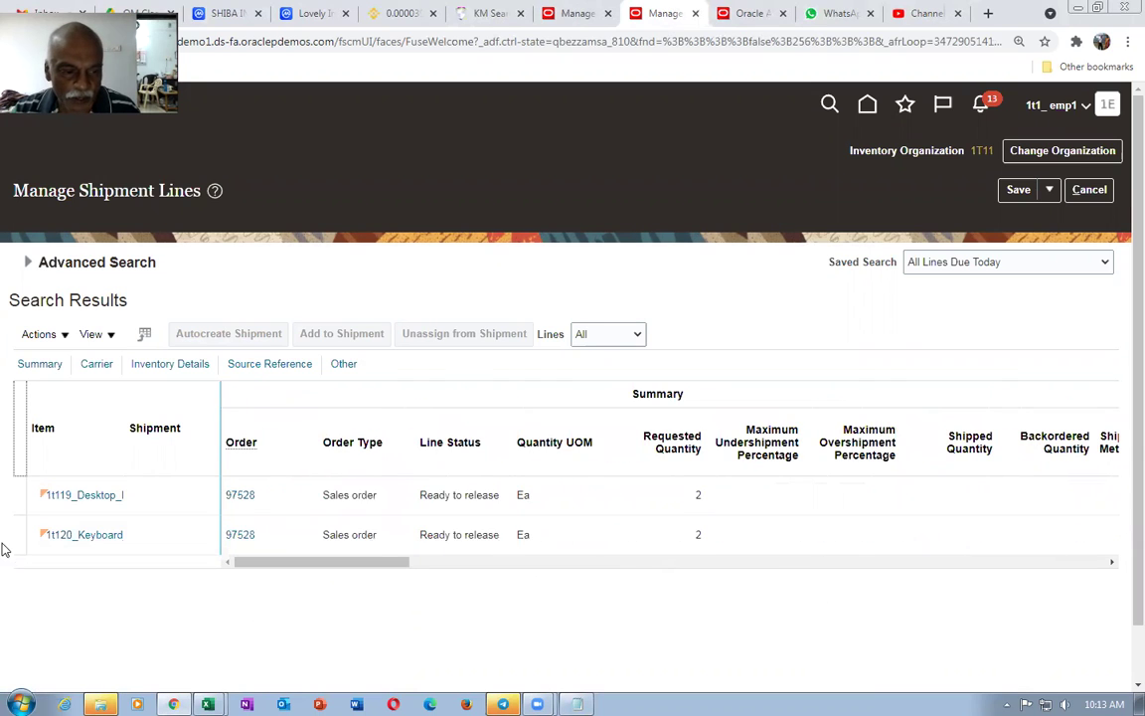
pyautogui.click(40, 495)
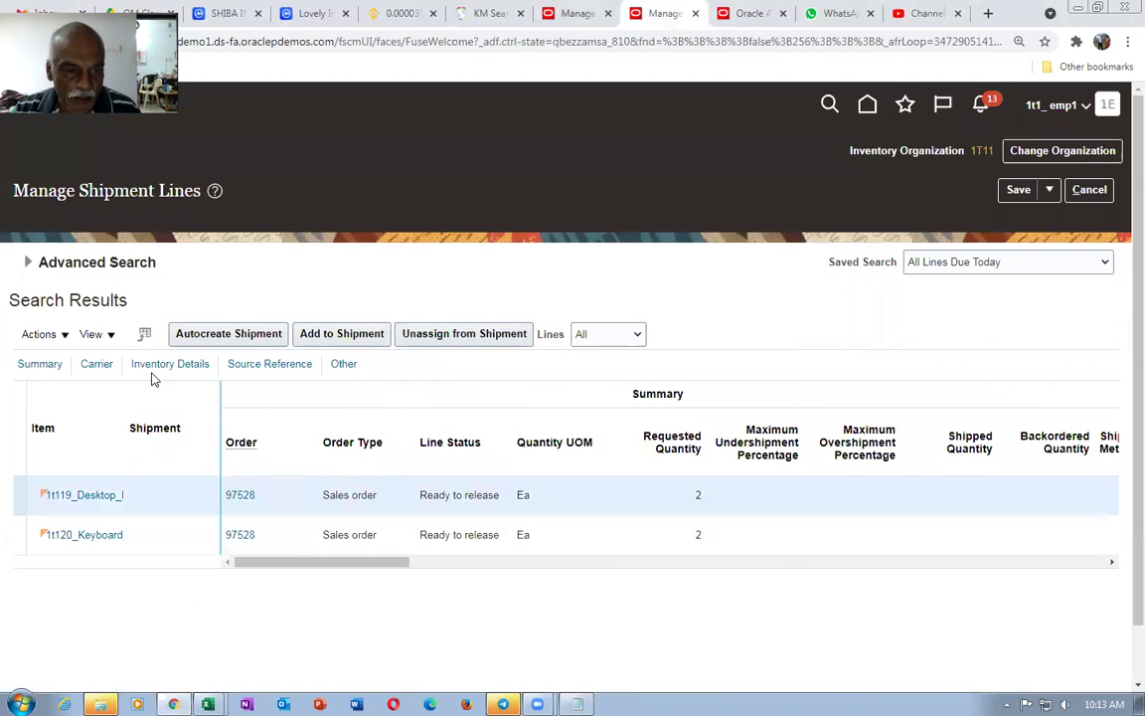
pyautogui.click(260, 332)
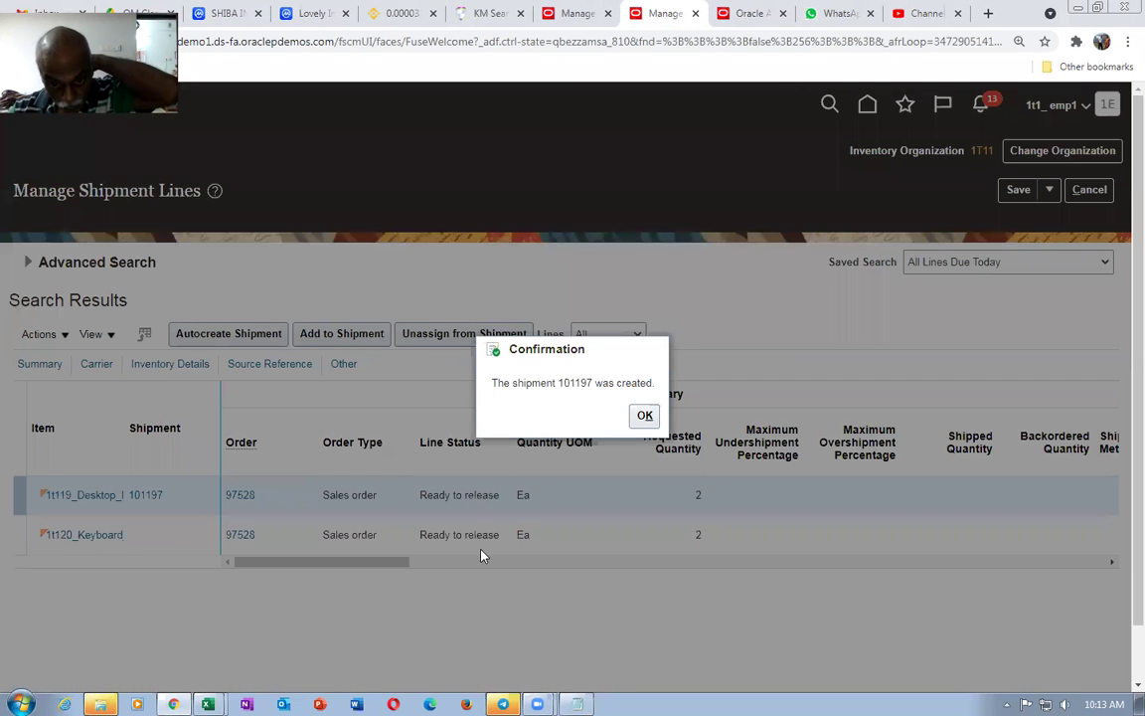
pyautogui.click(629, 417)
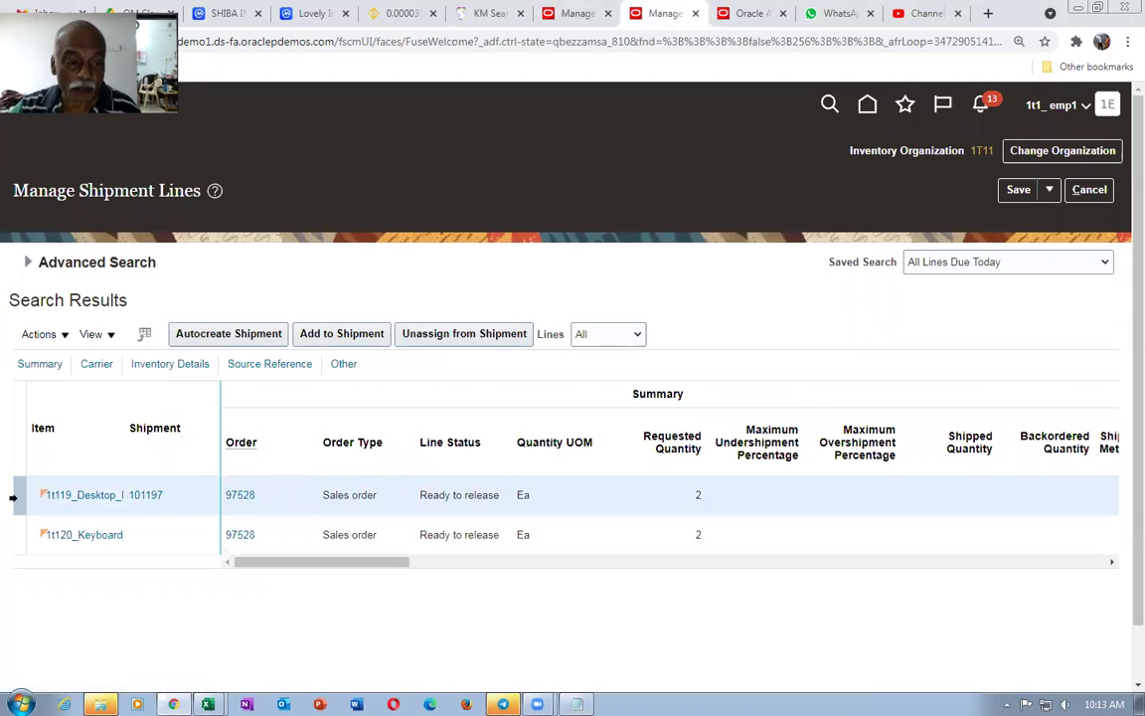
pyautogui.click(467, 336)
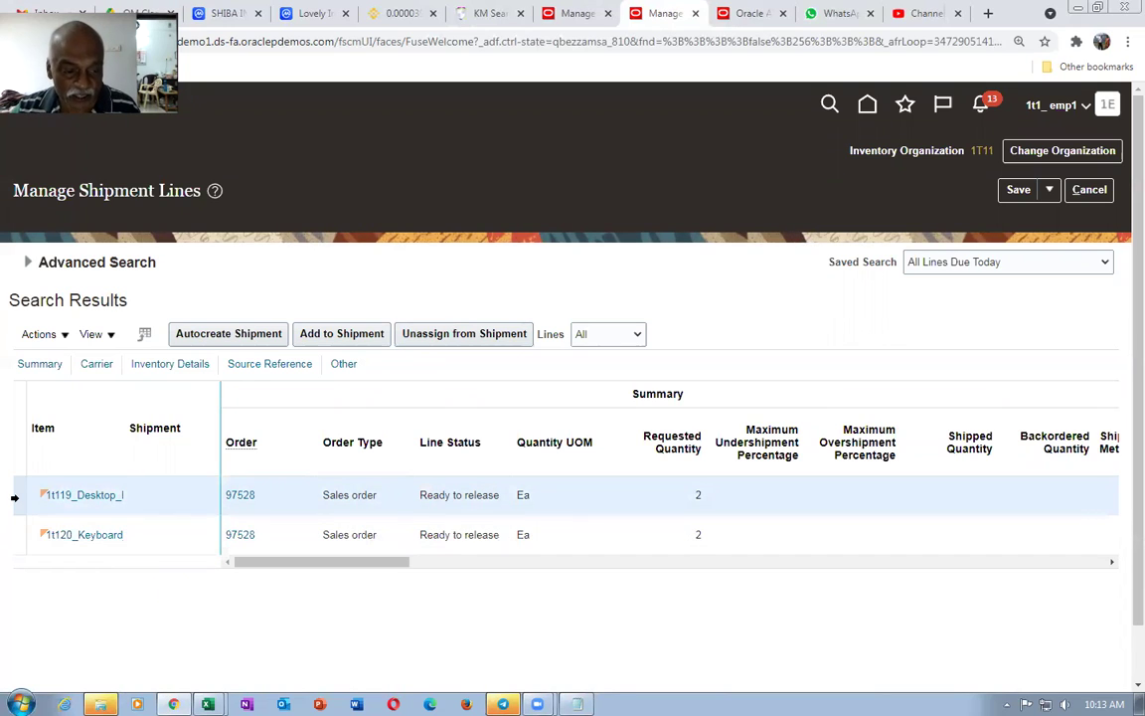
# Autocreate one shipment for both the desktop monitor and keyboard lines and acknowledge the confirmation
pyautogui.keyDown('ctrl'); pyautogui.click(14, 540); pyautogui.keyUp('ctrl')
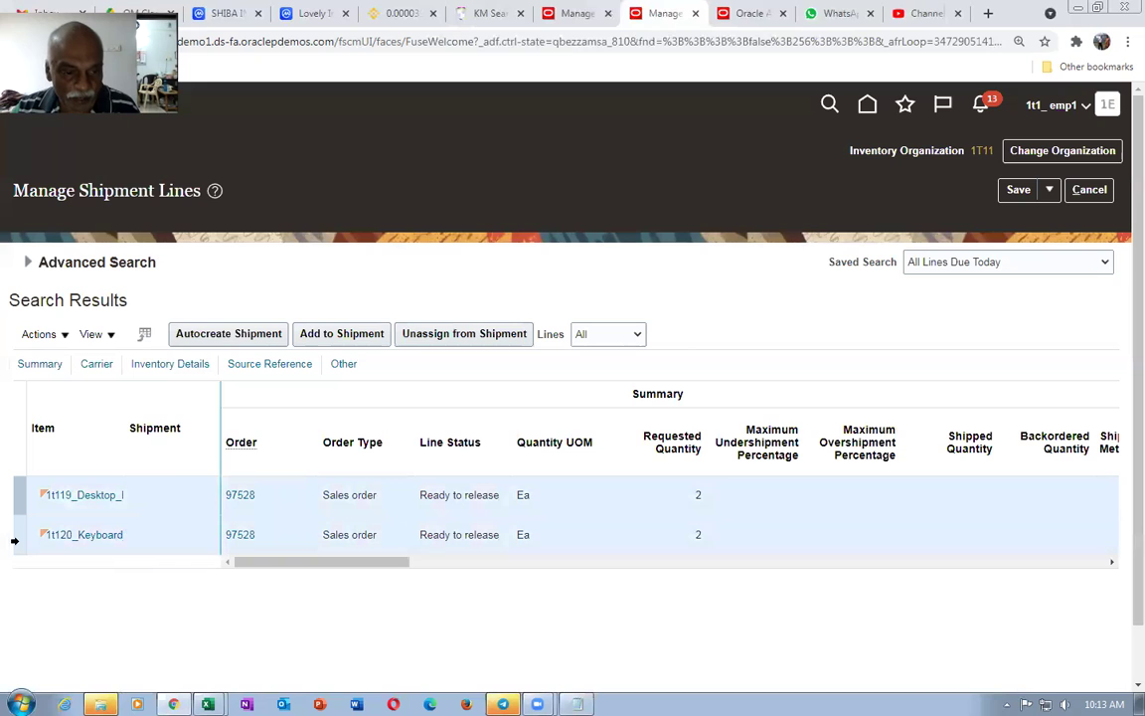
pyautogui.click(237, 332)
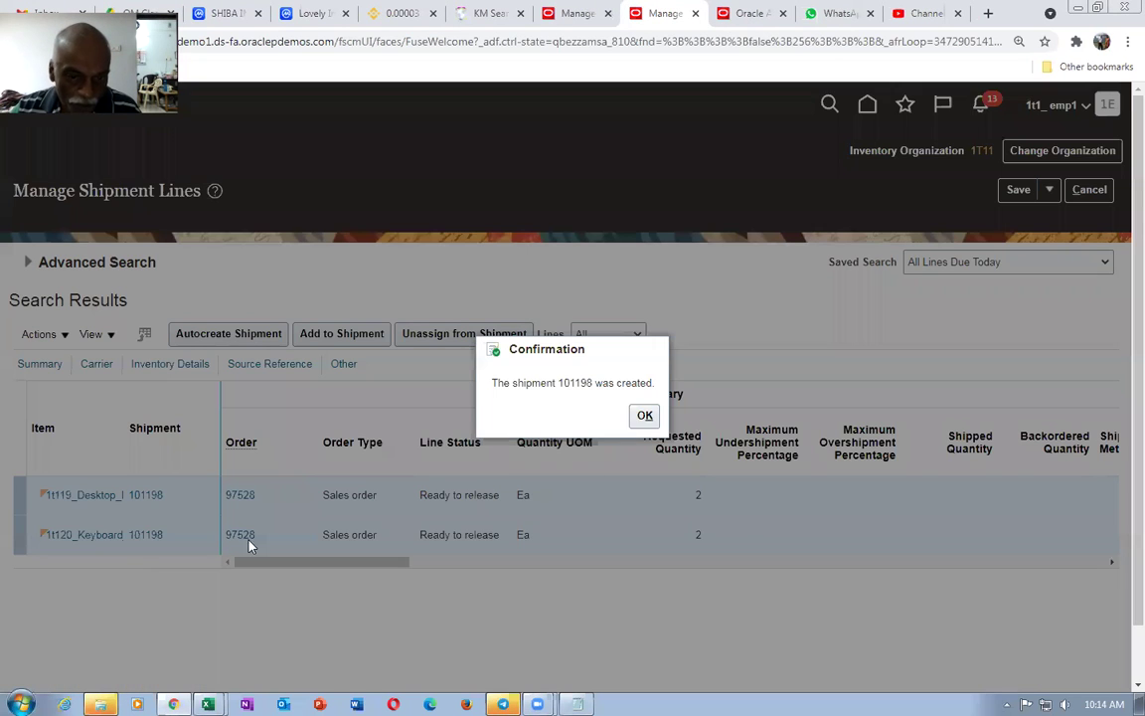
pyautogui.click(633, 416)
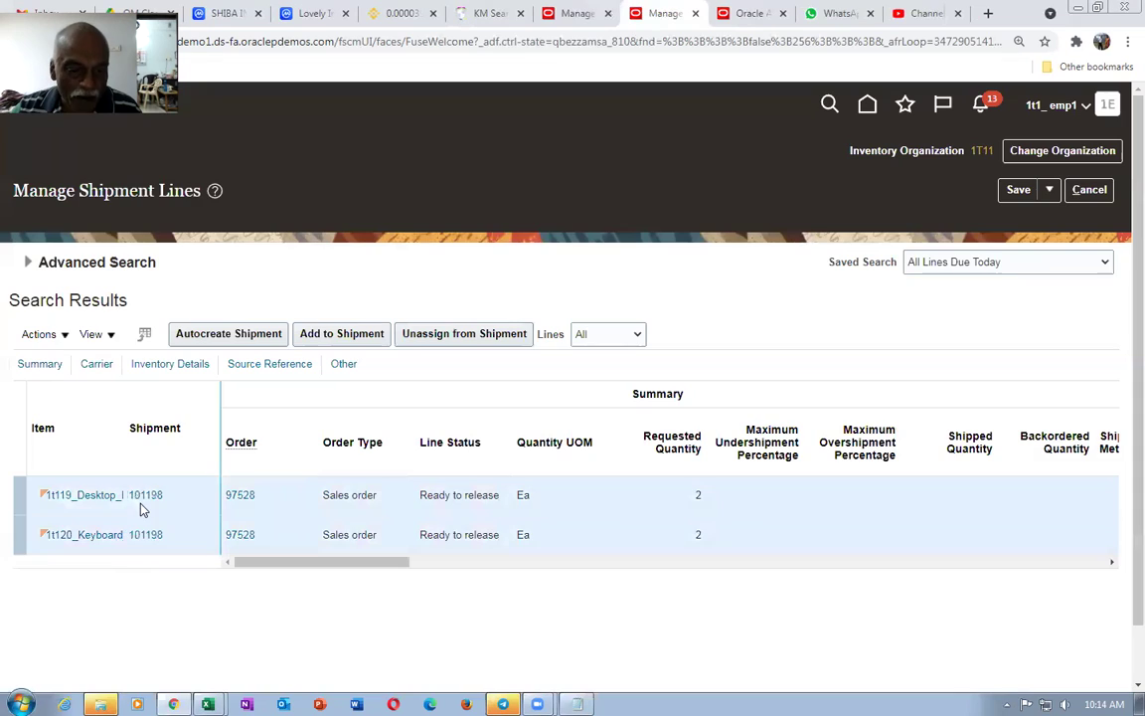
# Open the new shipment from the desktop monitor line, run Pick Release on it, and save and close it
pyautogui.click(146, 508)
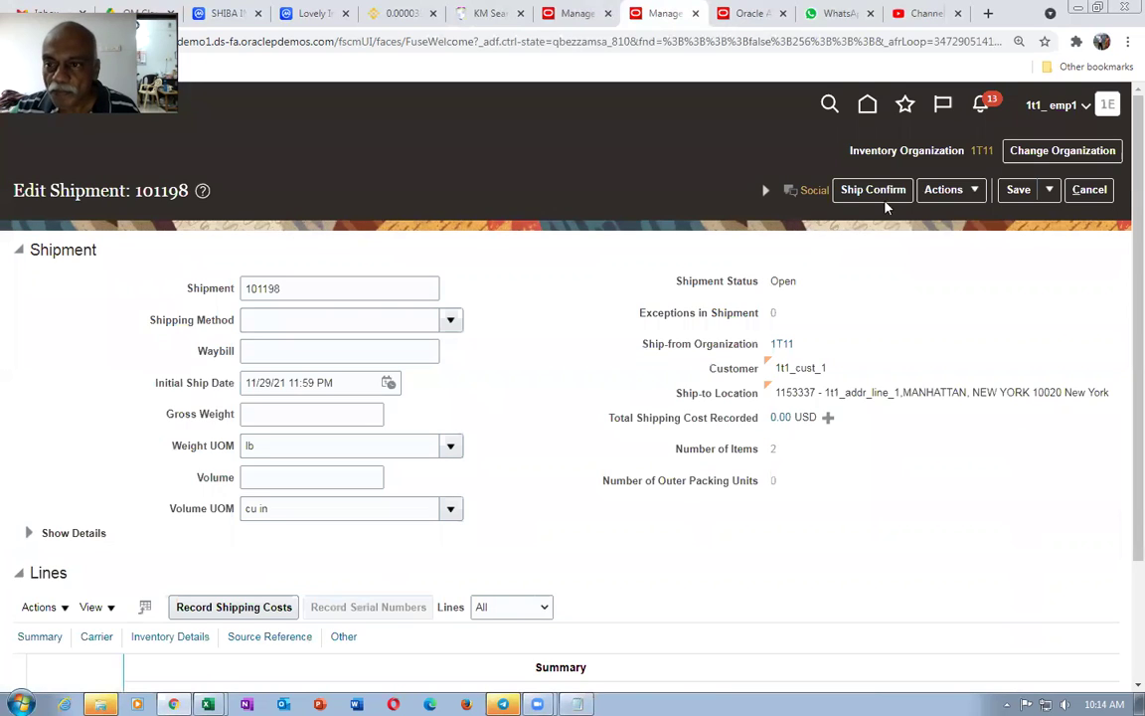
pyautogui.click(940, 191)
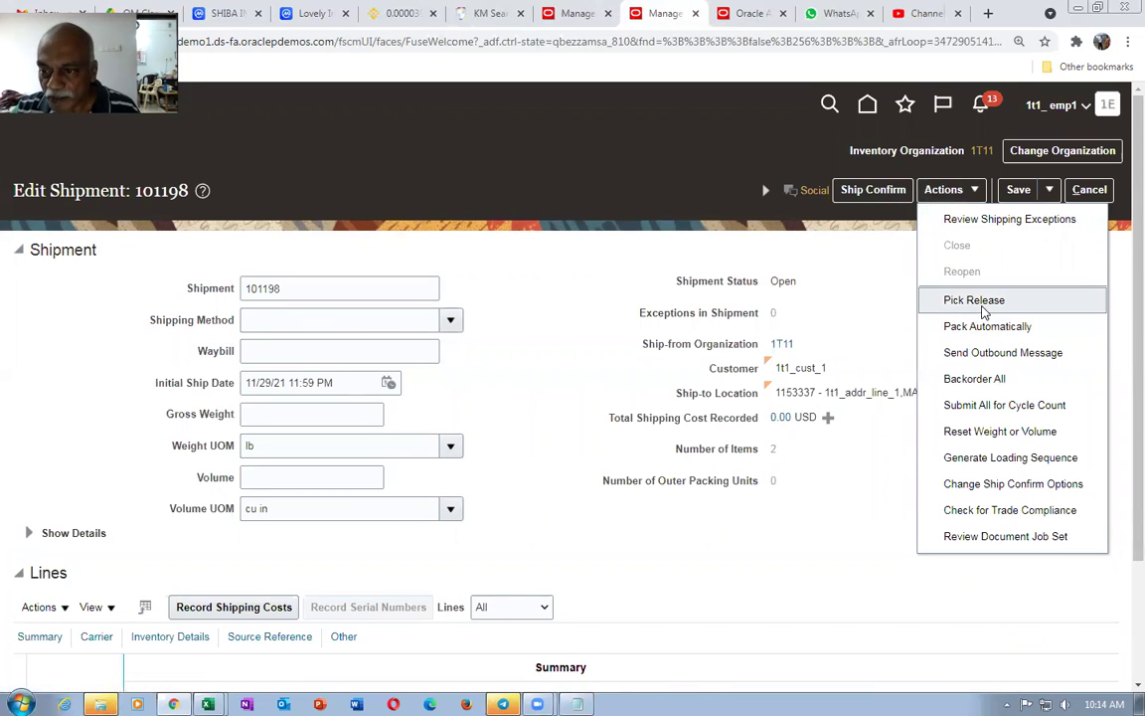
pyautogui.click(980, 303)
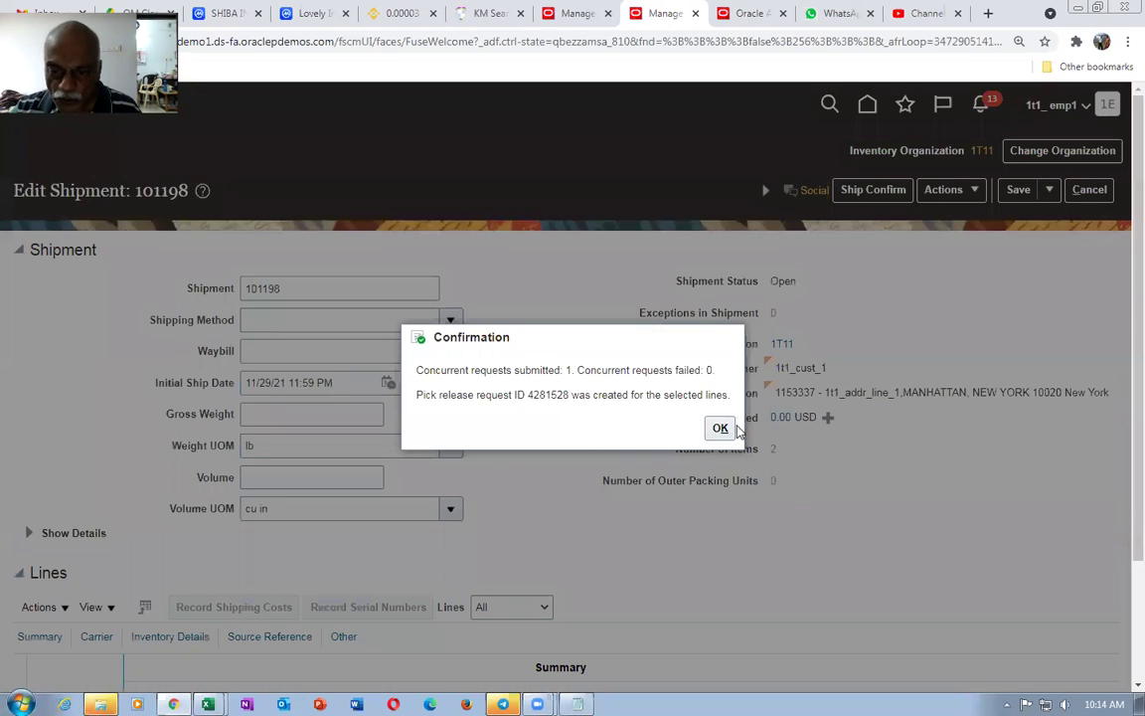
pyautogui.click(720, 427)
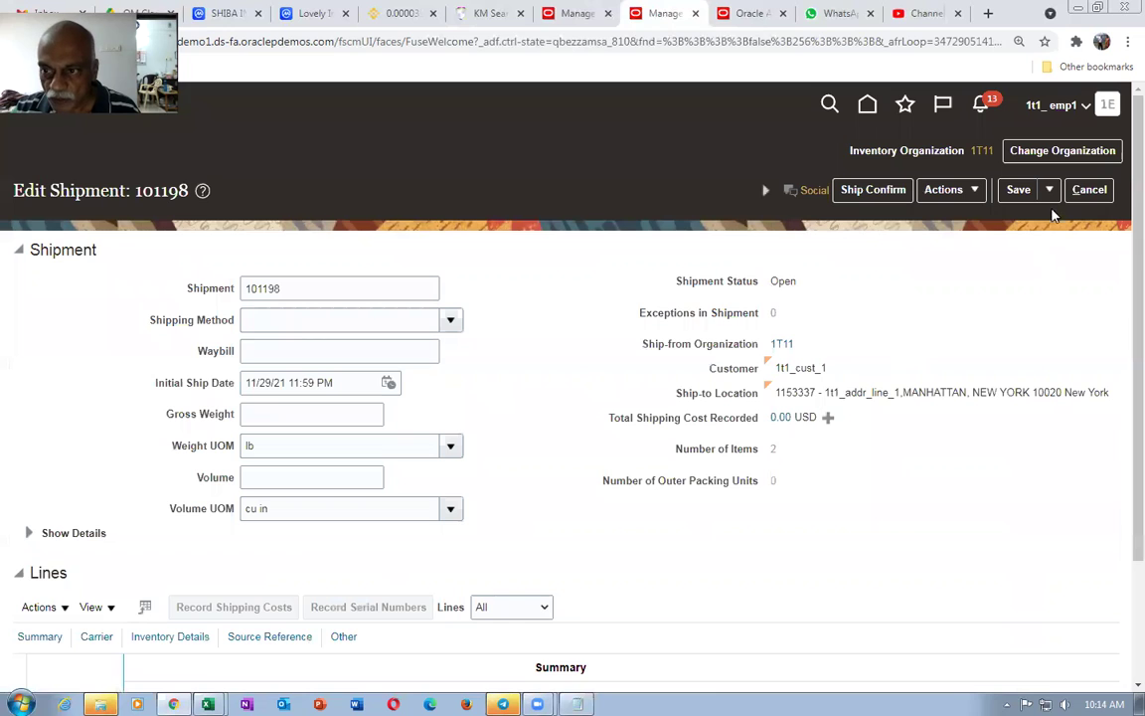
pyautogui.click(1048, 190)
pyautogui.click(1038, 220)
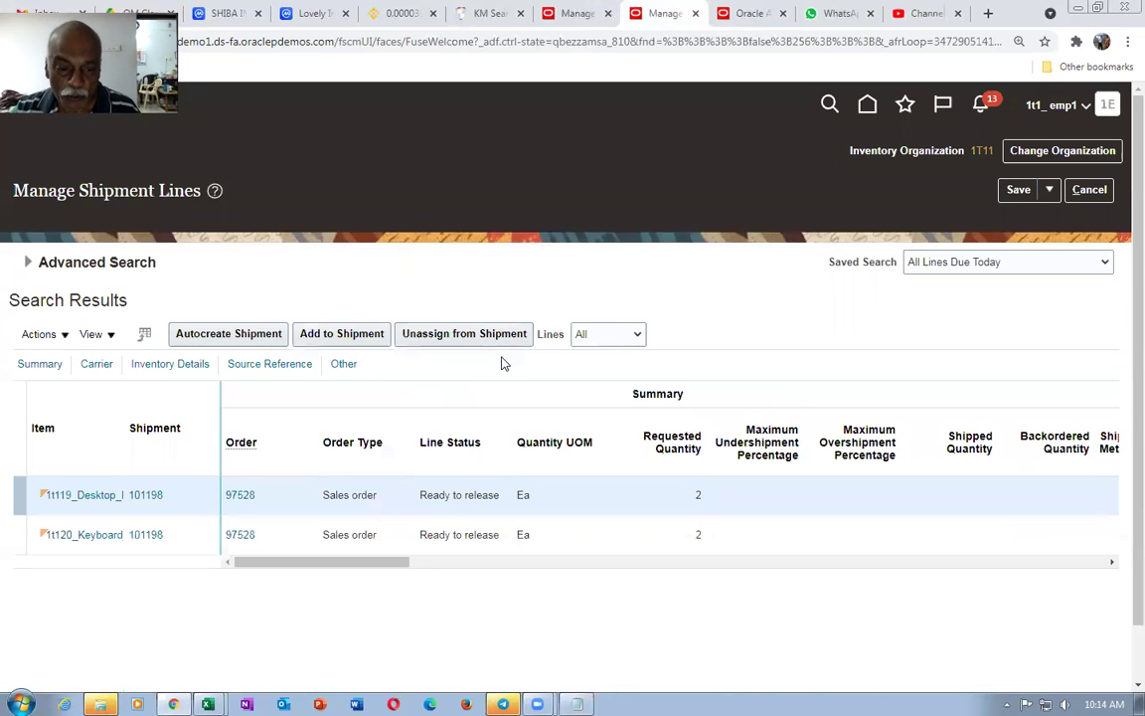
# Check the refreshed line statuses and unassign only the keyboard line from its shipment
pyautogui.click(40, 262)
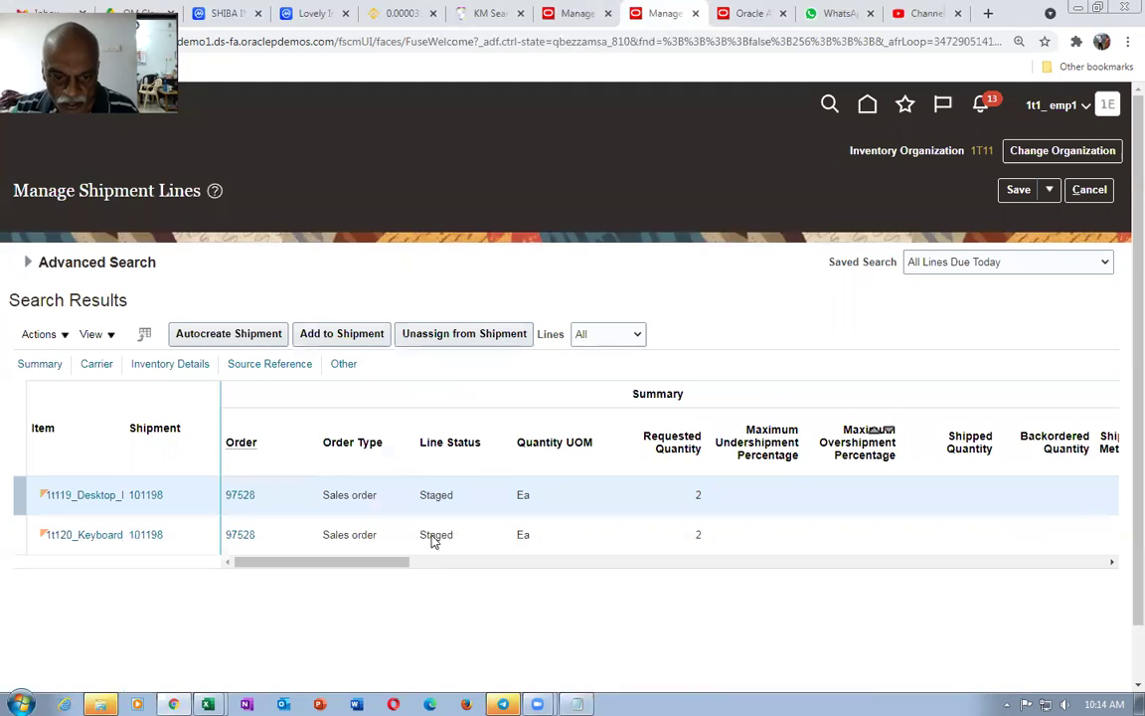
pyautogui.click(21, 542)
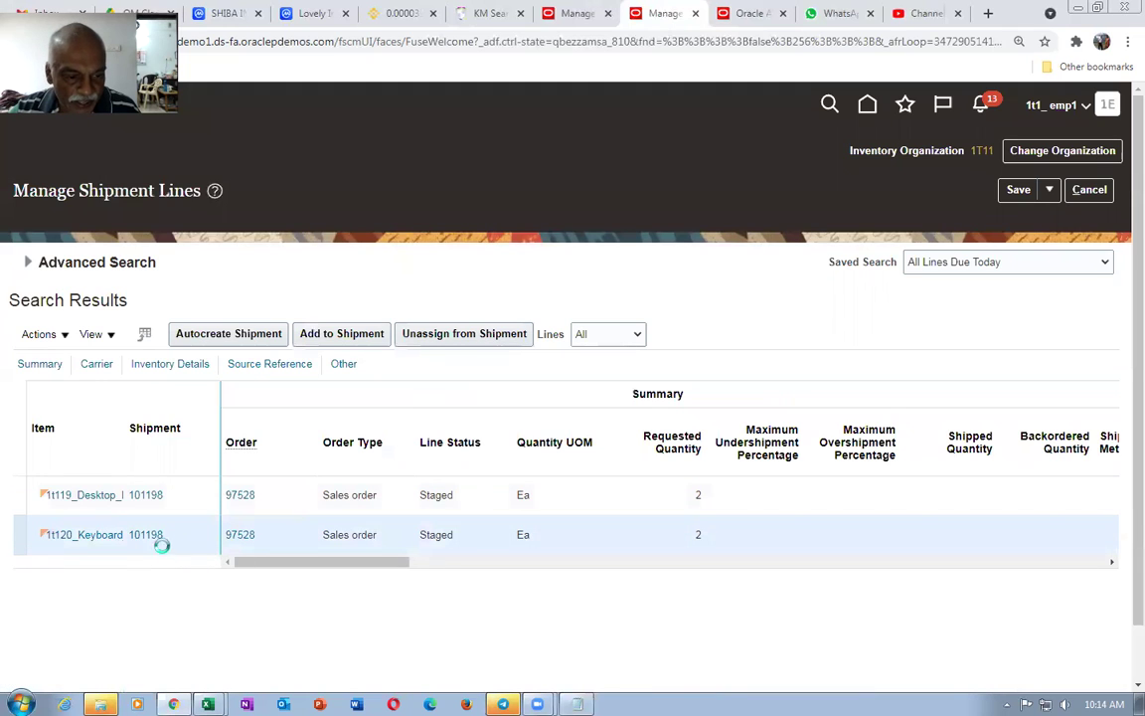
pyautogui.click(465, 334)
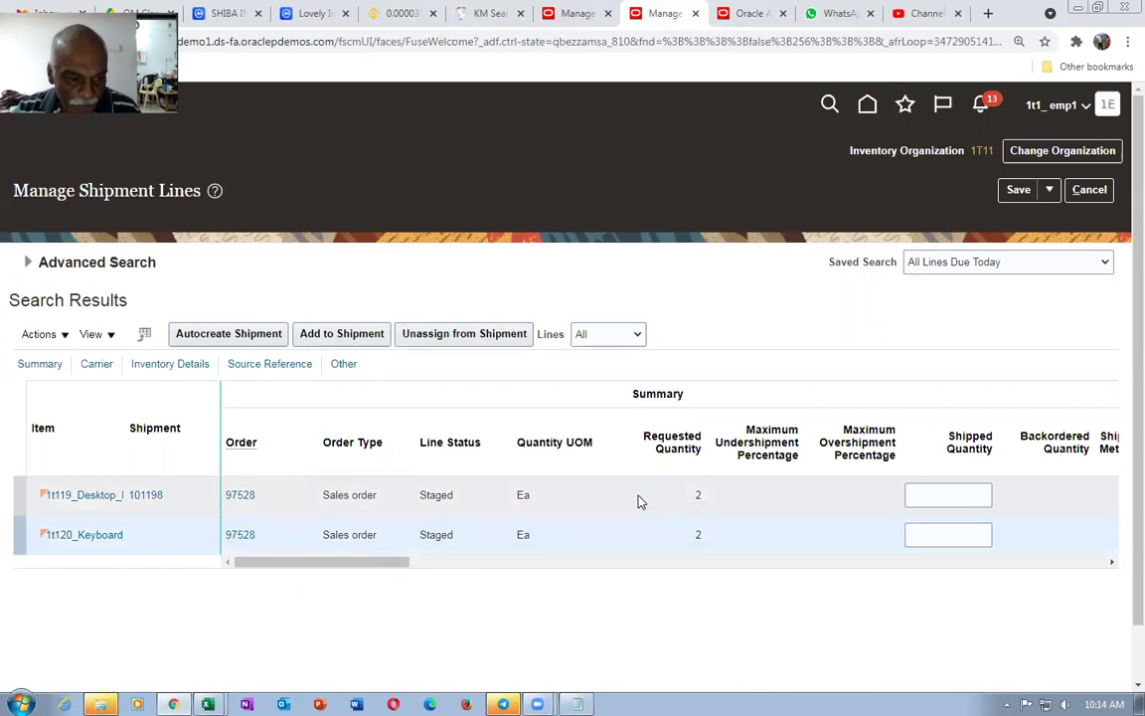
# Open the desktop monitor line's shipment, try to ship confirm it without the keyboard line, then read and dismiss the error
pyautogui.click(145, 500)
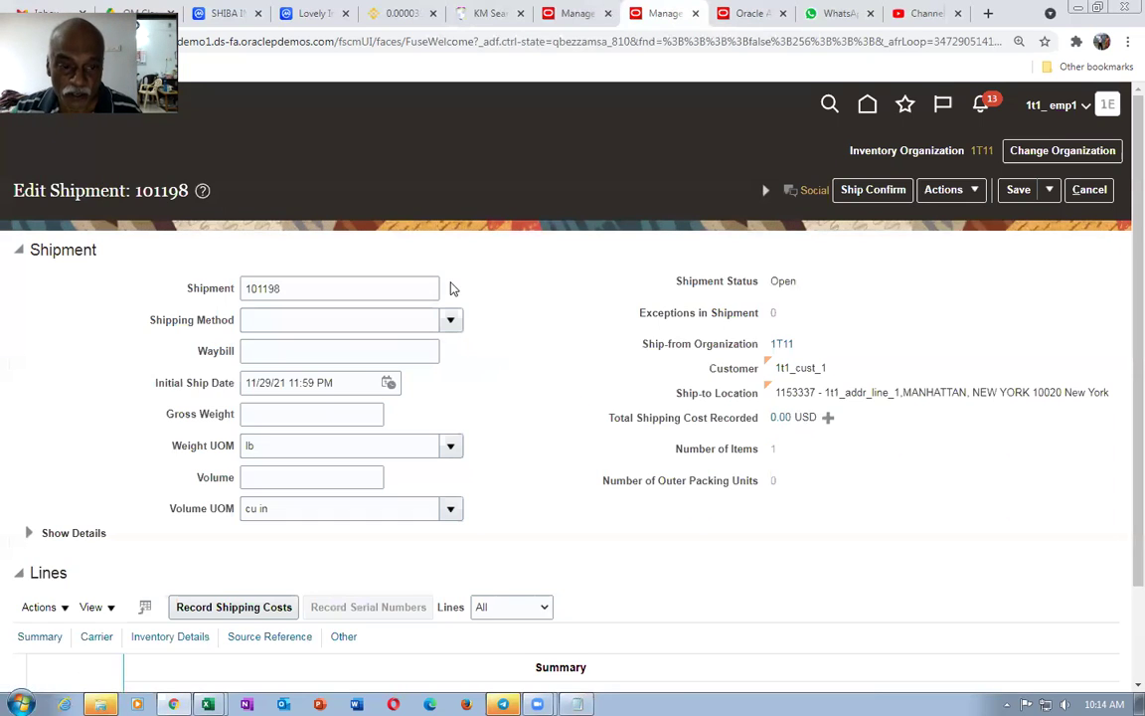
pyautogui.click(863, 189)
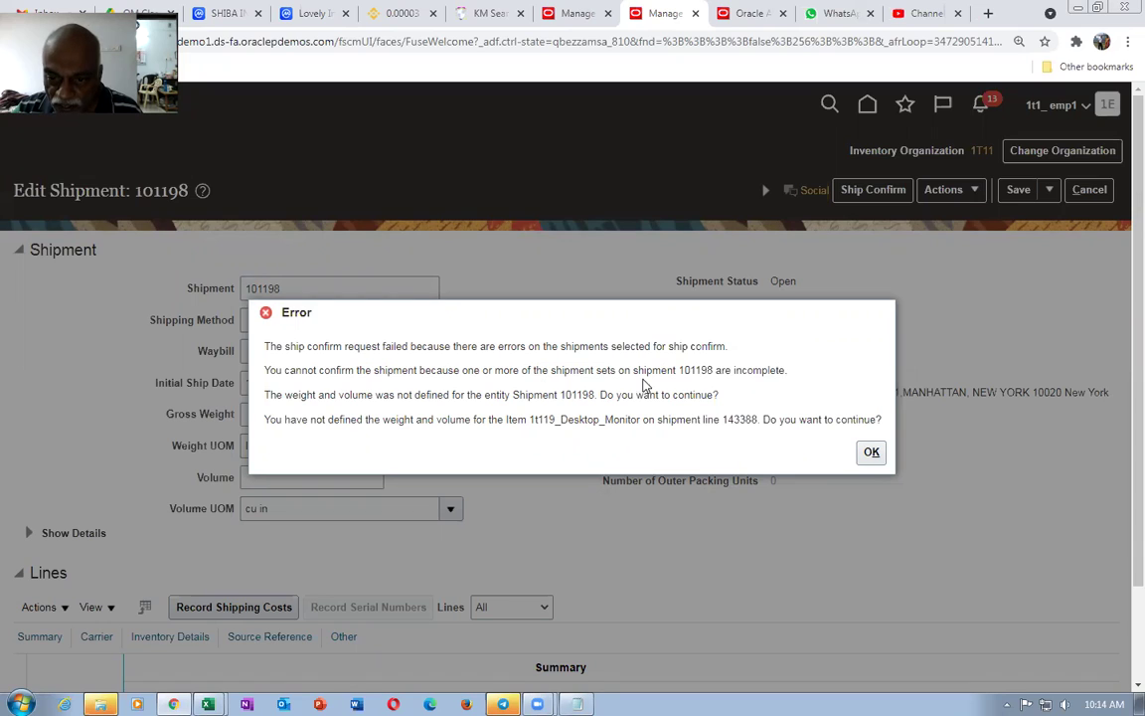
pyautogui.moveTo(618, 370); pyautogui.dragTo(755, 370)
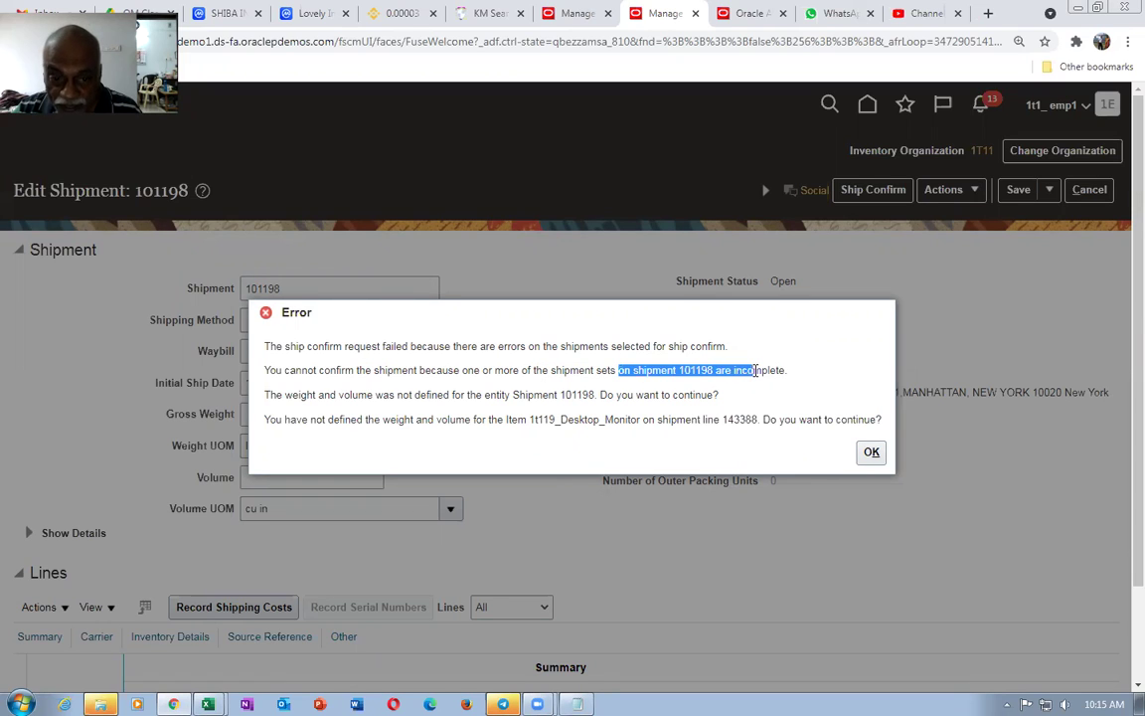
pyautogui.click(450, 370)
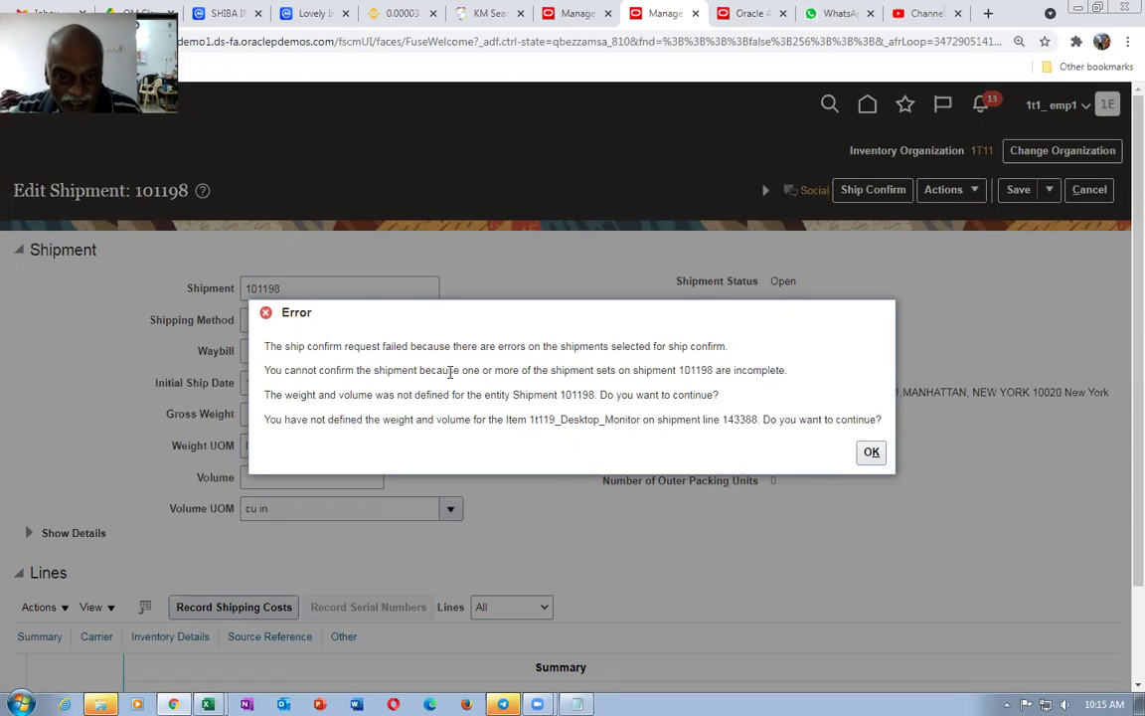
pyautogui.moveTo(308, 369); pyautogui.dragTo(774, 373)
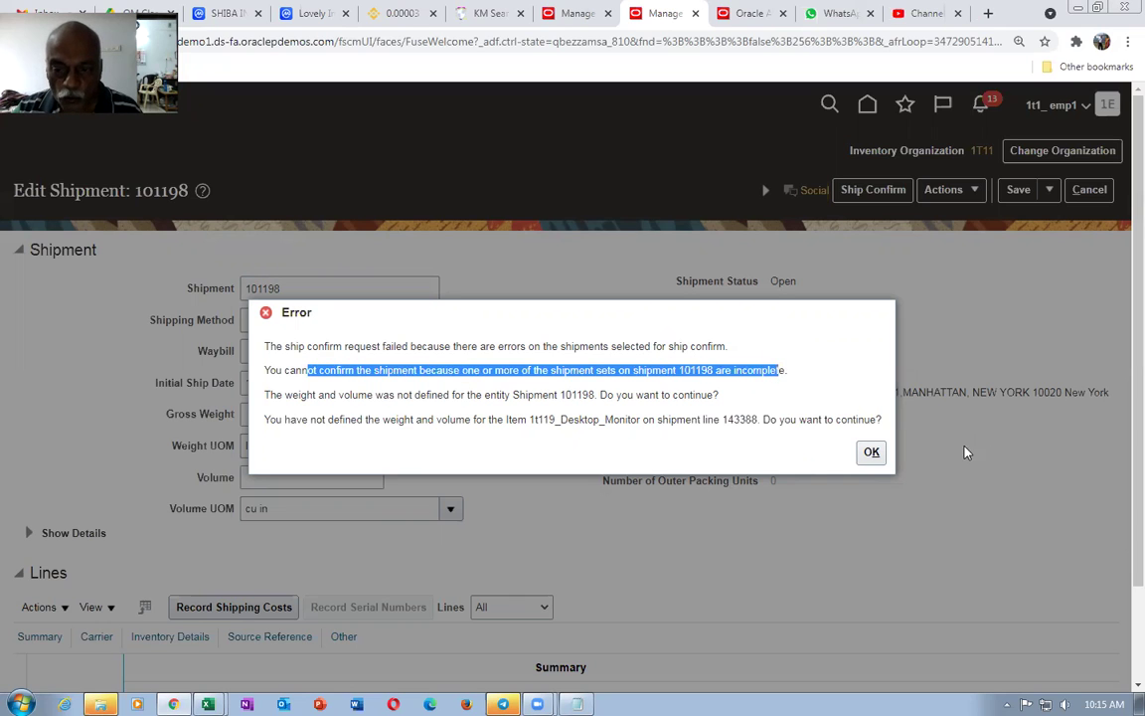
pyautogui.click(872, 452)
# Switch to the Fusion OM Worksheet in Excel, review items 1t119_Desktop_Monitor and 1t120_Keyboard_Mouse, and return to the shipment in the browser
pyautogui.hotkey('alt', 'Tab')
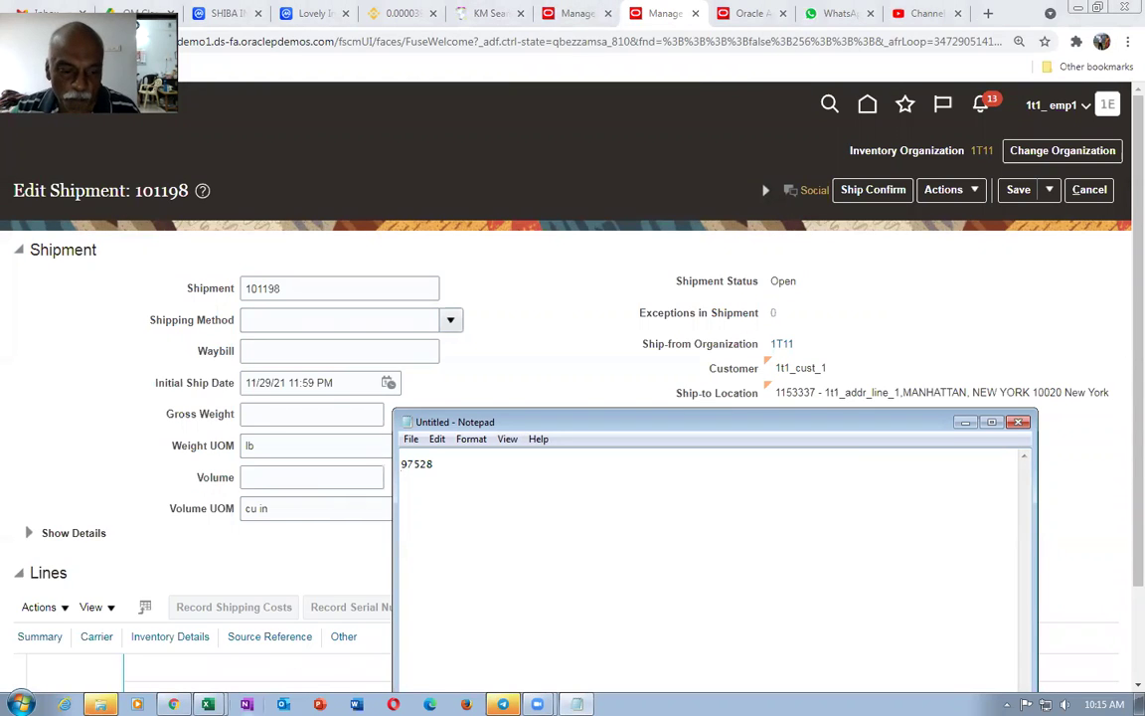
pyautogui.click(208, 703)
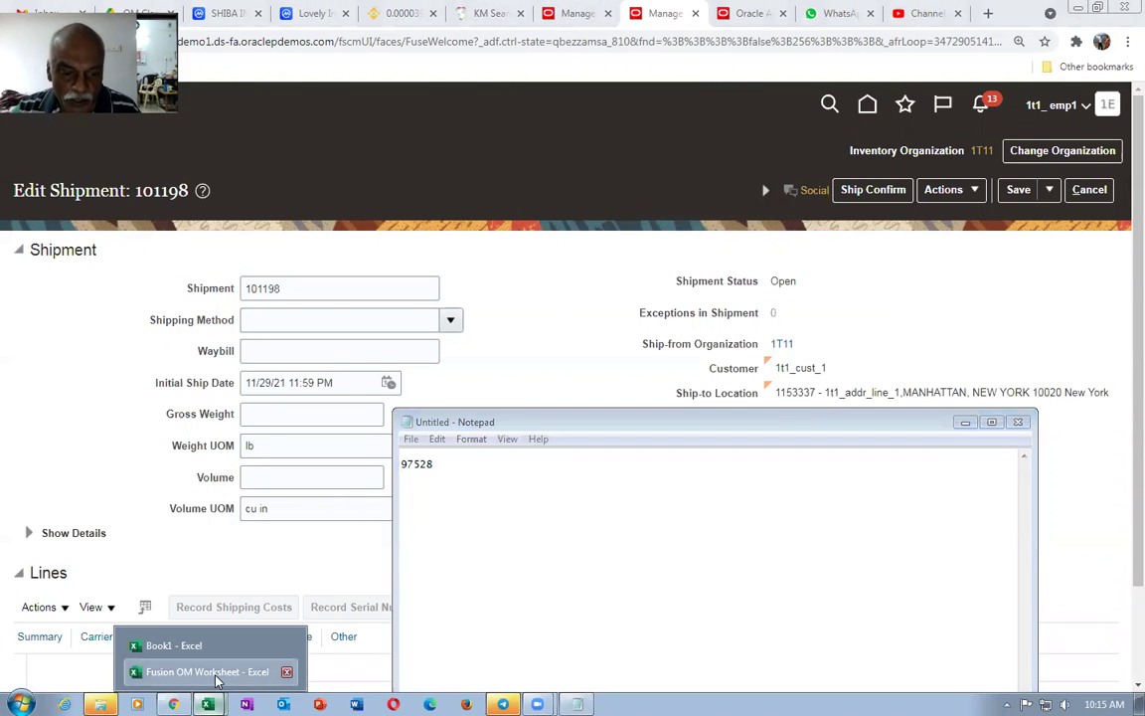
pyautogui.click(215, 672)
pyautogui.click(602, 465)
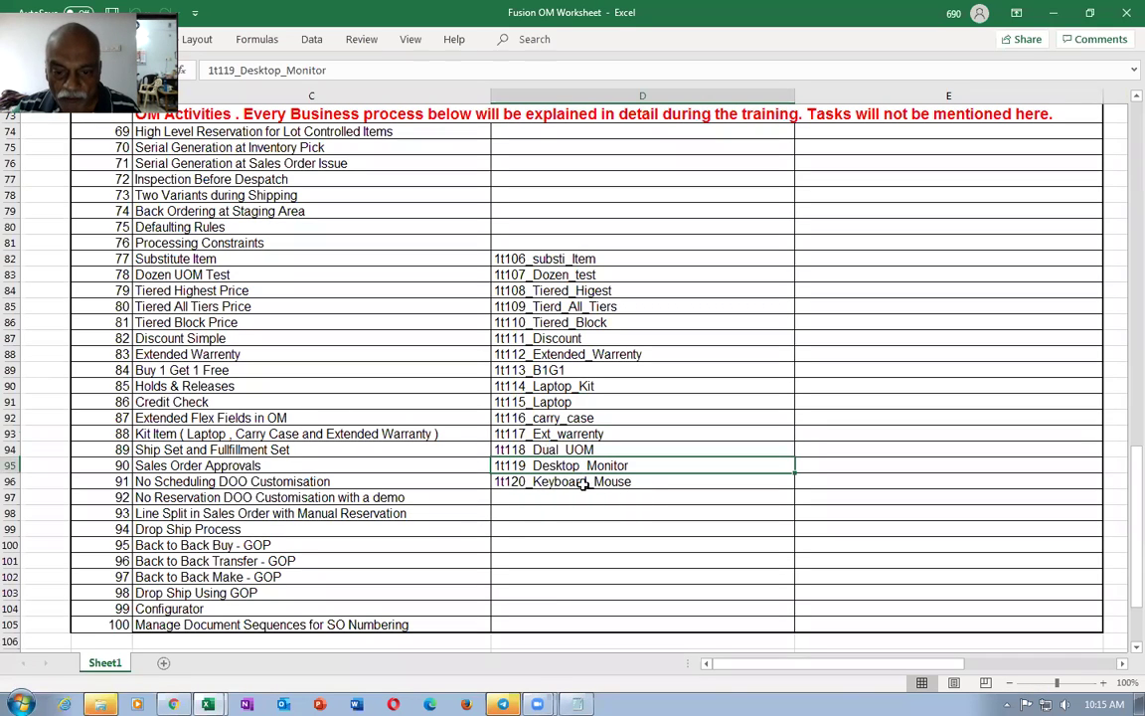
pyautogui.click(582, 485)
pyautogui.click(567, 514)
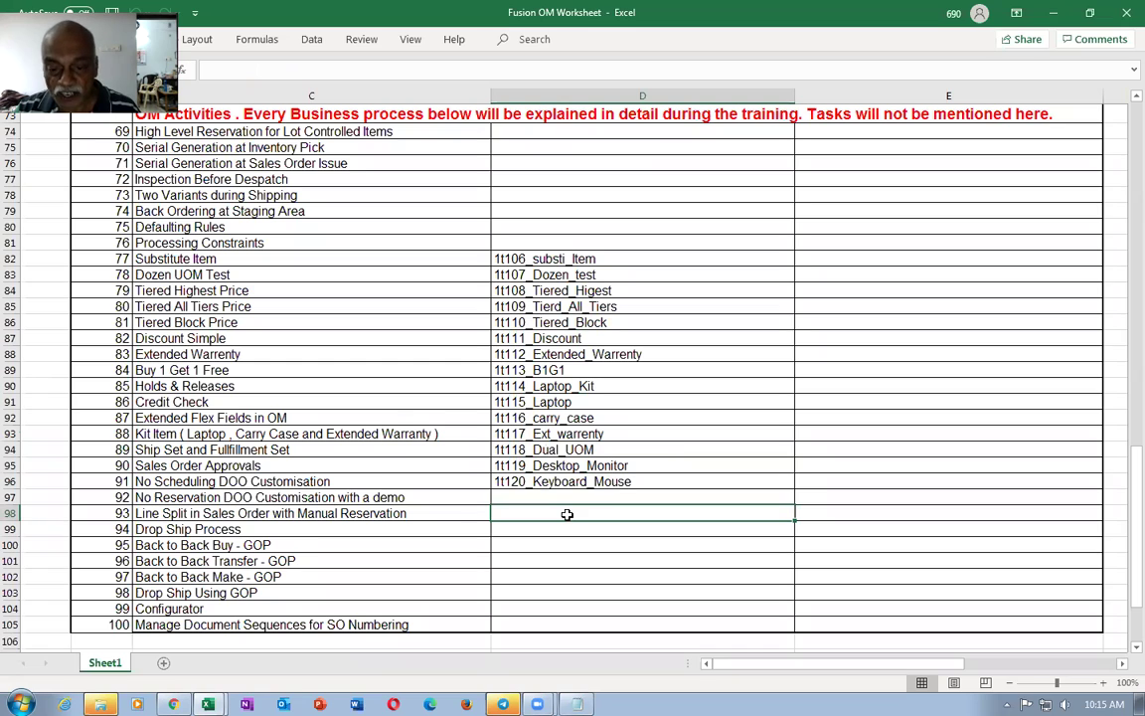
pyautogui.click(591, 464)
pyautogui.click(586, 481)
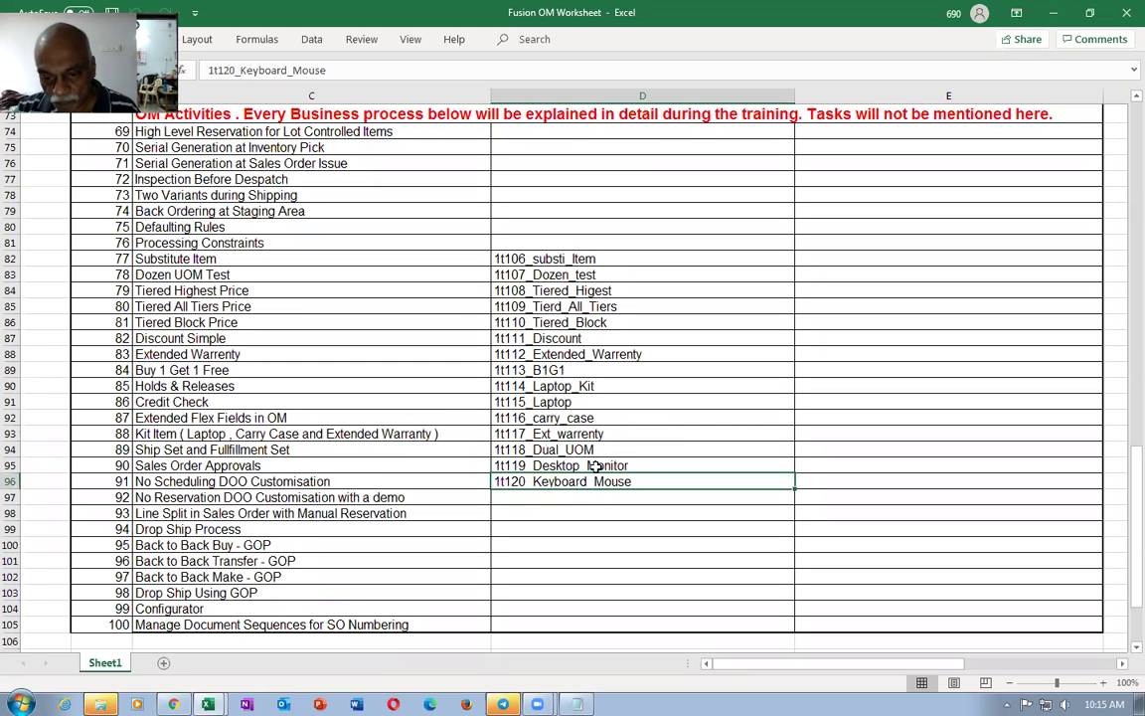
pyautogui.click(593, 466)
pyautogui.click(601, 481)
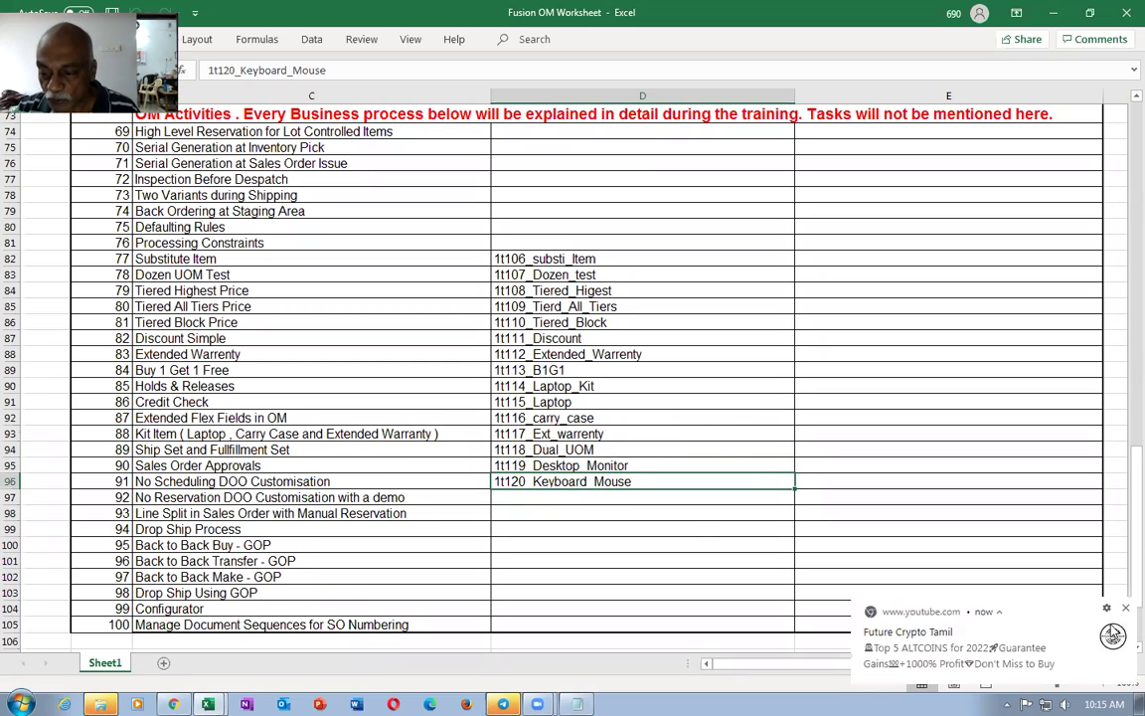
pyautogui.click(628, 466)
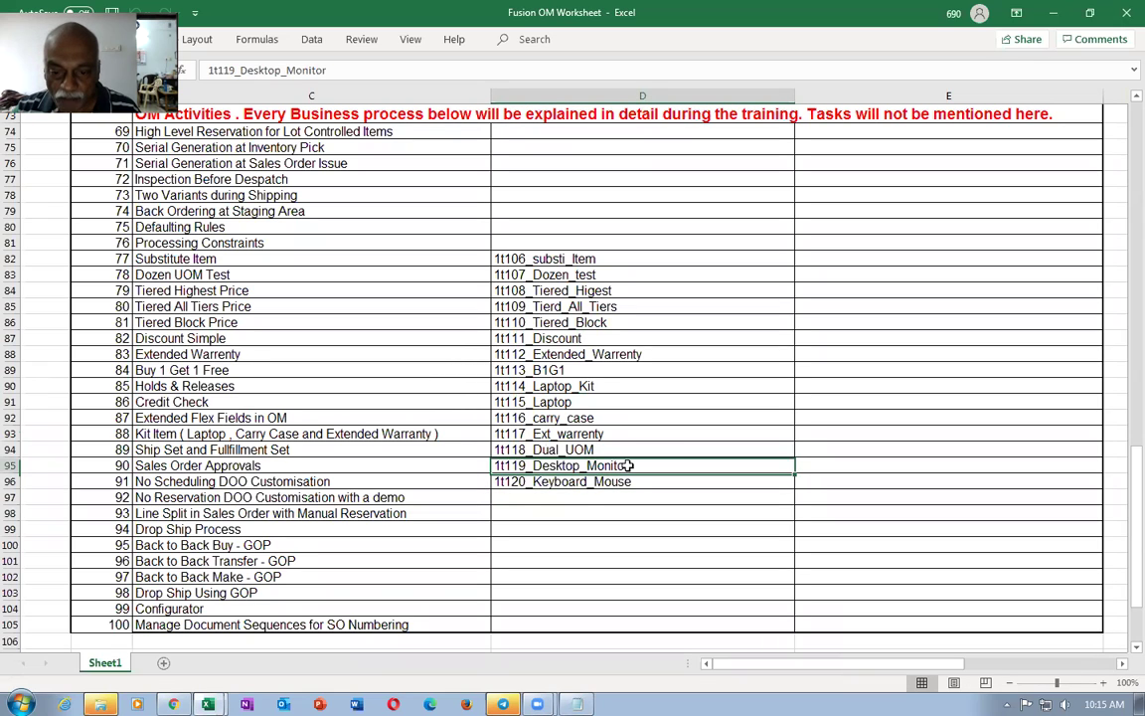
pyautogui.click(628, 481)
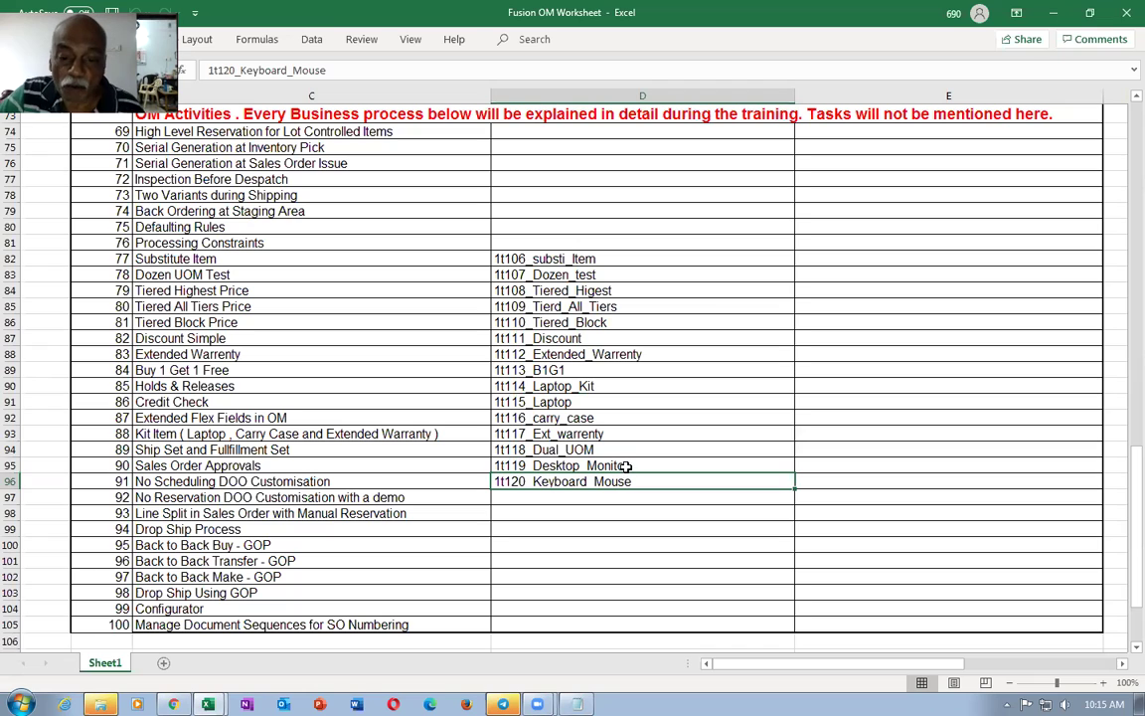
pyautogui.hotkey('alt', 'Tab')
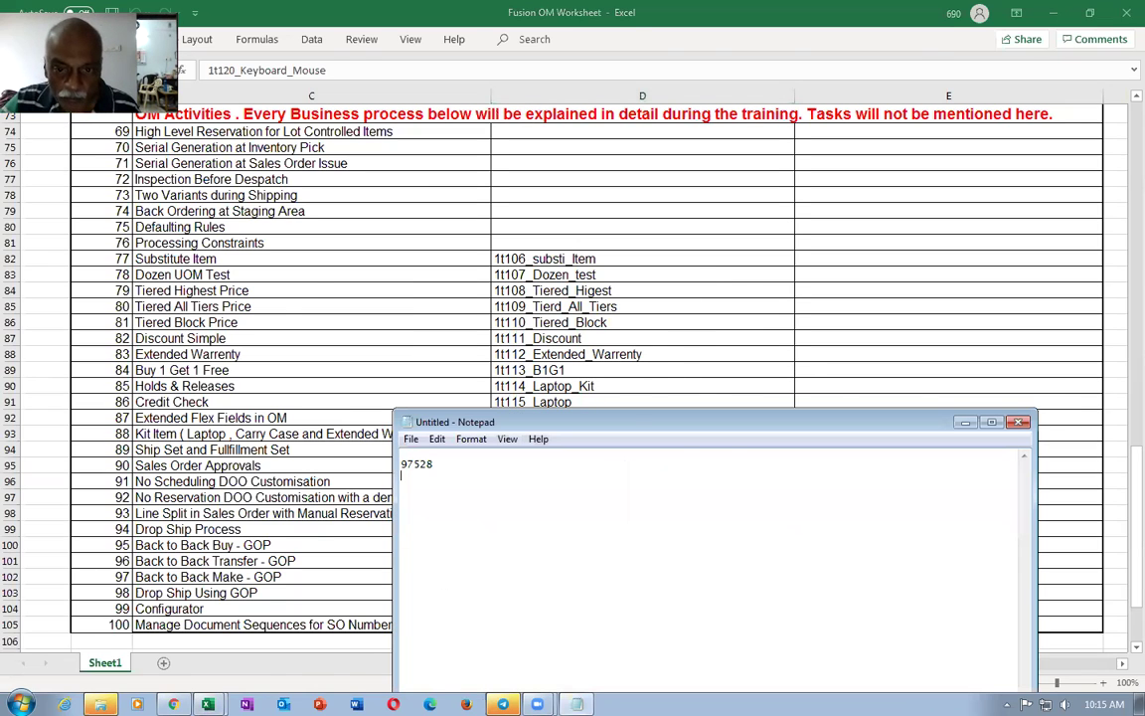
pyautogui.hotkey('alt', 'Tab')
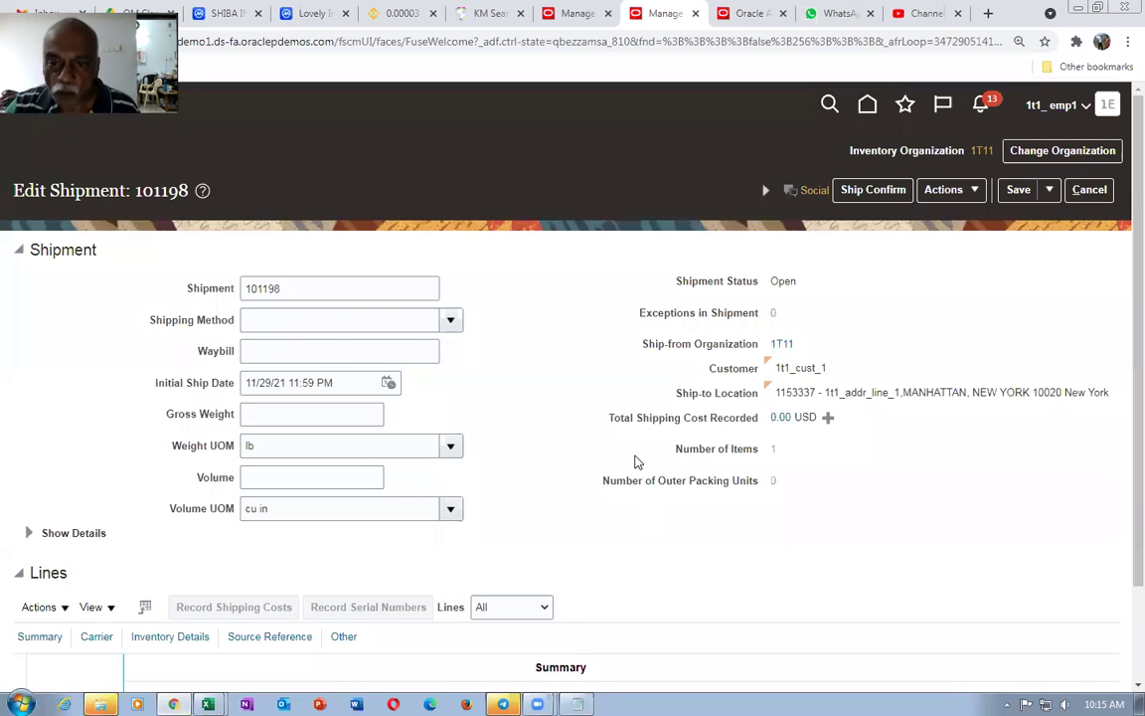
# Leave the shipment, search for it by number in Add to Shipment, and add the keyboard line to it, opening it for editing
pyautogui.click(1108, 191)
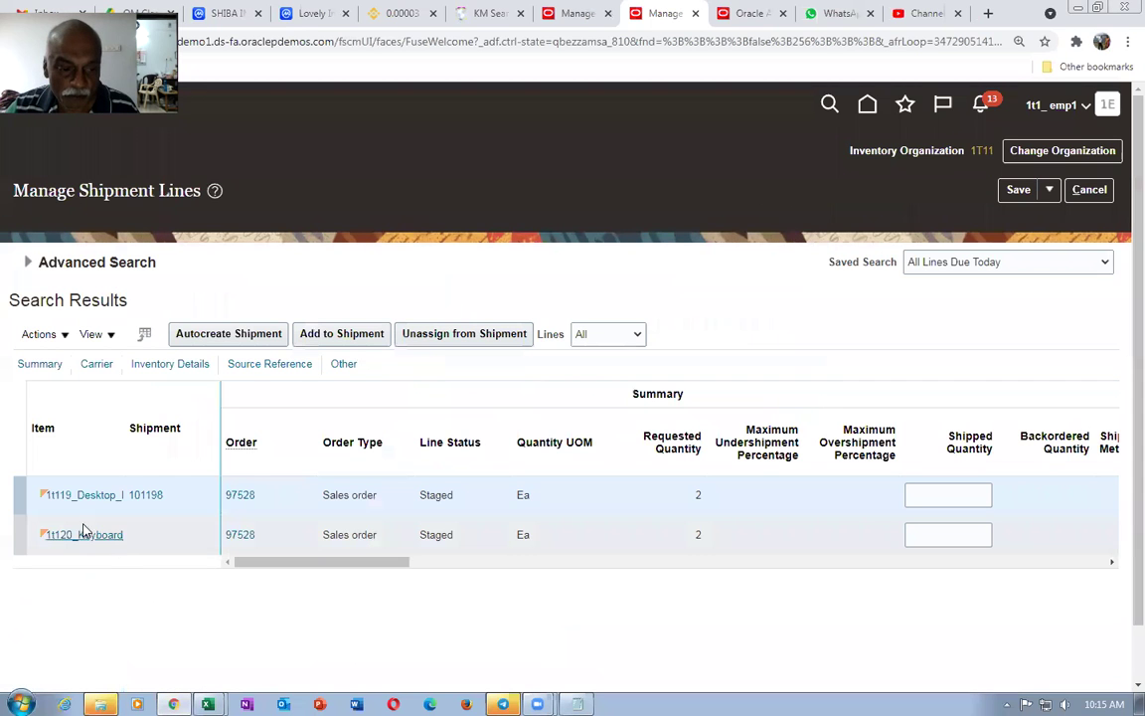
pyautogui.click(342, 334)
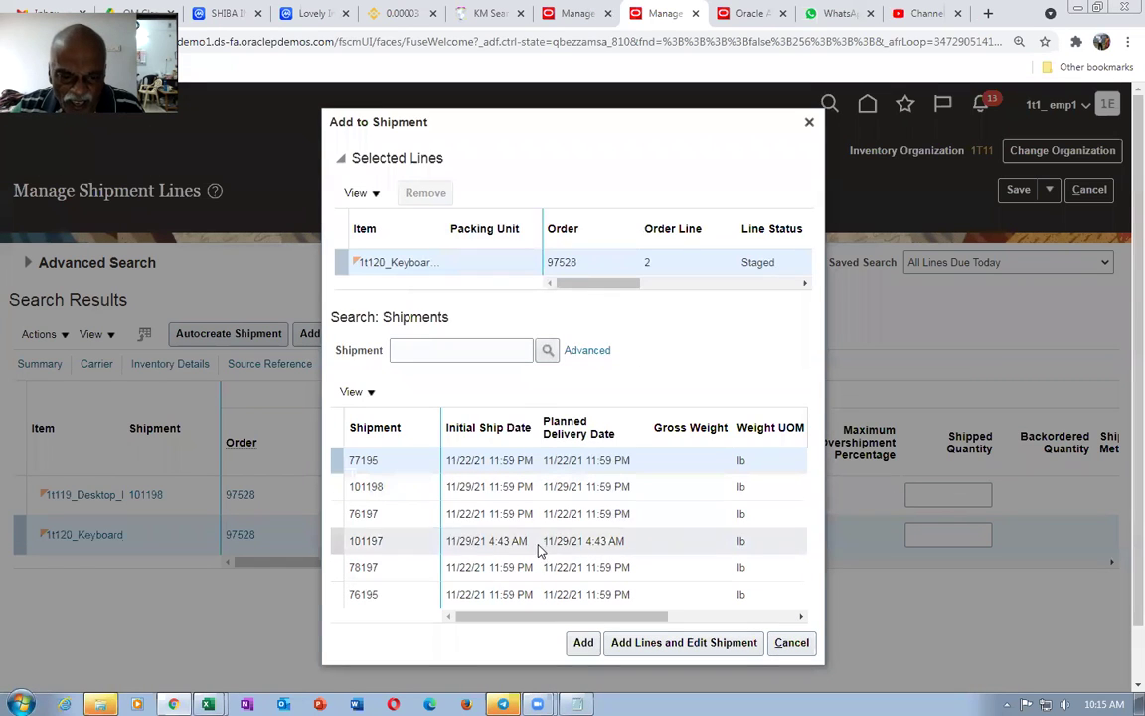
pyautogui.click(432, 352)
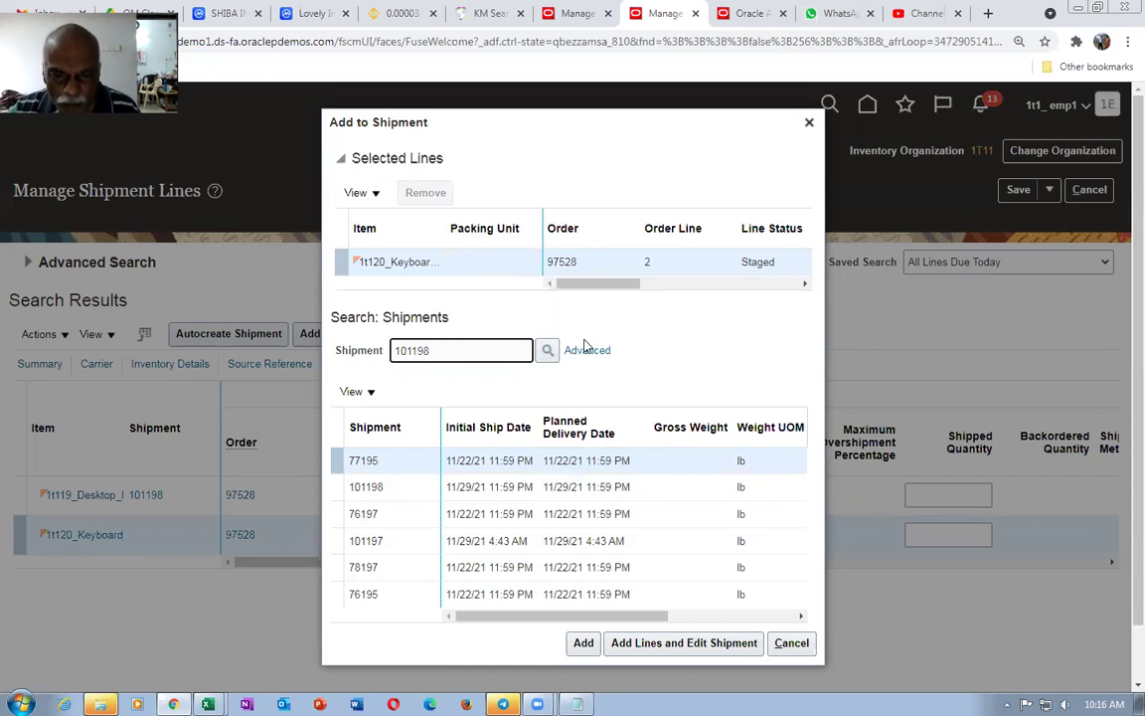
pyautogui.click(548, 352)
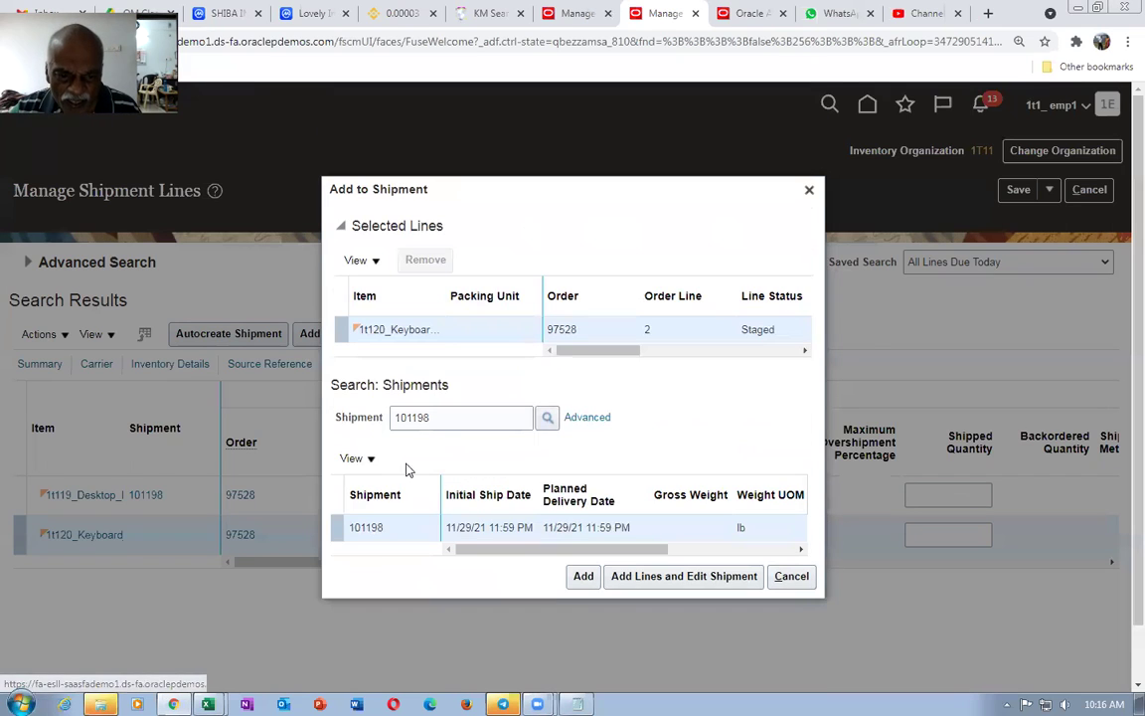
pyautogui.click(639, 577)
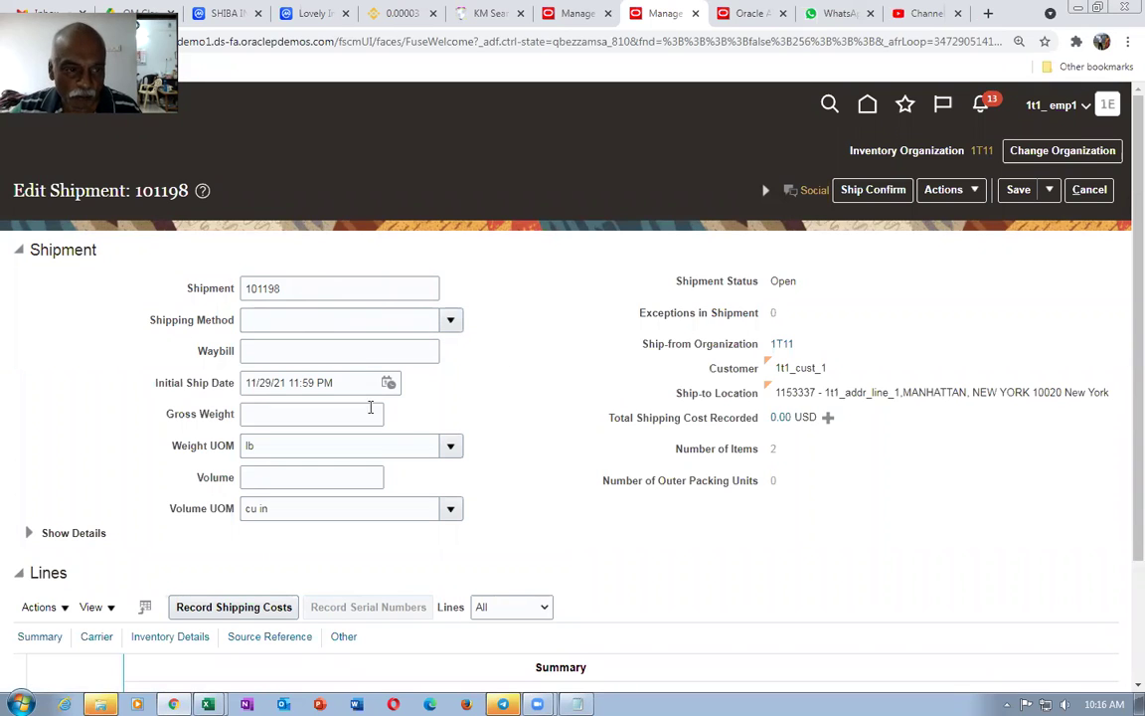
# Ship confirm the shipment containing both lines and accept the weight and volume warnings
pyautogui.click(873, 193)
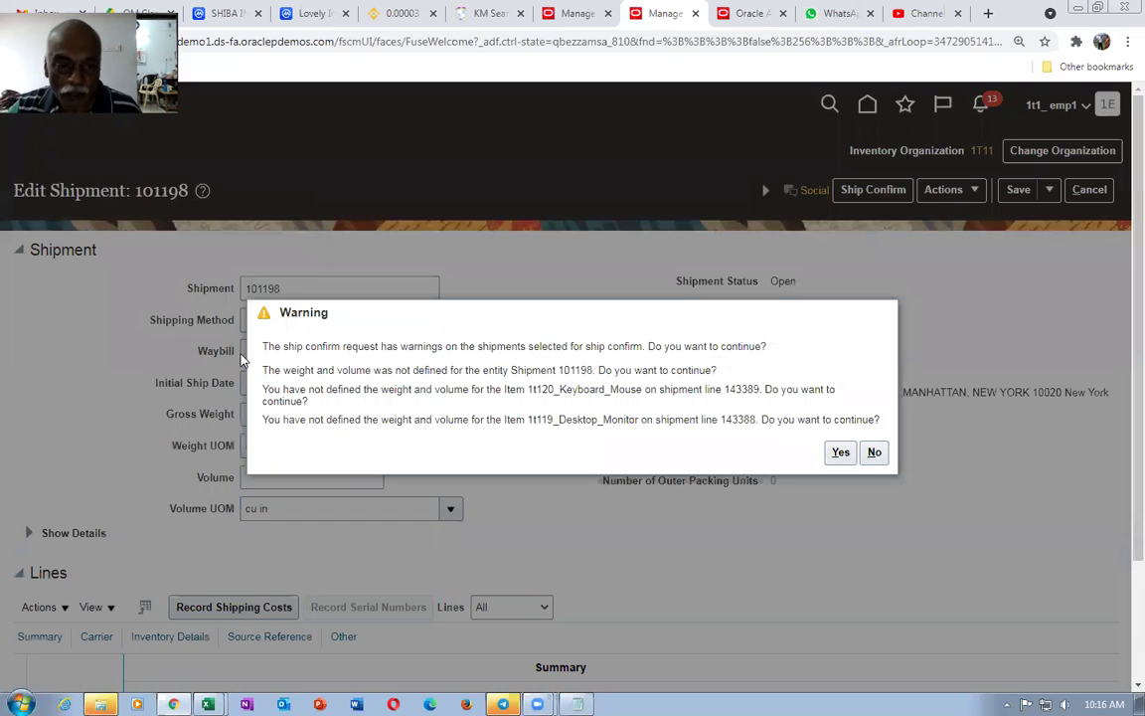
pyautogui.moveTo(335, 370); pyautogui.dragTo(550, 439)
pyautogui.click(841, 453)
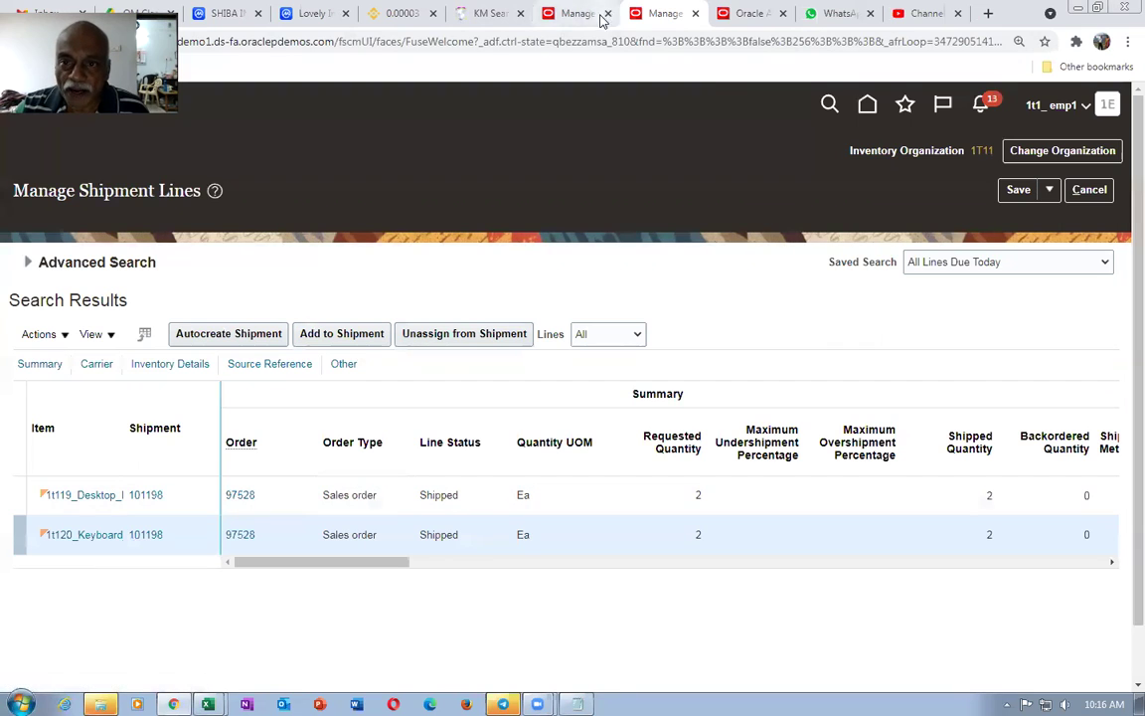
# Open Scheduled Processes from the home page's Tools area and enlarge the process list to review the shipping jobs
pyautogui.click(869, 106)
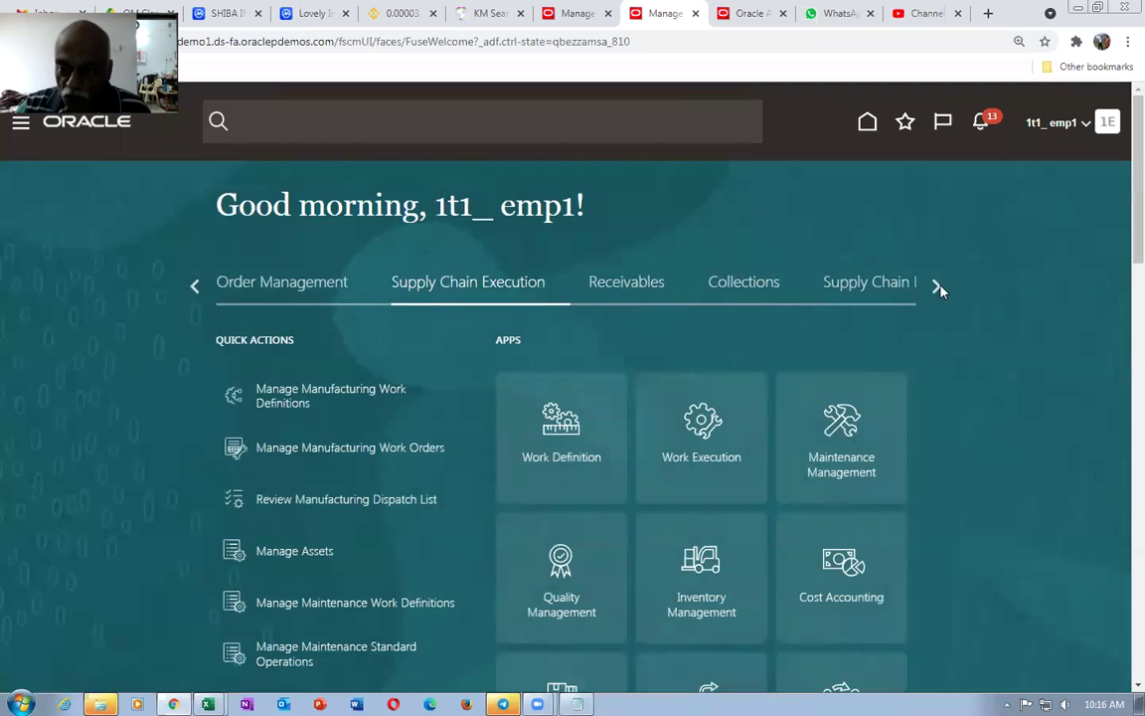
pyautogui.click(938, 287)
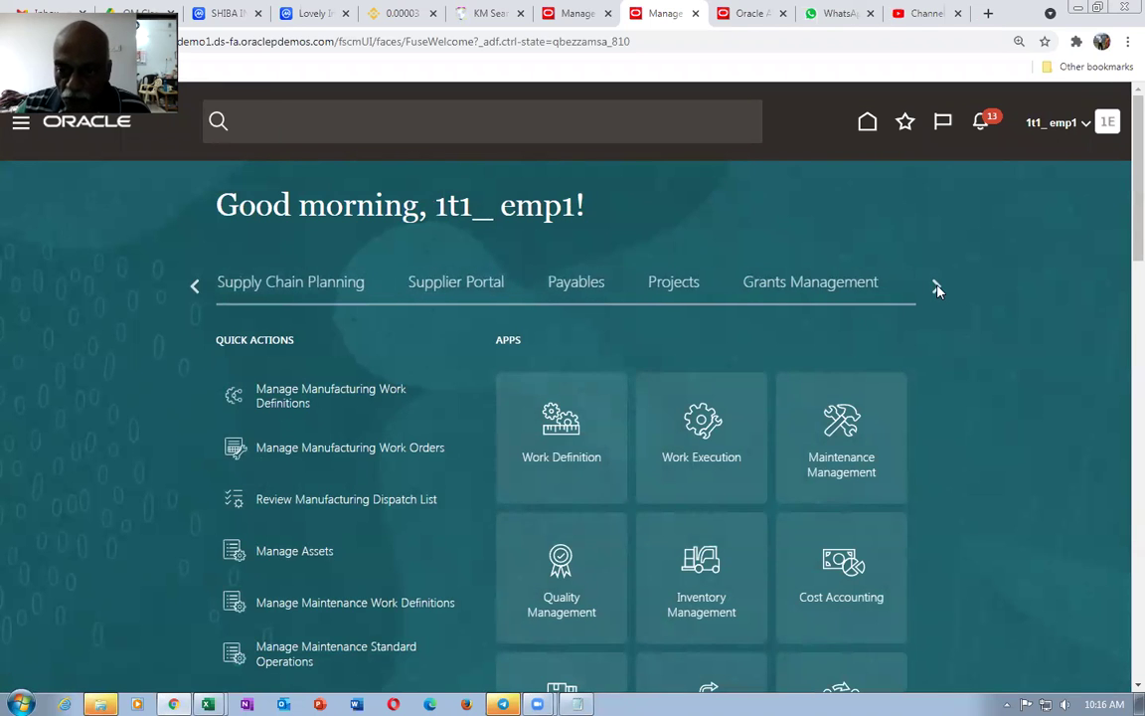
pyautogui.click(937, 288)
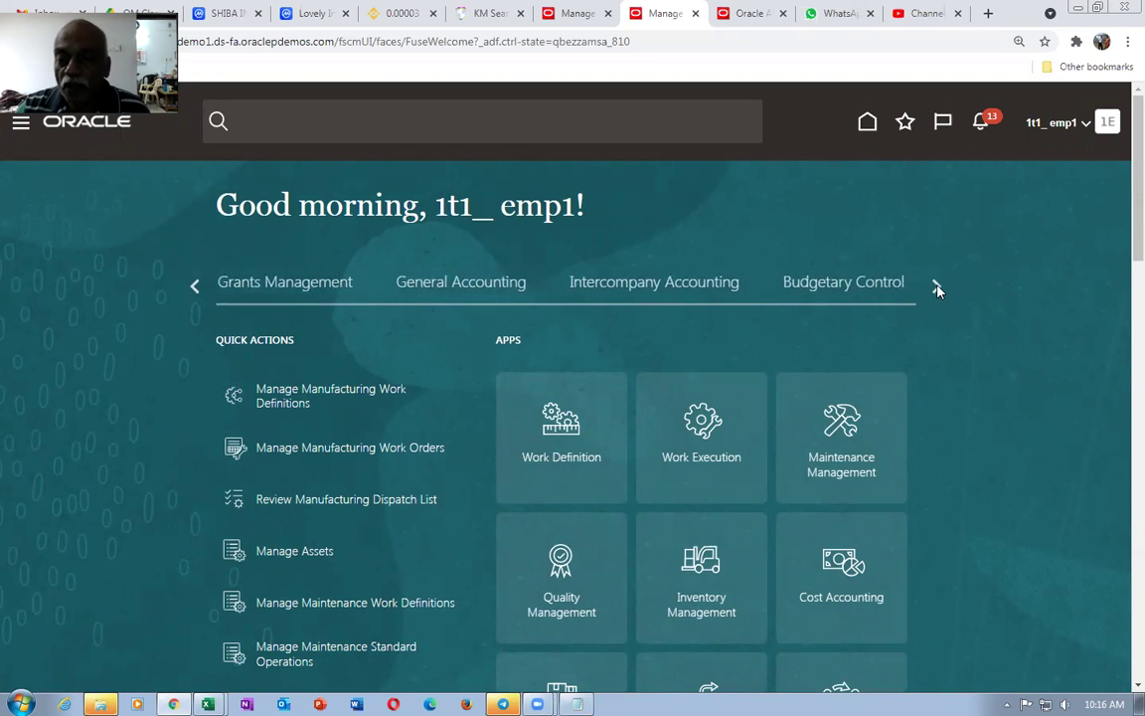
pyautogui.click(937, 288)
pyautogui.click(937, 288)
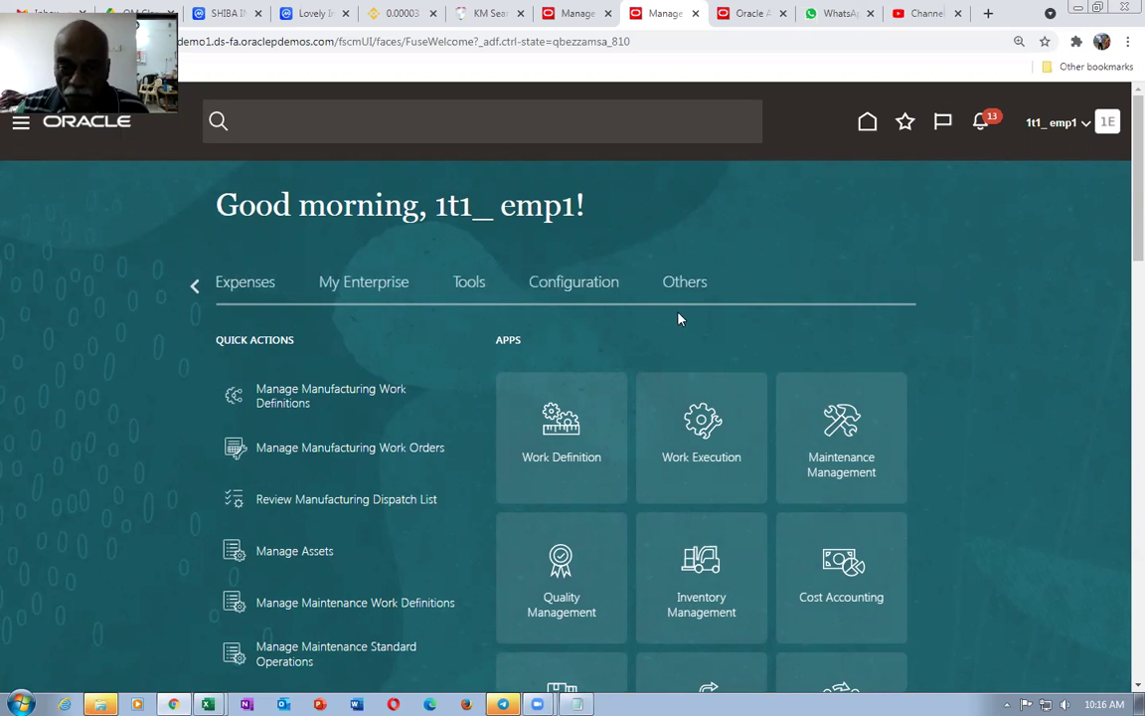
pyautogui.click(465, 286)
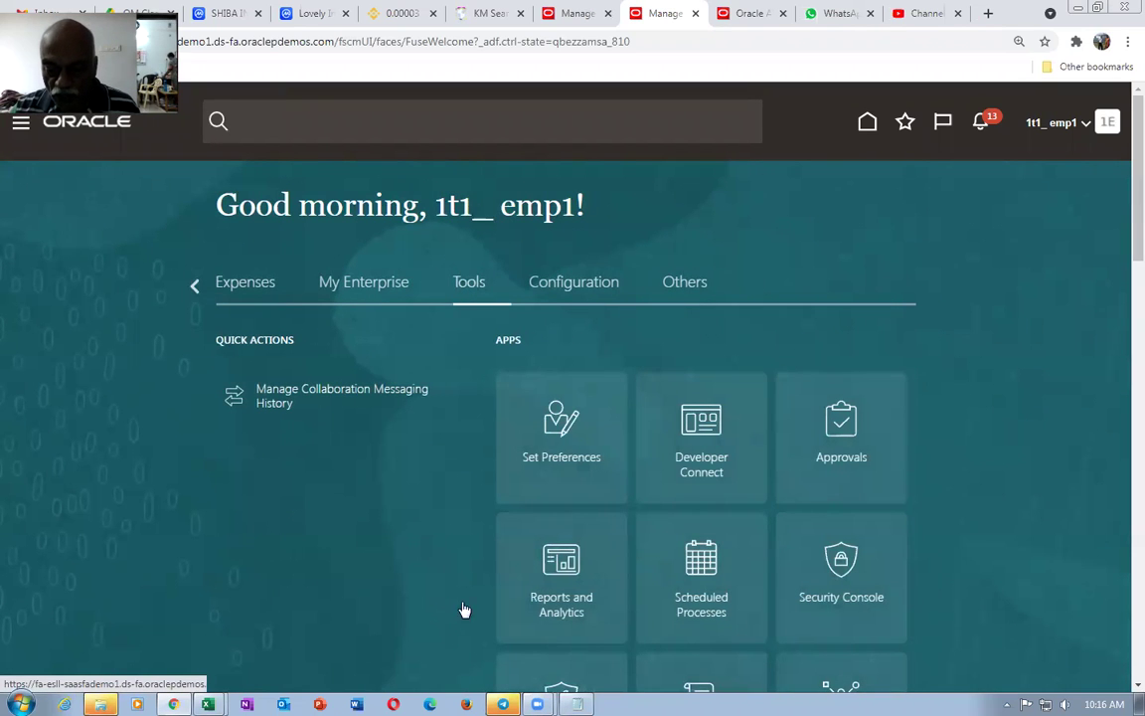
pyautogui.click(688, 584)
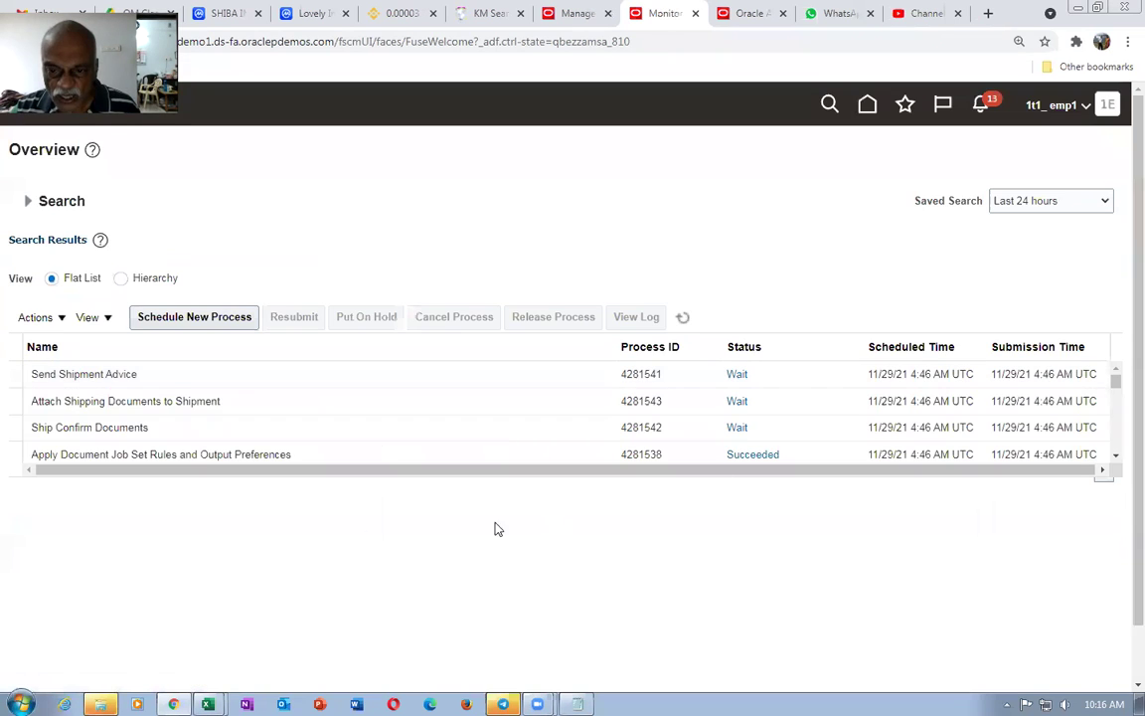
pyautogui.moveTo(312, 479); pyautogui.dragTo(325, 554)
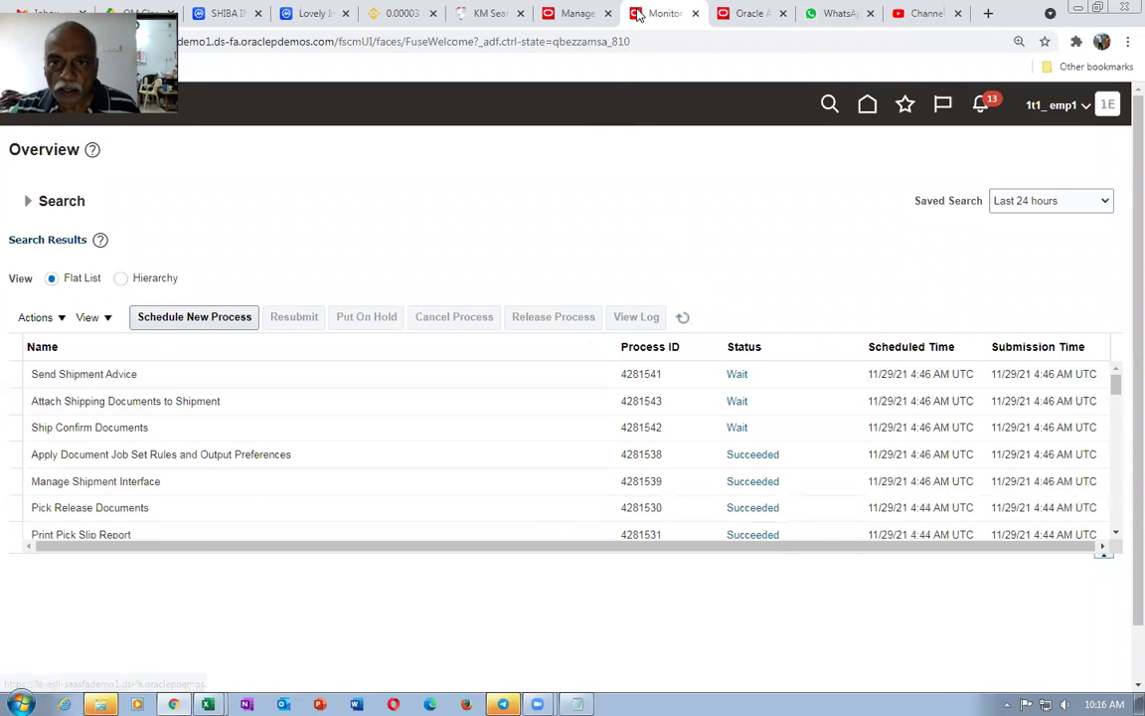
# Return to the sales order's browser tab and check the Status column of its fulfillment lines
pyautogui.click(576, 14)
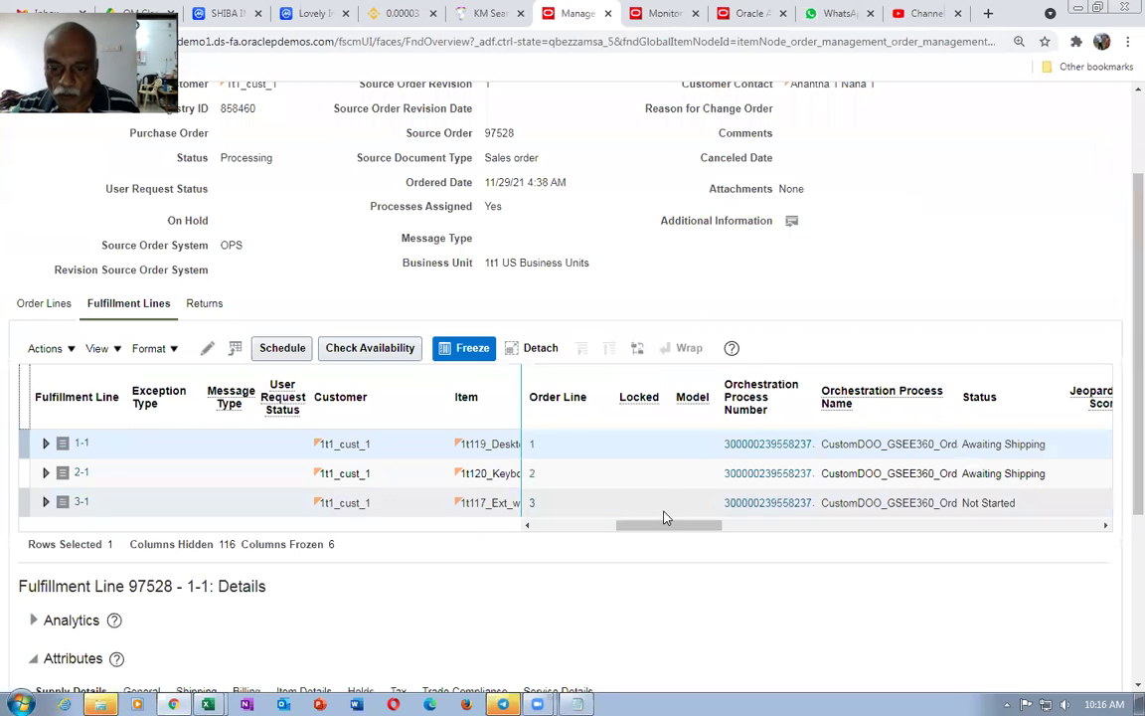
pyautogui.moveTo(659, 527); pyautogui.dragTo(723, 532)
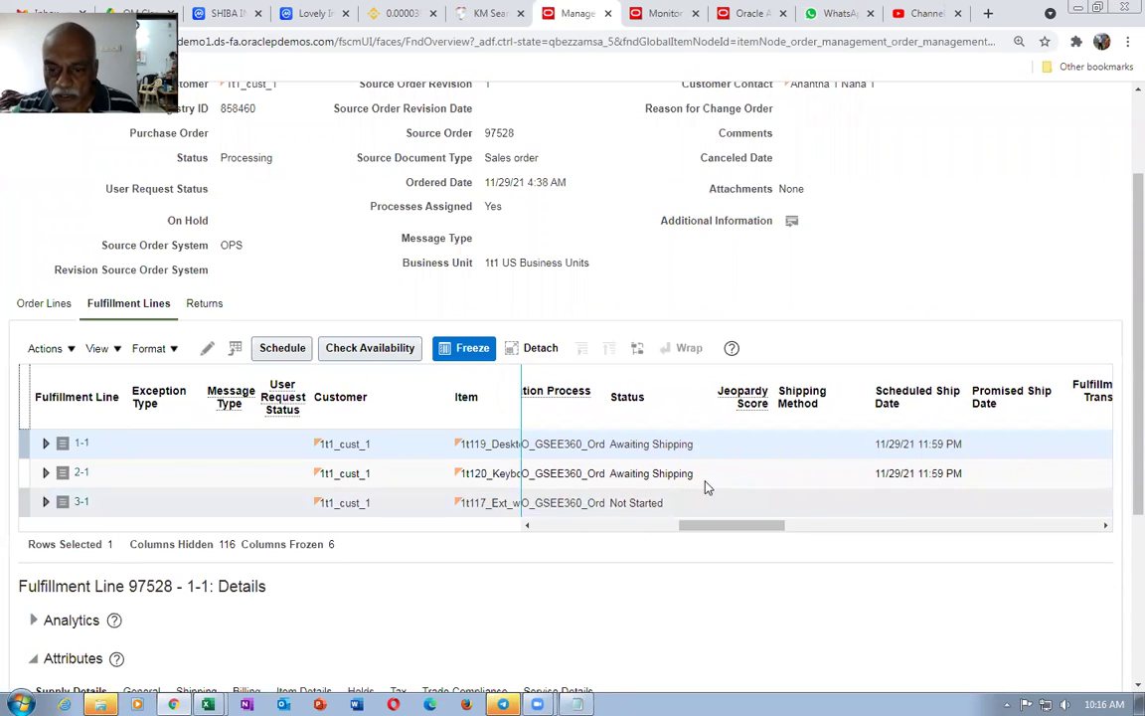
pyautogui.scroll(2, 1122, 229)
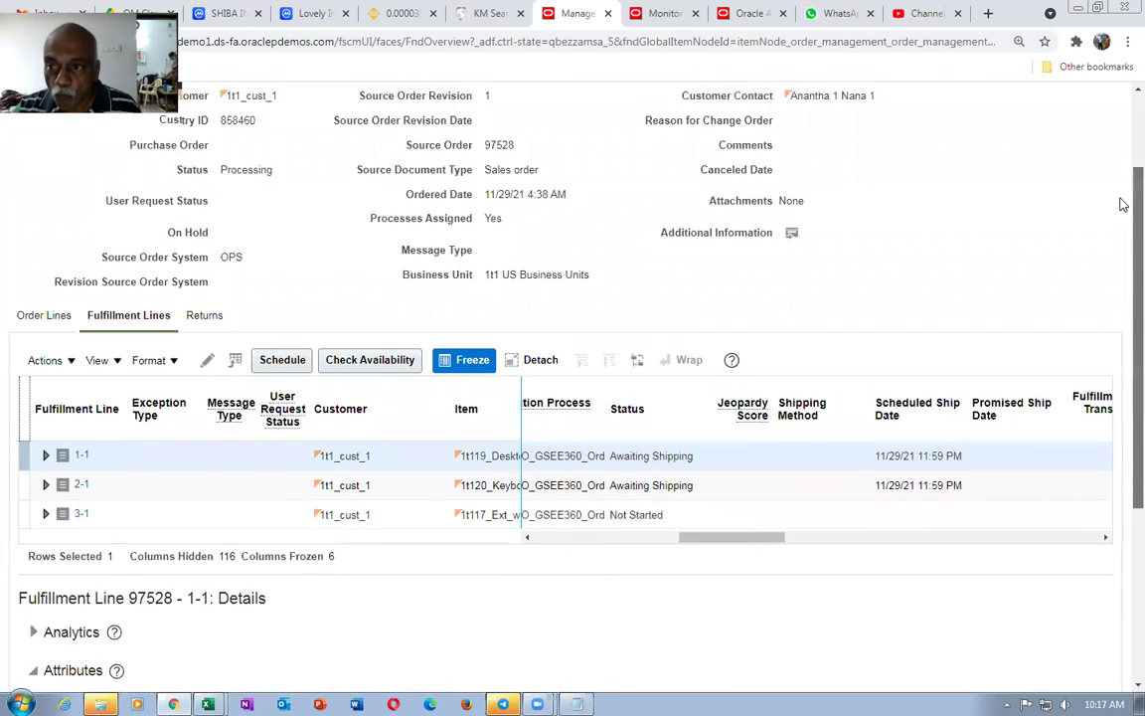
# Refresh the sales order repeatedly, checking the Status column of its fulfillment lines each time, and close the order back to the Order Management overview
pyautogui.click(1034, 125)
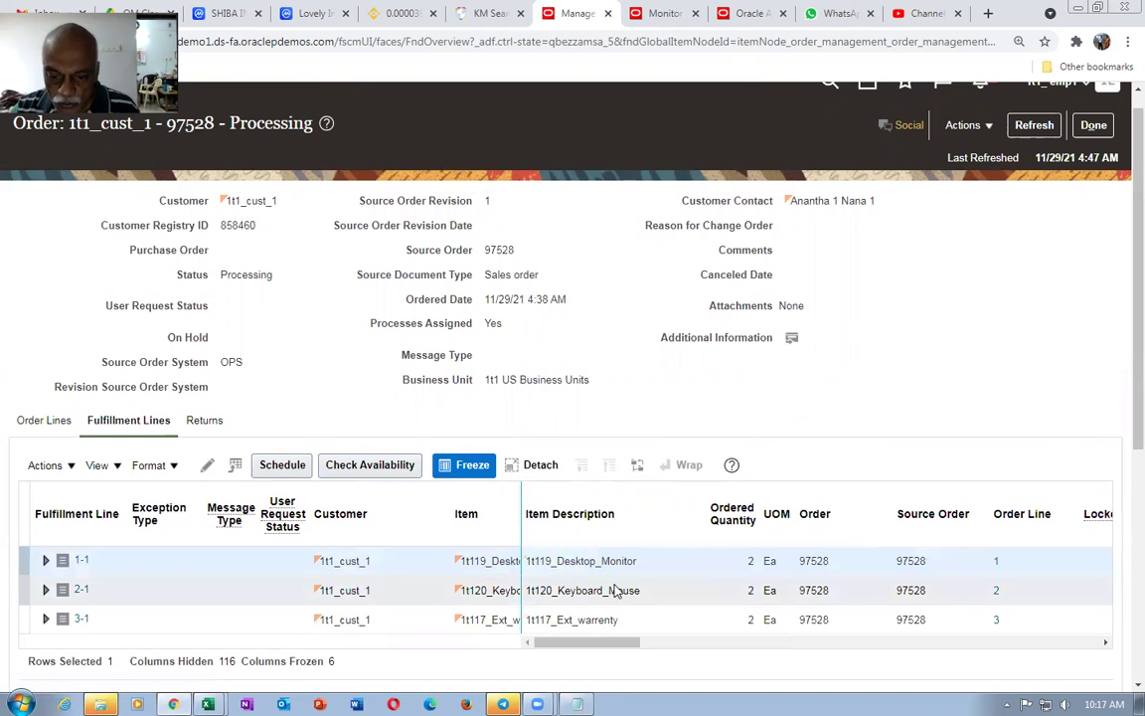
pyautogui.moveTo(591, 642); pyautogui.dragTo(691, 648)
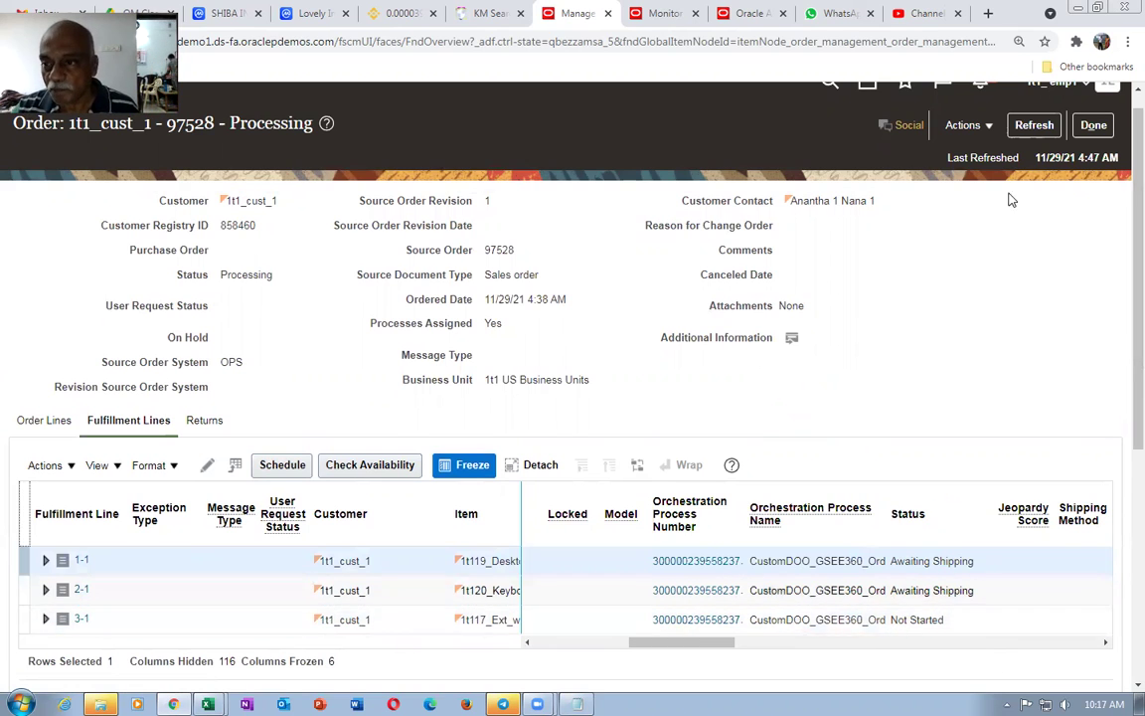
pyautogui.click(1033, 124)
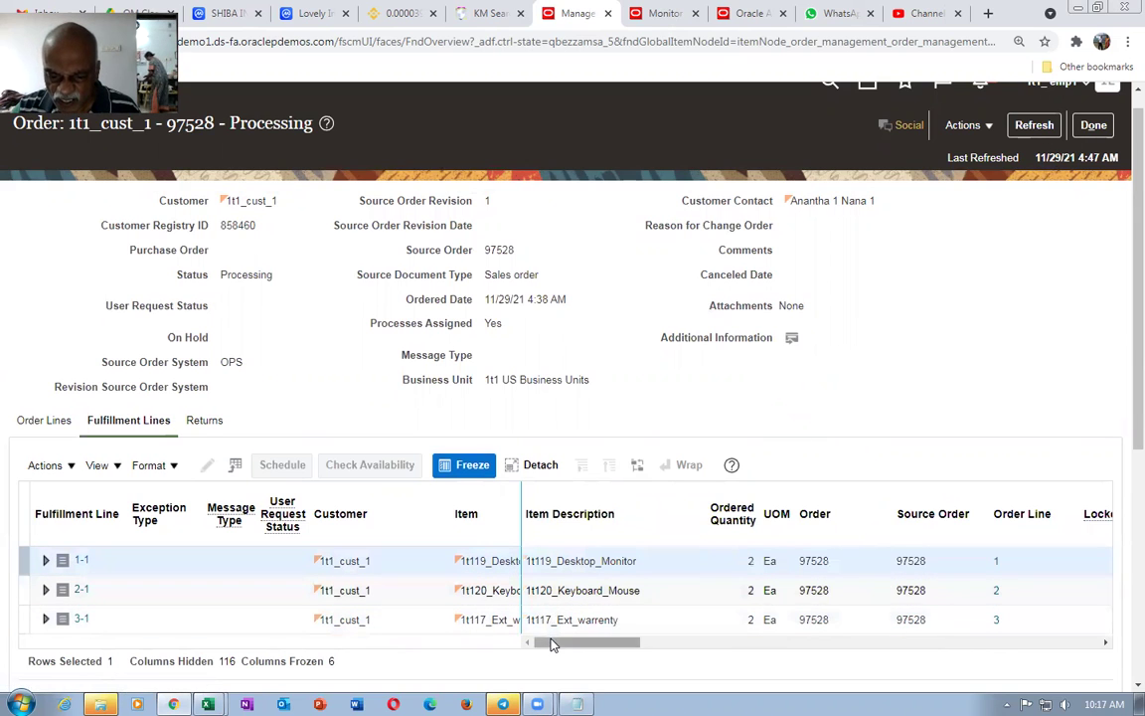
pyautogui.moveTo(553, 644); pyautogui.dragTo(645, 653)
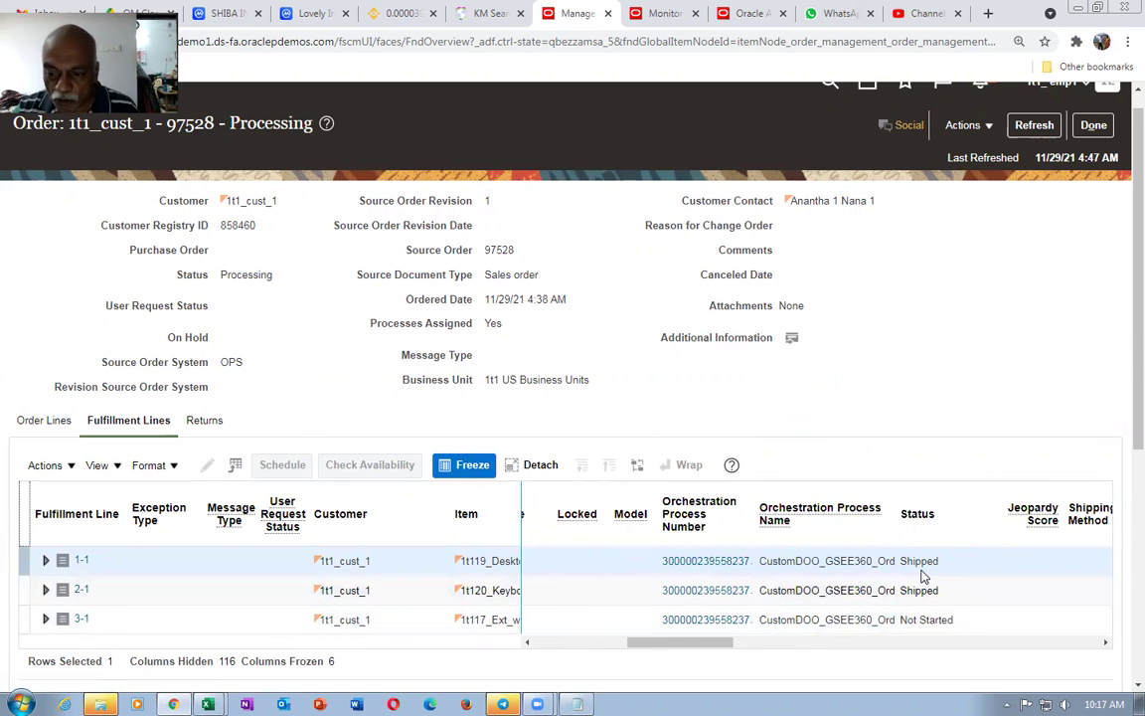
pyautogui.click(1045, 128)
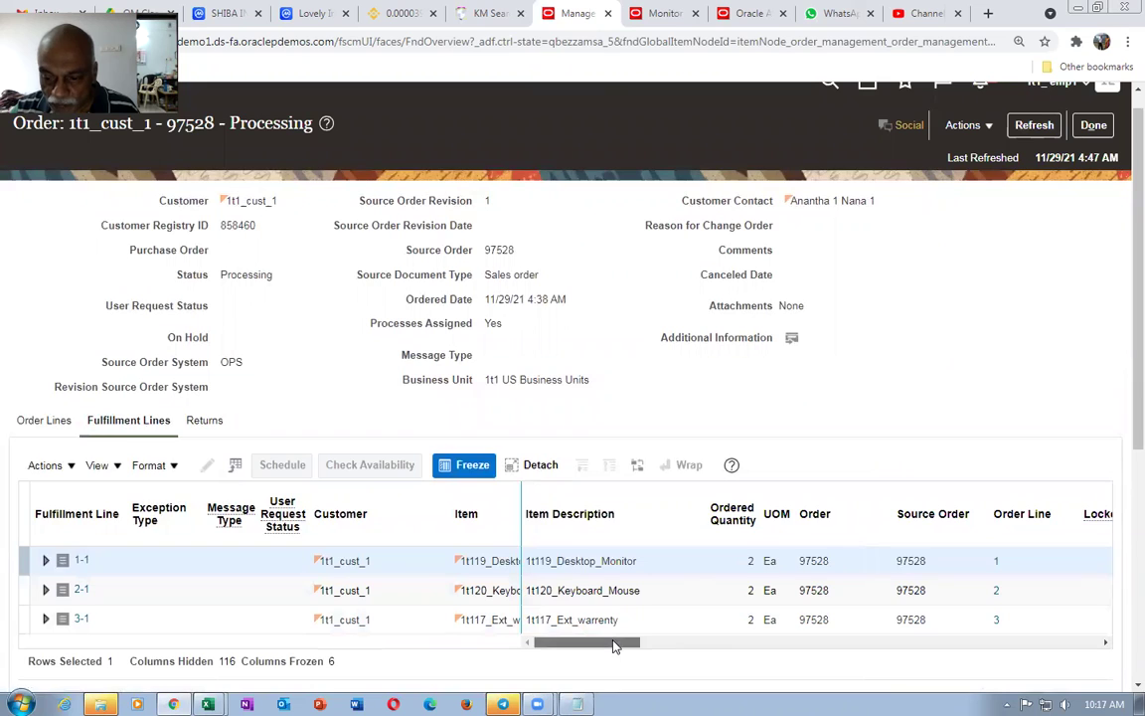
pyautogui.moveTo(614, 645); pyautogui.dragTo(706, 642)
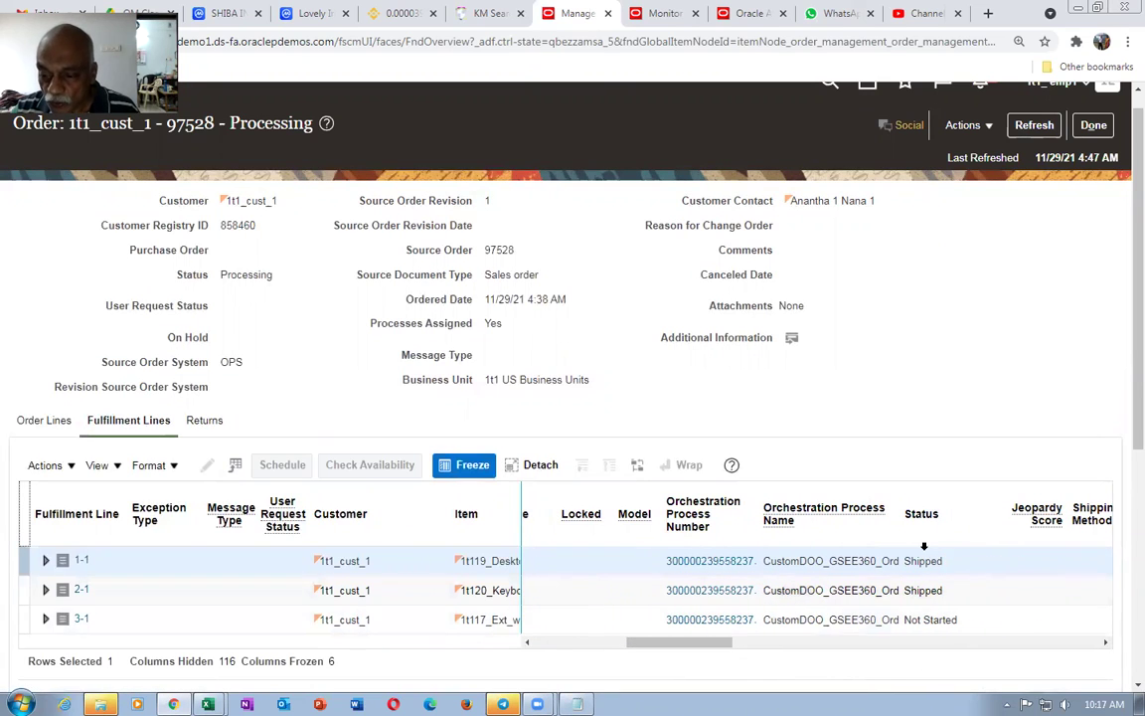
pyautogui.click(1034, 125)
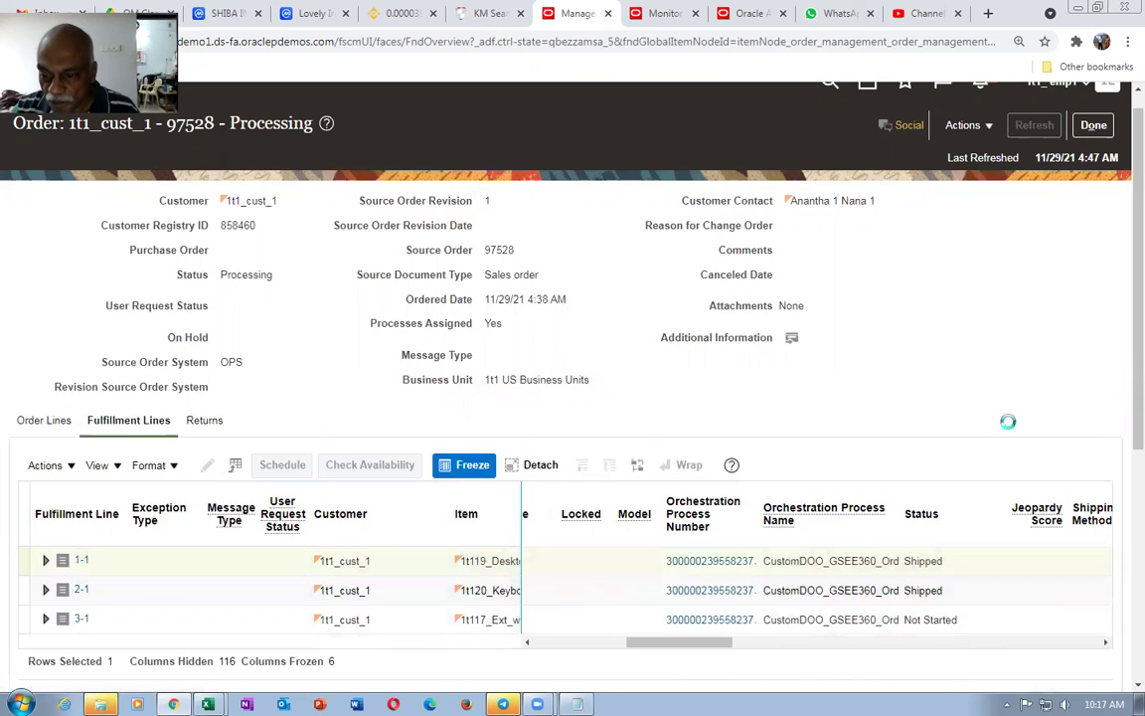
pyautogui.moveTo(578, 644); pyautogui.dragTo(694, 647)
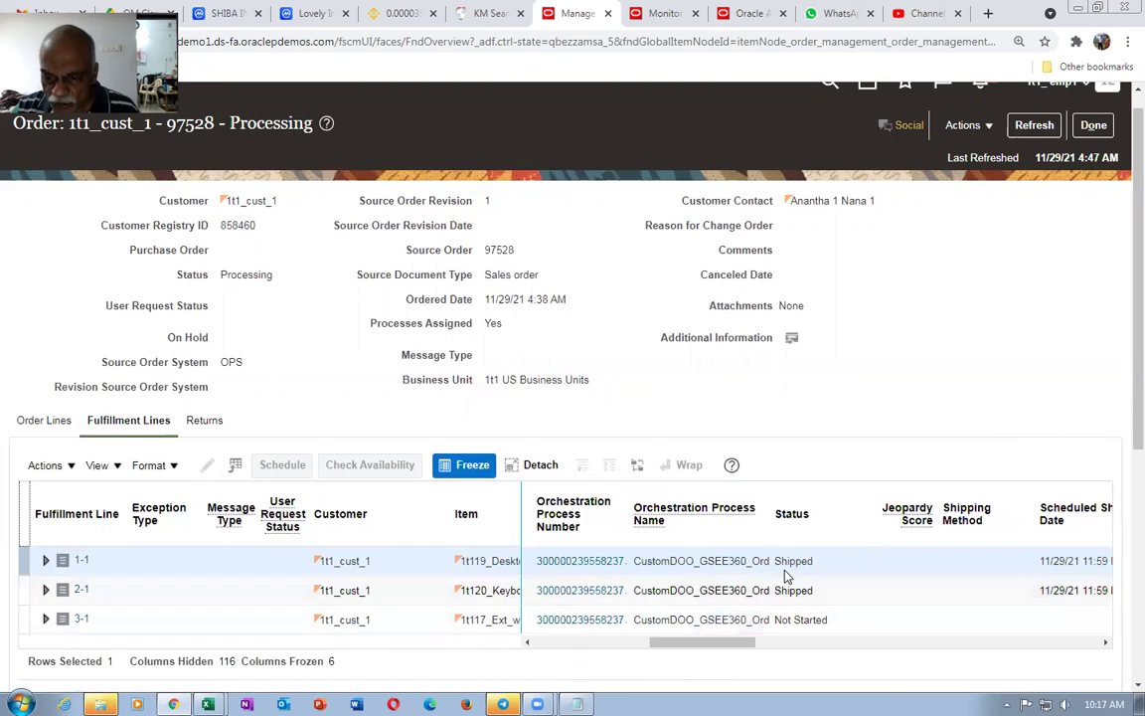
pyautogui.click(1034, 125)
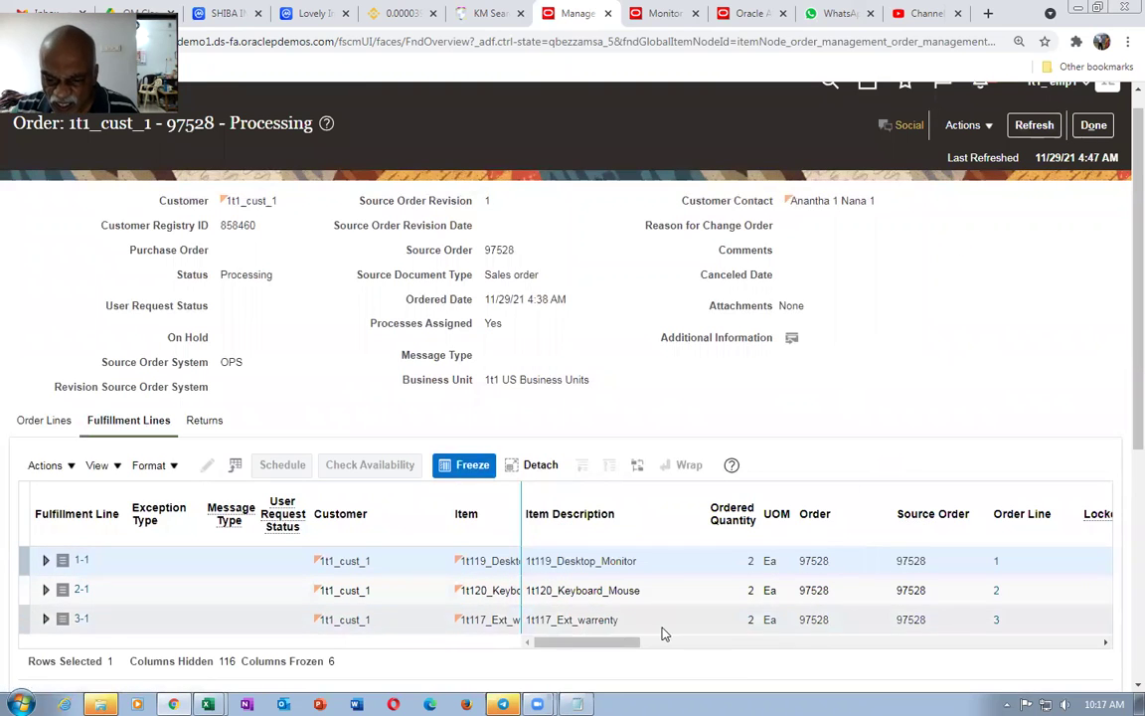
pyautogui.moveTo(636, 644); pyautogui.dragTo(750, 625)
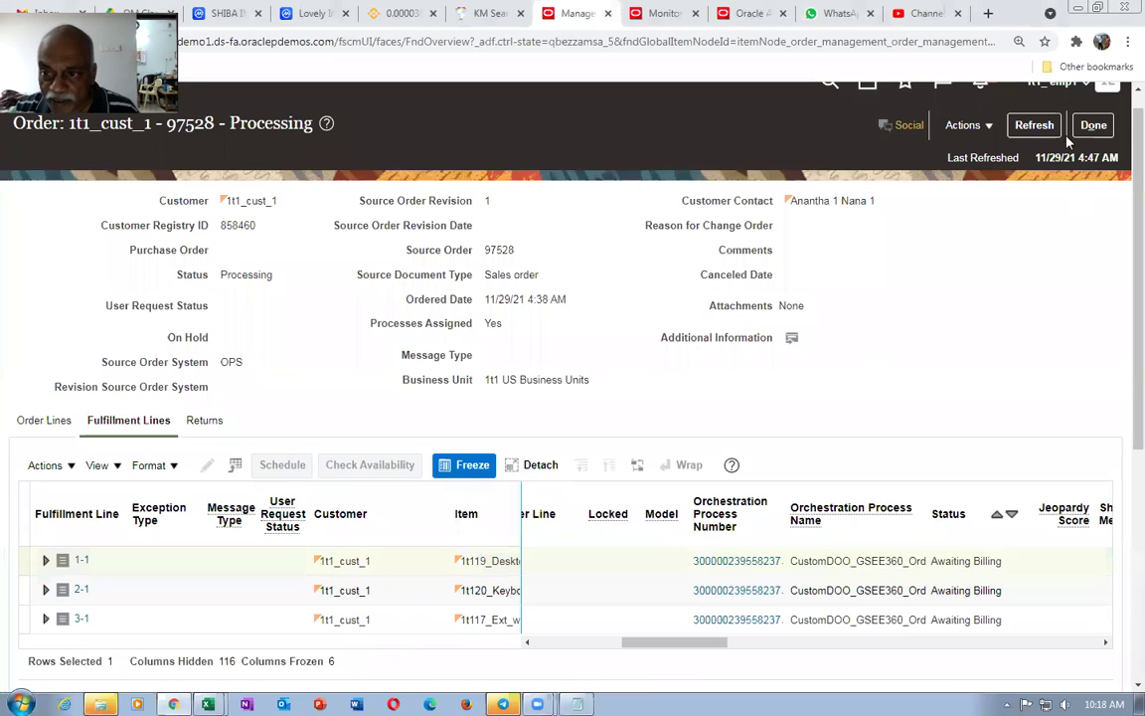
pyautogui.click(1033, 124)
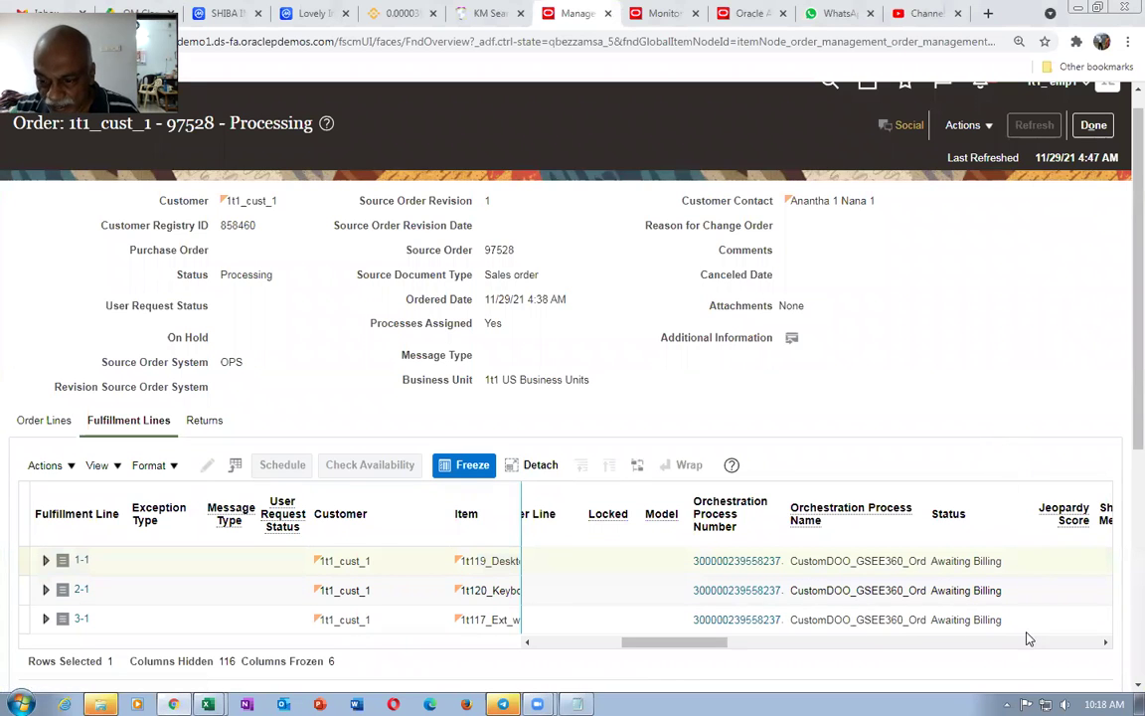
pyautogui.moveTo(600, 646); pyautogui.dragTo(704, 649)
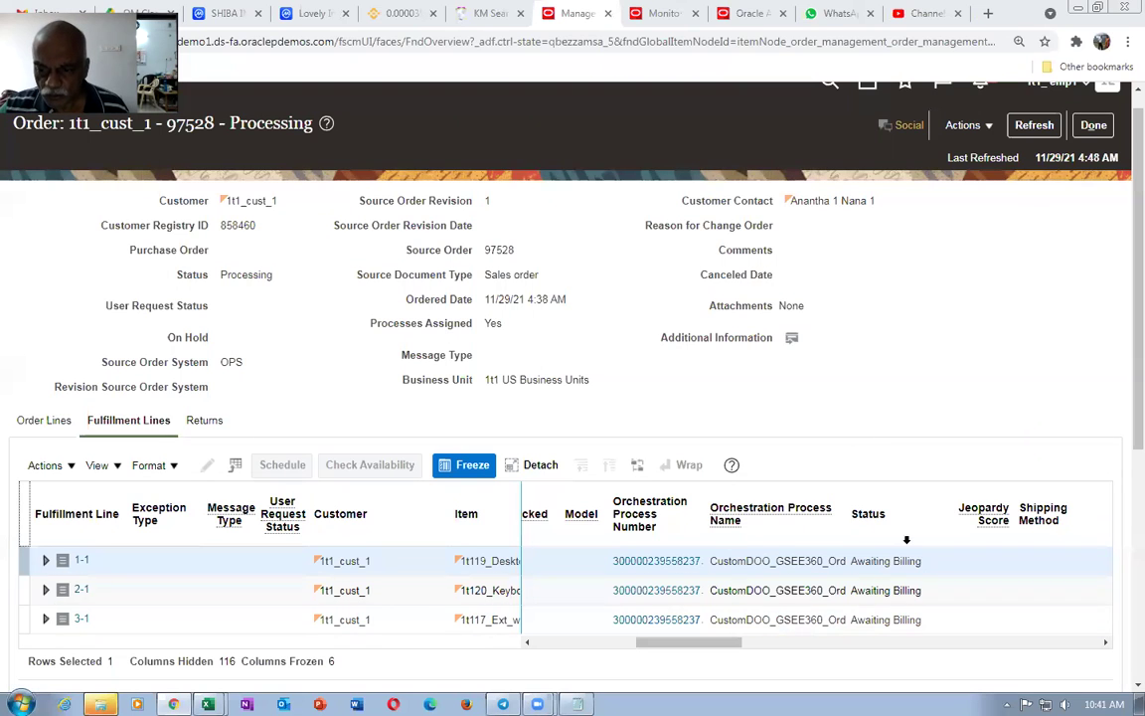
pyautogui.click(1093, 127)
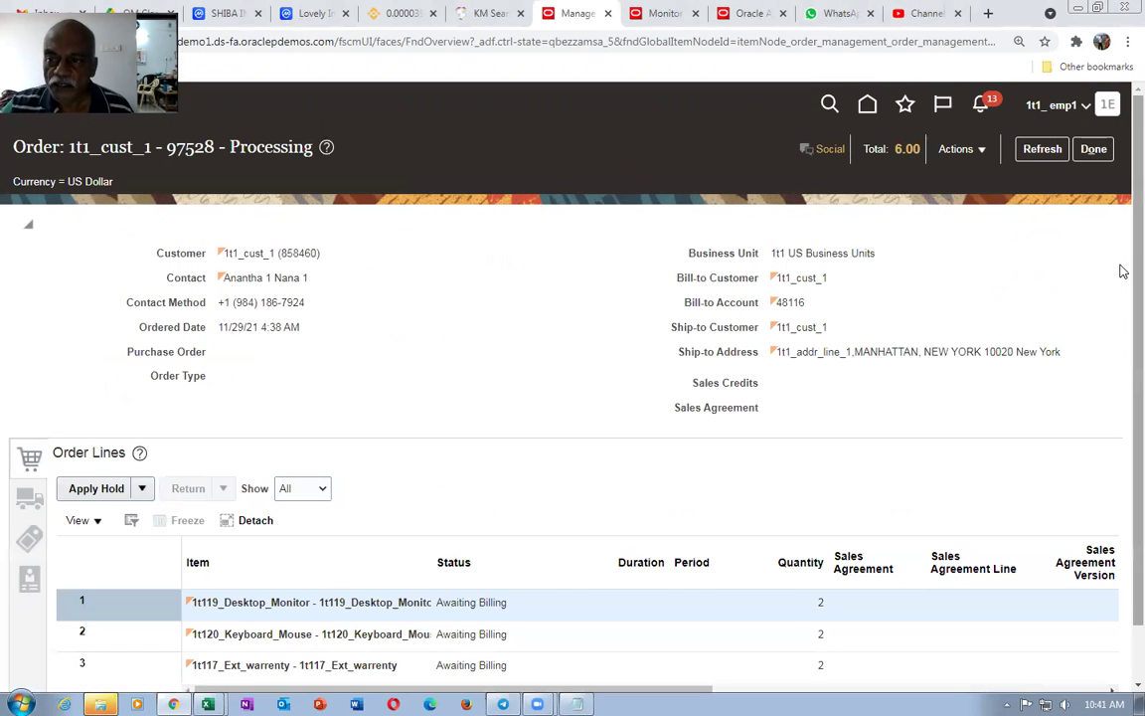
pyautogui.click(1093, 149)
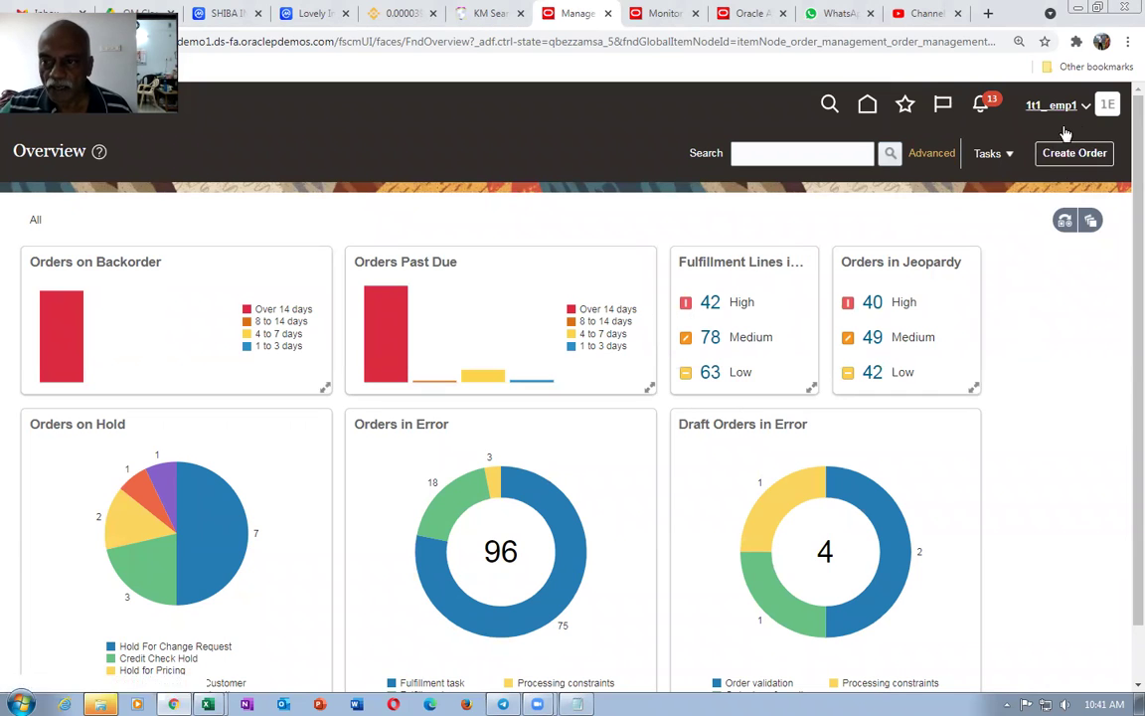
# Start a new sales order with business unit 1t1 US Business Units and customer 1t1_cust_1
pyautogui.click(1072, 155)
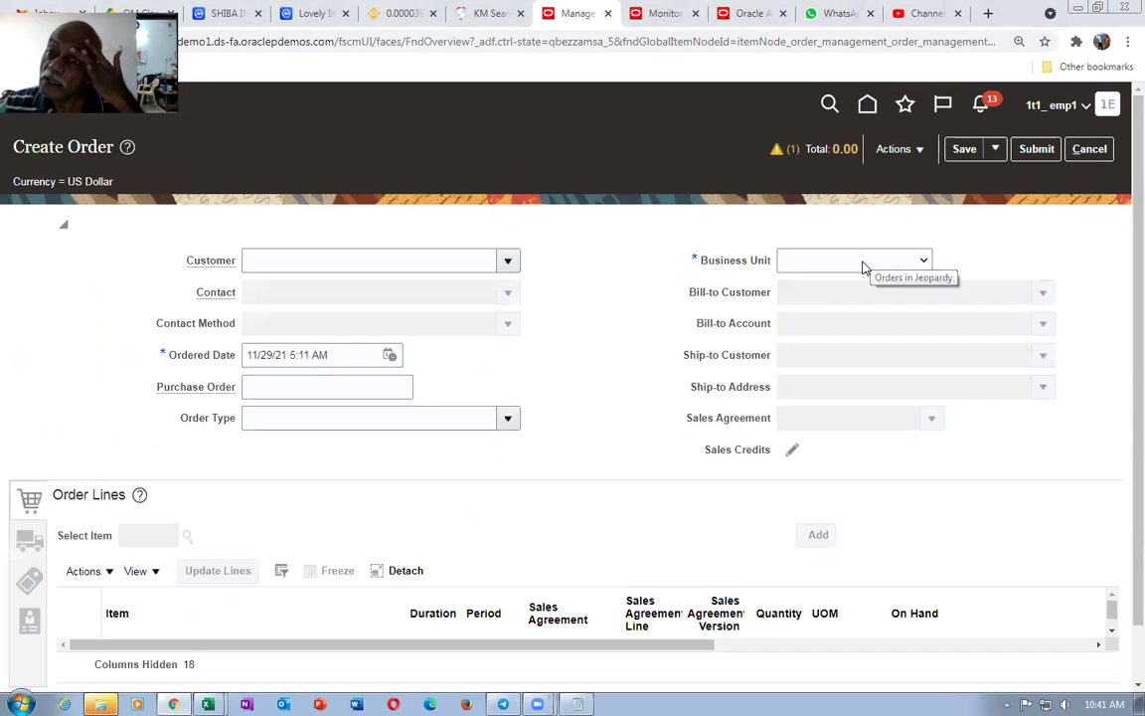
pyautogui.click(862, 261)
pyautogui.click(795, 289)
pyautogui.click(367, 260)
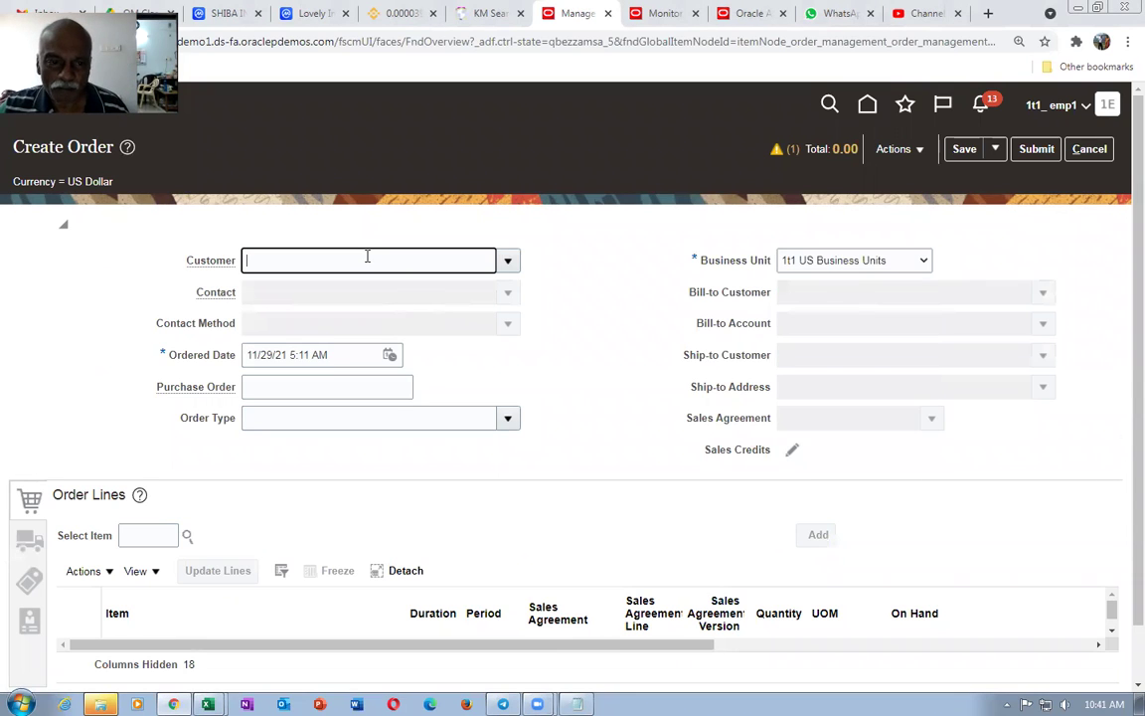
pyautogui.write('1t1')
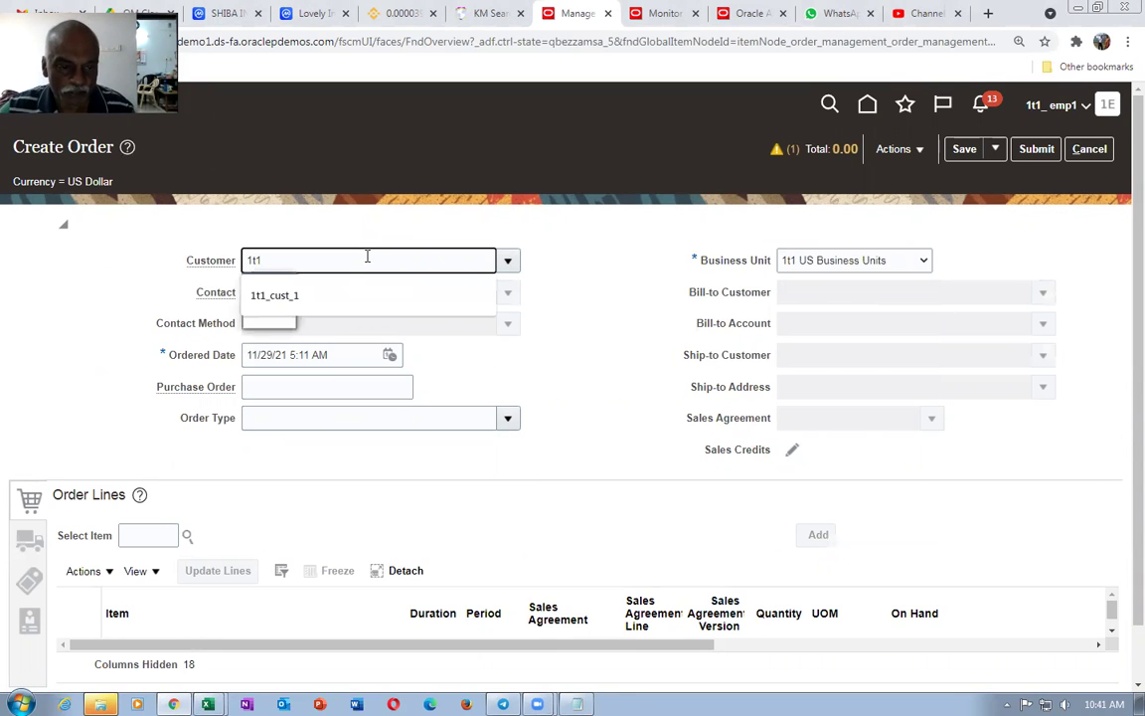
pyautogui.click(309, 293)
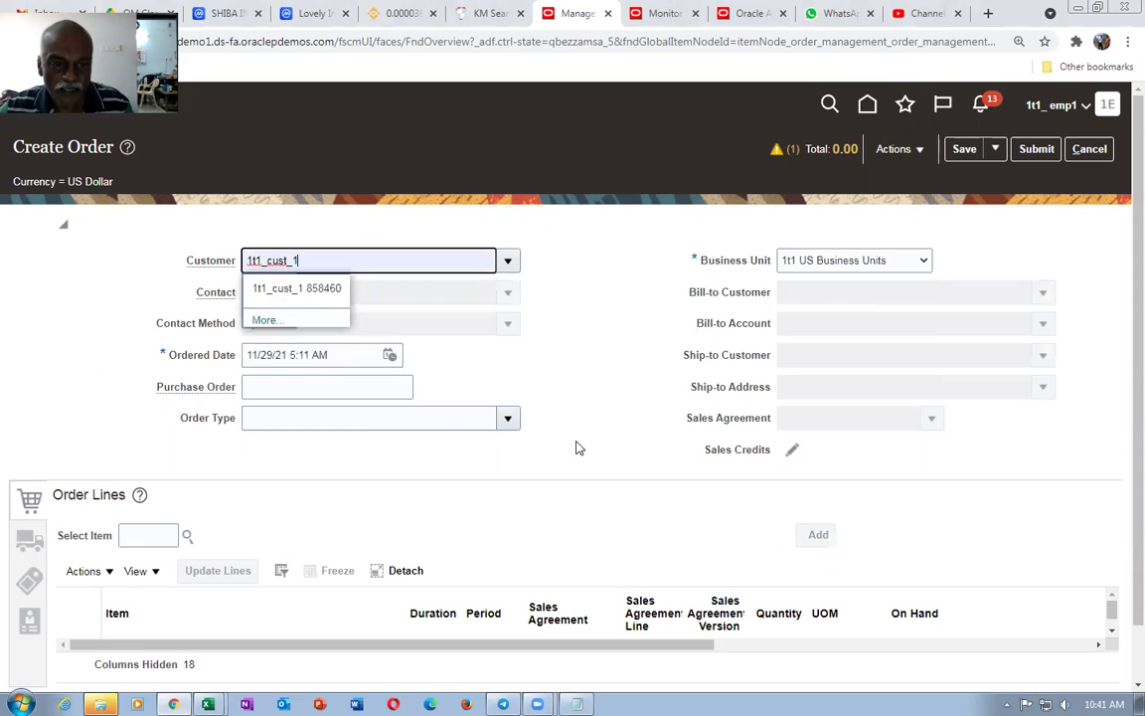
# Add one 1t120_Keyboard_Mouse to the new order's lines
pyautogui.click(162, 538)
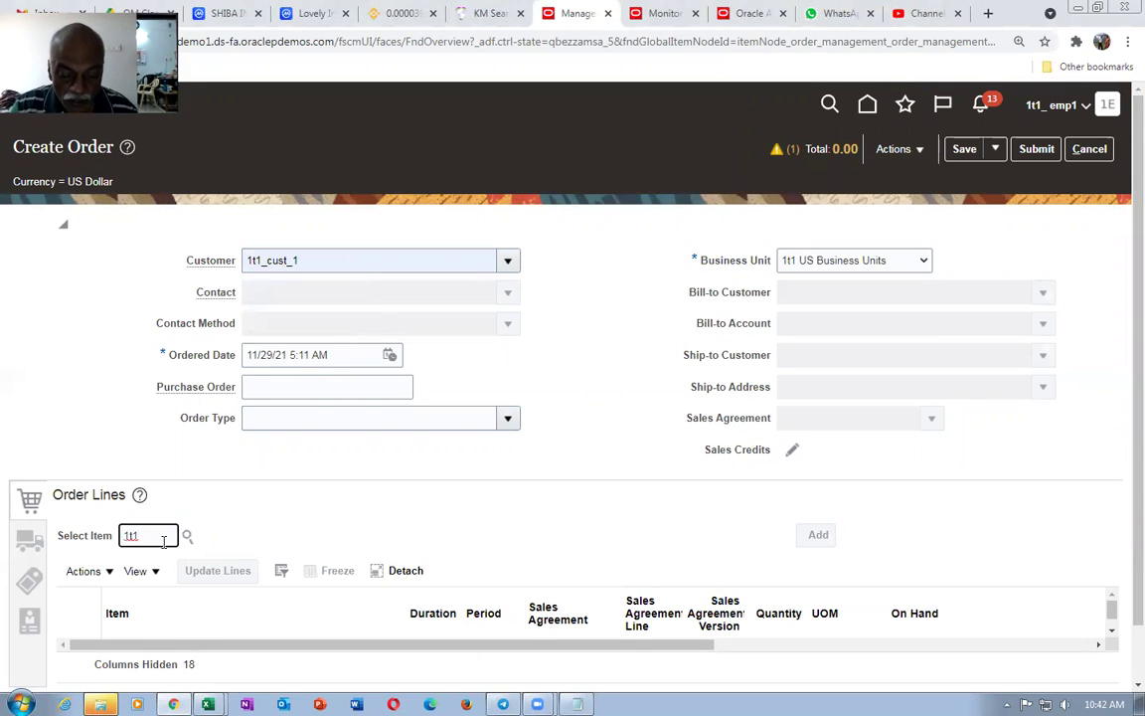
pyautogui.write('1t120_Key')
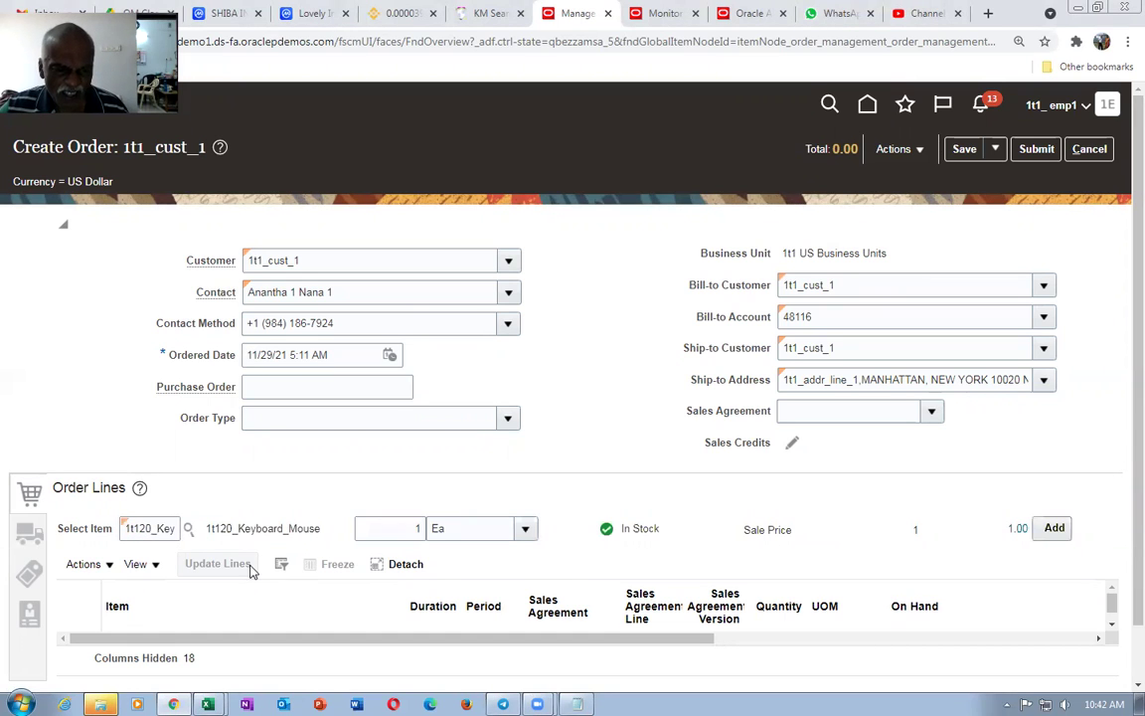
pyautogui.click(1054, 528)
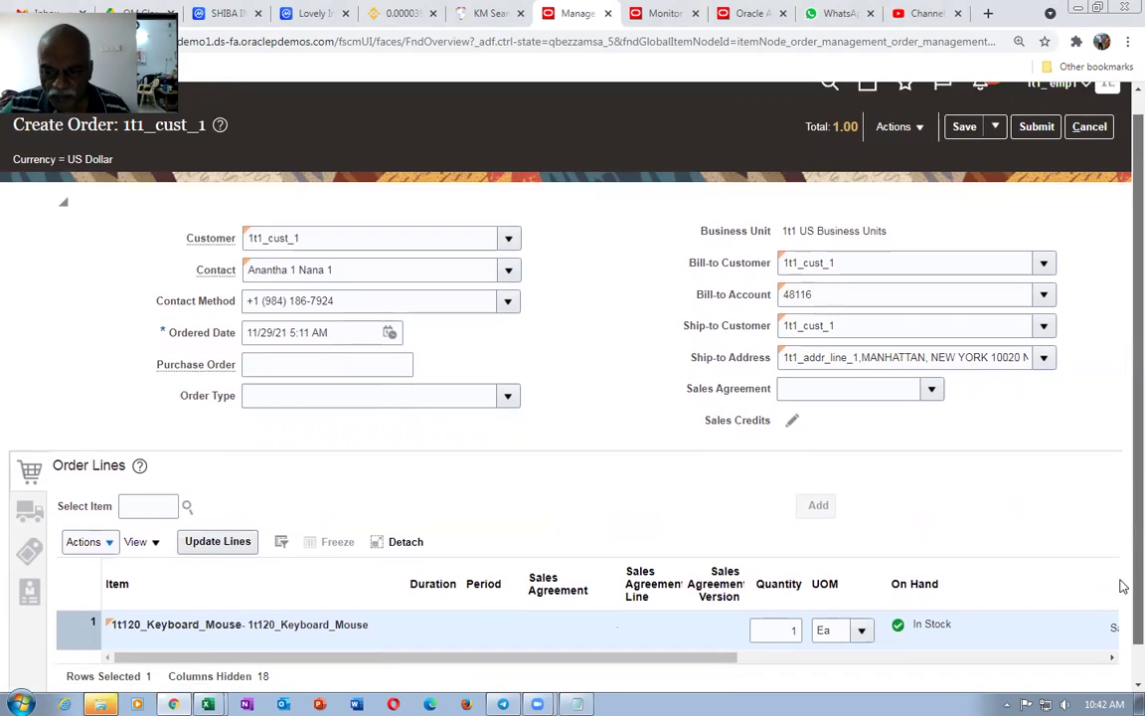
# Examine the Ship Lines Together setting in the draft order's general shipment details, and cancel the order, discarding its unsaved changes
pyautogui.scroll(-1, 1119, 582)
pyautogui.click(29, 471)
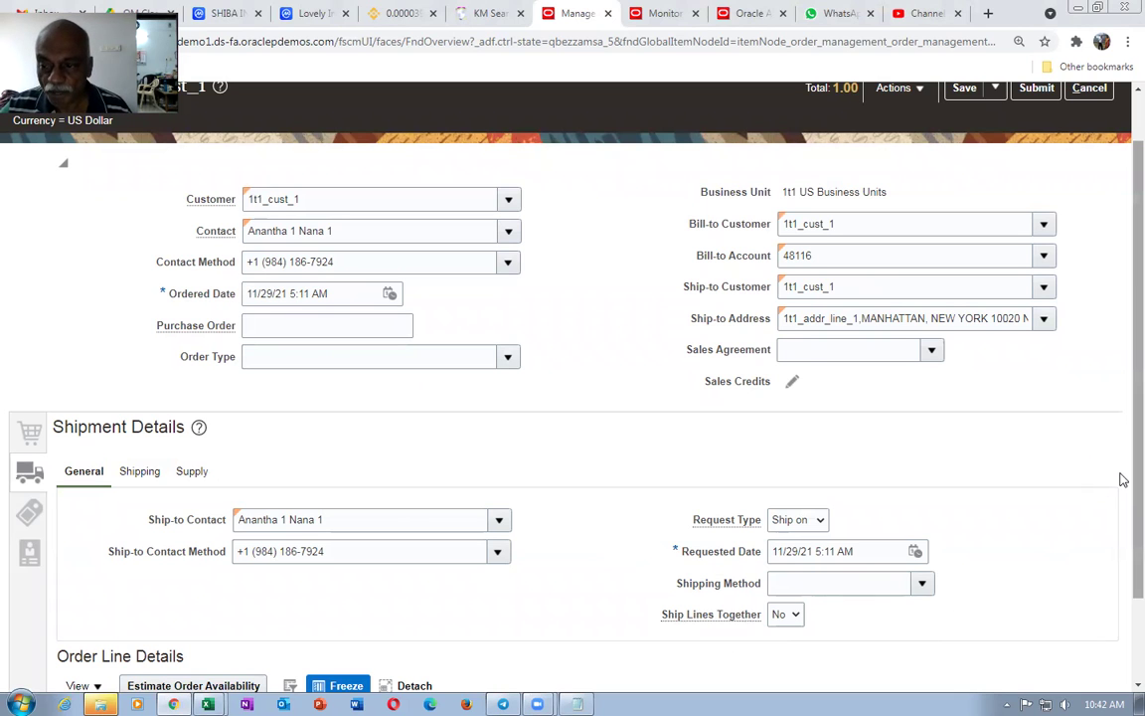
pyautogui.scroll(1, 1121, 485)
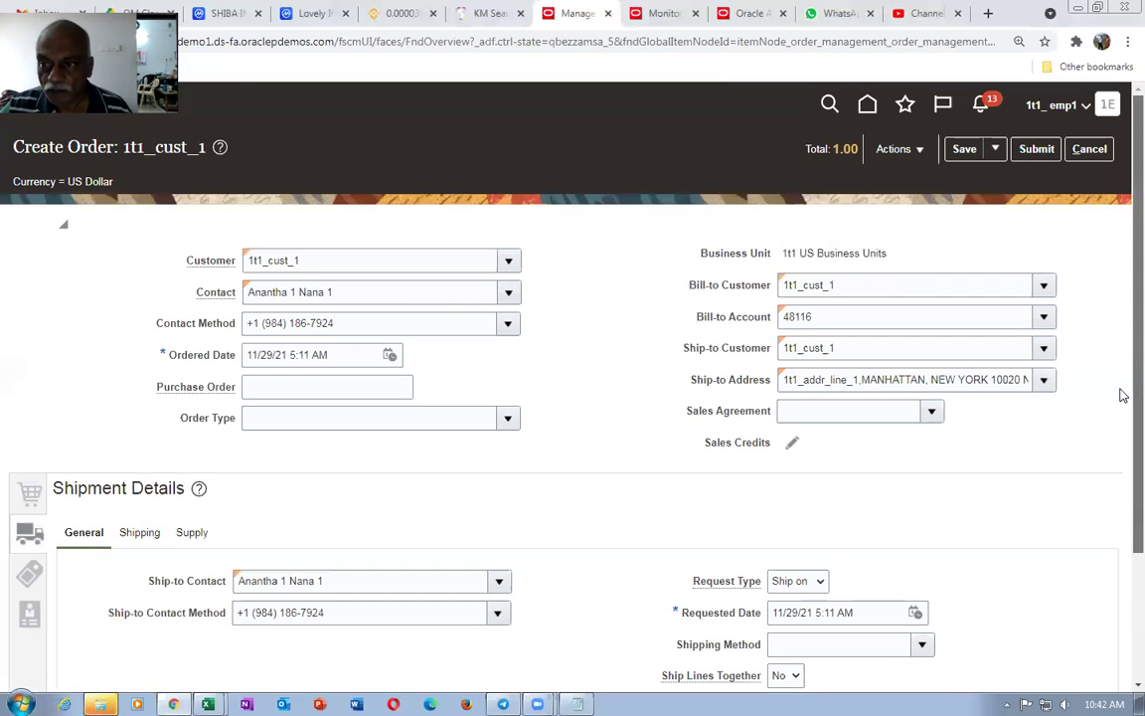
pyautogui.click(1090, 148)
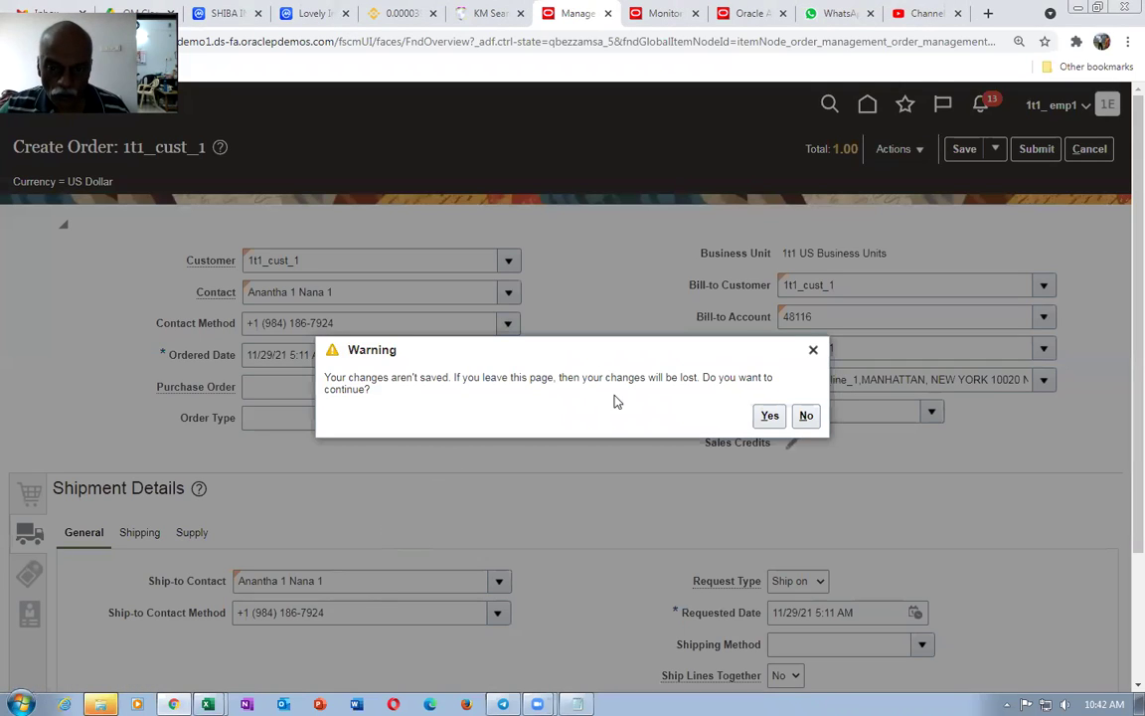
pyautogui.click(776, 422)
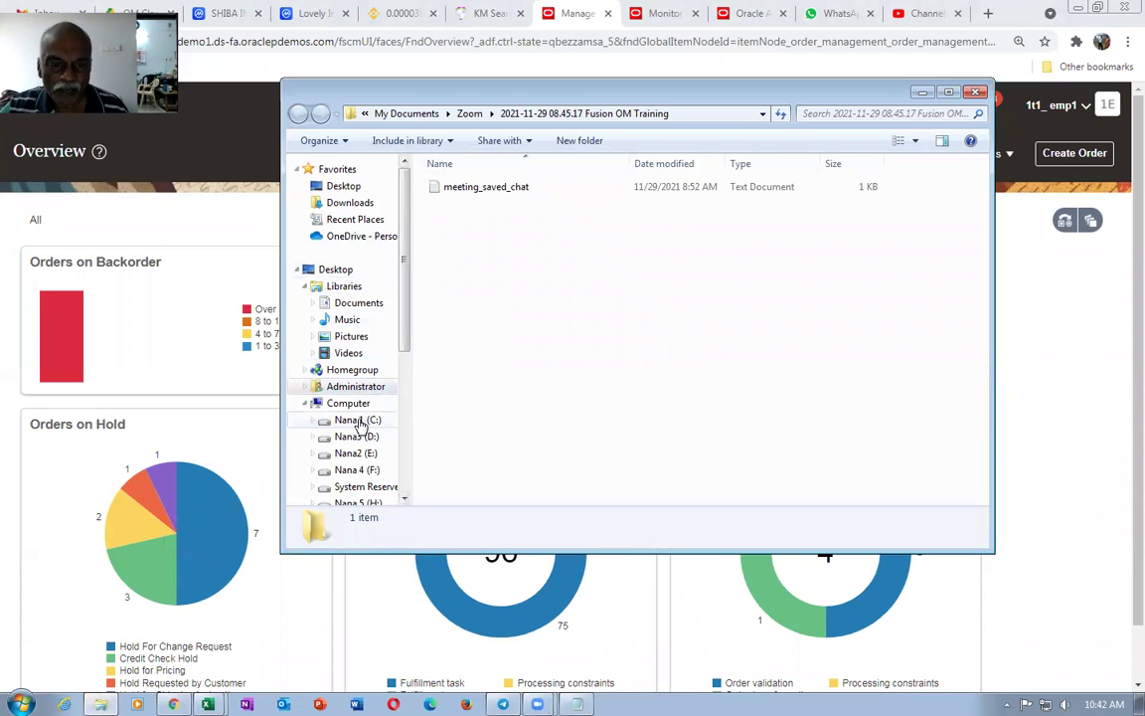
# In Windows Explorer, open the Word document Ship_Set_Extension from J:, Fusion OM Trg 13th Nov, Additional_Docs_Records_5, and read its ship set script
pyautogui.moveTo(403, 335); pyautogui.dragTo(409, 385)
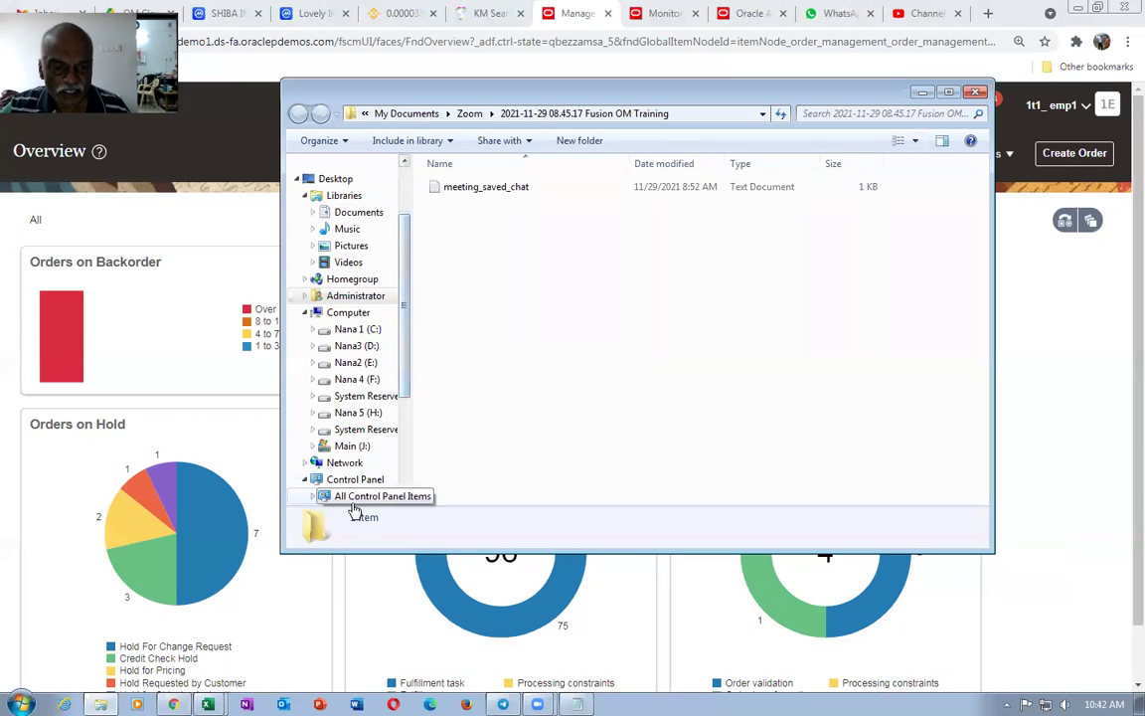
pyautogui.click(353, 448)
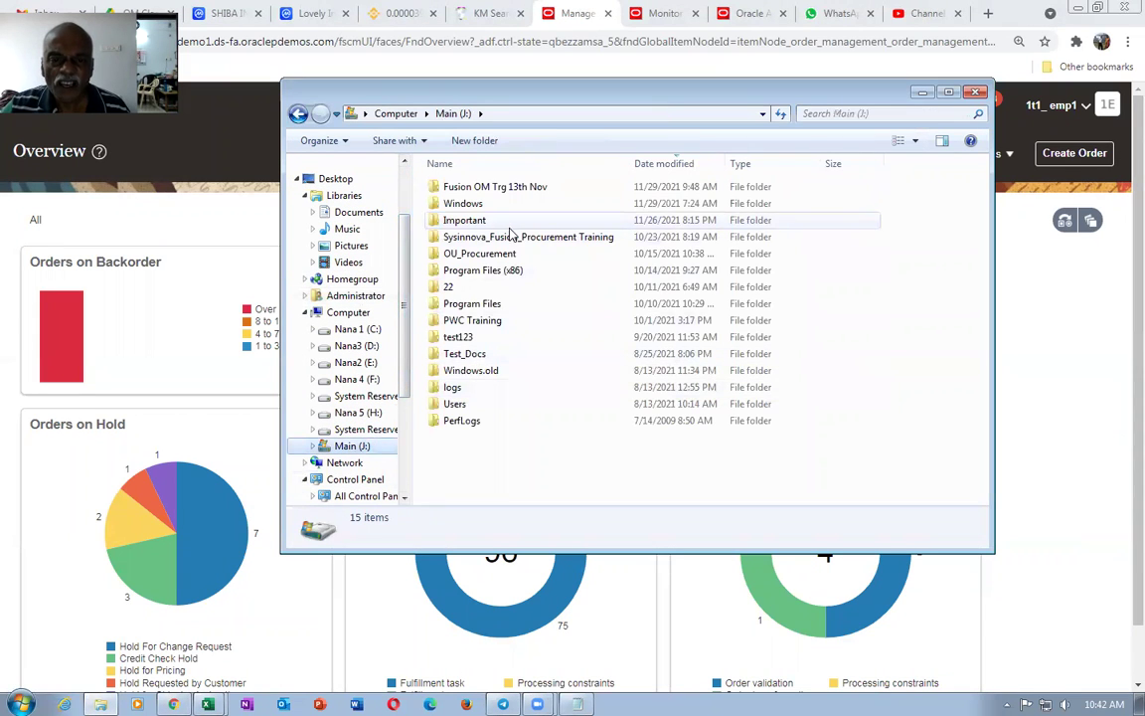
pyautogui.click(513, 190)
pyautogui.doubleClick(513, 190)
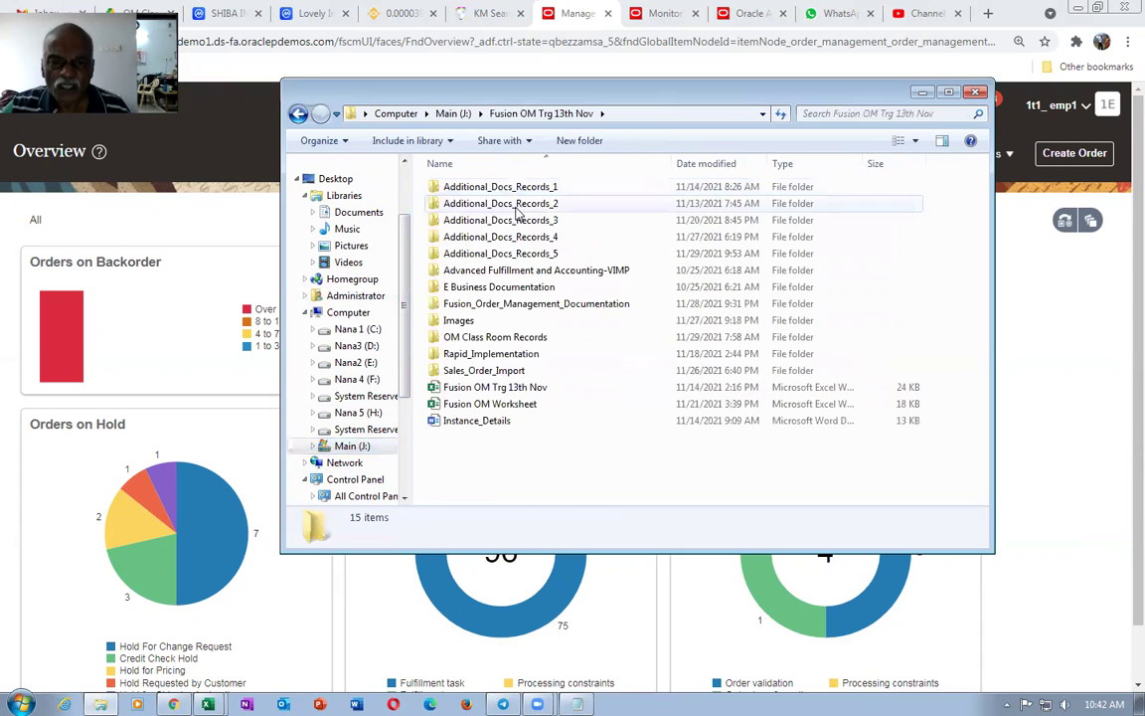
pyautogui.doubleClick(530, 255)
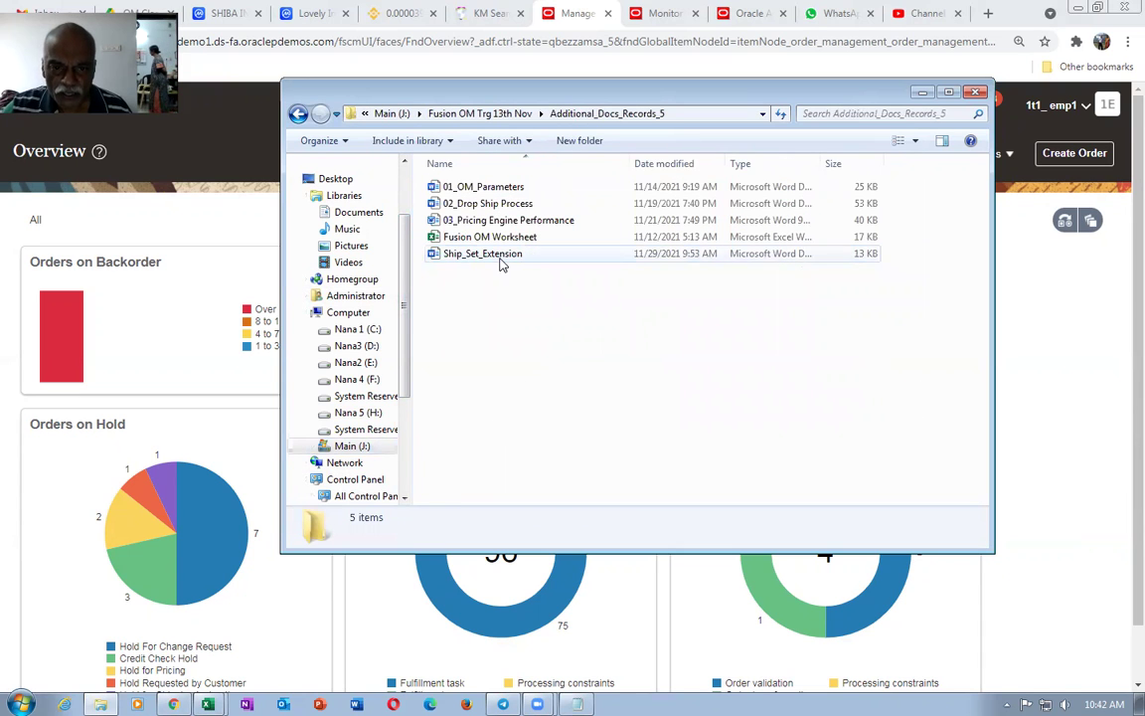
pyautogui.click(502, 264)
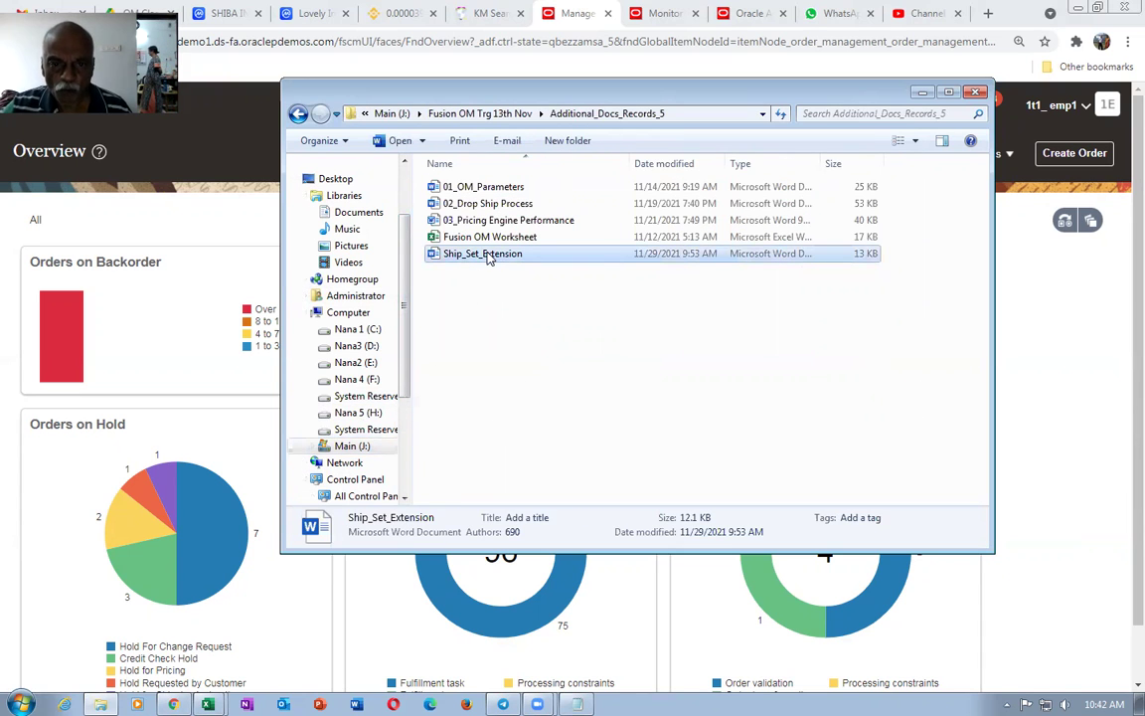
pyautogui.doubleClick(489, 255)
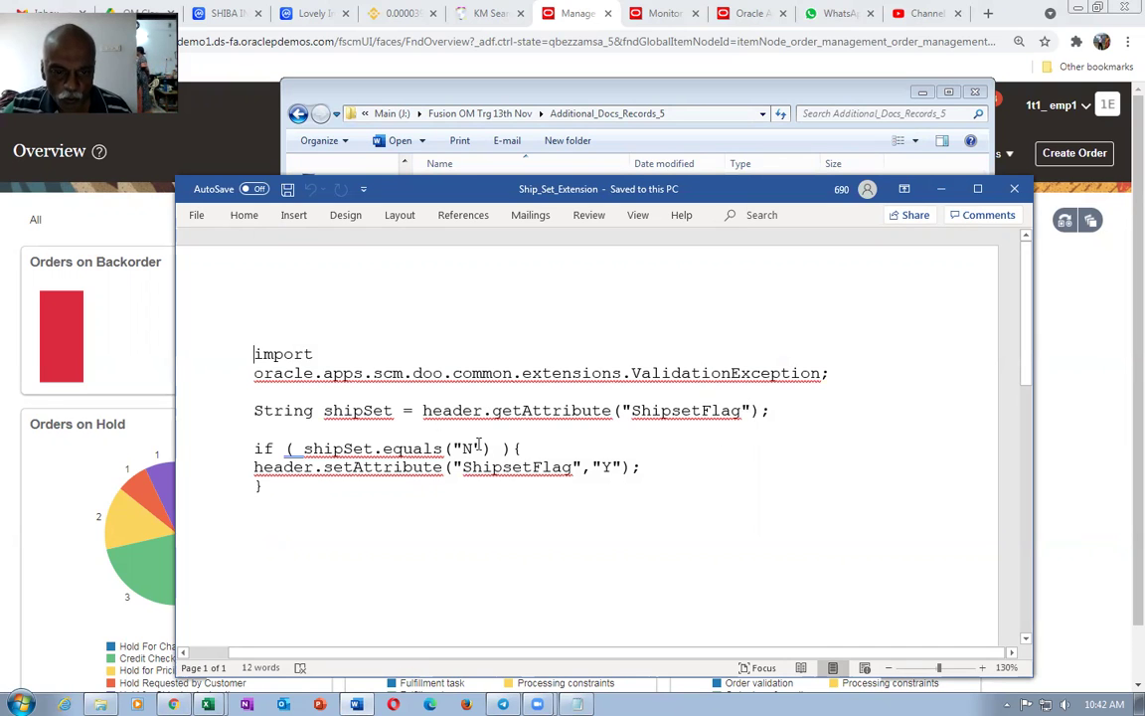
pyautogui.click(580, 517)
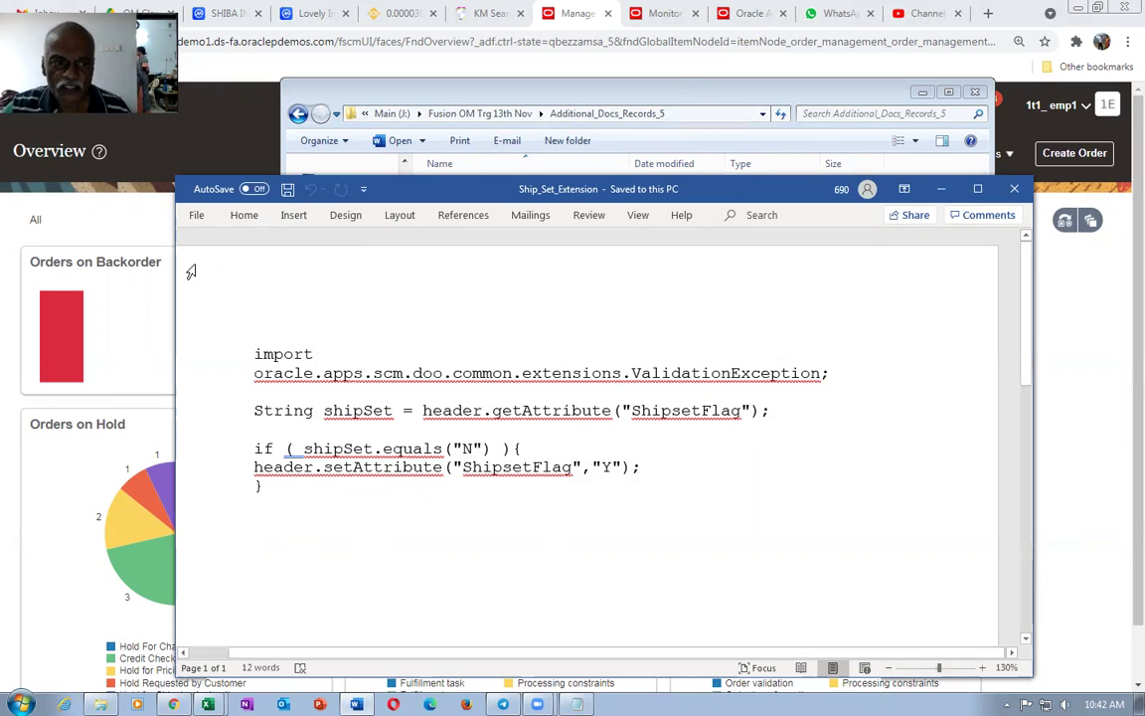
# Switch back to Oracle Fusion in the browser and open Setup and Maintenance
pyautogui.click(12, 430)
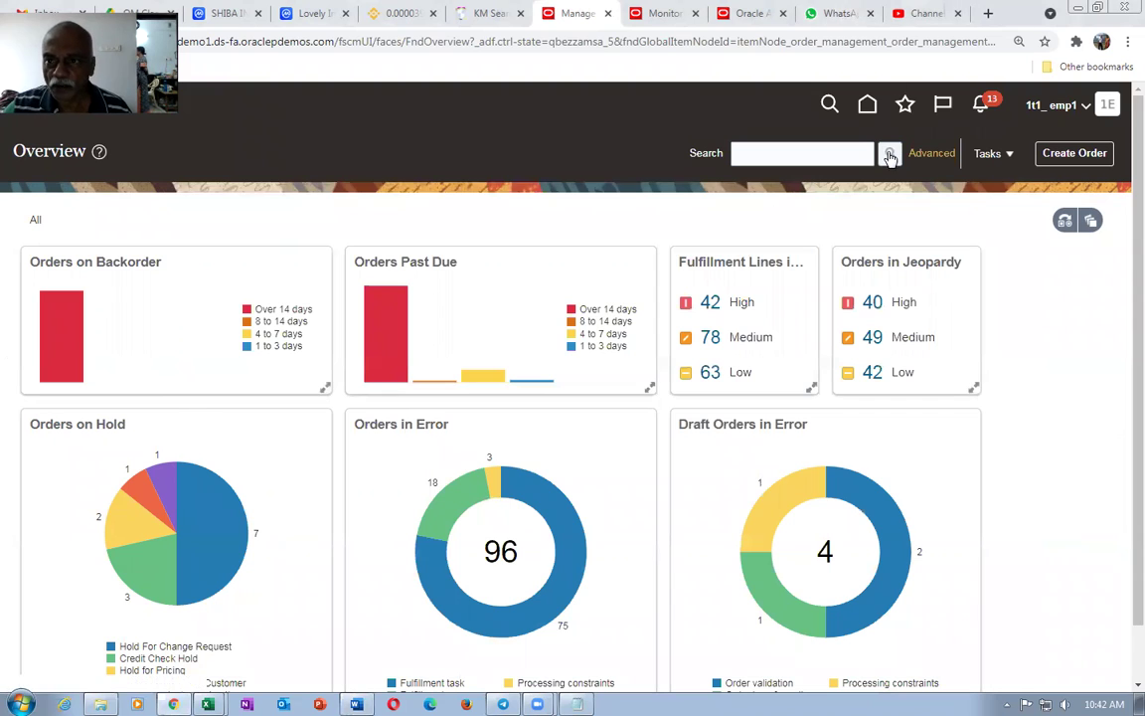
pyautogui.click(1108, 106)
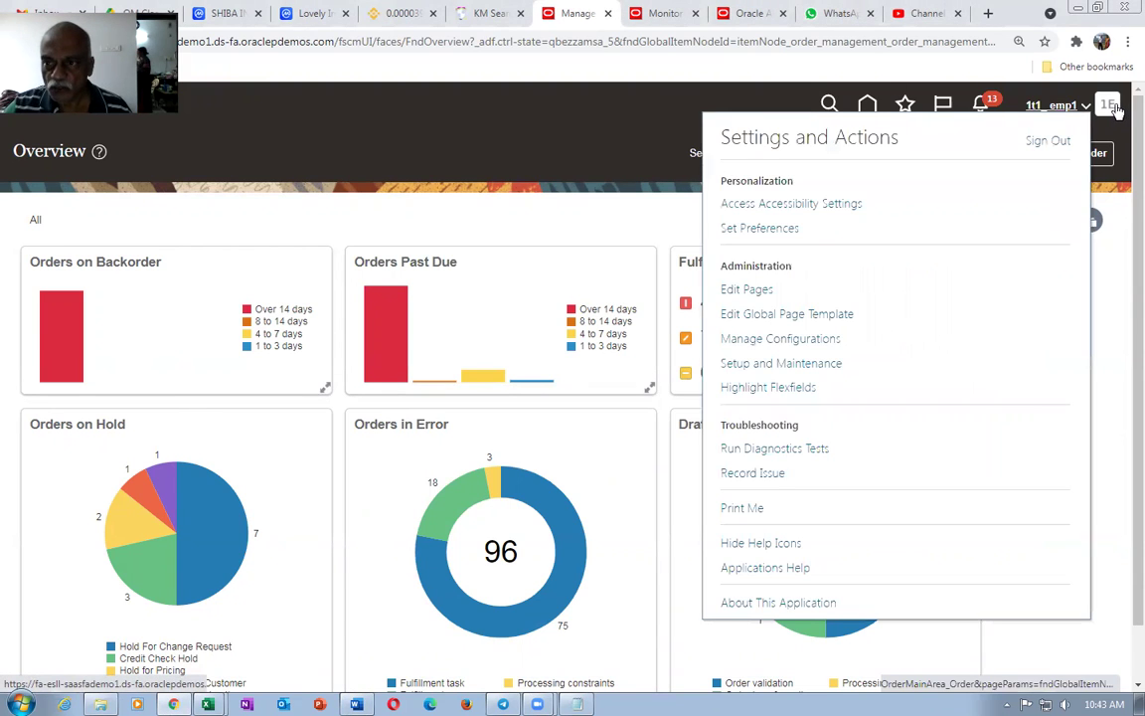
pyautogui.click(820, 365)
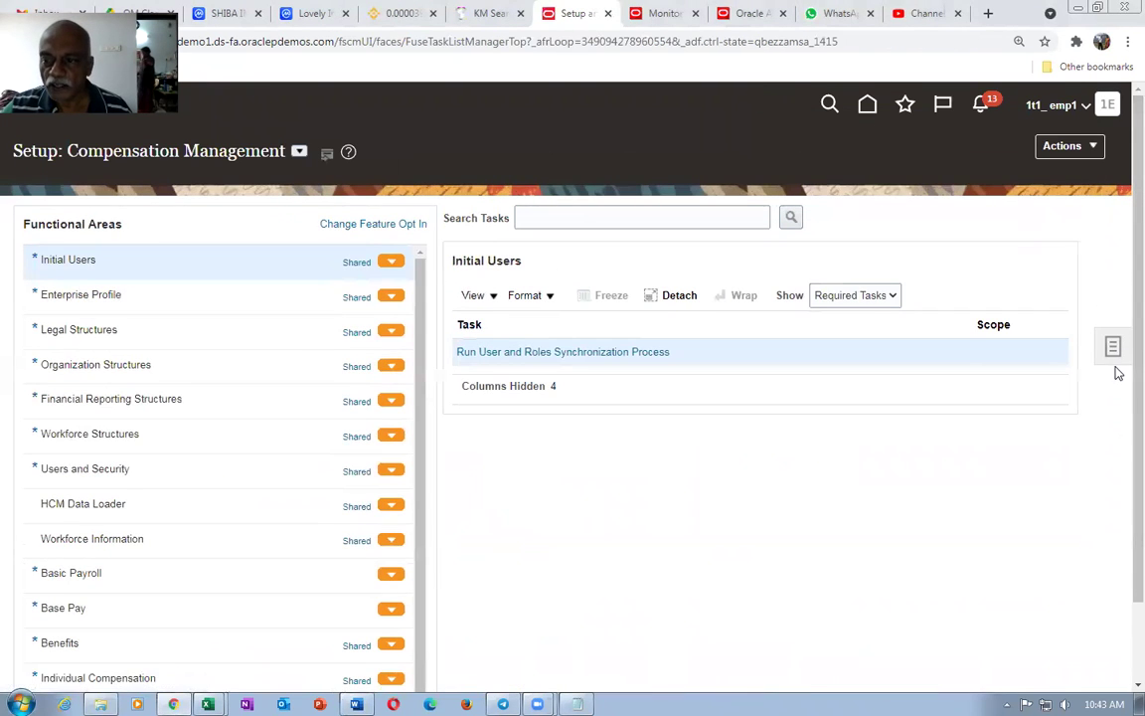
# Search the setup tasks for man%order%ext% and open Manage Order Management Extensions
pyautogui.click(1115, 356)
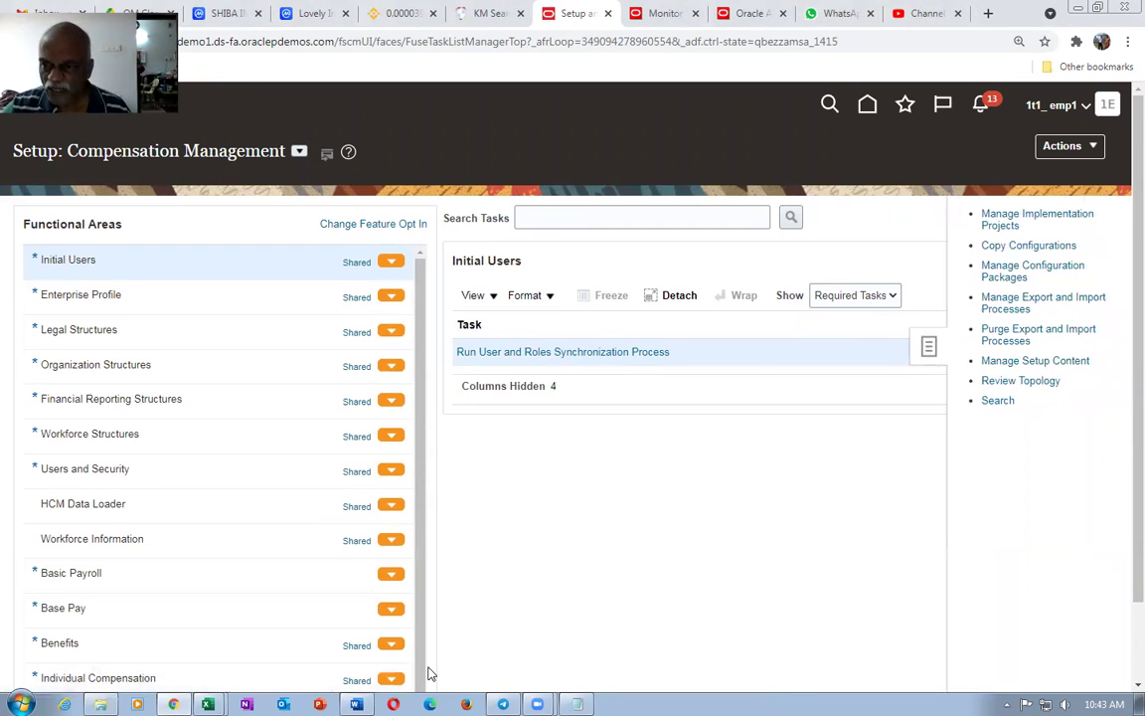
pyautogui.click(997, 400)
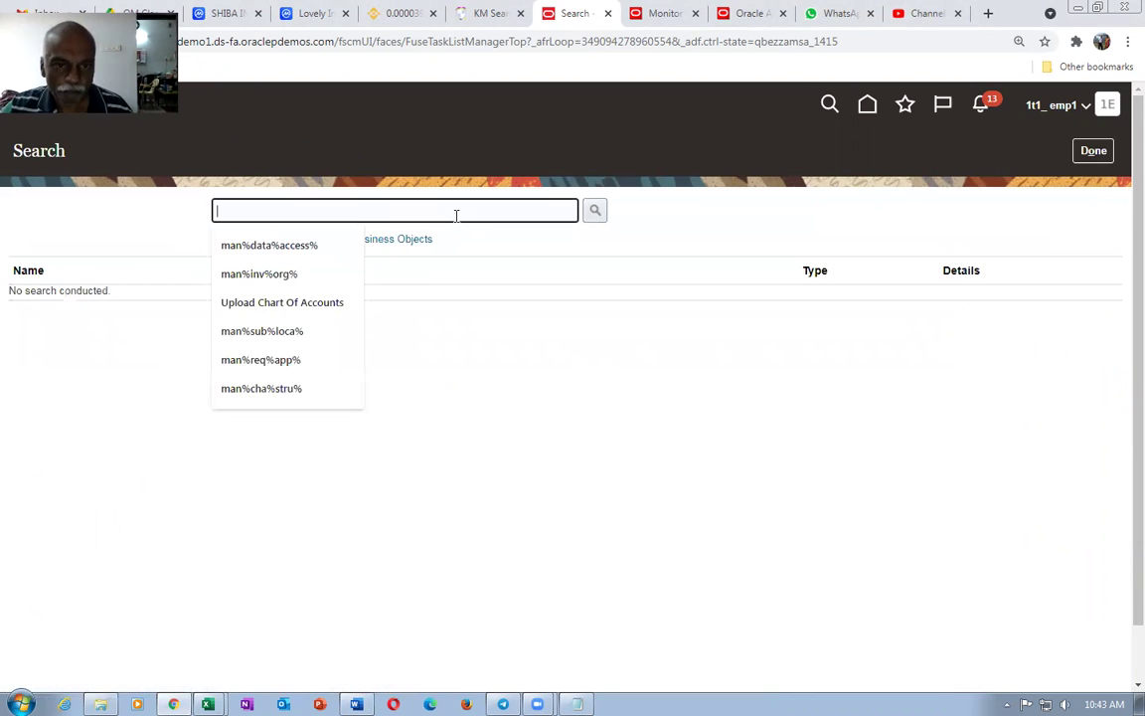
pyautogui.write('man%')
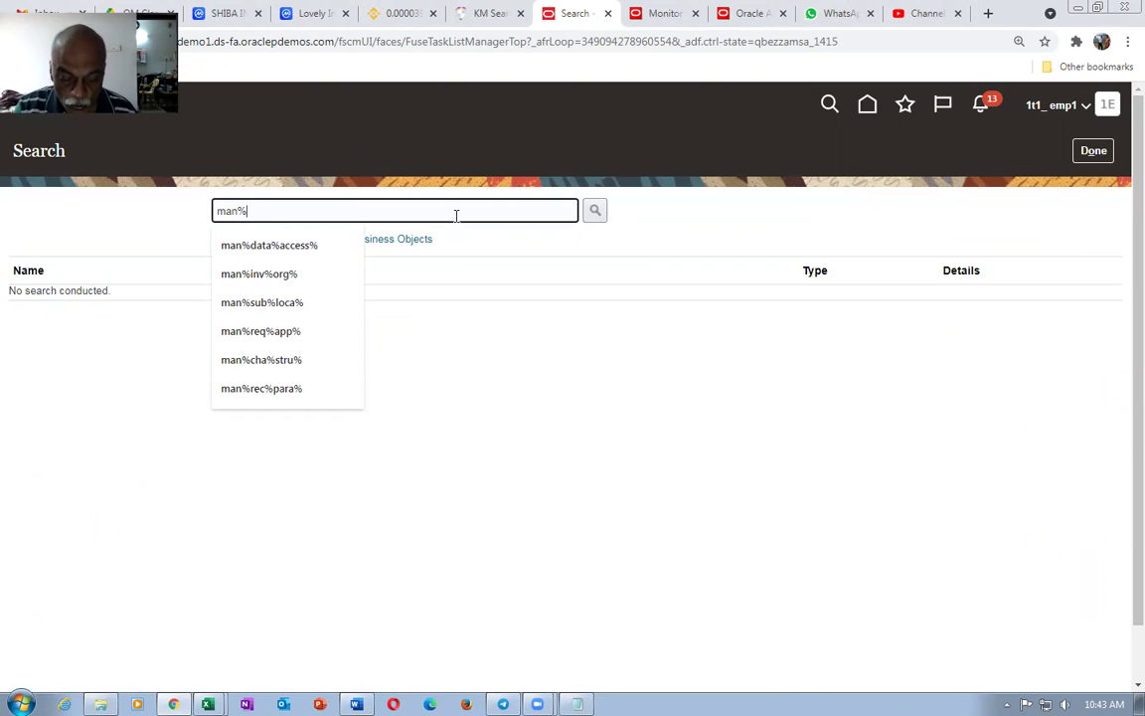
pyautogui.write('order%ex')
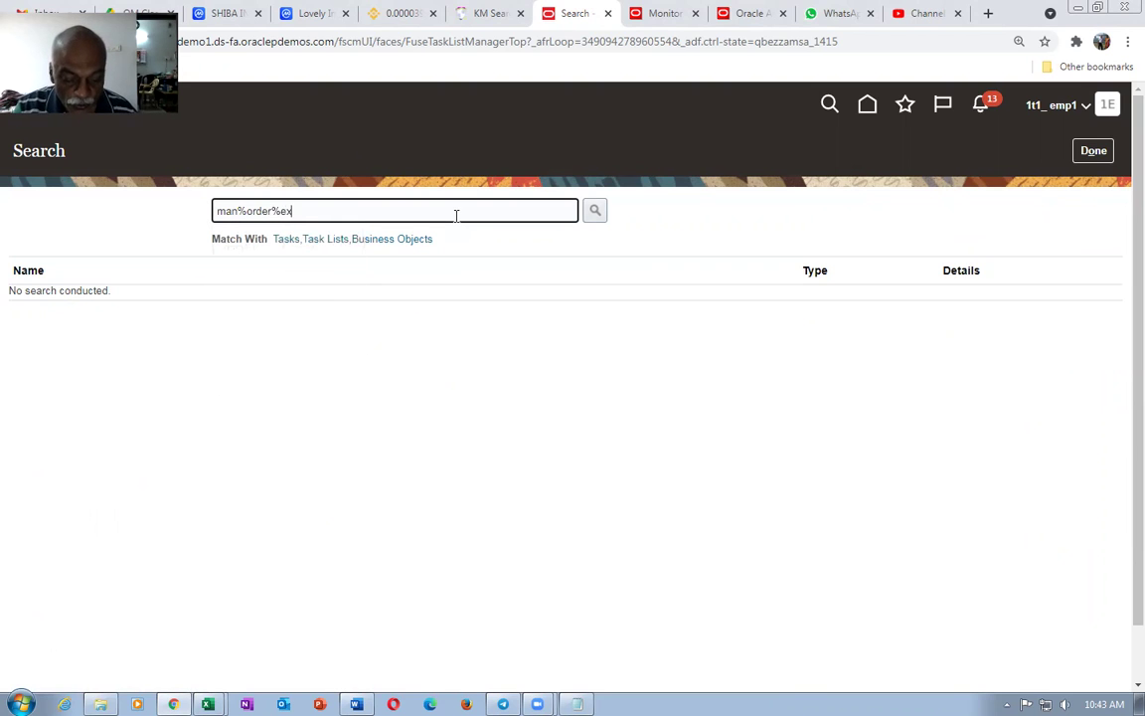
pyautogui.write('t%')
pyautogui.press('Return')
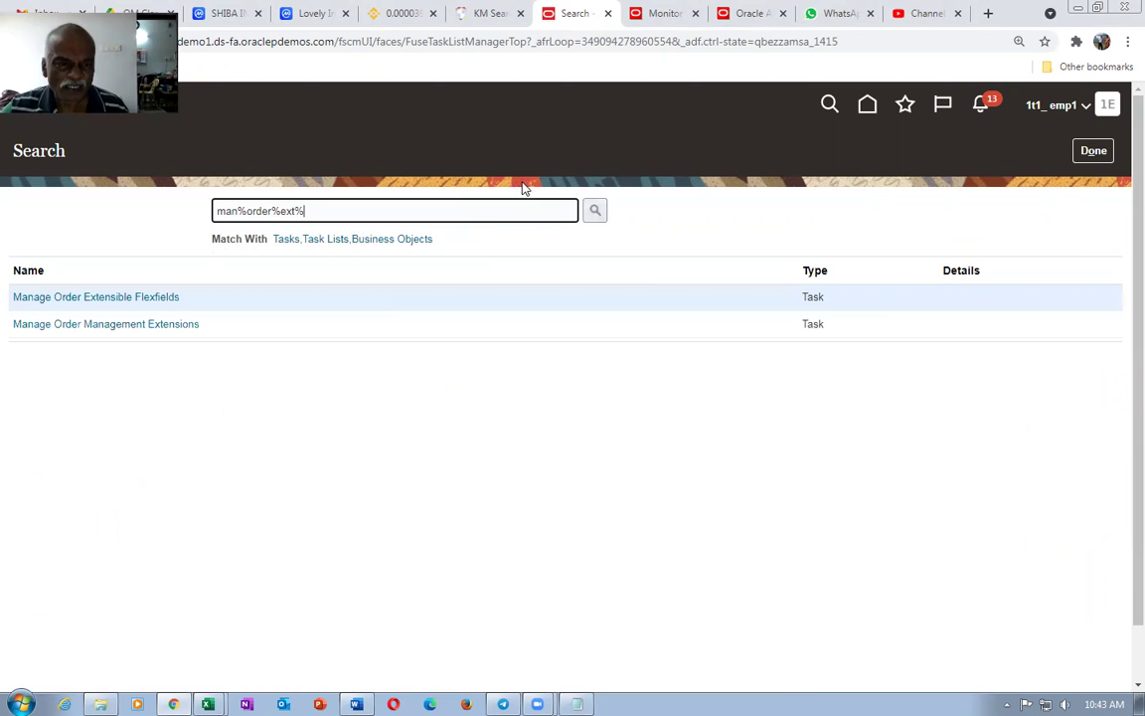
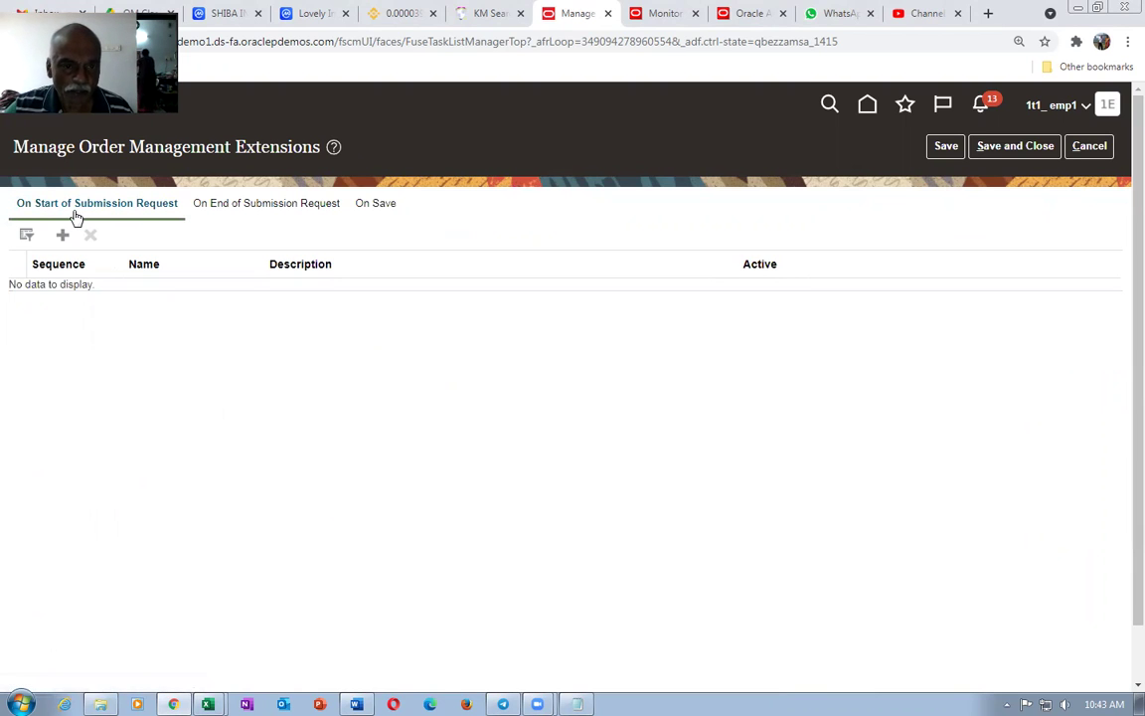
# Create a new active On Save extension with sequence 10 and name it Ship Set to yes
pyautogui.click(379, 207)
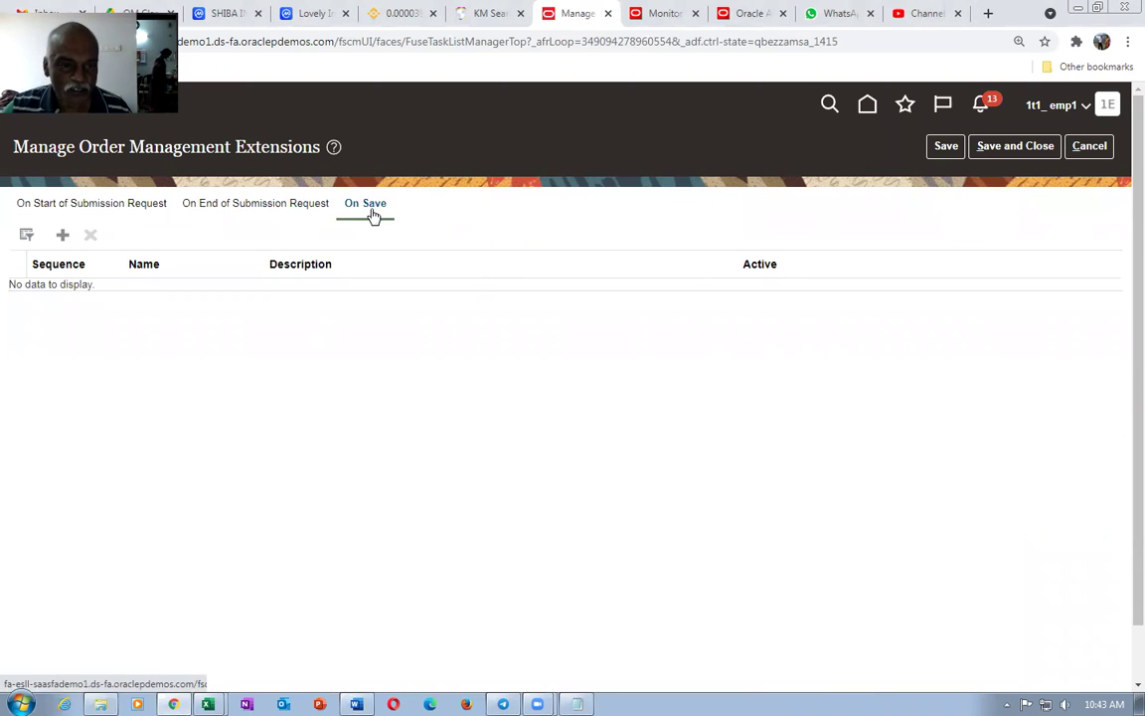
pyautogui.click(62, 236)
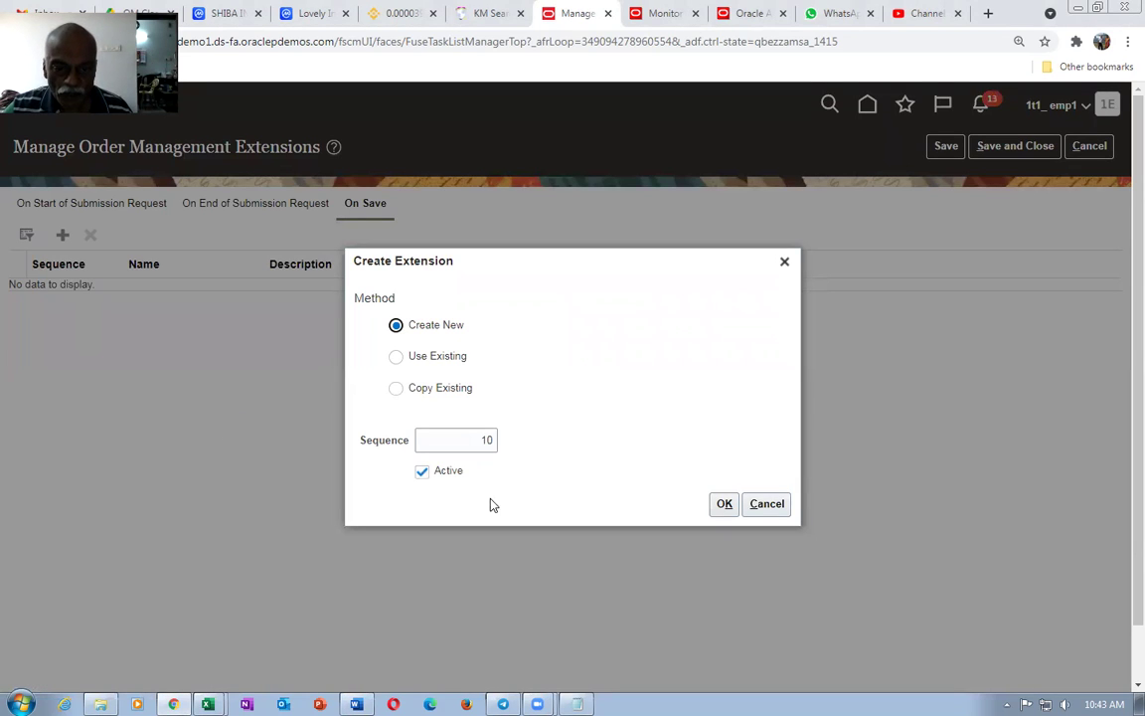
pyautogui.click(724, 504)
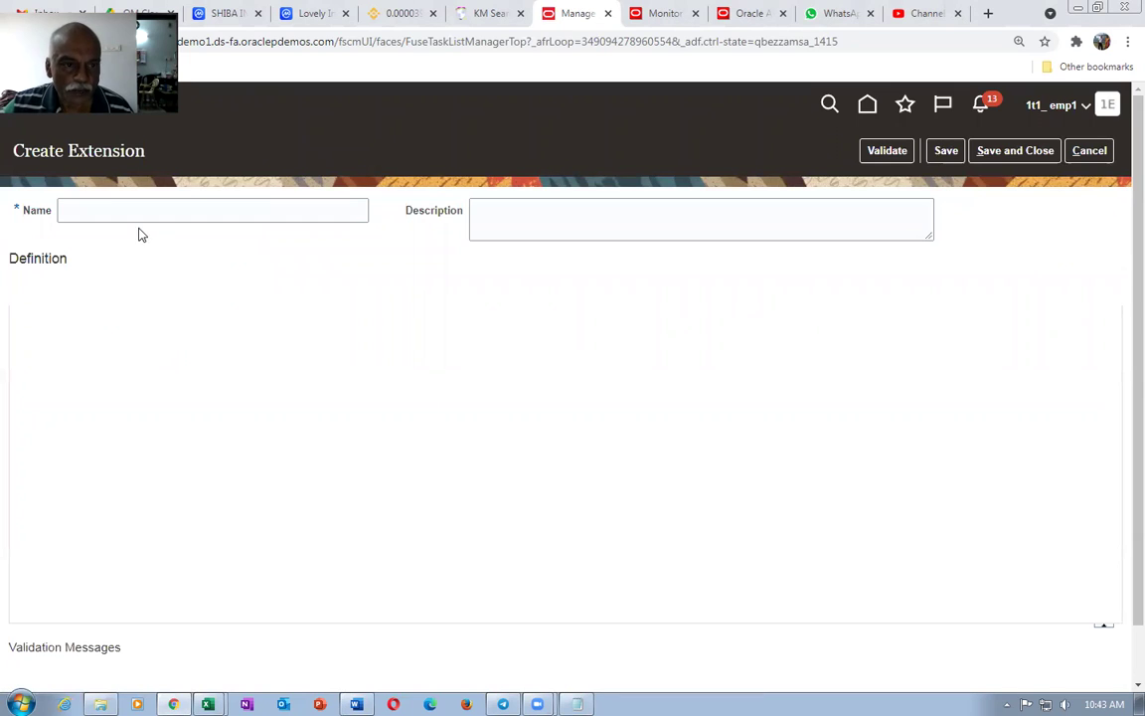
pyautogui.click(131, 211)
pyautogui.write('S')
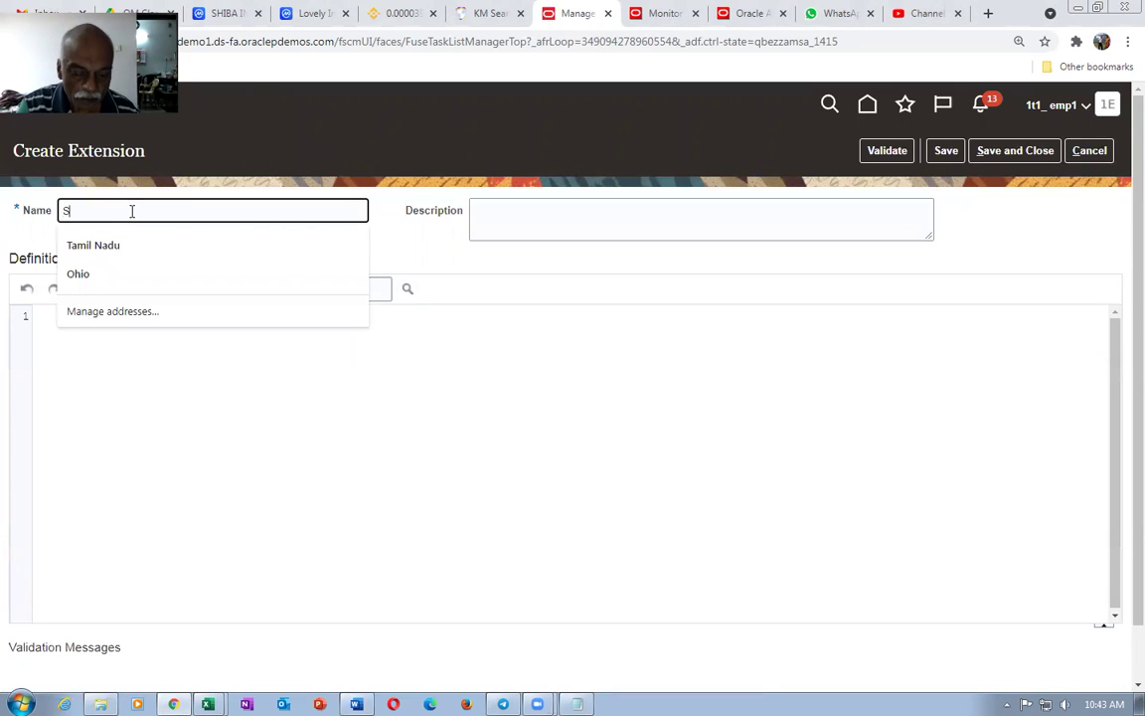
pyautogui.write('hip ')
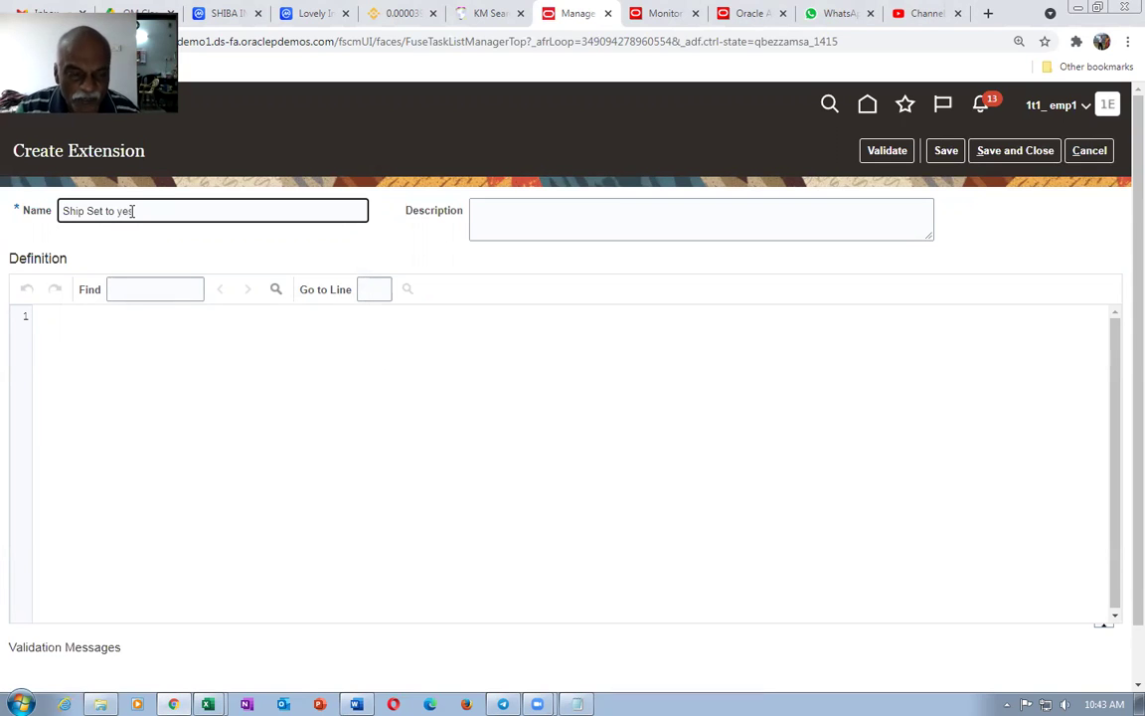
pyautogui.write('Set to yes')
pyautogui.click(112, 373)
pyautogui.write('https://youtu.be/DBOM9JQqsx0')
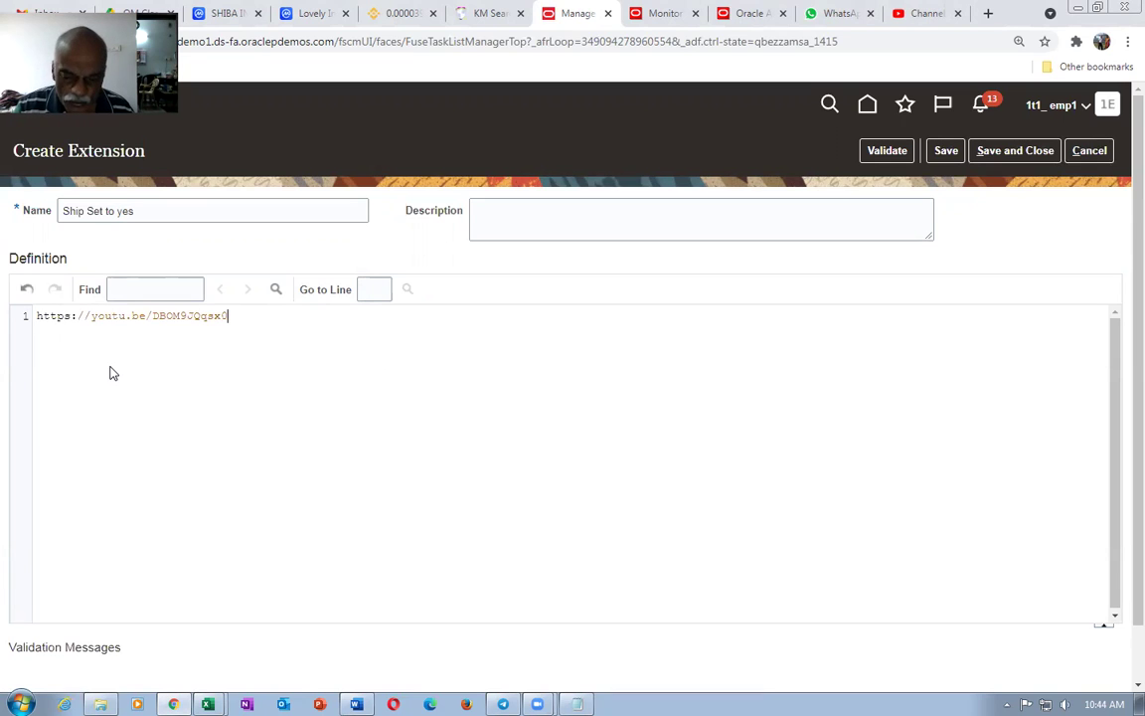
pyautogui.press('BackSpace')
pyautogui.press('BackSpace')
pyautogui.press('BackSpace')
pyautogui.press('BackSpace')
pyautogui.press('BackSpace')
pyautogui.press('BackSpace')
pyautogui.press('BackSpace')
pyautogui.press('BackSpace')
pyautogui.press('BackSpace')
pyautogui.press('BackSpace')
pyautogui.press('BackSpace')
pyautogui.press('BackSpace')
pyautogui.press('BackSpace')
pyautogui.press('BackSpace')
pyautogui.press('BackSpace')
pyautogui.press('BackSpace')
pyautogui.press('BackSpace')
pyautogui.press('BackSpace')
pyautogui.press('BackSpace')
pyautogui.press('BackSpace')
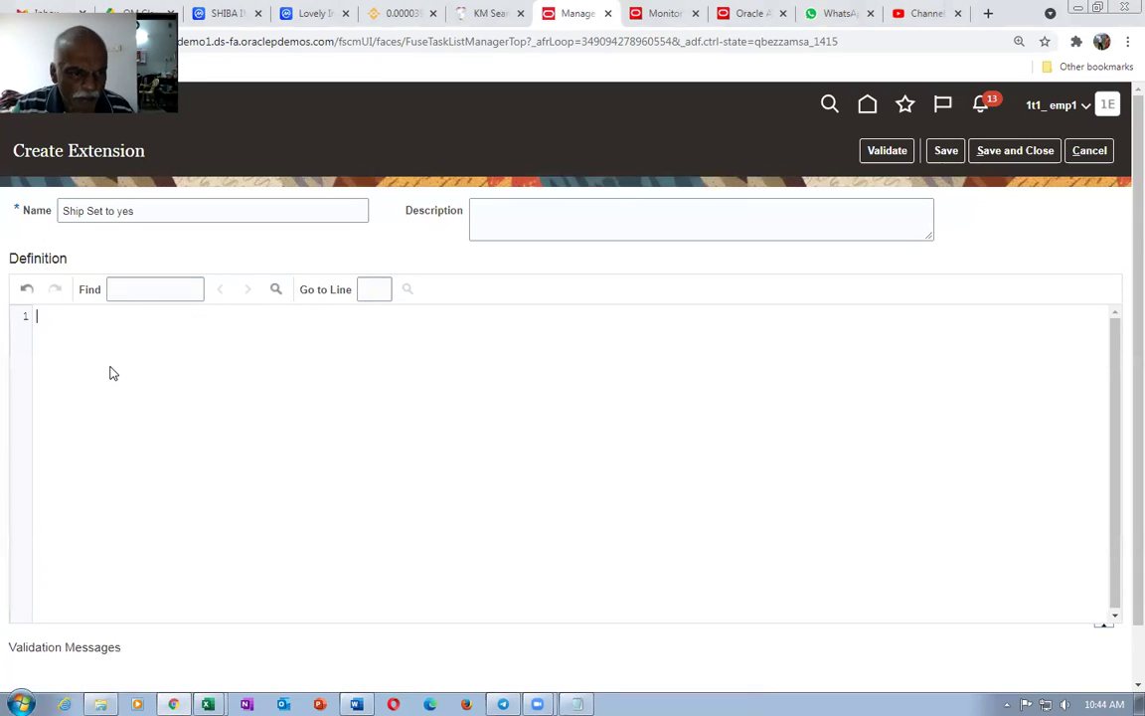
# Copy the whole ship set script from the Word document Ship_Set_Extension into the extension's definition in the browser
pyautogui.hotkey('alt', 'Tab')
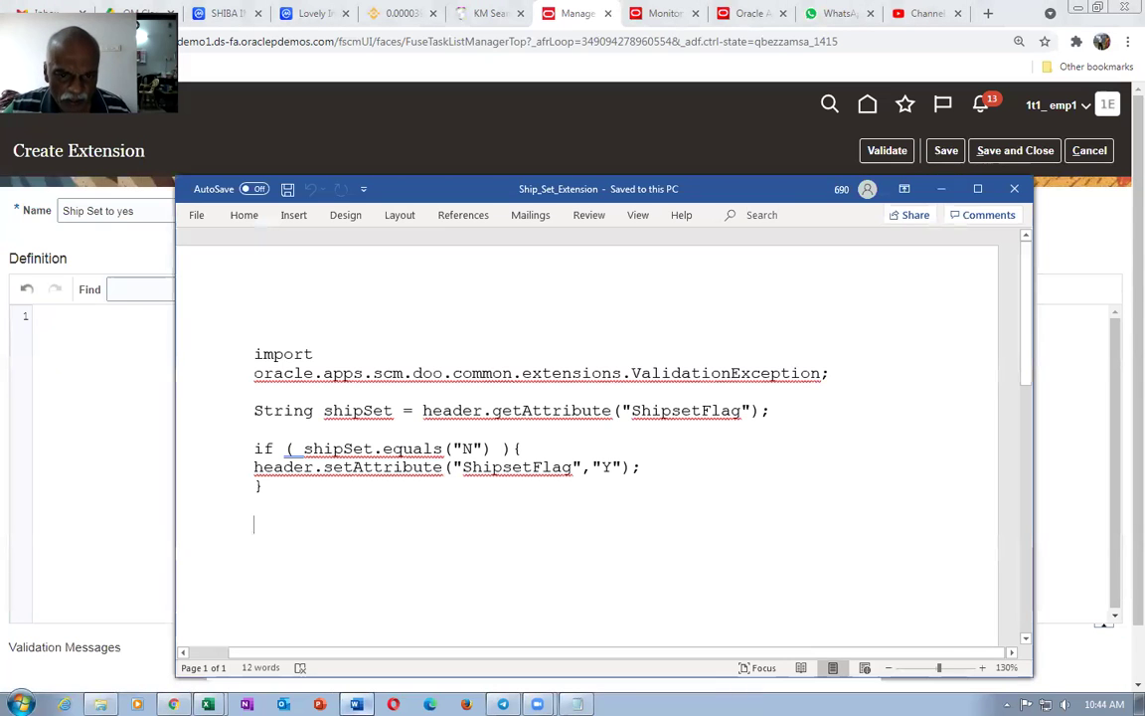
pyautogui.hotkey('ctrl', 'a')
pyautogui.hotkey('ctrl', 'c')
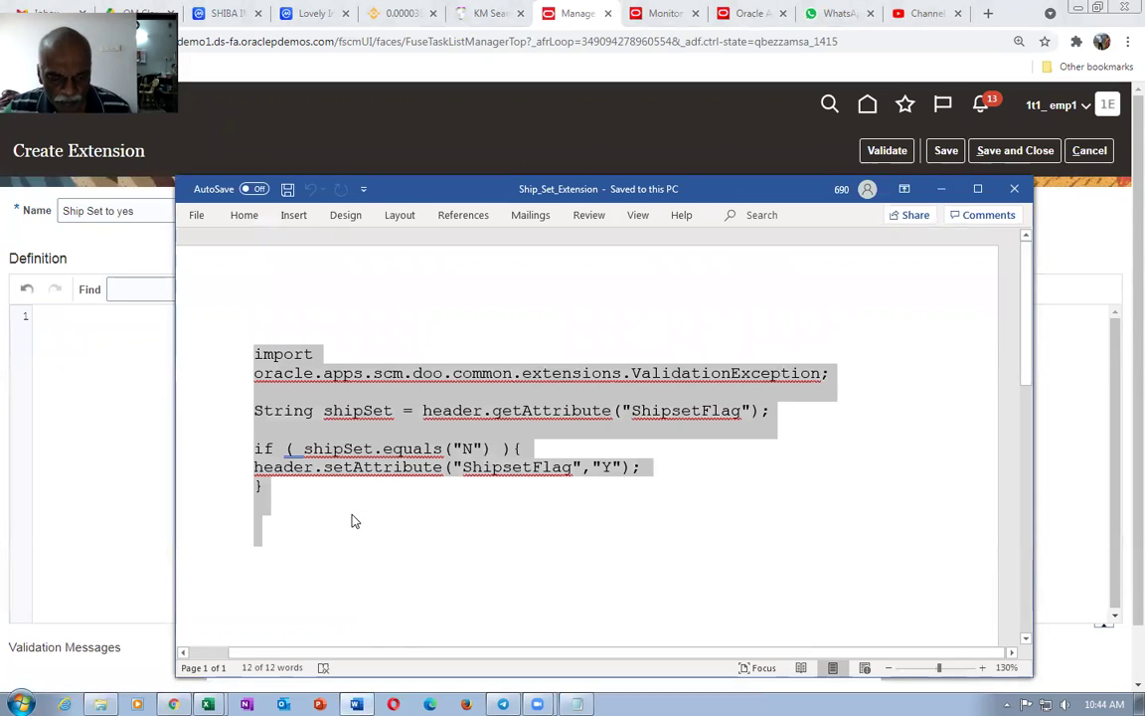
pyautogui.click(88, 391)
pyautogui.hotkey('ctrl', 'v')
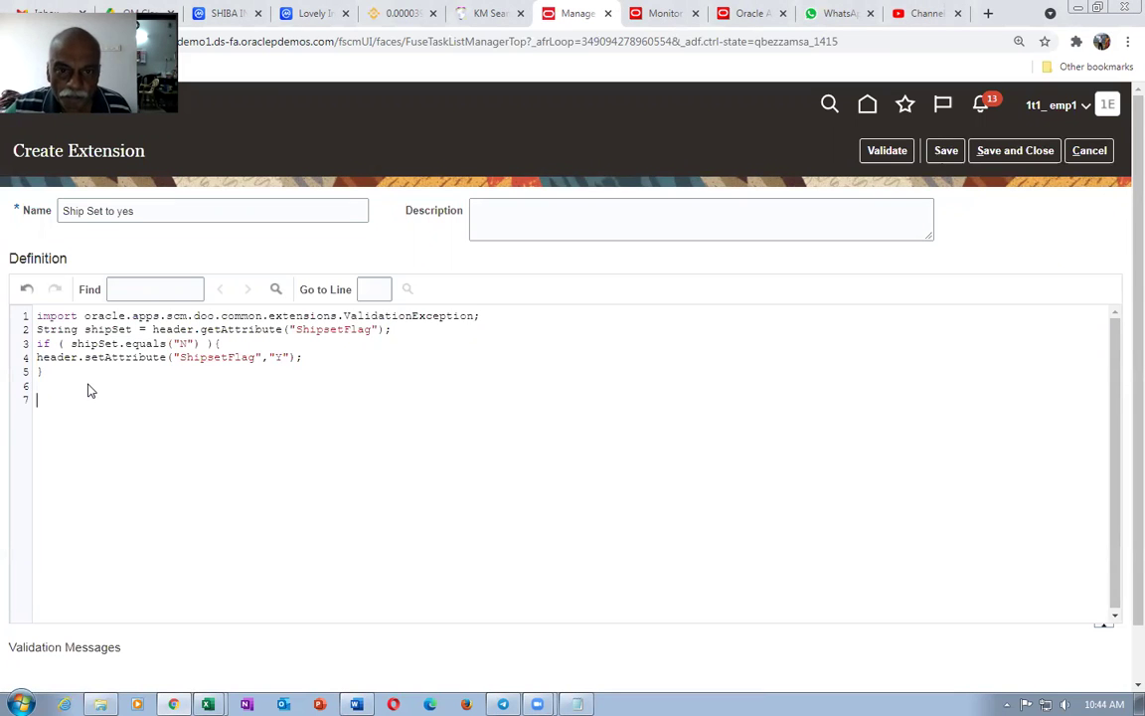
# Copy the extension's name, Ship Set to yes, into its description
pyautogui.moveTo(139, 212); pyautogui.dragTo(13, 235)
pyautogui.hotkey('ctrl', 'c')
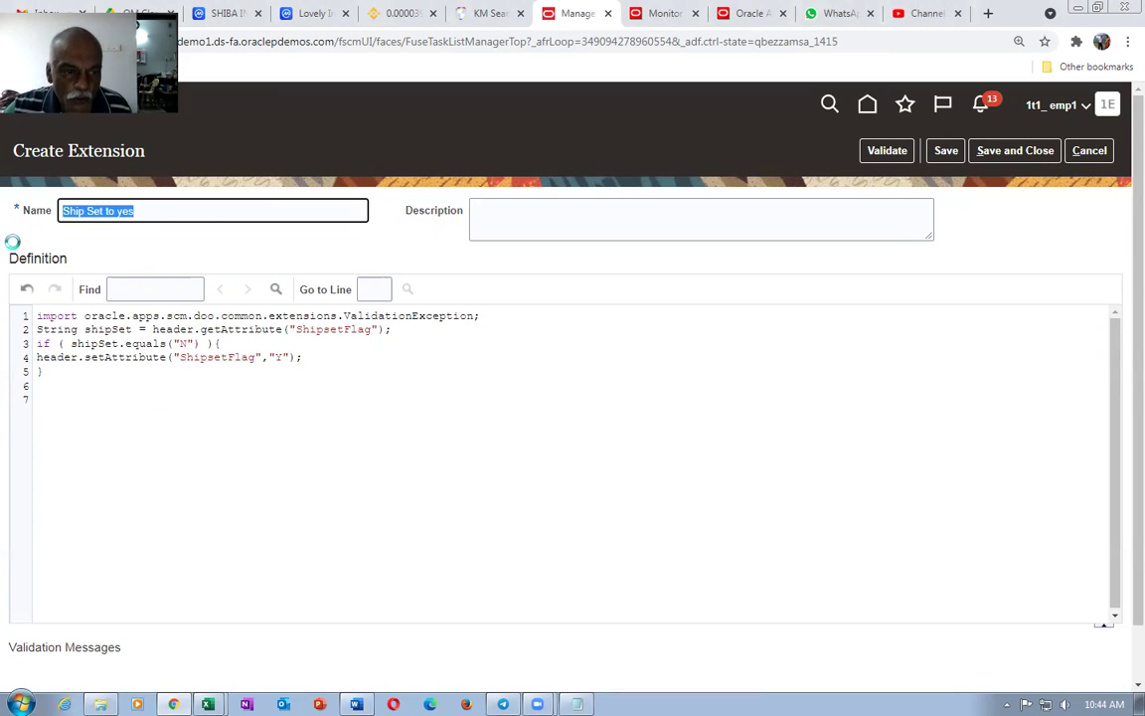
pyautogui.click(513, 204)
pyautogui.hotkey('ctrl', 'v')
pyautogui.click(435, 419)
# Validate the extension's script, then save and close the extension
pyautogui.scroll(-1, 1117, 332)
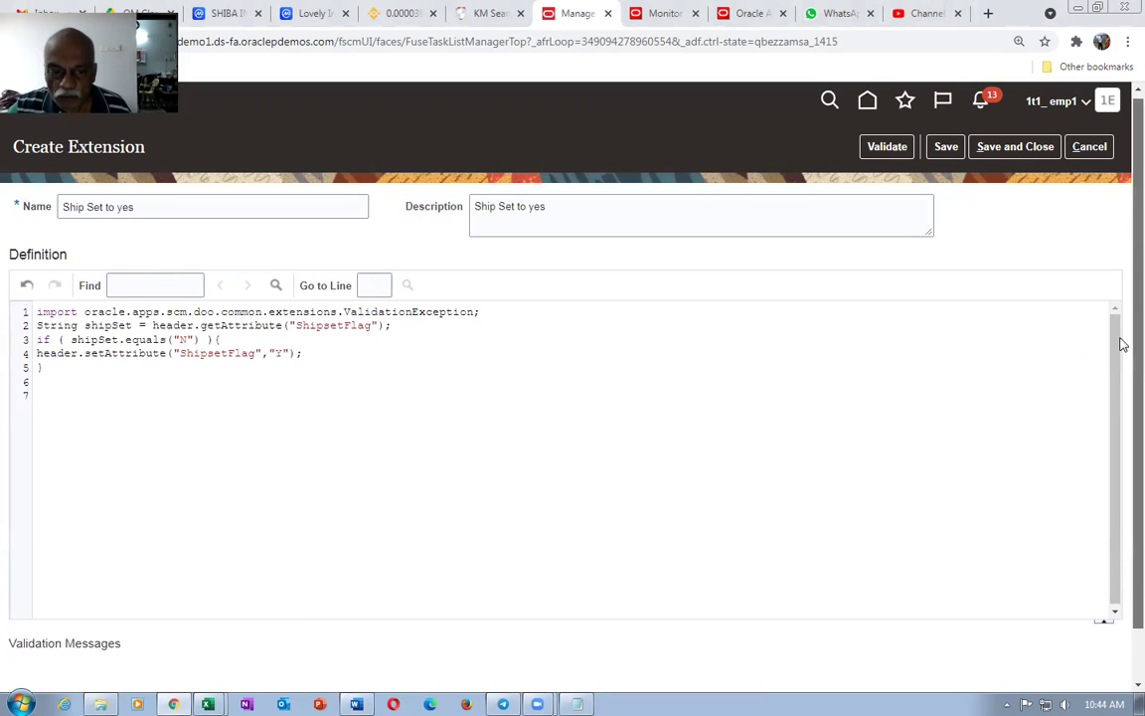
pyautogui.scroll(-1, 1121, 398)
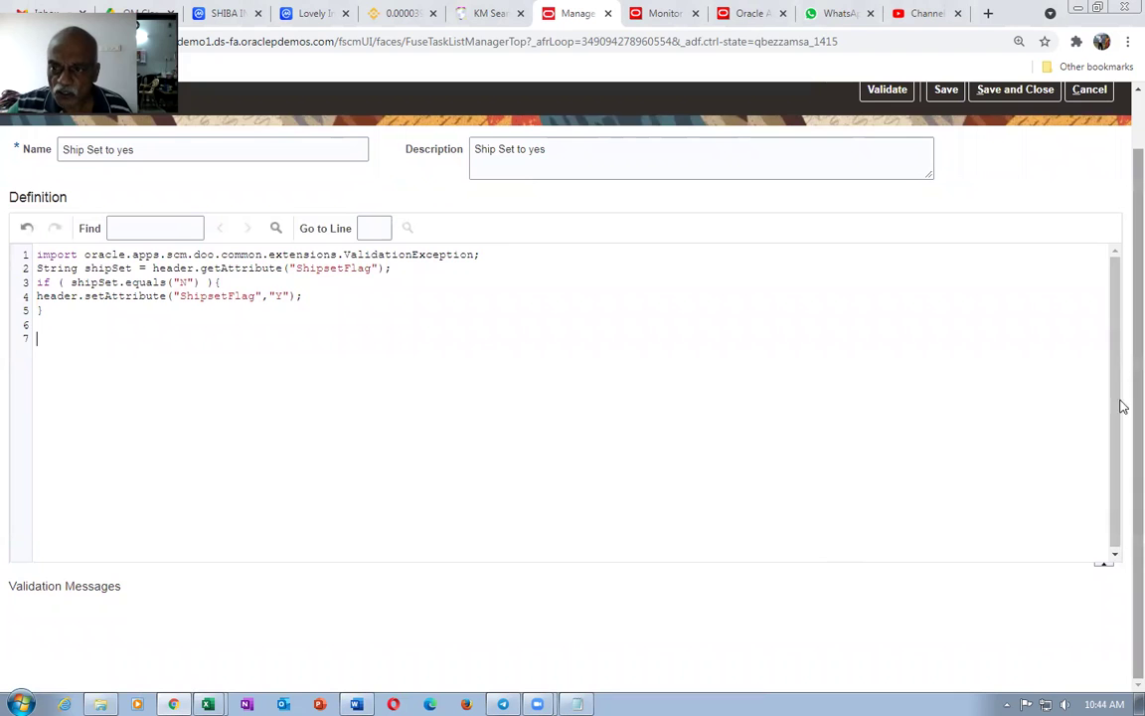
pyautogui.scroll(1, 1119, 376)
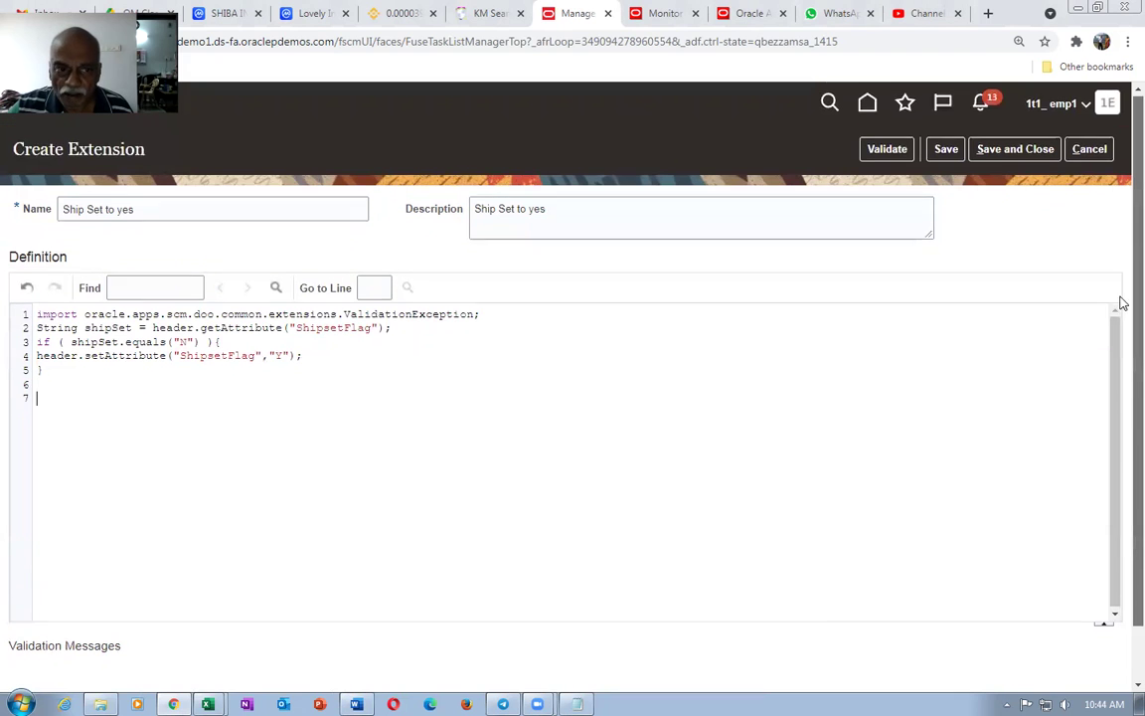
pyautogui.click(884, 152)
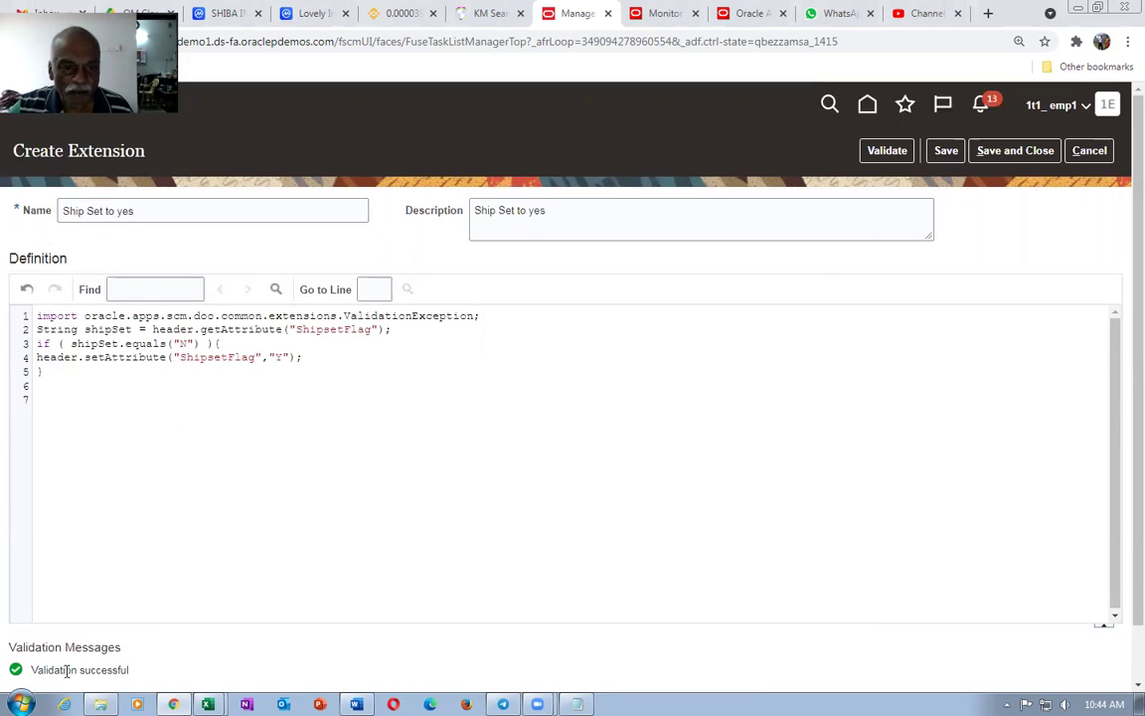
pyautogui.click(945, 152)
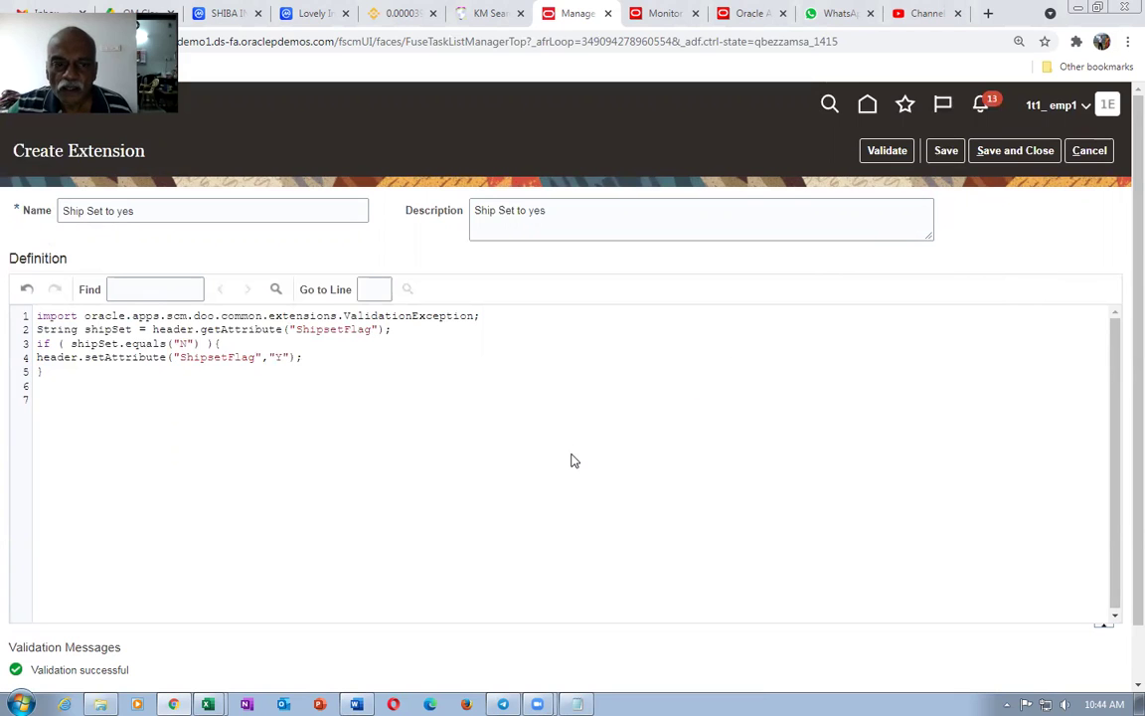
pyautogui.click(1012, 151)
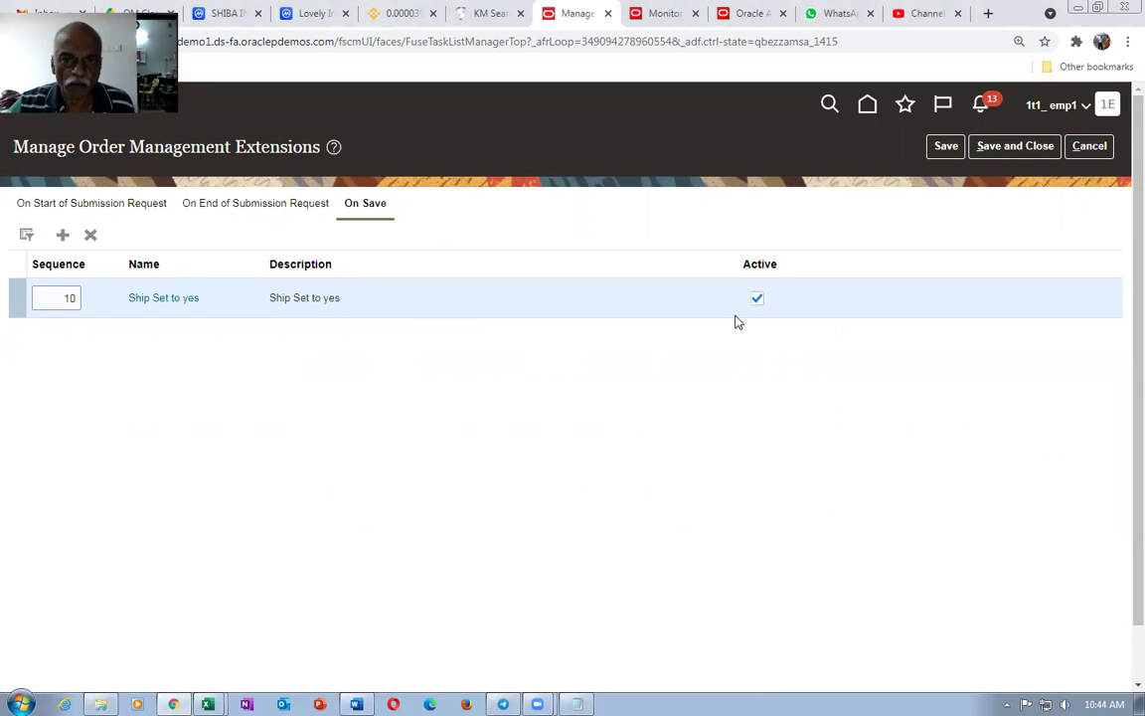
# Switch to the browser tab with the Oracle home page and start a new order through the Manage Orders favorite
pyautogui.click(672, 12)
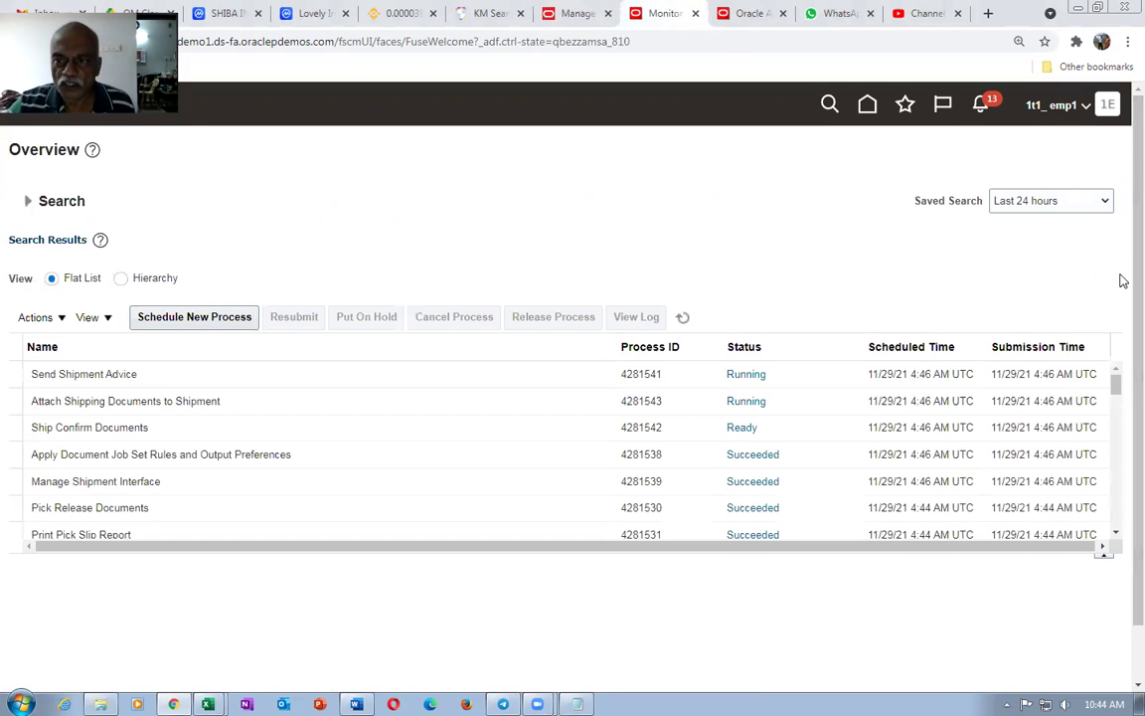
pyautogui.click(748, 13)
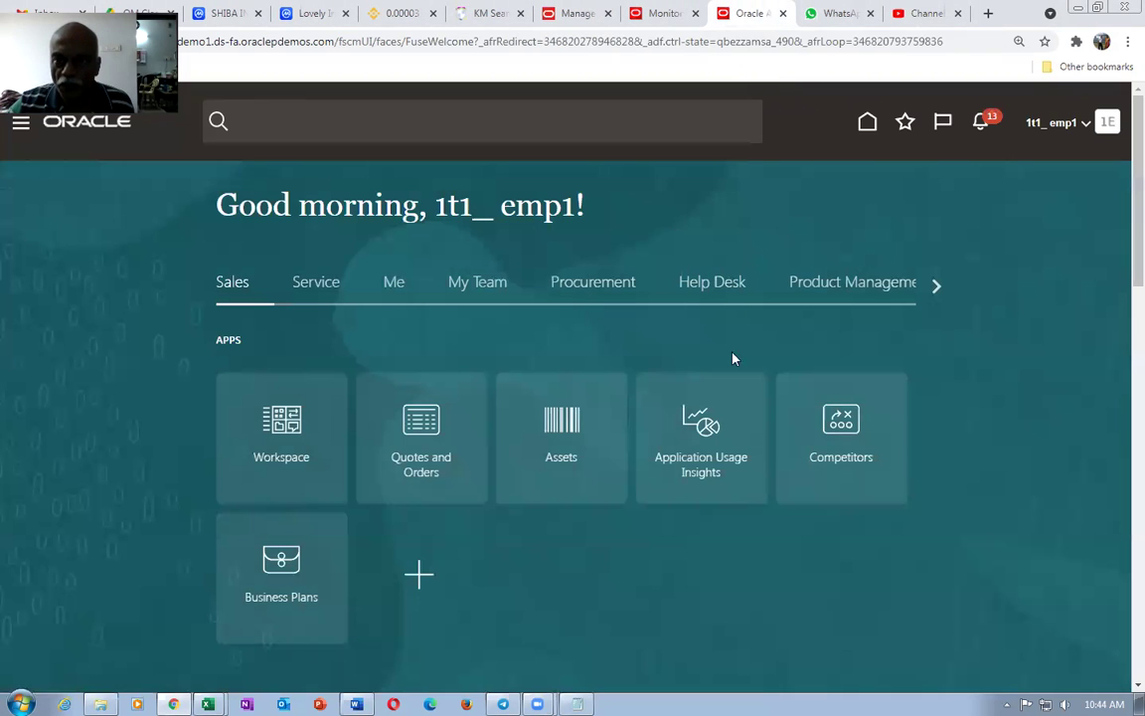
pyautogui.click(906, 123)
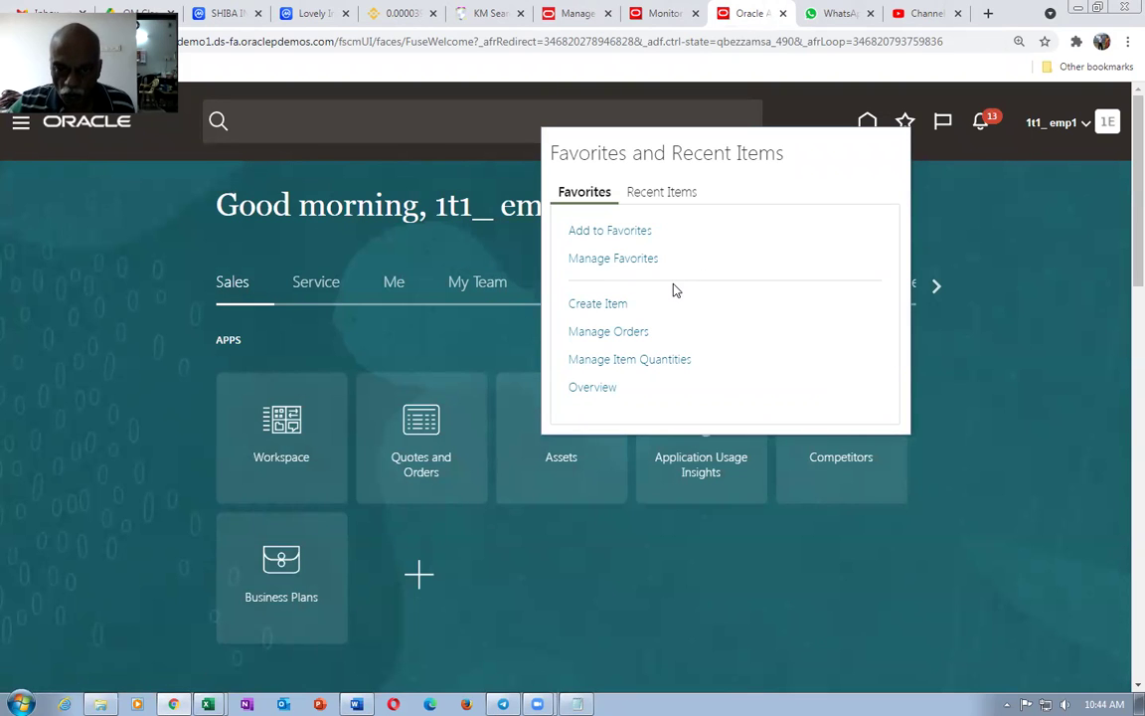
pyautogui.click(633, 334)
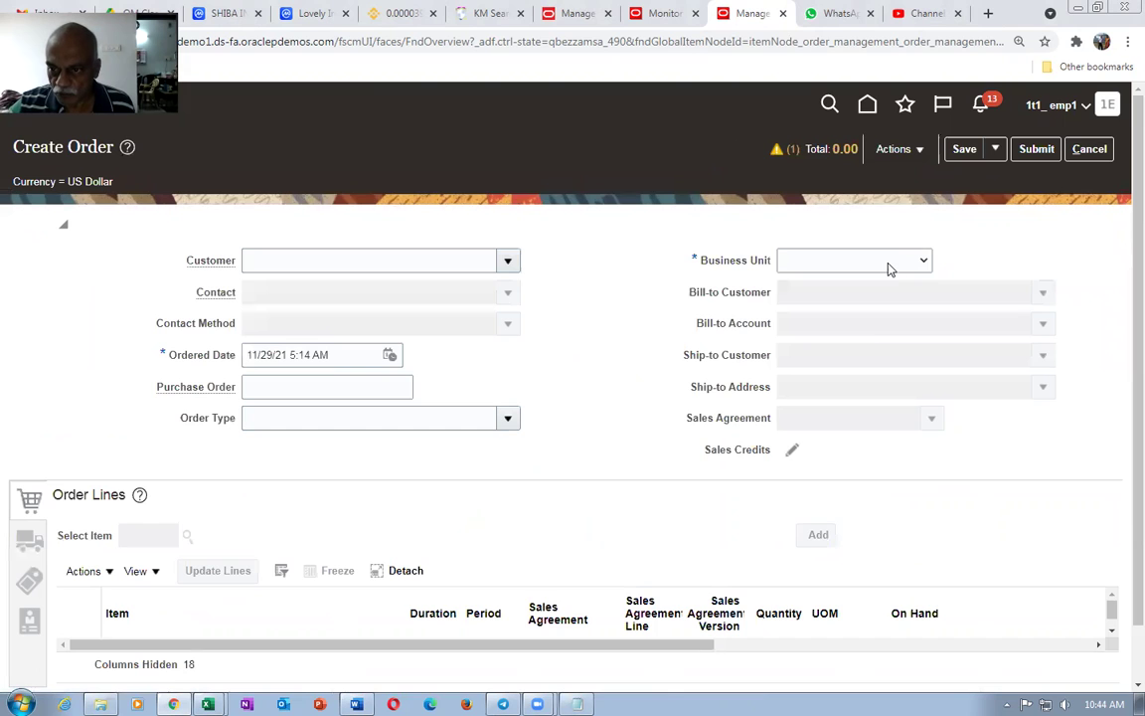
# Set the new order's business unit to 1t1 US Business Units and its customer to 1t1_cust_1
pyautogui.click(887, 262)
pyautogui.click(886, 293)
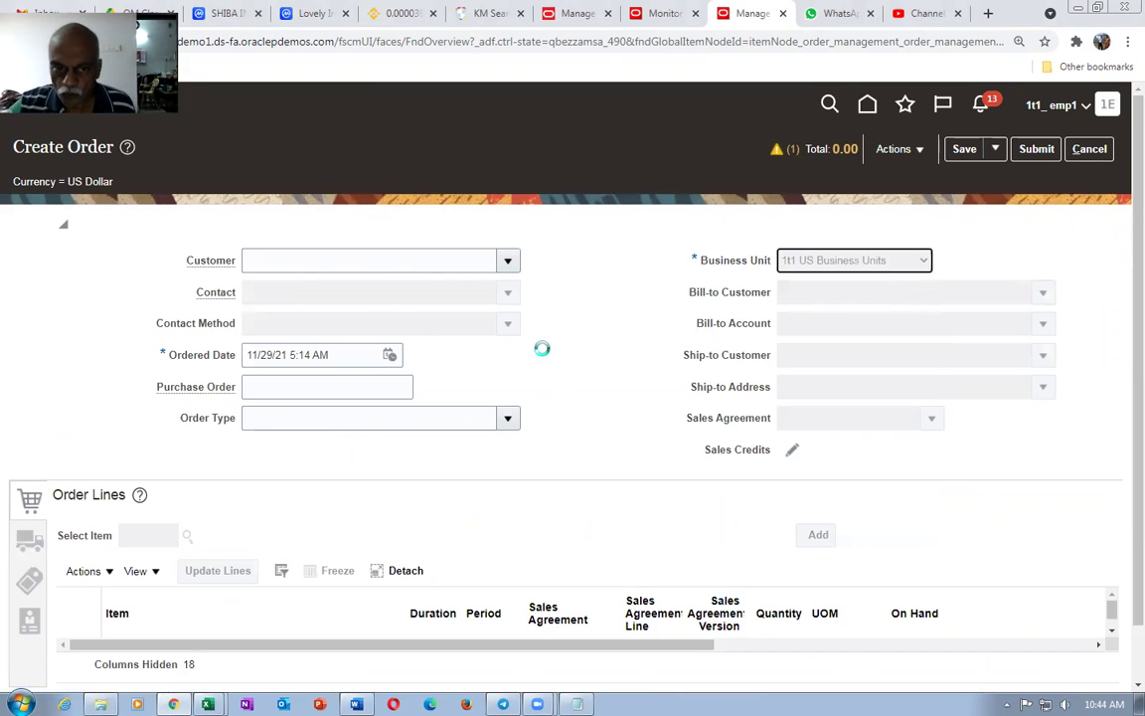
pyautogui.click(319, 261)
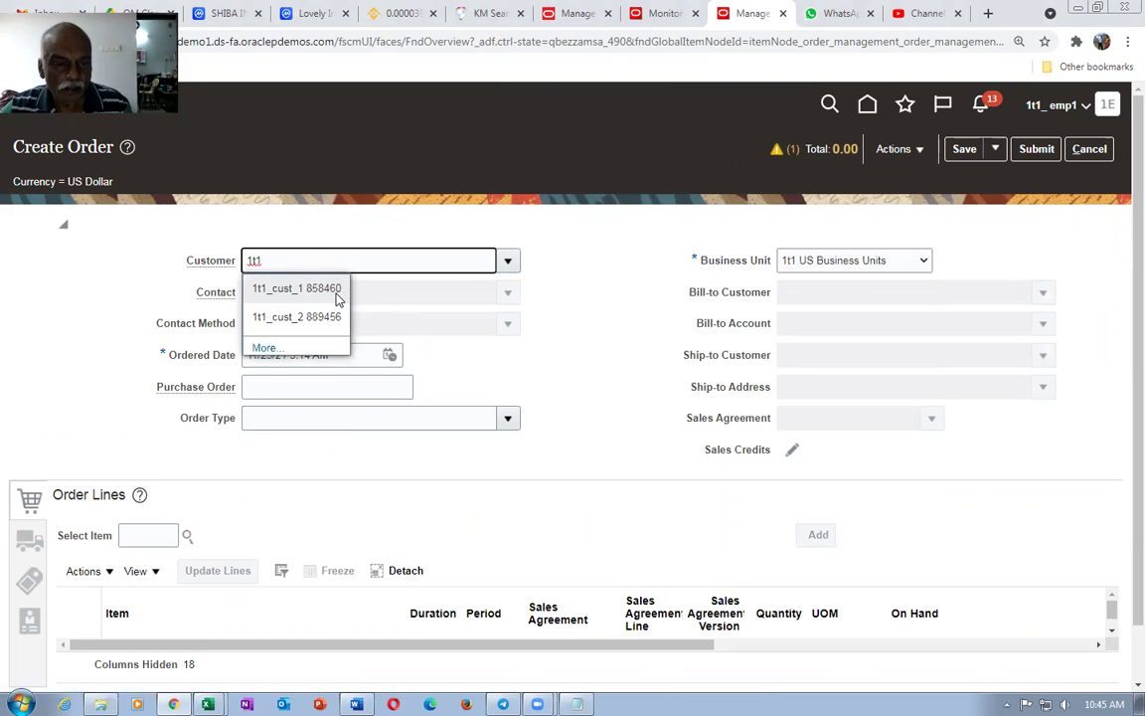
pyautogui.click(337, 293)
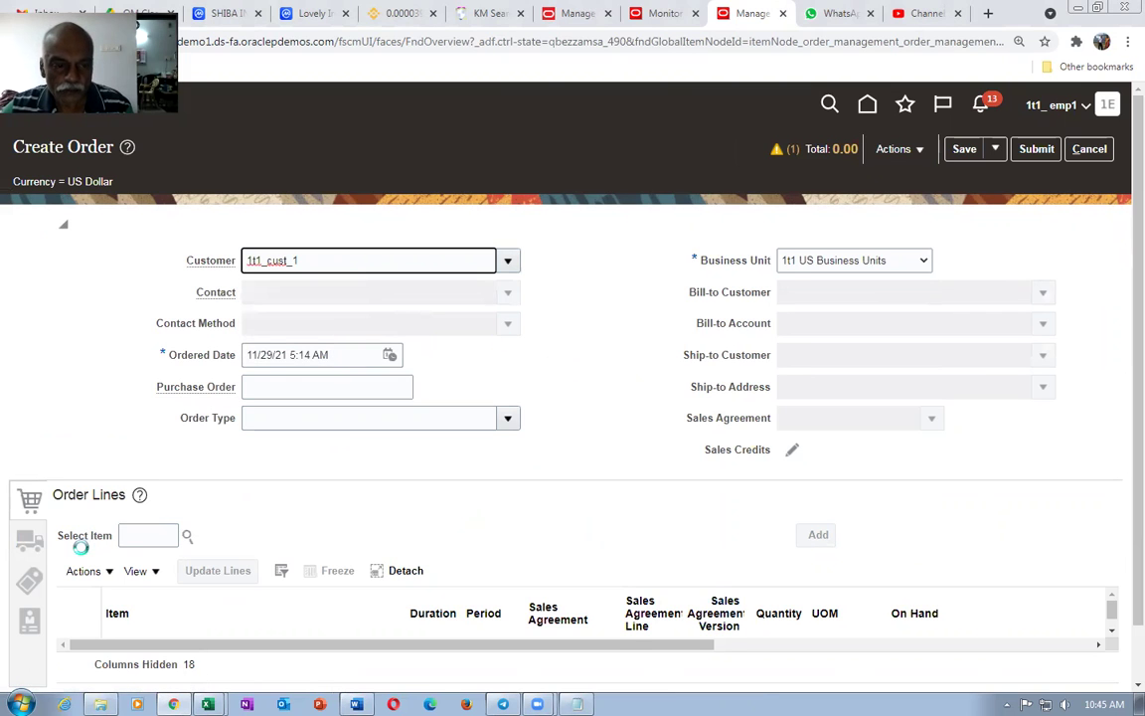
# Find item 1t120_Keyboard_Mouse and add it to the order lines with quantity 1 Ea
pyautogui.click(136, 529)
pyautogui.write('1t120')
pyautogui.press('Tab')
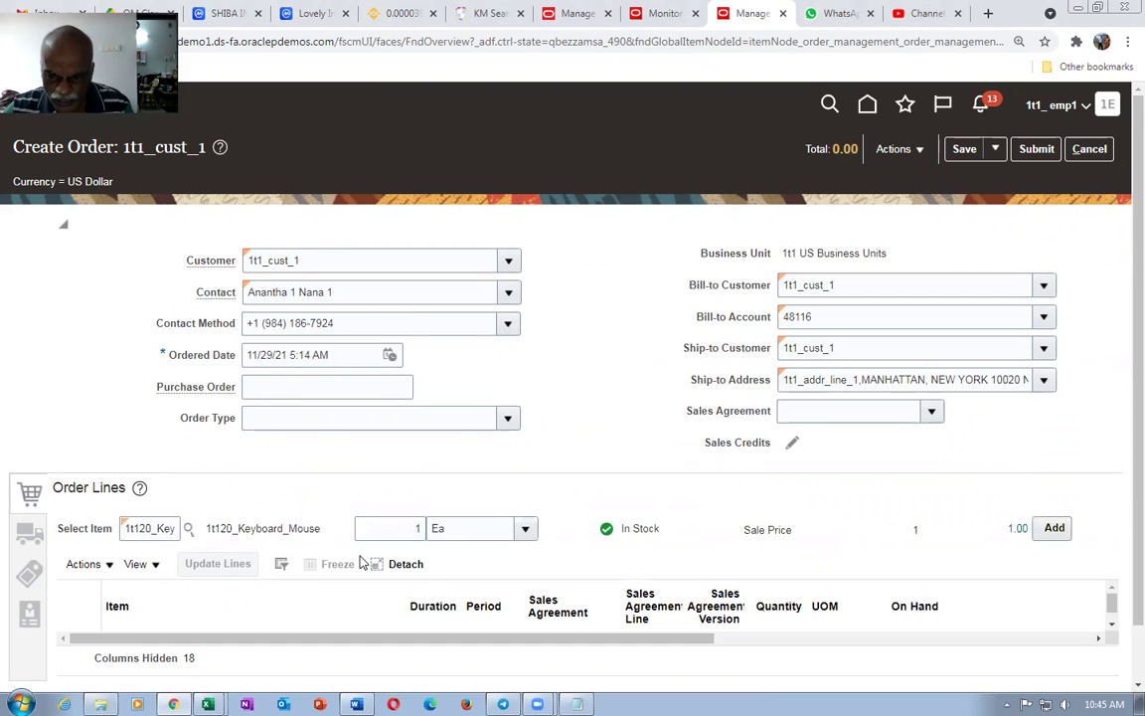
pyautogui.click(1055, 528)
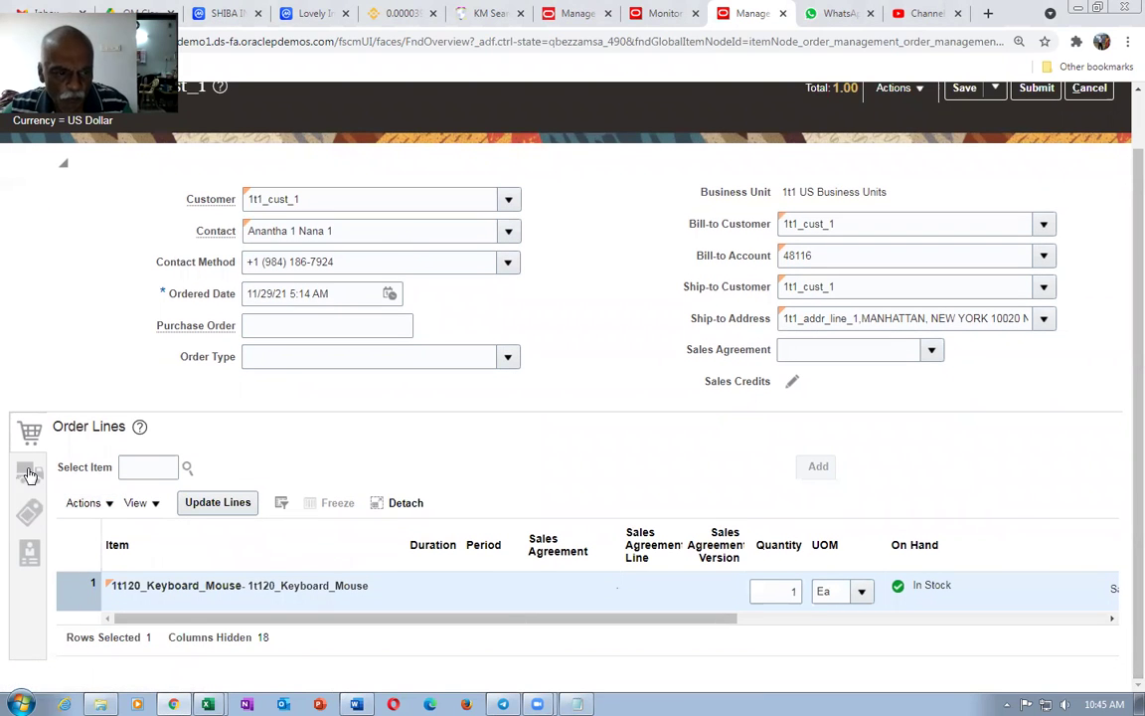
# Open the order's general shipment details, save the draft and check its Ship Lines Together setting, dismissing the browser notifications
pyautogui.click(30, 473)
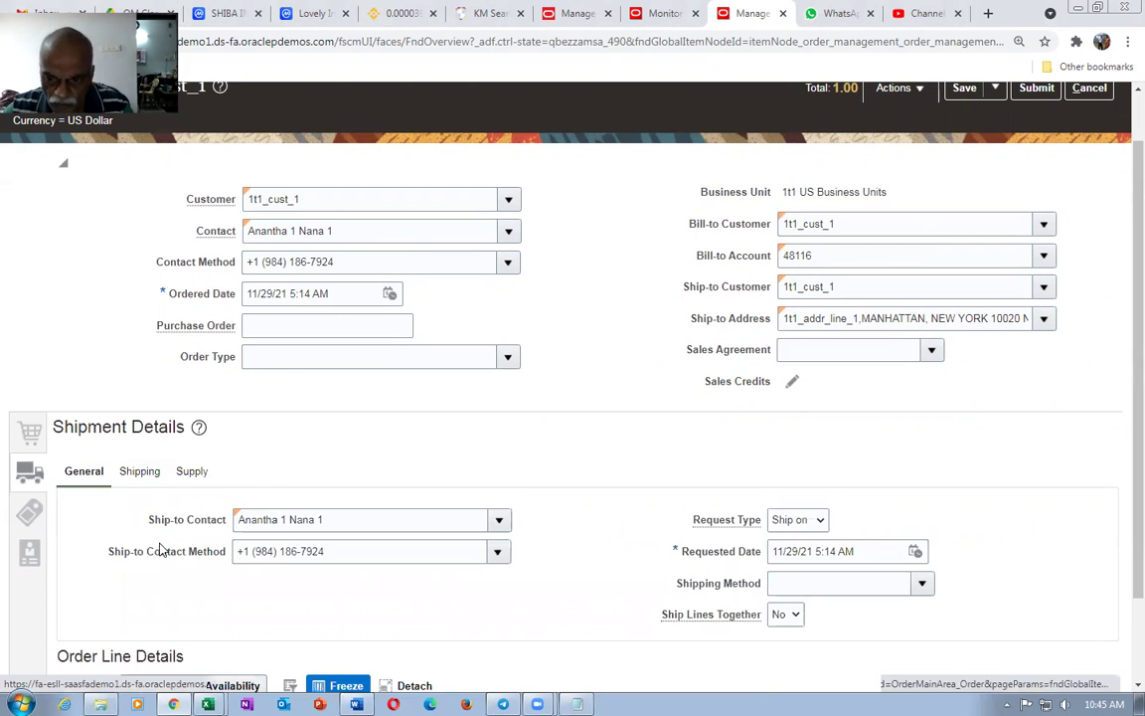
pyautogui.click(964, 88)
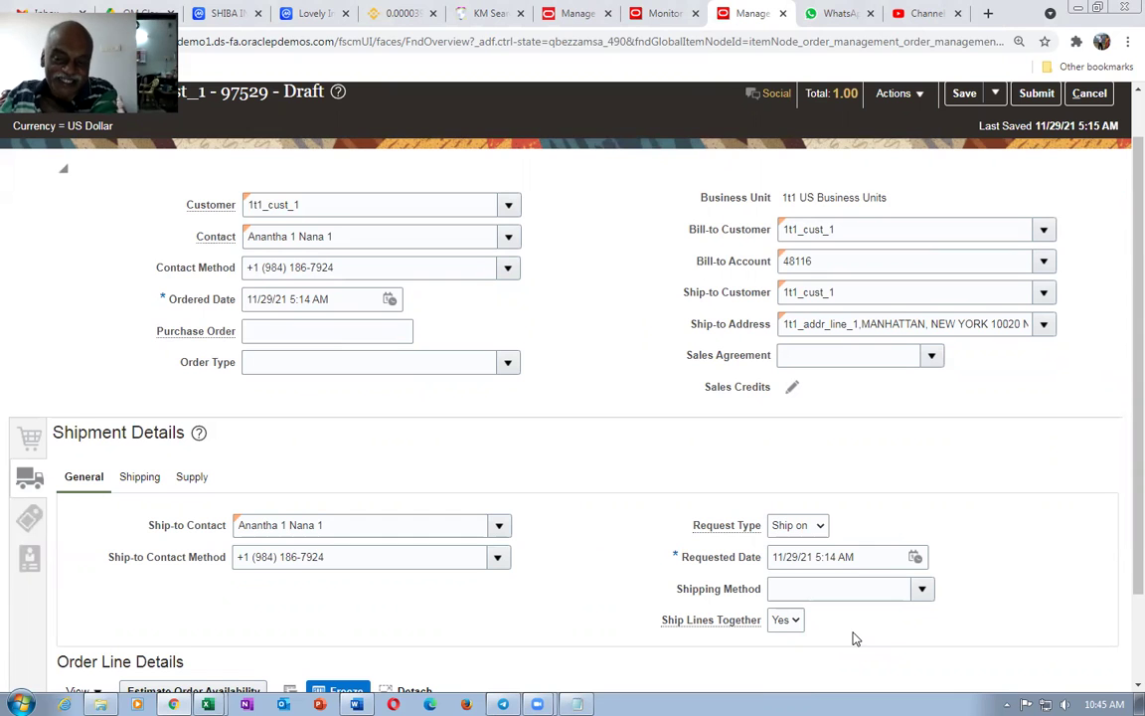
pyautogui.scroll(1, 1123, 523)
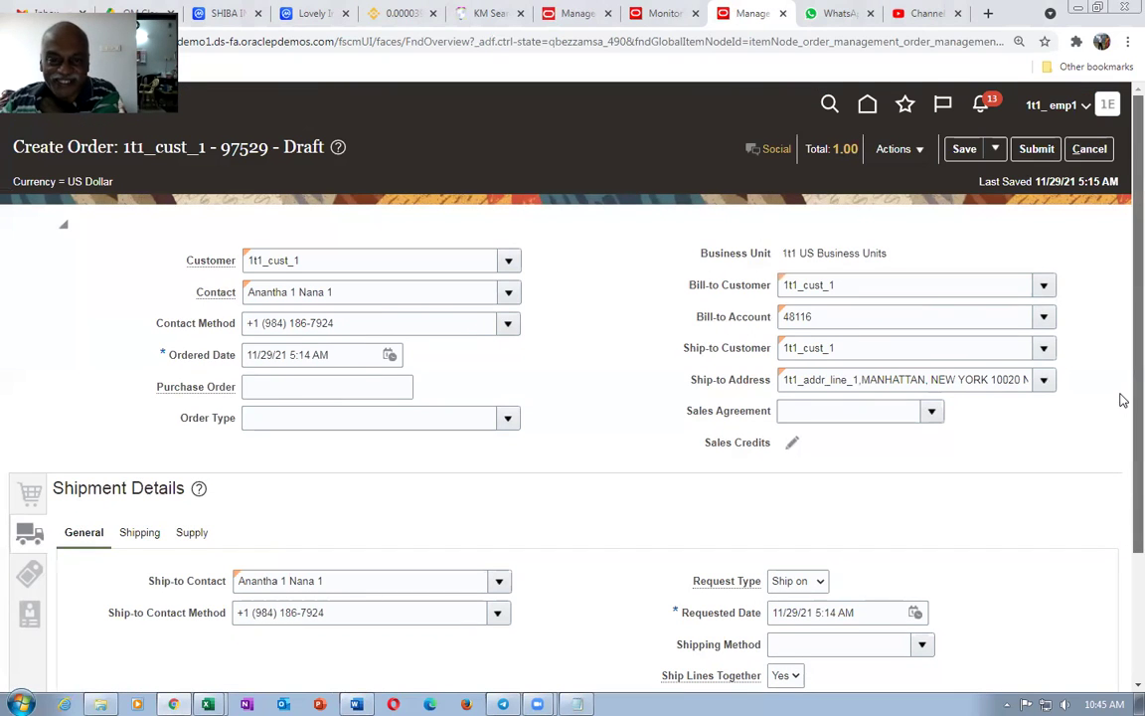
pyautogui.scroll(-1, 1121, 477)
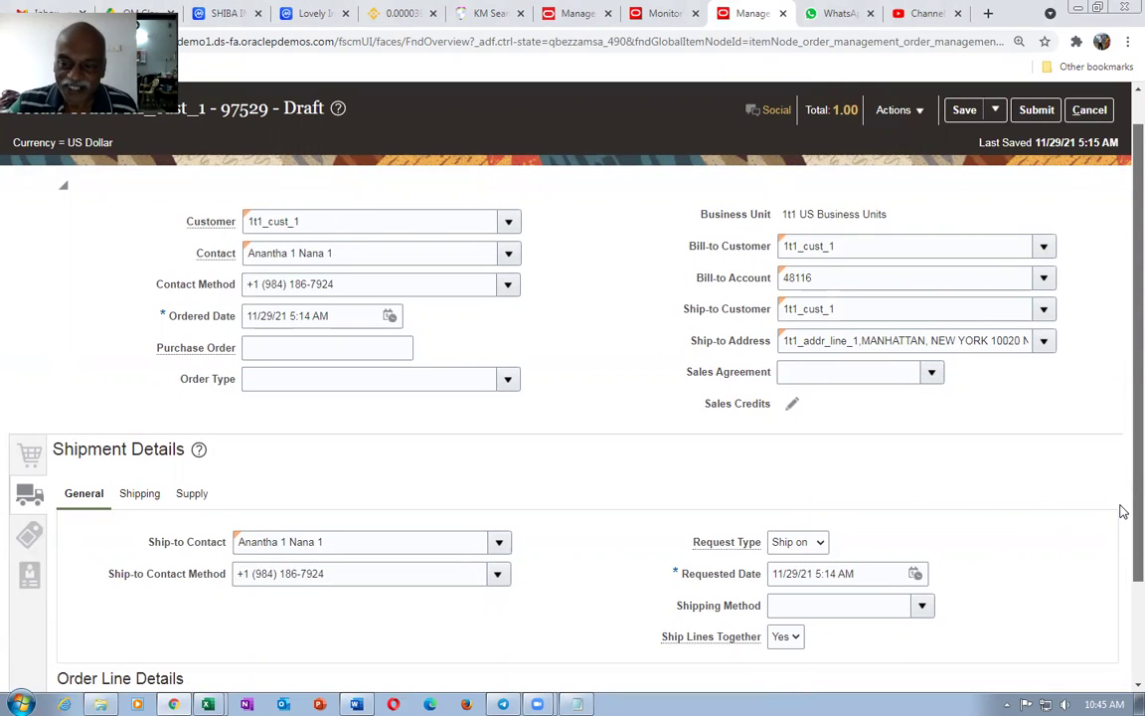
pyautogui.scroll(-3, 1122, 527)
pyautogui.scroll(4, 1121, 596)
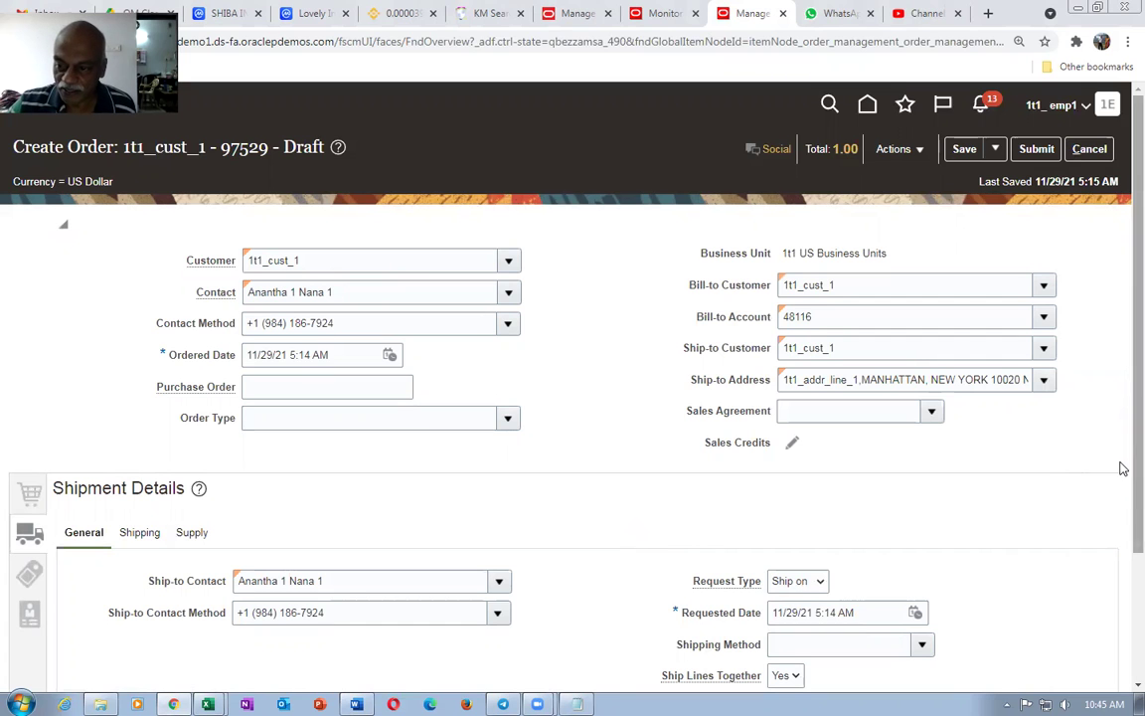
pyautogui.scroll(-3, 1119, 468)
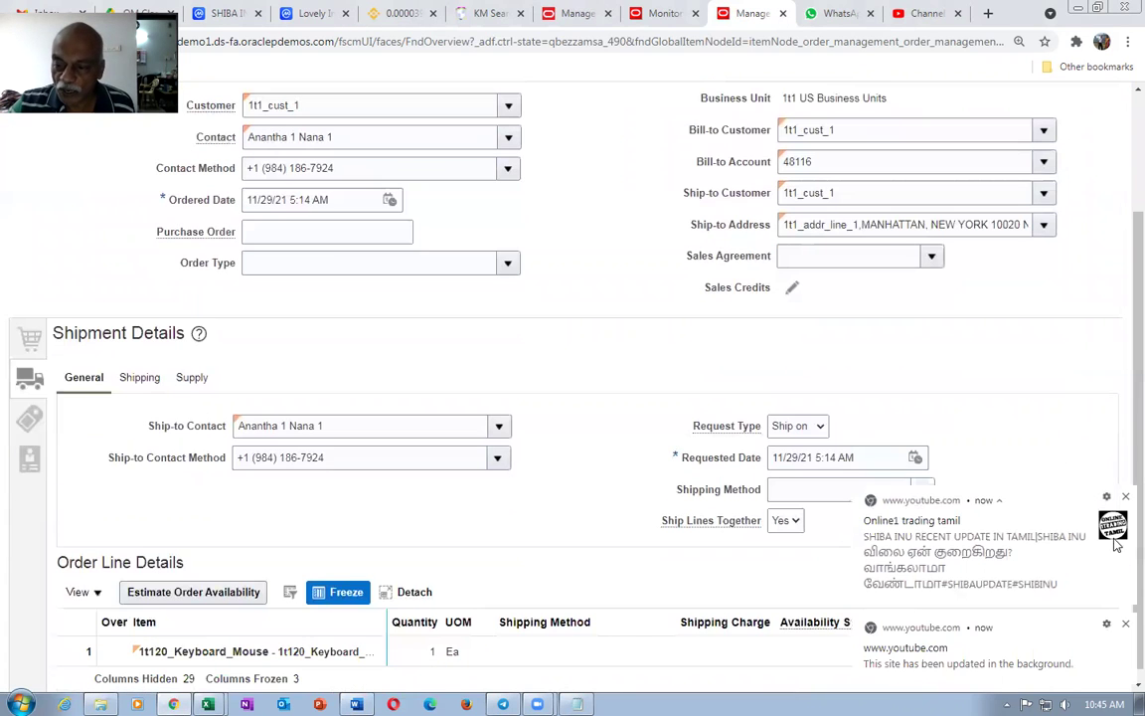
pyautogui.click(1126, 496)
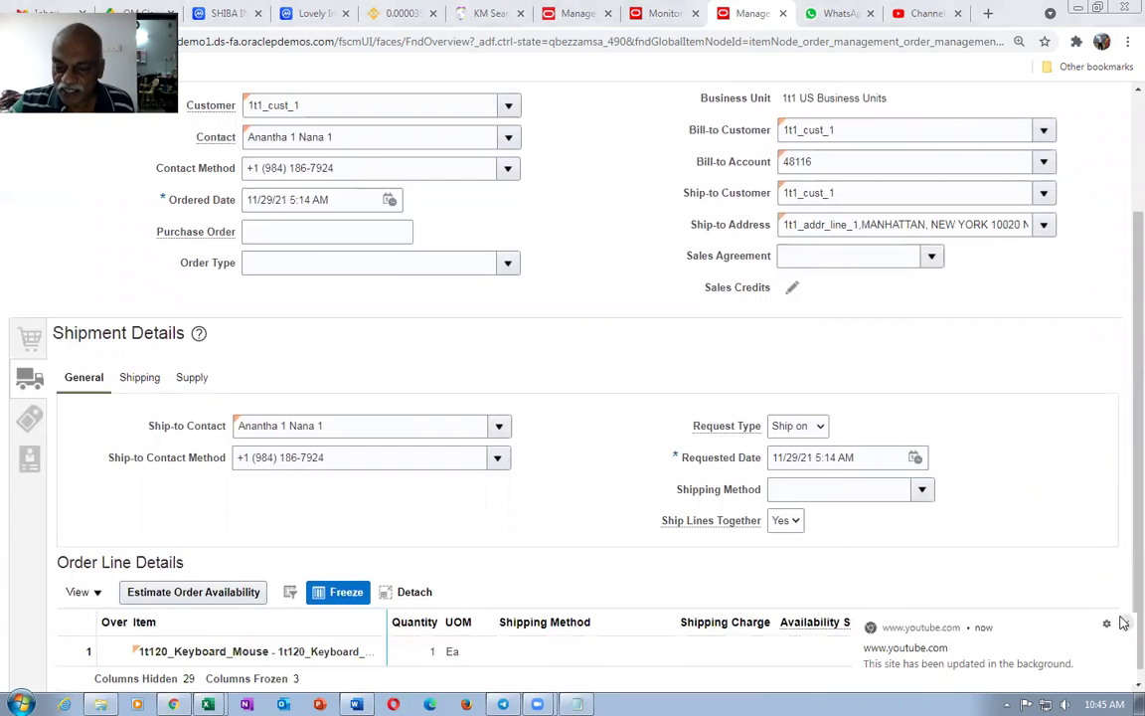
pyautogui.click(1125, 624)
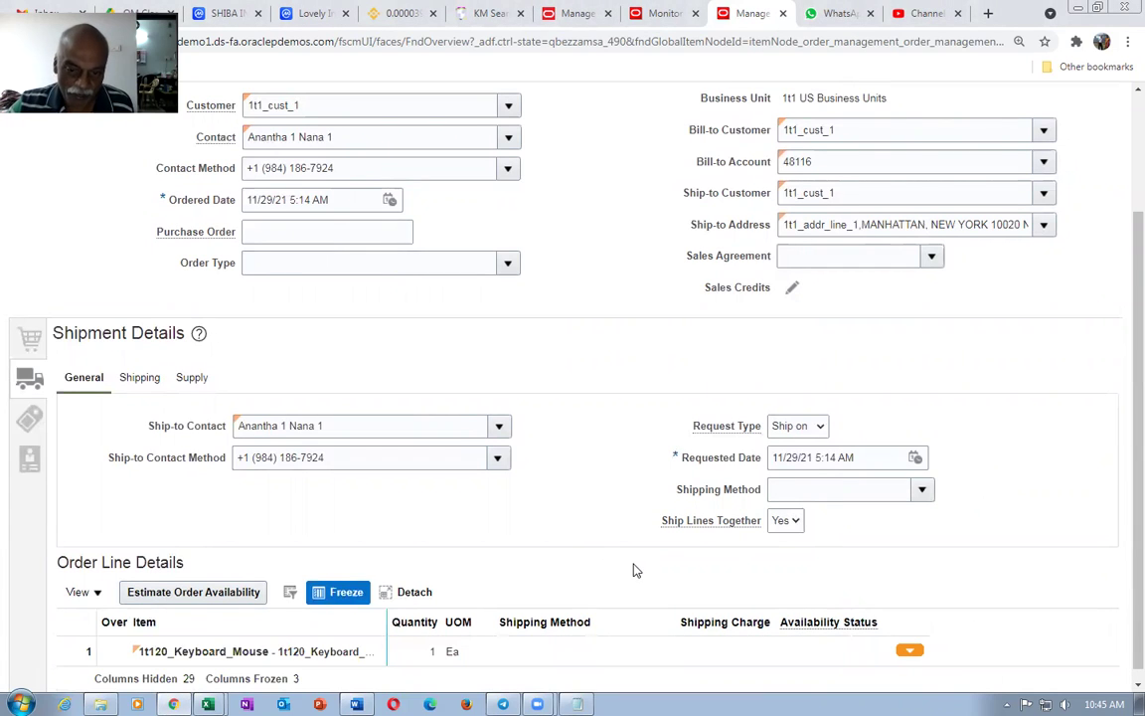